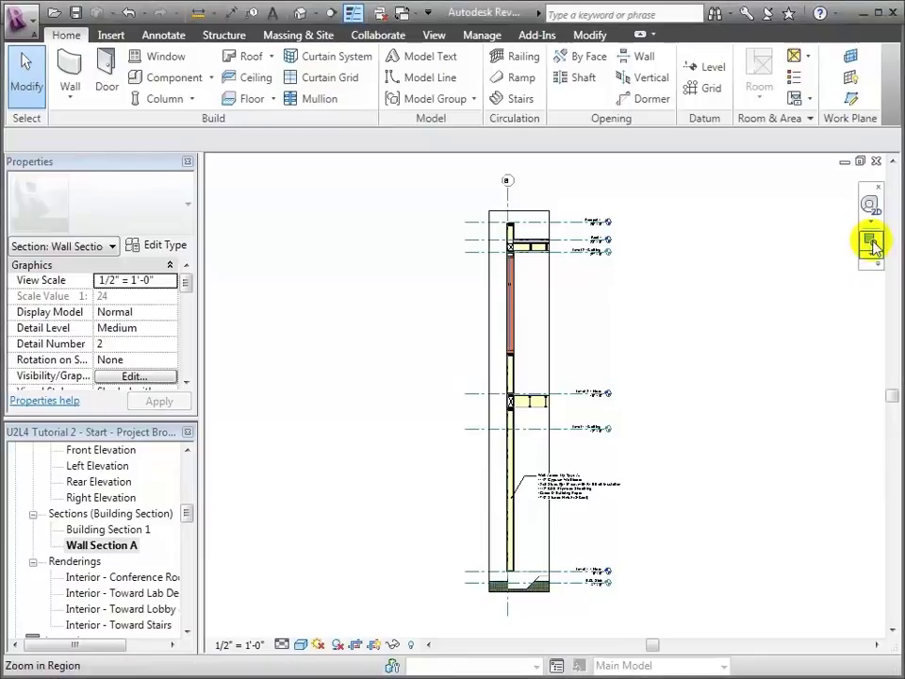
Step: Create a Detail callout at 1 1/2" = 1'-0" scale around the wall-to-slab connection at the base of Wall Section A
{"action": "left_click_drag", "start_coordinate": [444, 522], "coordinate": [604, 627]}
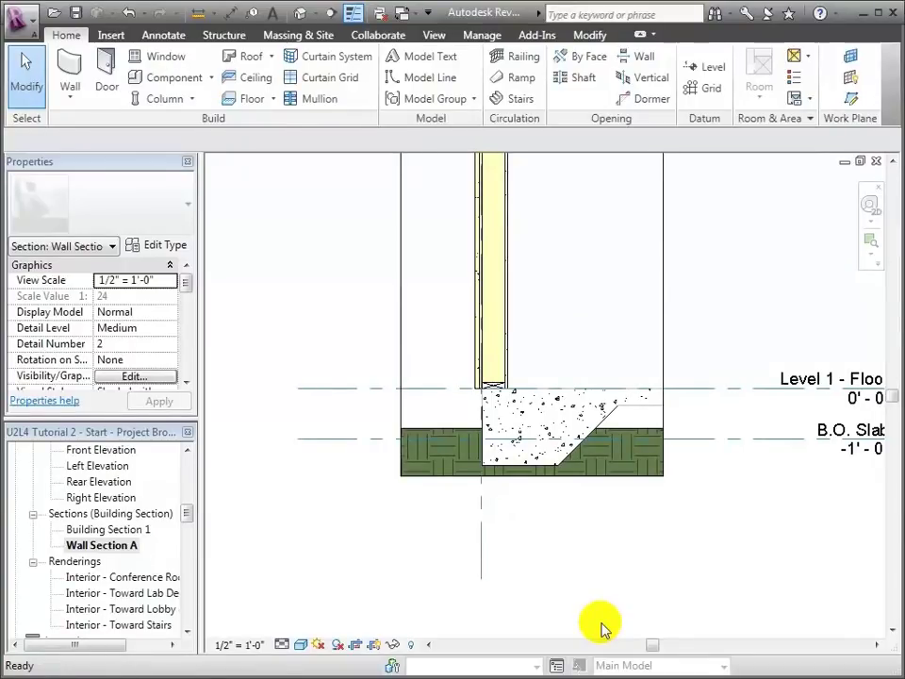
{"action": "left_click", "coordinate": [434, 37]}
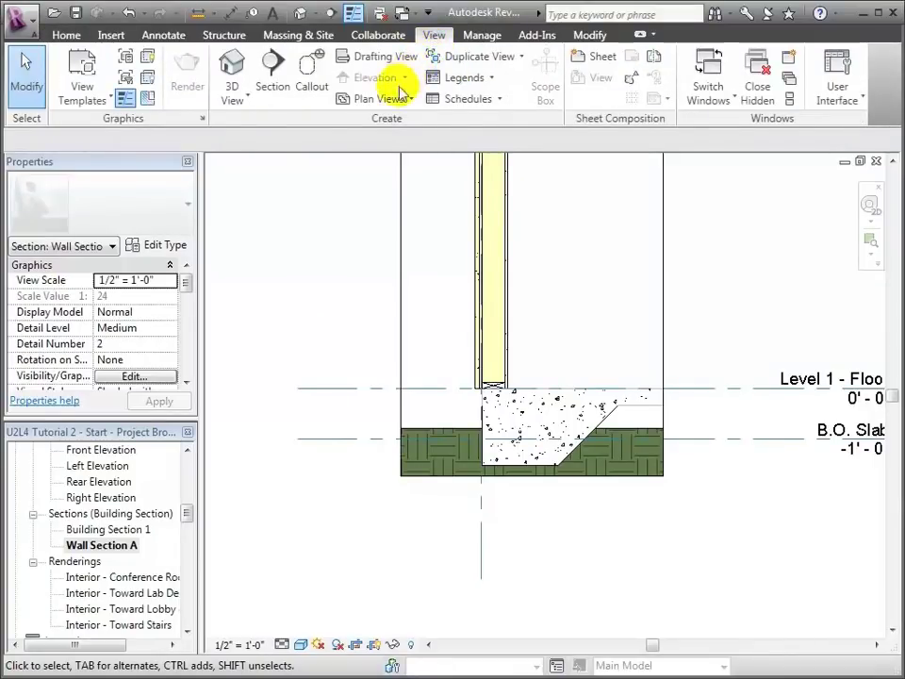
{"action": "left_click", "coordinate": [314, 84]}
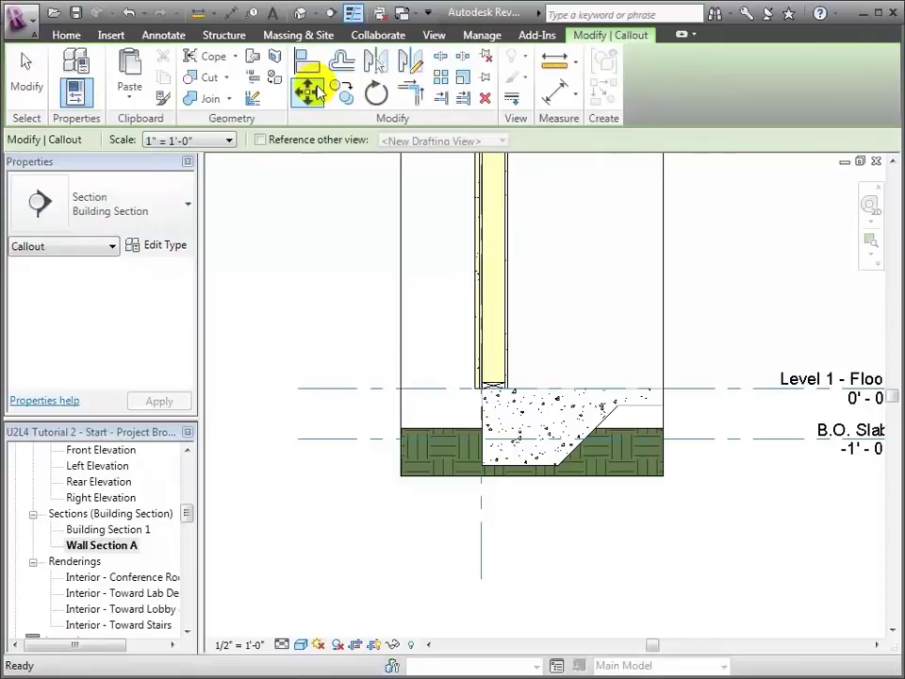
{"action": "left_click", "coordinate": [188, 206]}
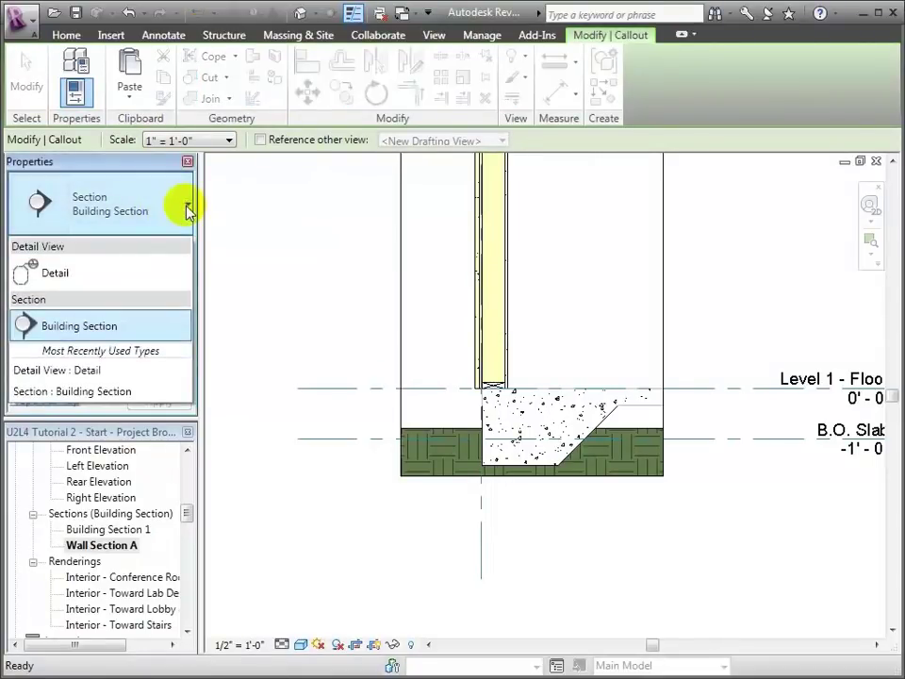
{"action": "left_click", "coordinate": [127, 276]}
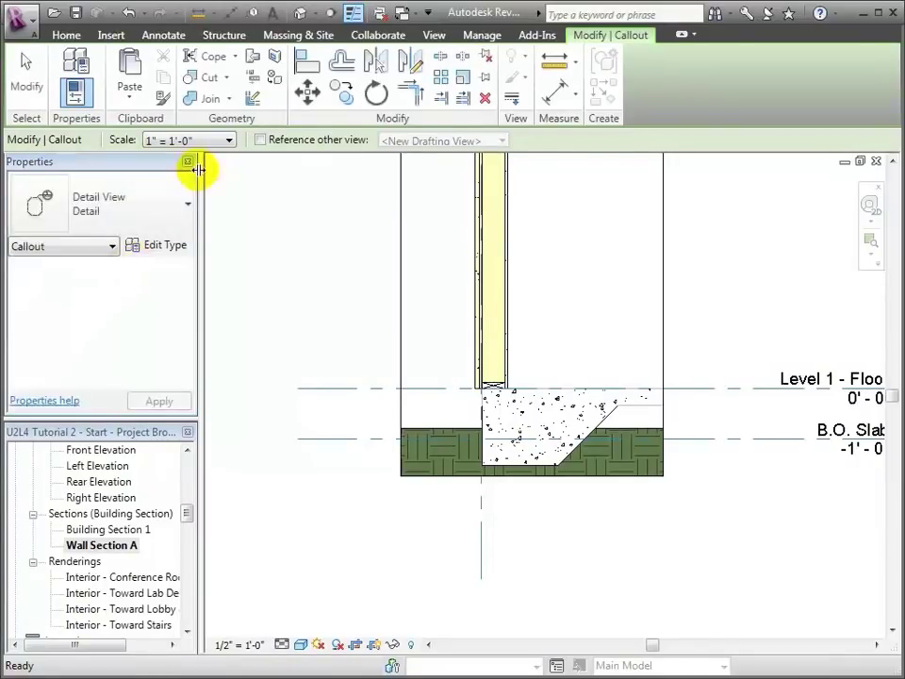
{"action": "left_click", "coordinate": [229, 141]}
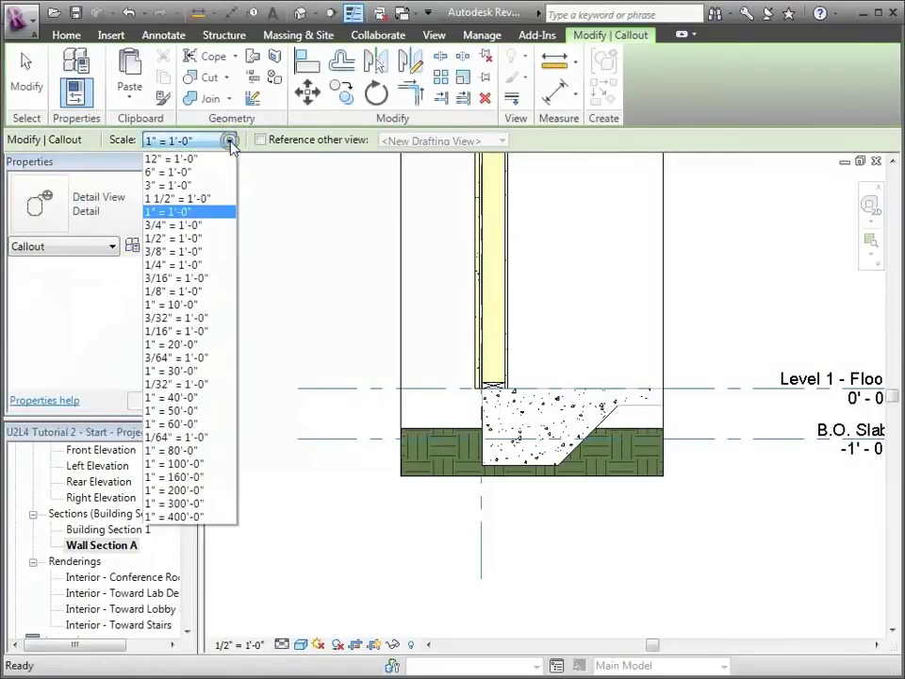
{"action": "left_click", "coordinate": [206, 199]}
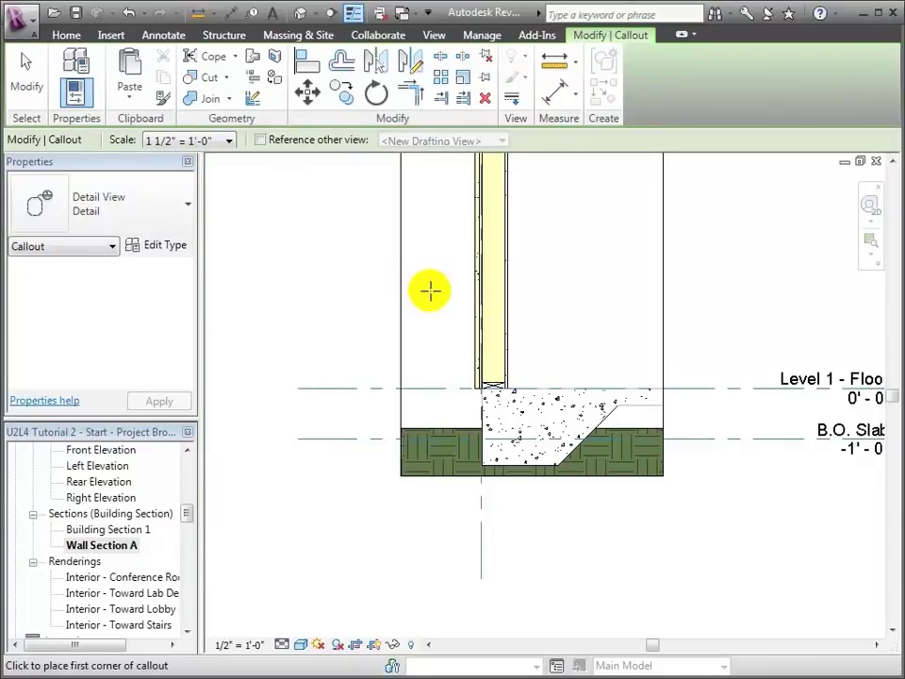
{"action": "left_click", "coordinate": [410, 236]}
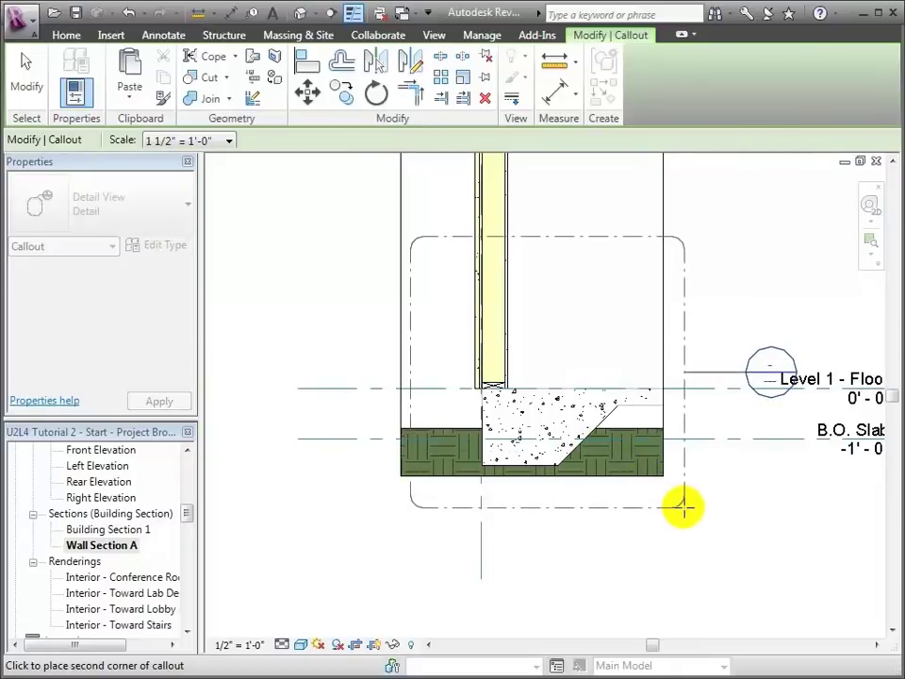
{"action": "left_click", "coordinate": [684, 508]}
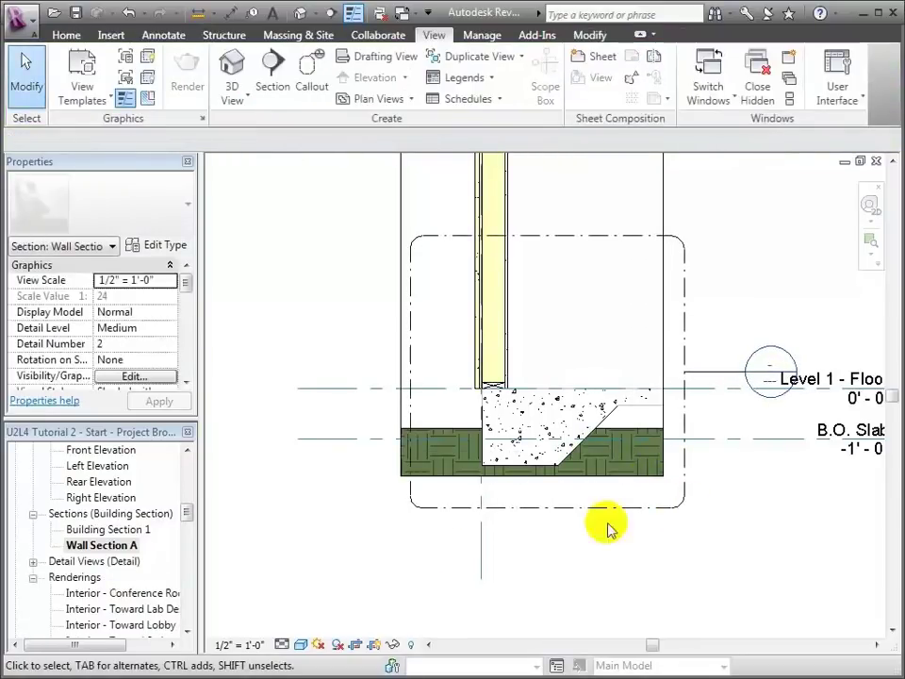
Step: Rename the new detail view Detail 0 as "Connection Detail - Wall to Slab"
{"action": "left_click", "coordinate": [33, 562]}
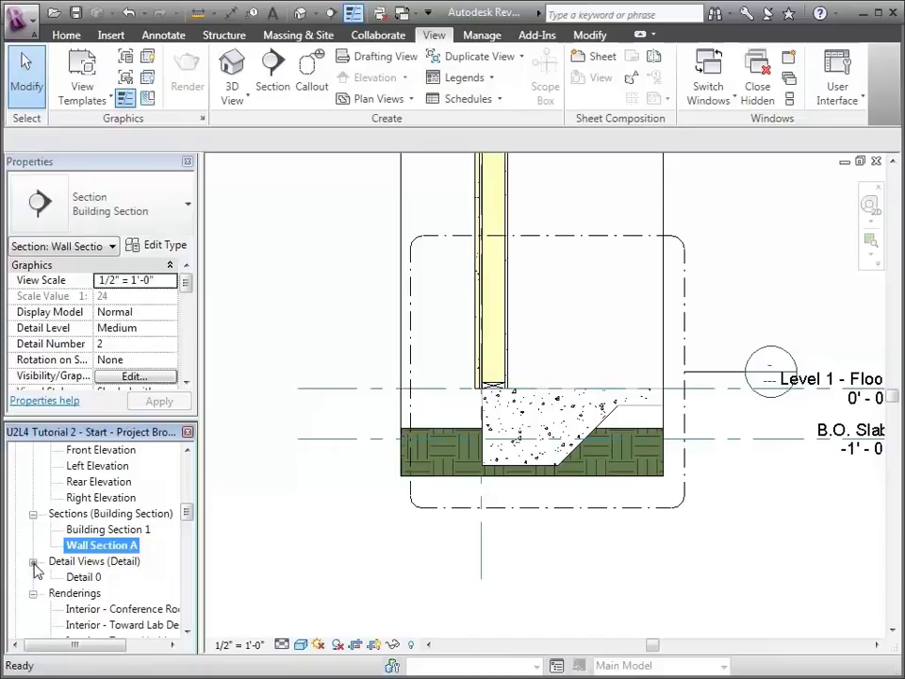
{"action": "left_click", "coordinate": [79, 577]}
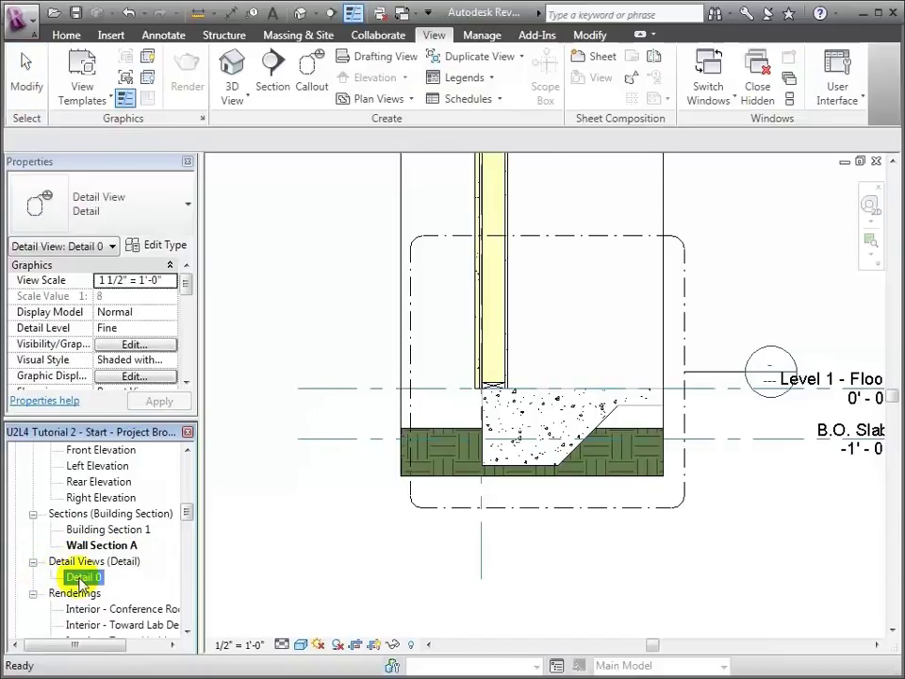
{"action": "right_click", "coordinate": [79, 577]}
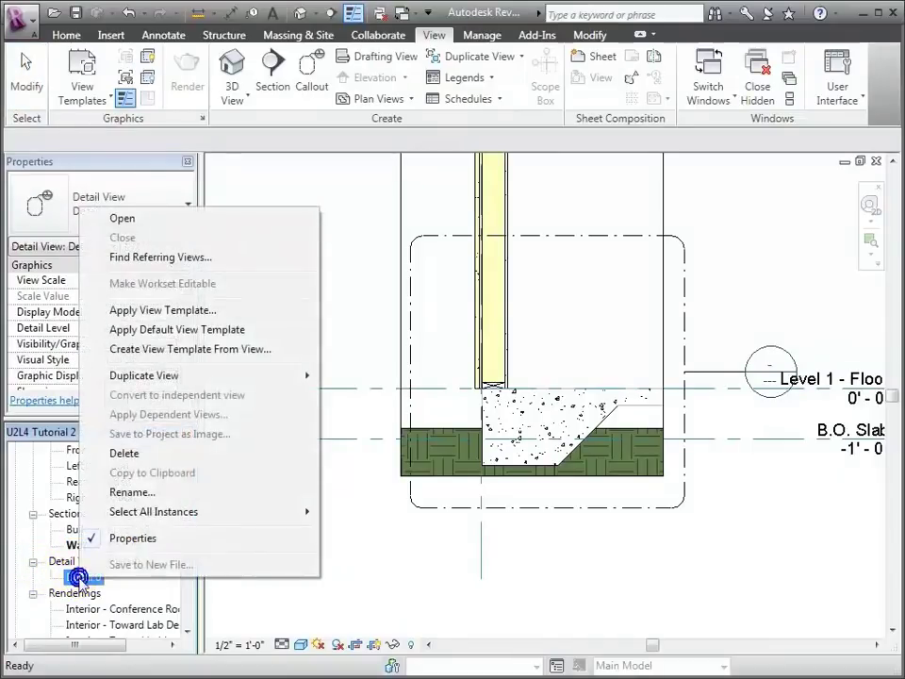
{"action": "left_click", "coordinate": [125, 492]}
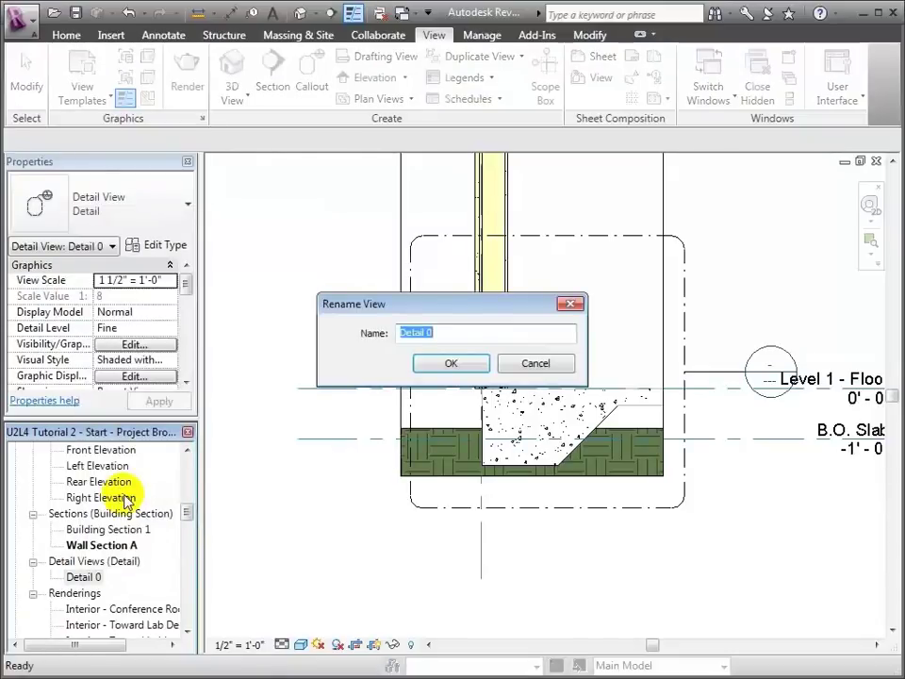
{"action": "type", "text": "Connection"}
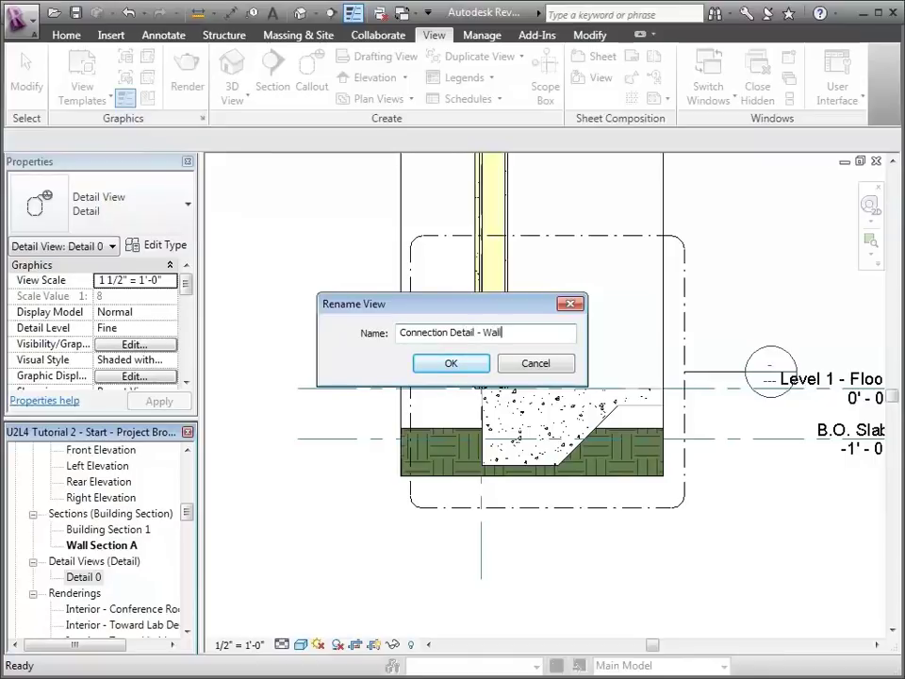
{"action": "key", "text": "Return"}
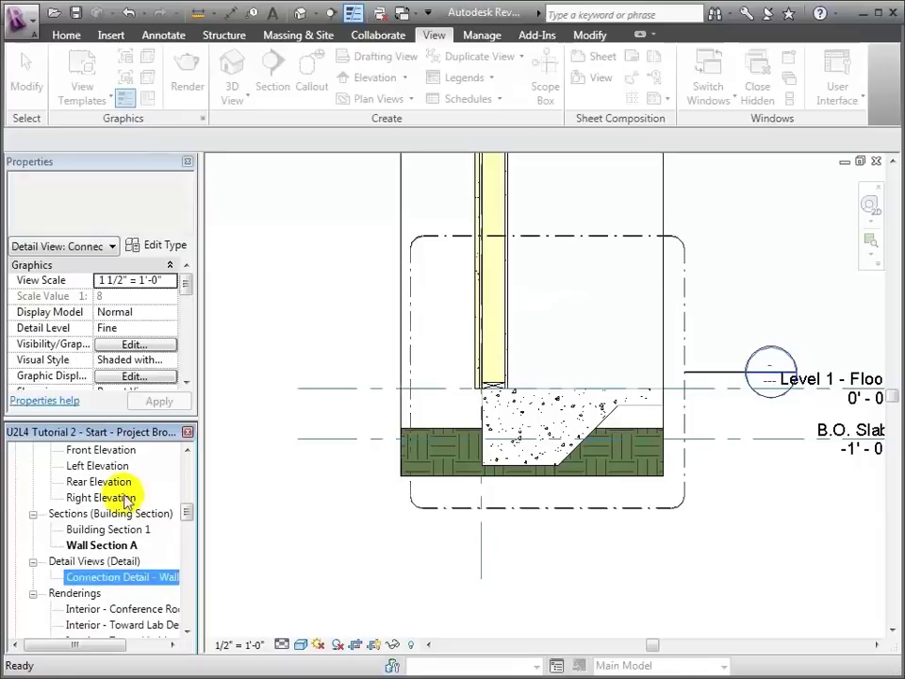
{"action": "left_click", "coordinate": [549, 630]}
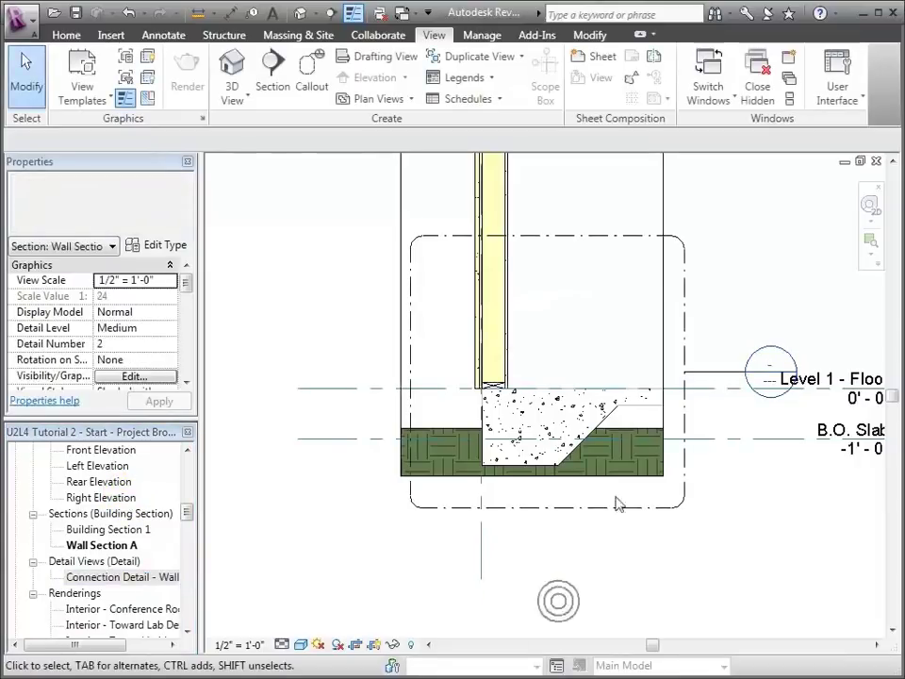
Step: Move the callout head above the upper-right corner of the callout boundary, clear of the level labels, and straighten its leader elbow
{"action": "left_click", "coordinate": [728, 377]}
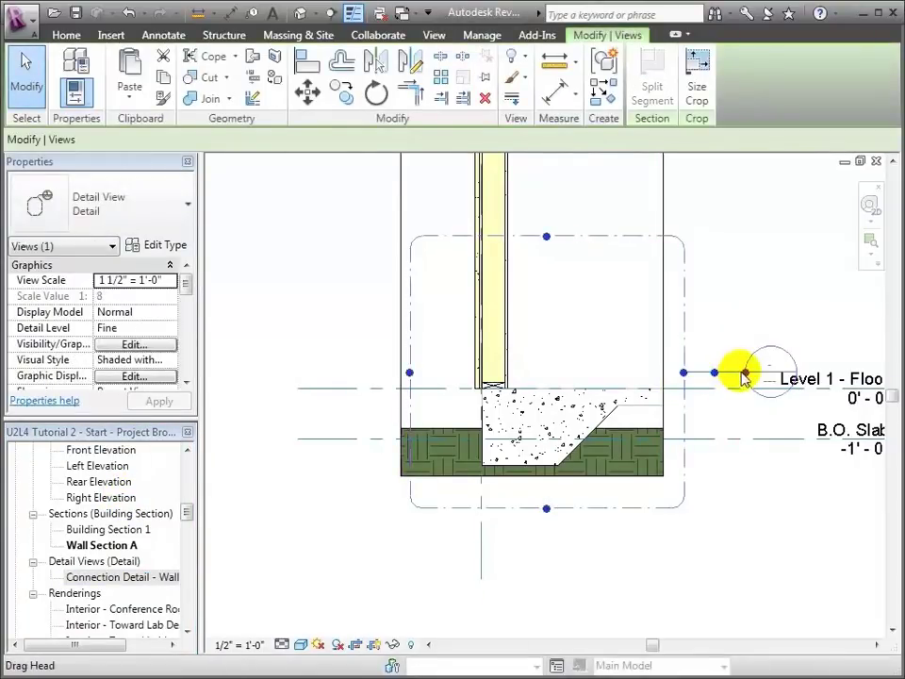
{"action": "left_click_drag", "start_coordinate": [745, 374], "coordinate": [711, 229]}
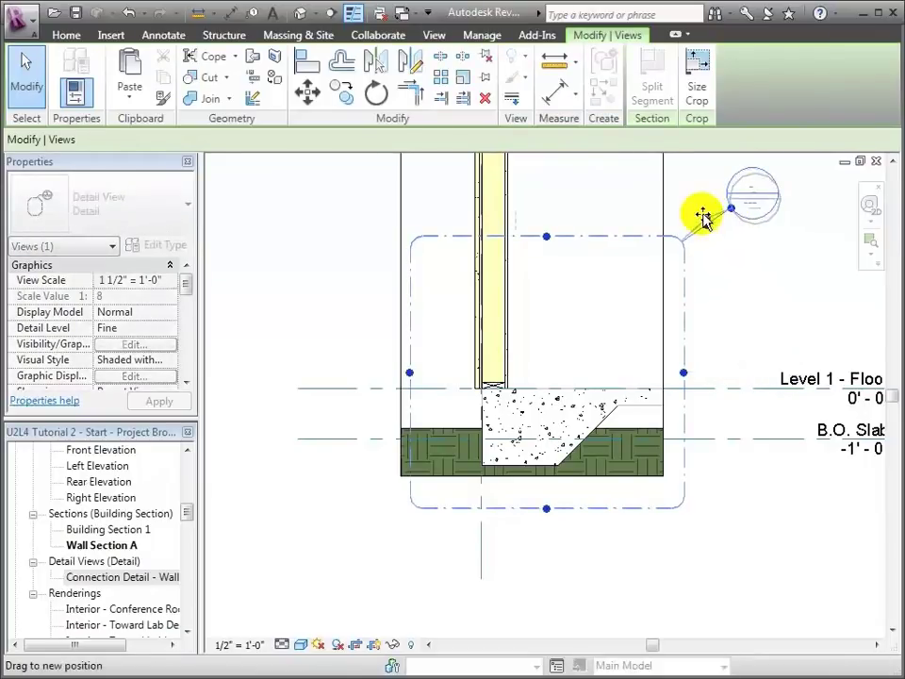
{"action": "mouse_move", "coordinate": [700, 208]}
{"action": "left_mouse_down"}
{"action": "mouse_move", "coordinate": [706, 218]}
{"action": "mouse_move", "coordinate": [706, 209]}
{"action": "left_mouse_up"}
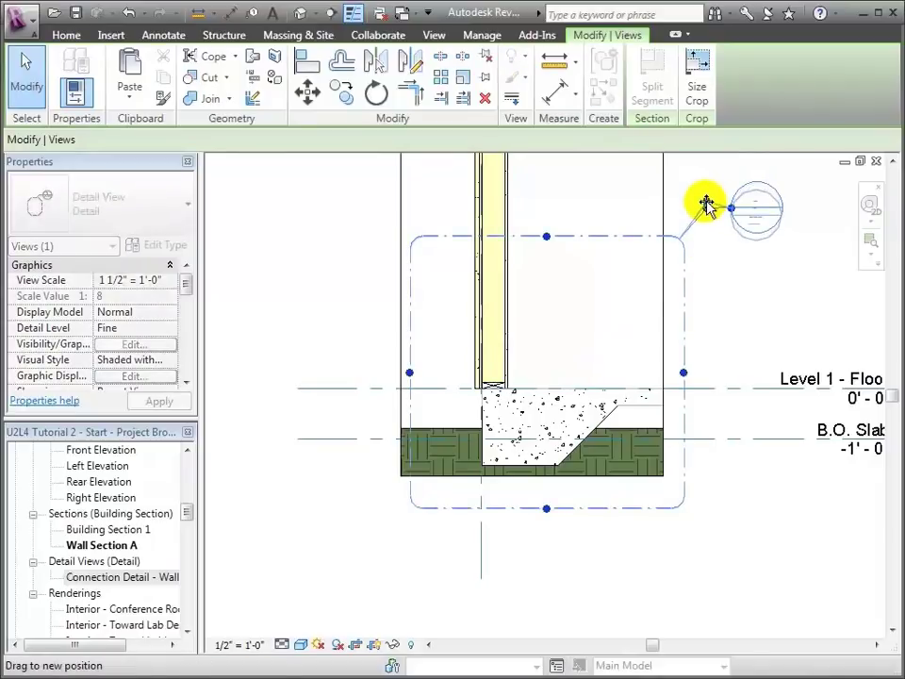
{"action": "left_click", "coordinate": [630, 585]}
{"action": "key", "text": "Escape"}
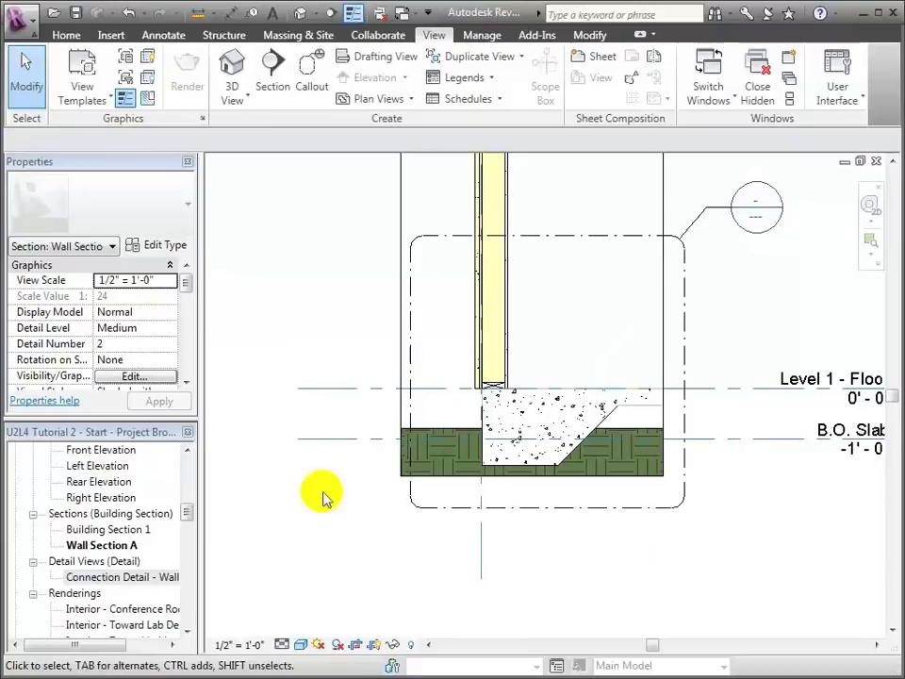
Step: In the Connection Detail - Wall to Slab view, place a 2x6 Nominal Cut Lumber-Section detail component as the sill plate at the wall's base
{"action": "left_click", "coordinate": [122, 577]}
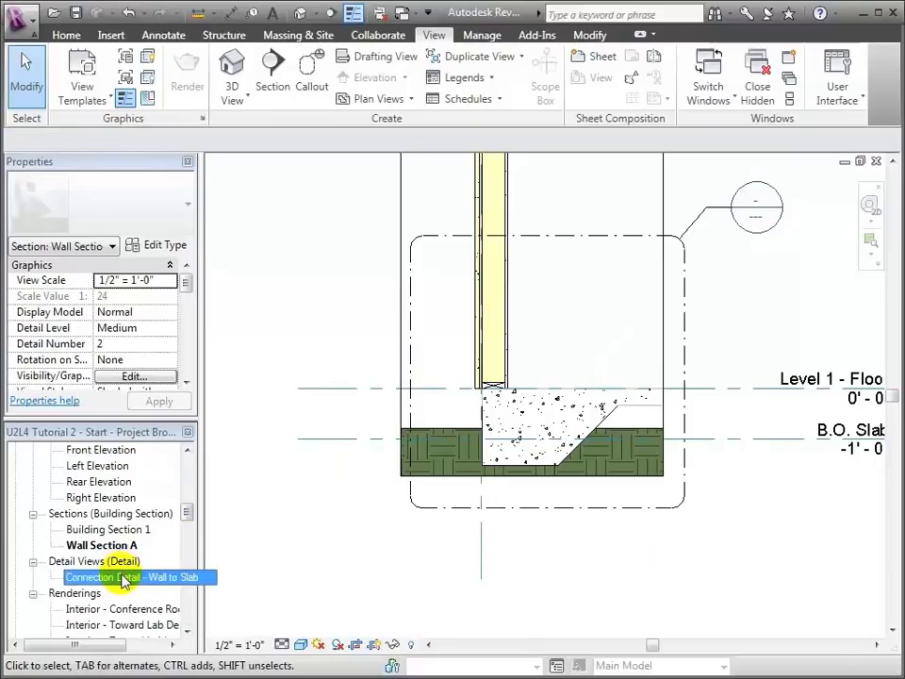
{"action": "double_click", "coordinate": [123, 577]}
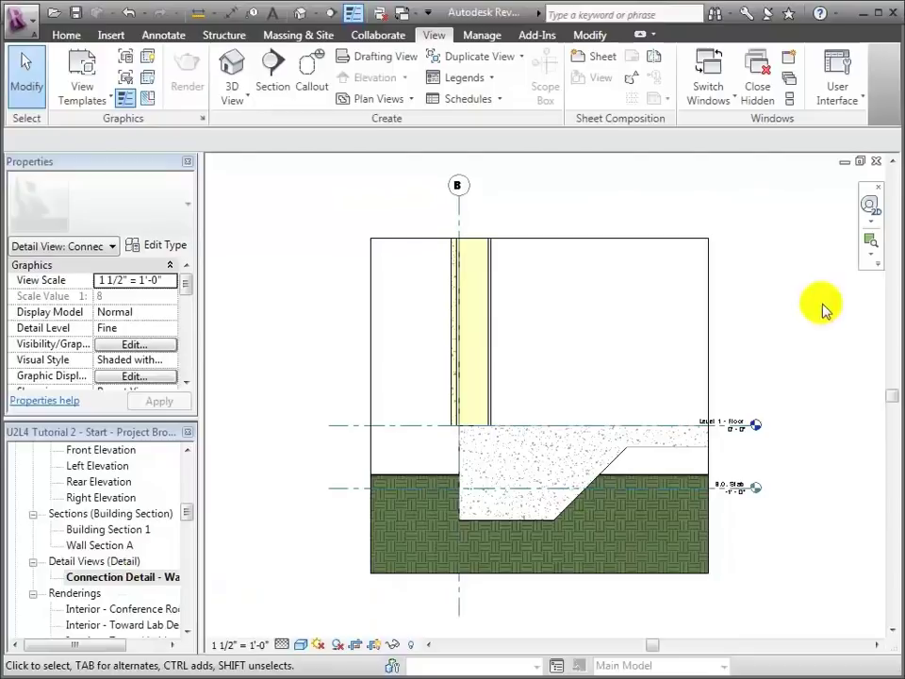
{"action": "left_click", "coordinate": [872, 242]}
{"action": "left_click_drag", "start_coordinate": [381, 285], "coordinate": [658, 575]}
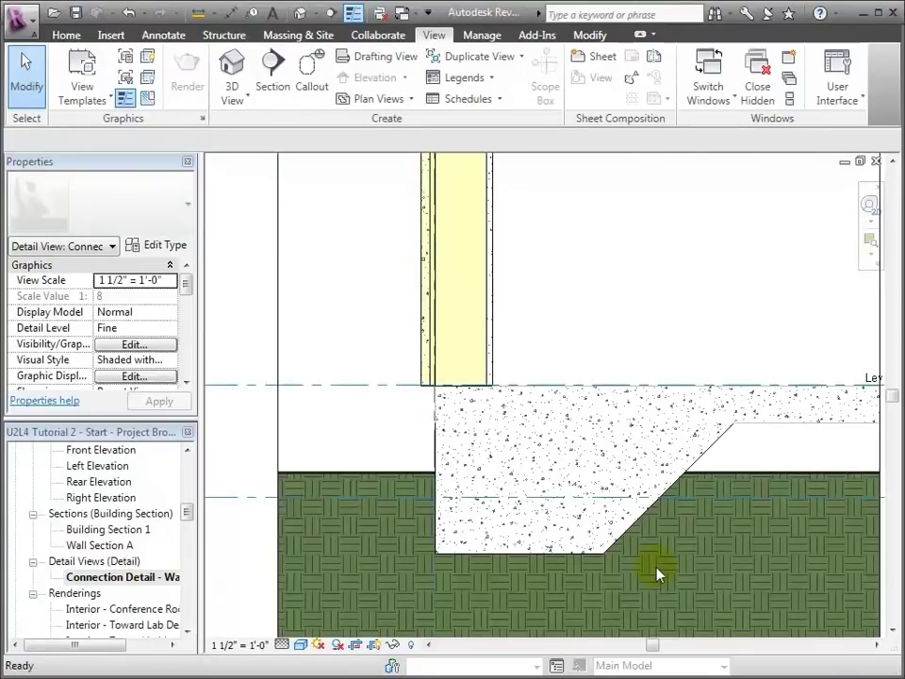
{"action": "left_click", "coordinate": [168, 38]}
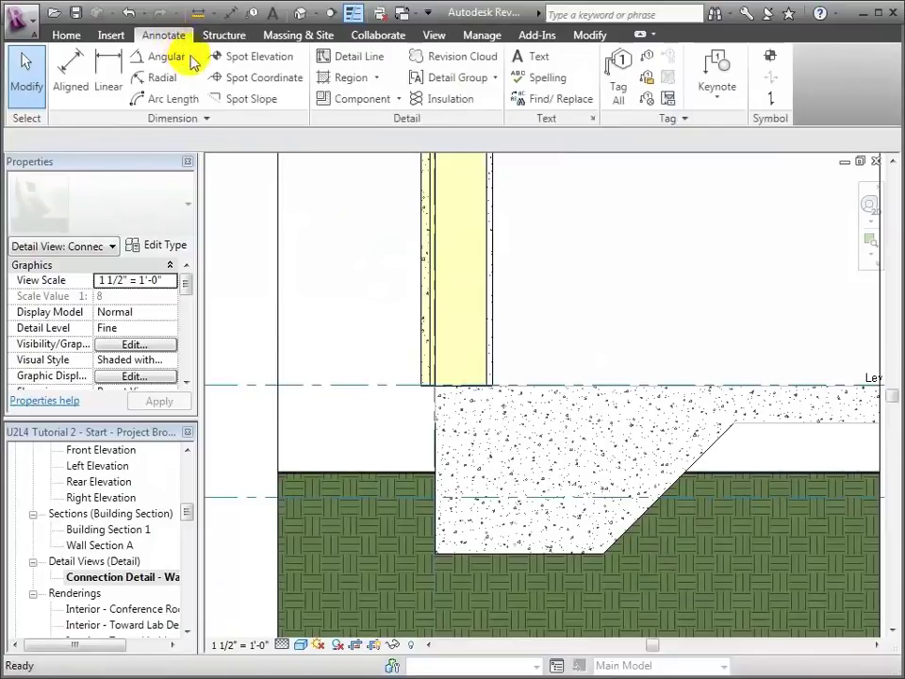
{"action": "left_click", "coordinate": [352, 100]}
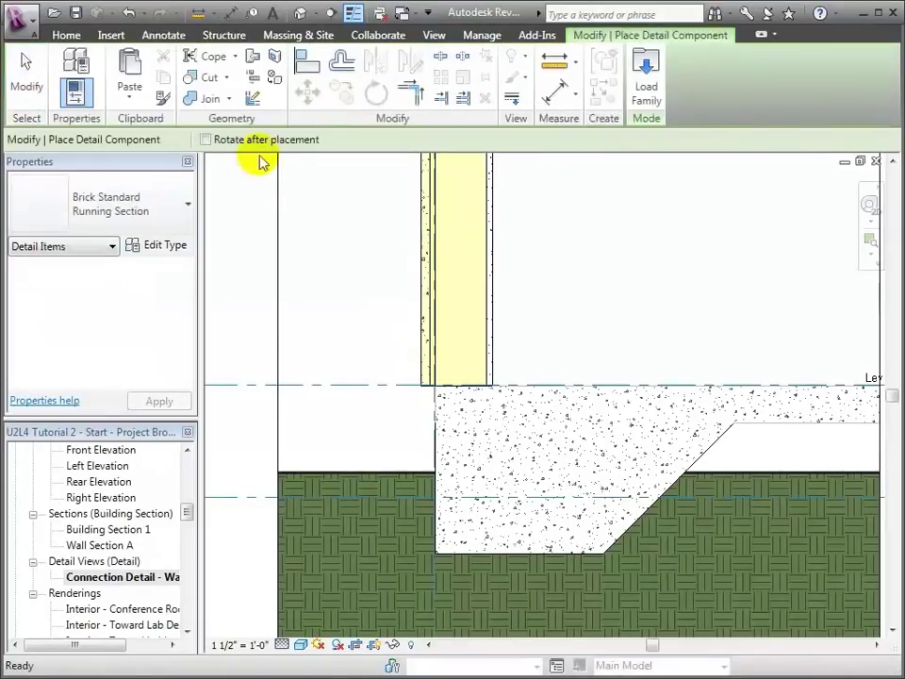
{"action": "left_click", "coordinate": [191, 210]}
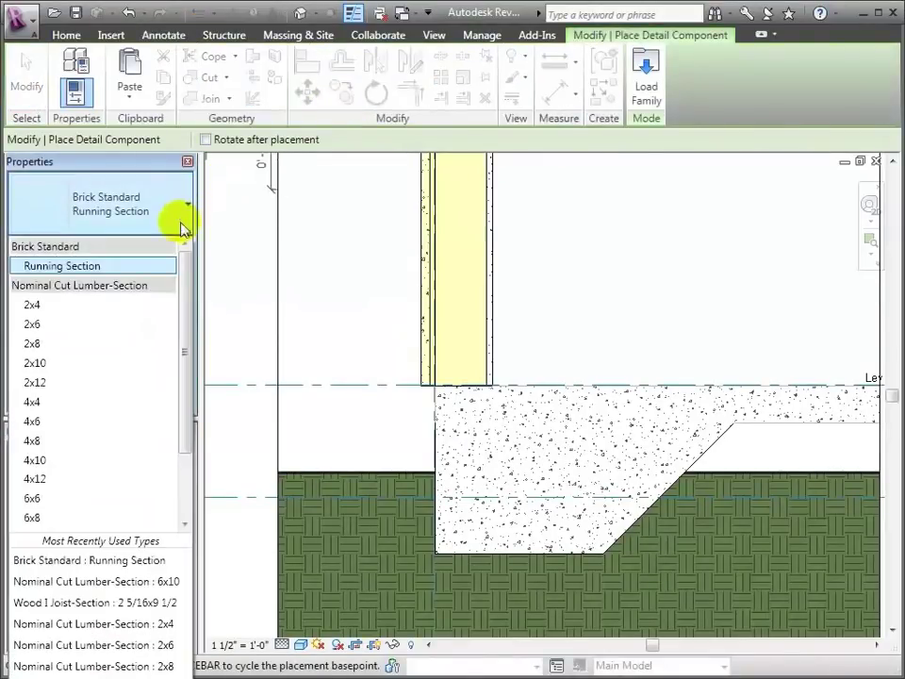
{"action": "left_click", "coordinate": [43, 343]}
{"action": "key", "text": "space"}
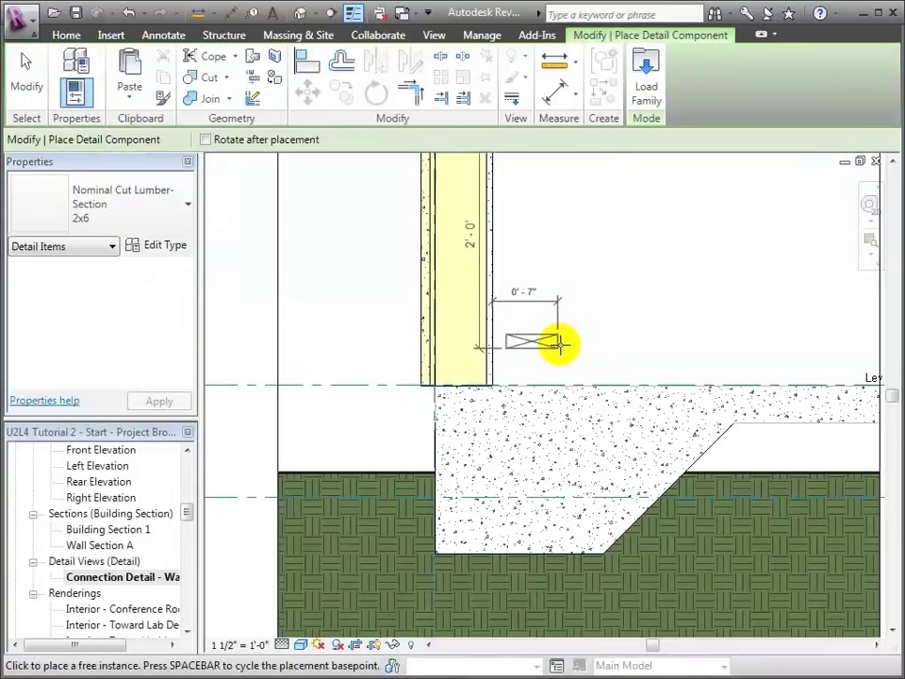
{"action": "left_click", "coordinate": [486, 382]}
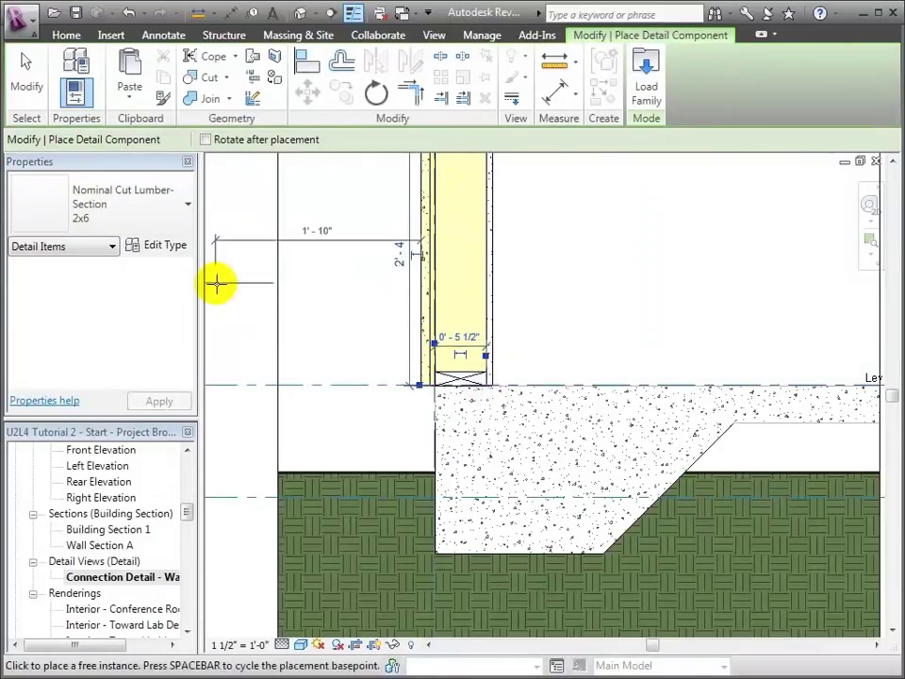
{"action": "left_click", "coordinate": [28, 83]}
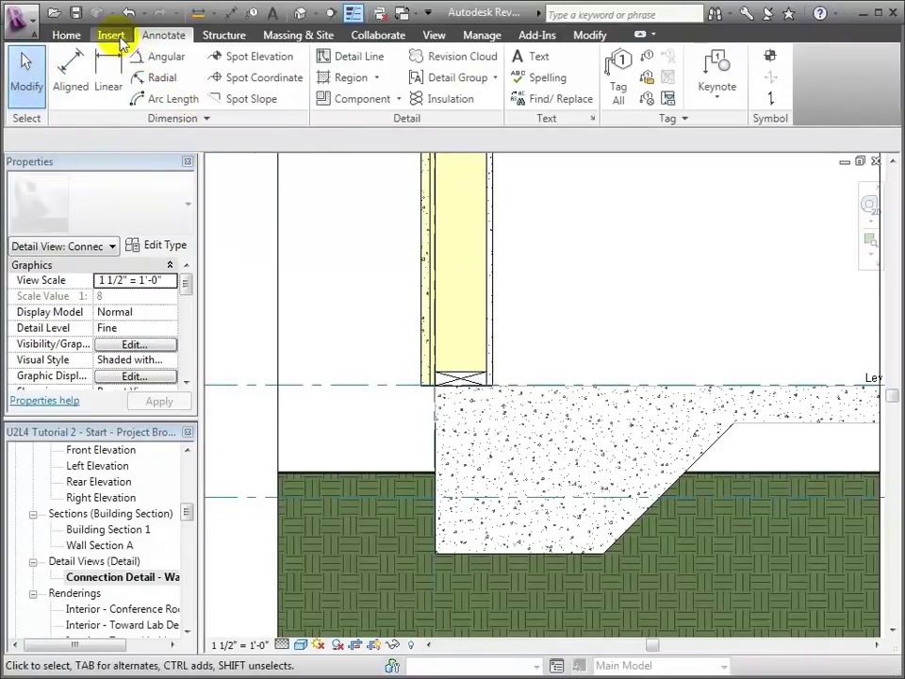
Step: Load the Anchor Bolts Hook-Side detail component from Detail Components, Div 05-Metals, 050500-Common Work Results for Metals, 050523-Metal Fastenings in the Imperial Library
{"action": "left_click", "coordinate": [332, 102]}
{"action": "left_click", "coordinate": [649, 76]}
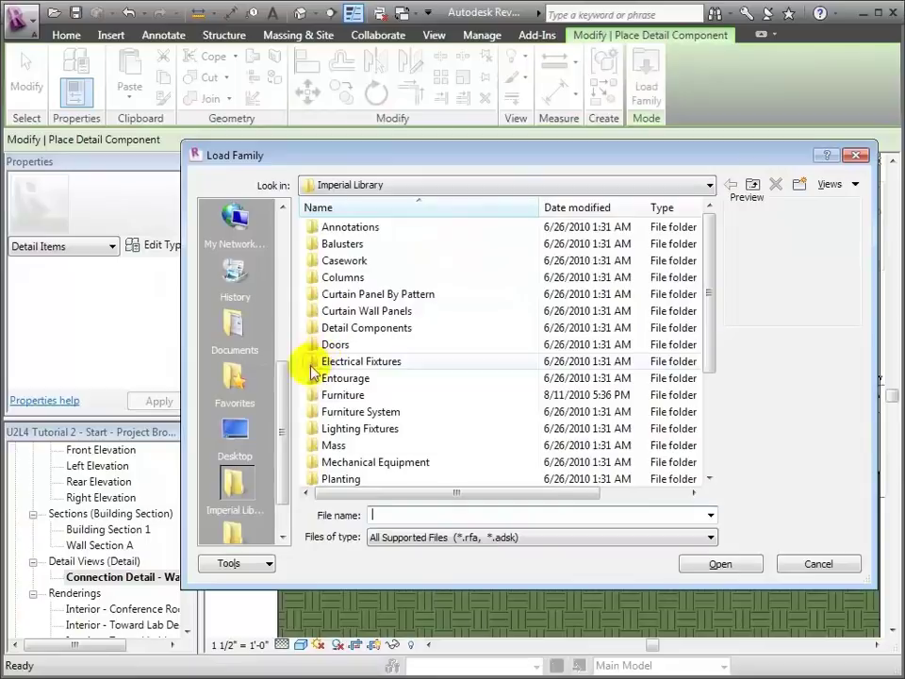
{"action": "left_click", "coordinate": [247, 494]}
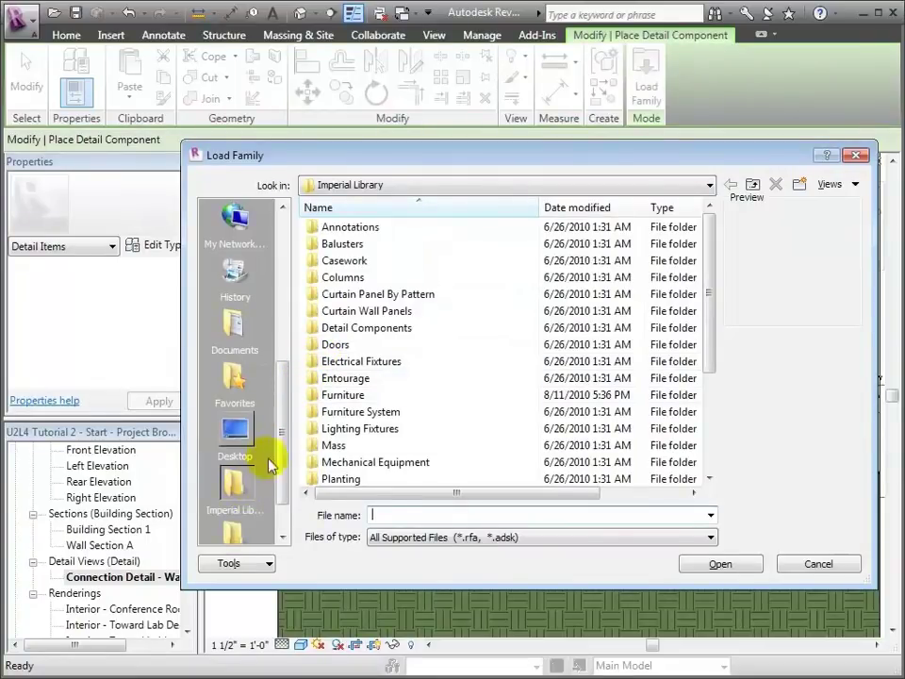
{"action": "double_click", "coordinate": [392, 328]}
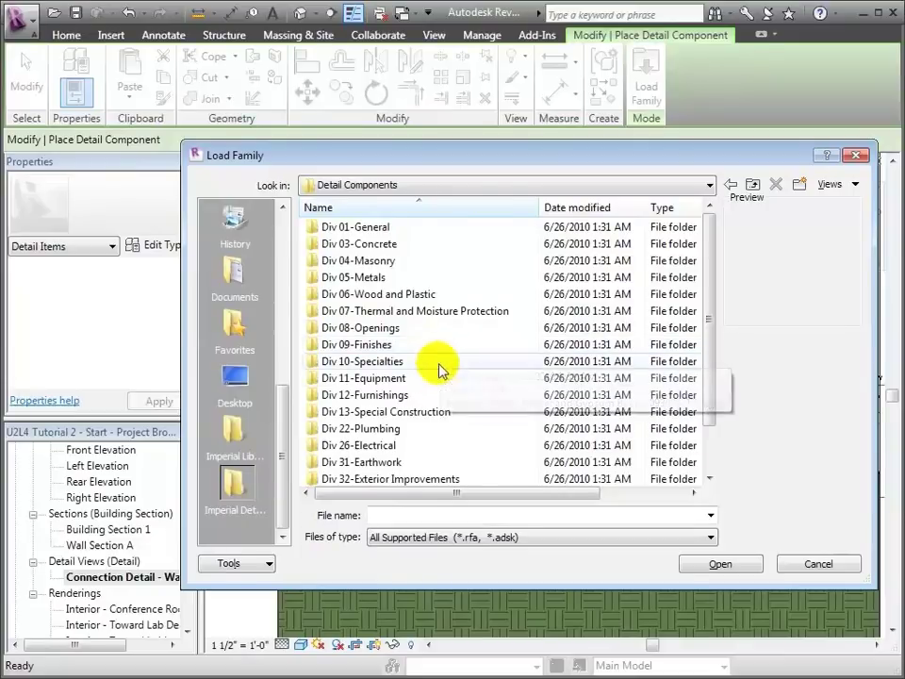
{"action": "double_click", "coordinate": [413, 279]}
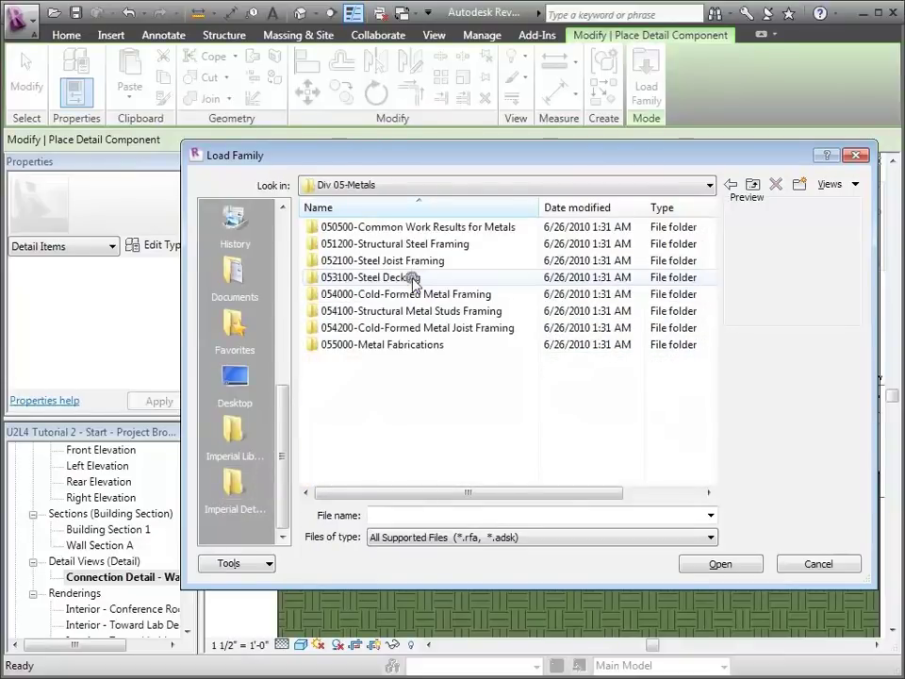
{"action": "double_click", "coordinate": [477, 229]}
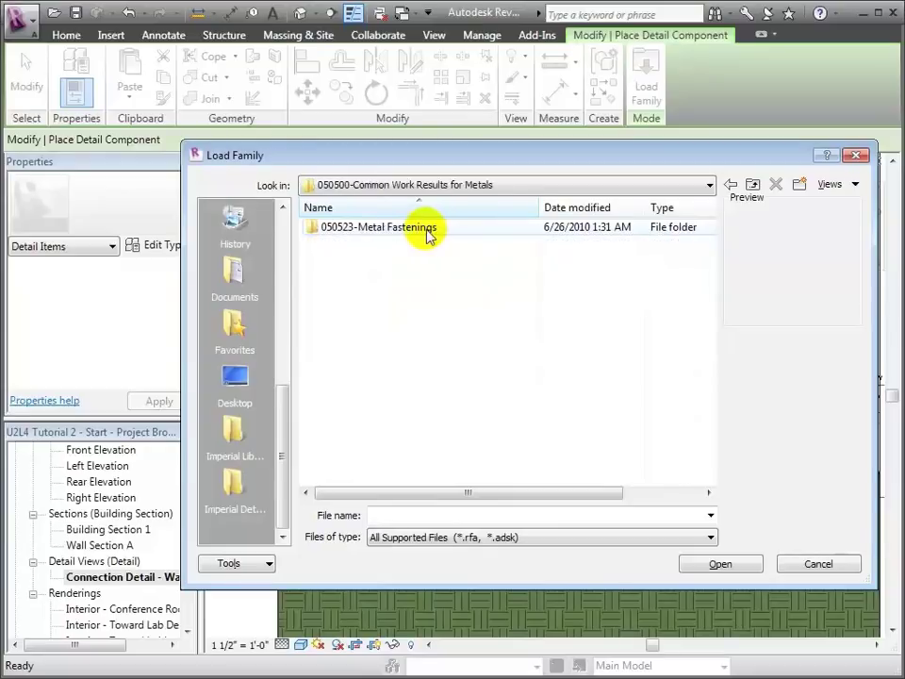
{"action": "double_click", "coordinate": [426, 232]}
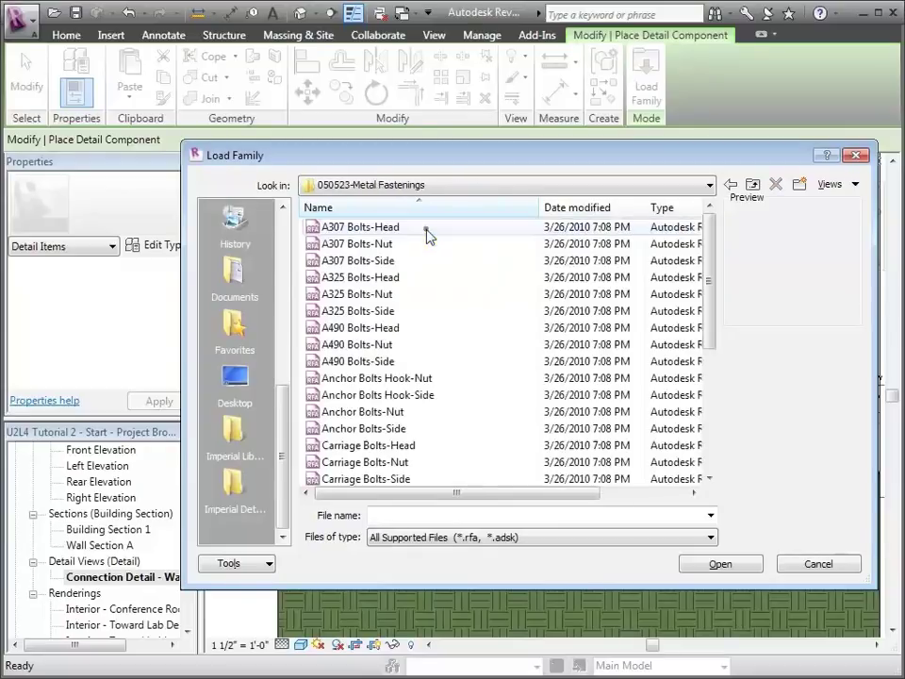
{"action": "left_click", "coordinate": [465, 396]}
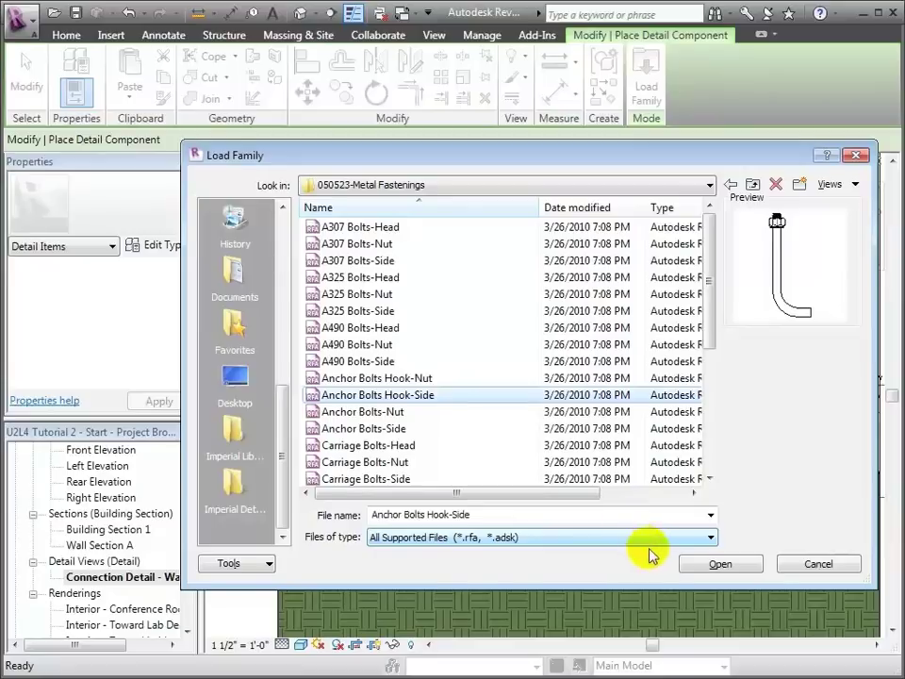
{"action": "left_click", "coordinate": [714, 563]}
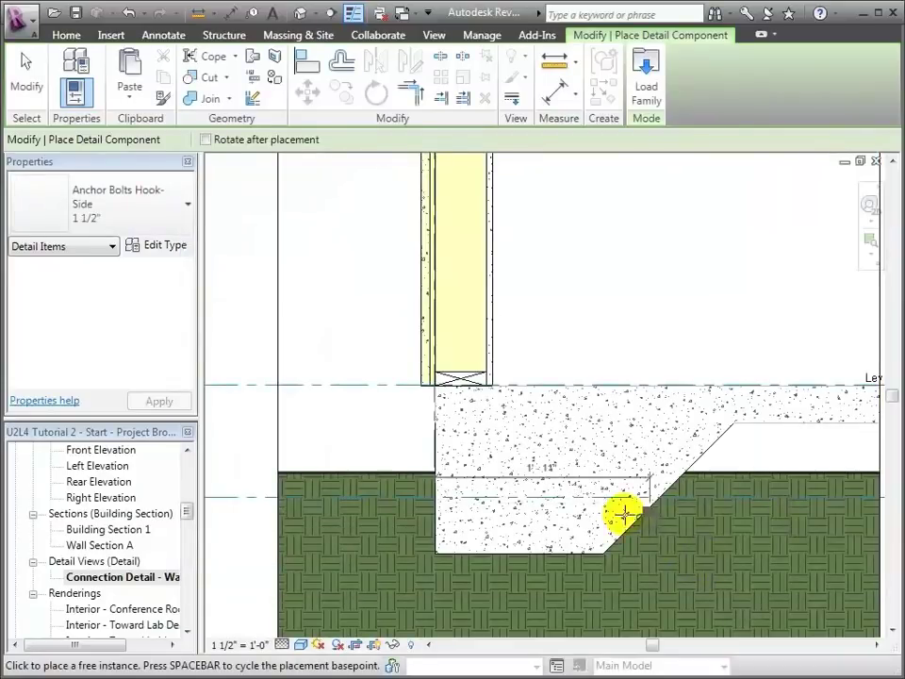
Step: Place a 5/8" Anchor Bolts Hook-Side component at the midpoint of the 2x6 sill plate's bottom edge
{"action": "left_click", "coordinate": [187, 206]}
{"action": "left_click", "coordinate": [187, 207]}
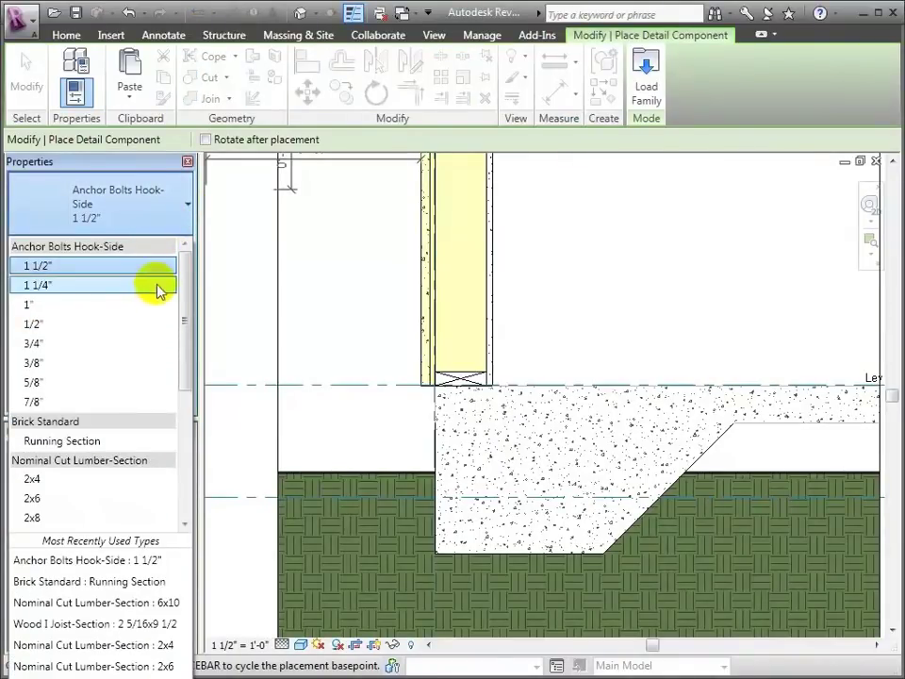
{"action": "left_click", "coordinate": [159, 384]}
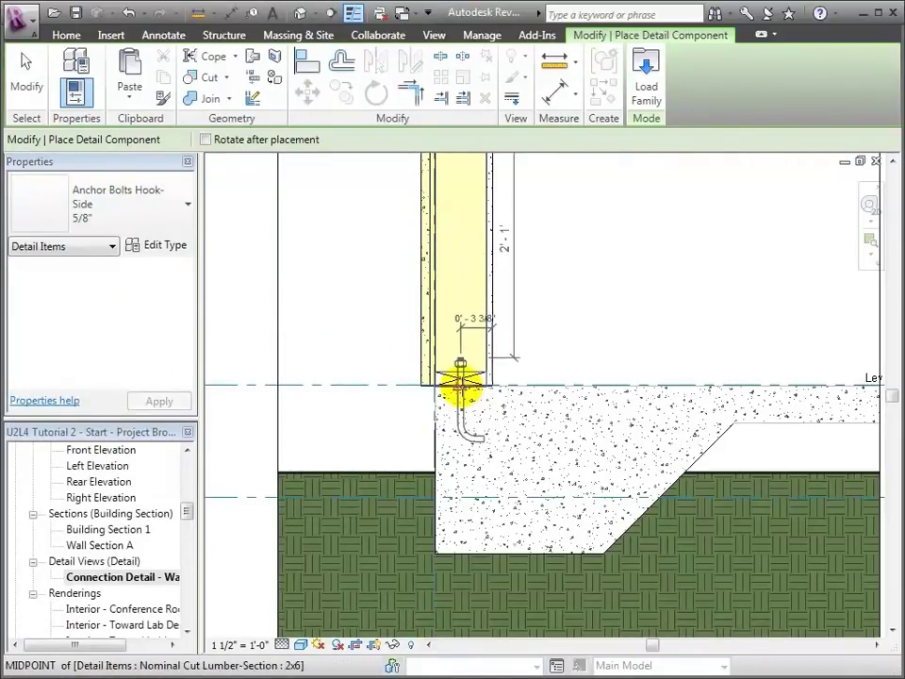
{"action": "left_click", "coordinate": [460, 385]}
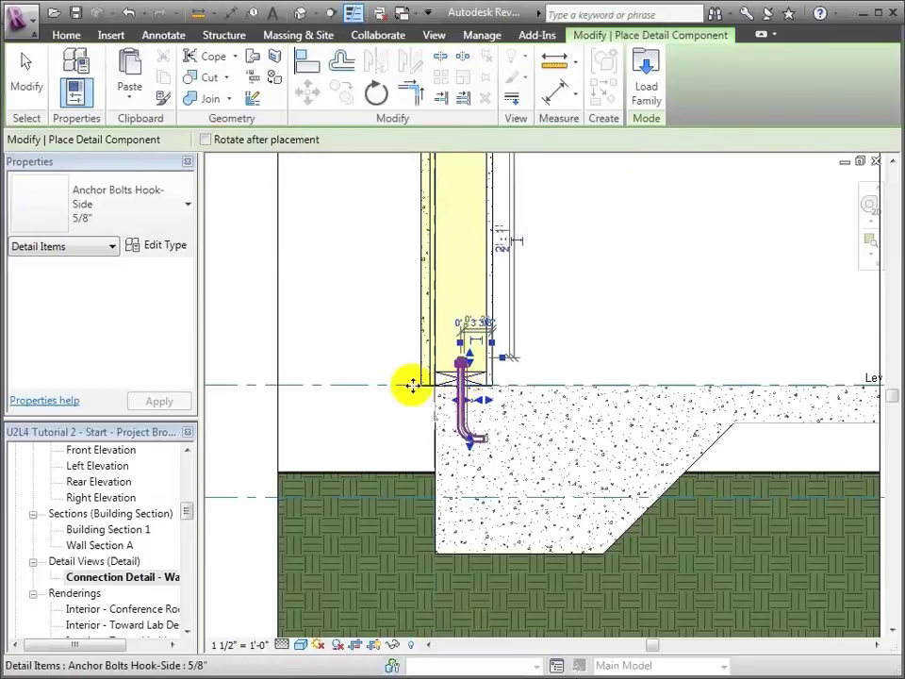
{"action": "left_click", "coordinate": [26, 75]}
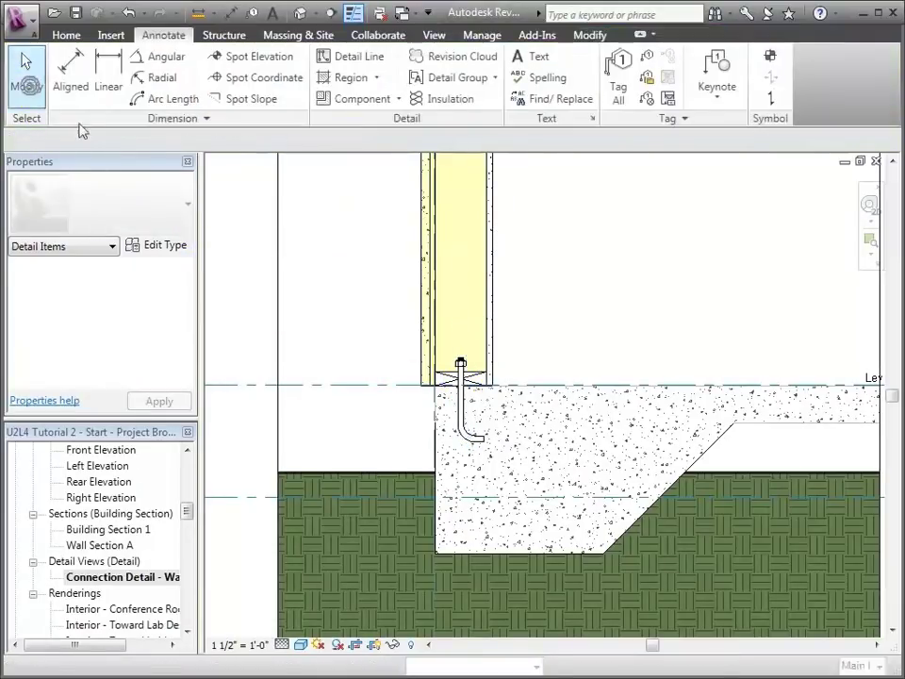
Step: Set the Length of the placed hooked anchor bolt to 1'
{"action": "left_click", "coordinate": [461, 415]}
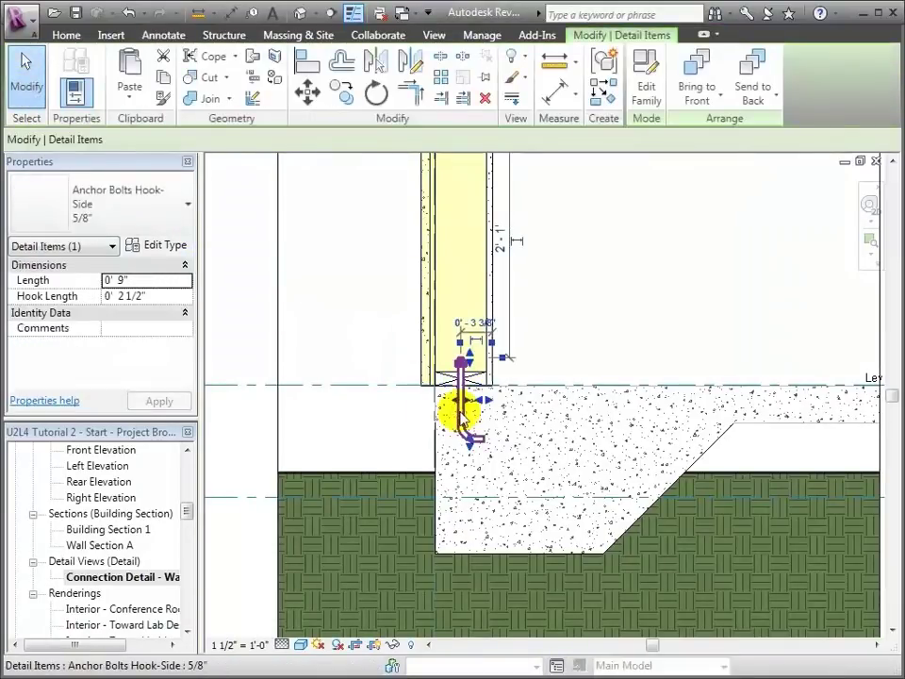
{"action": "left_click", "coordinate": [170, 282]}
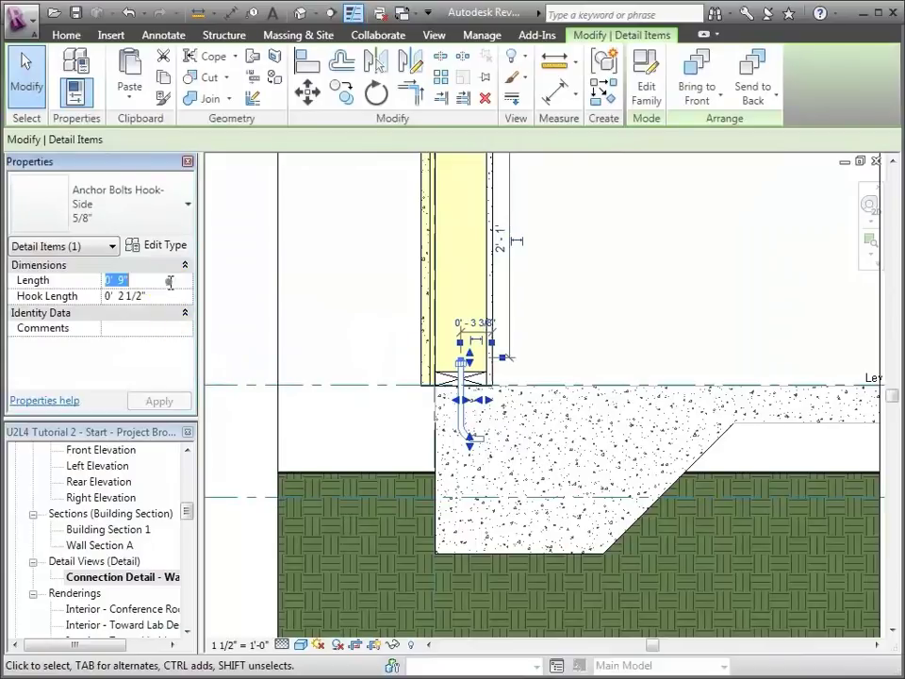
{"action": "type", "text": "1"}
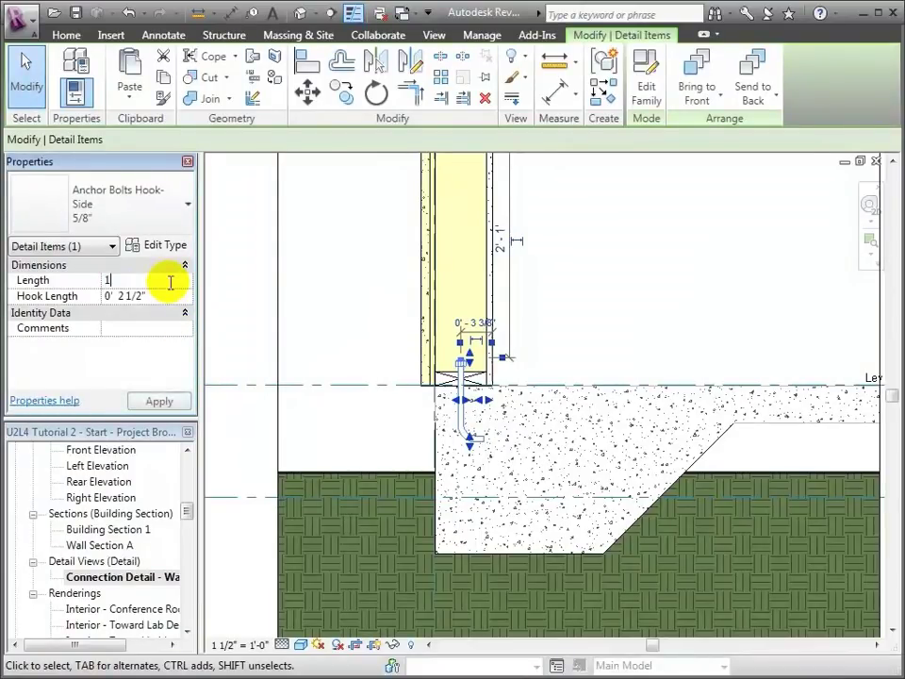
{"action": "left_click", "coordinate": [158, 400]}
{"action": "left_click", "coordinate": [528, 349]}
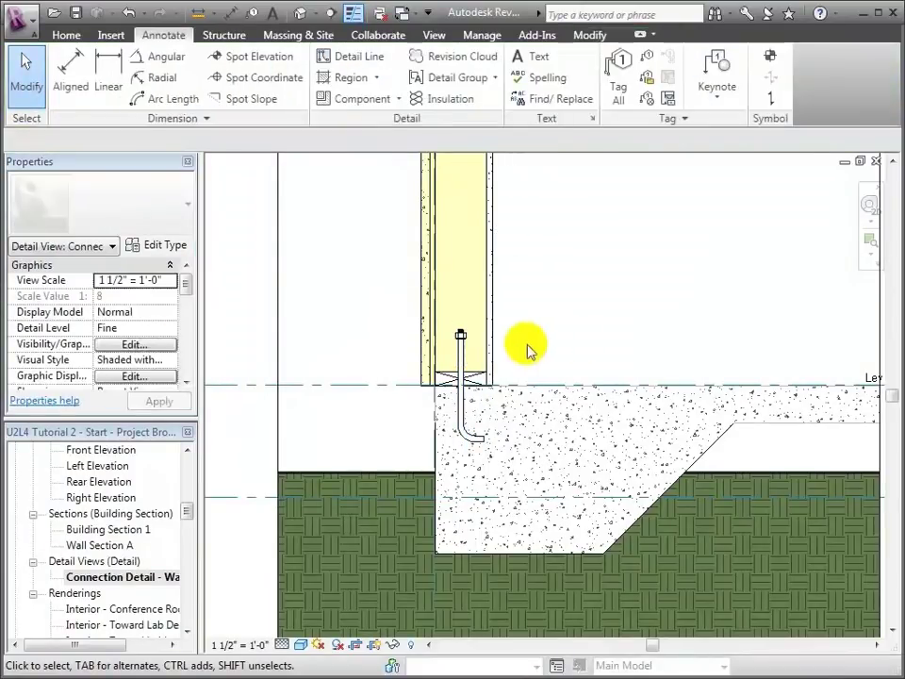
Step: Move the anchor bolt straight down so its nut sits on top of the 2x6 sill plate
{"action": "left_click", "coordinate": [462, 363]}
{"action": "left_click", "coordinate": [309, 92]}
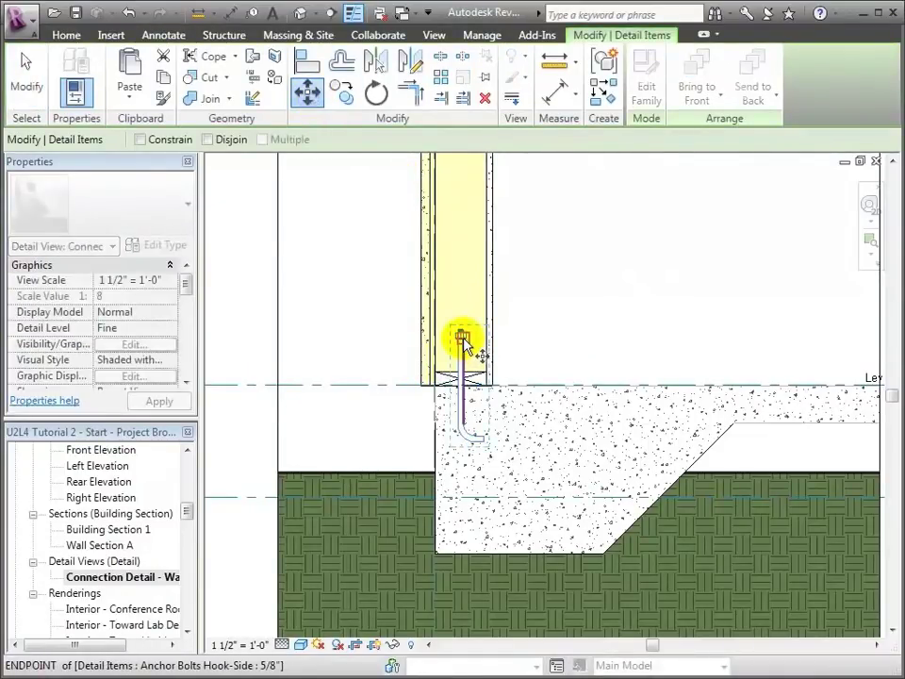
{"action": "left_click", "coordinate": [590, 338]}
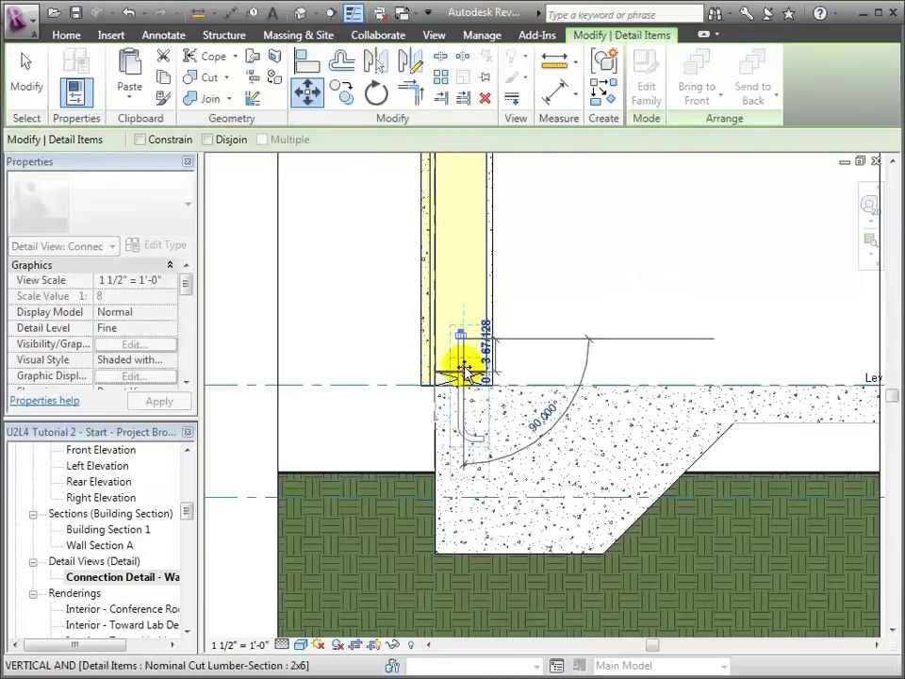
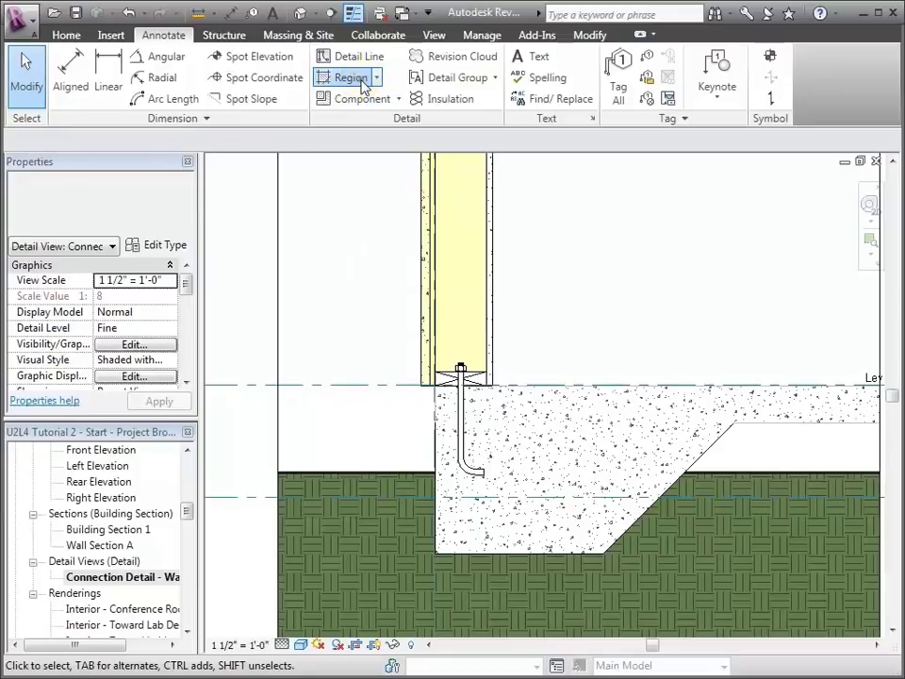
Step: Sketch a closed filled region boundary about 3 1/2" high beneath the slab, between the sloped slab edge, the right crop boundary and the top of the earth
{"action": "left_click", "coordinate": [359, 82]}
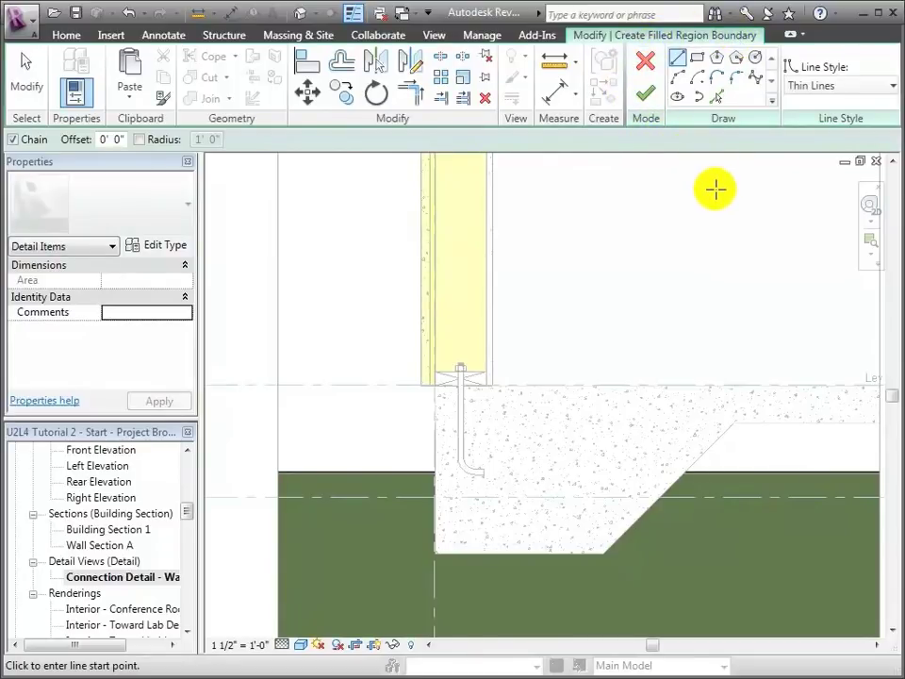
{"action": "left_click", "coordinate": [873, 243]}
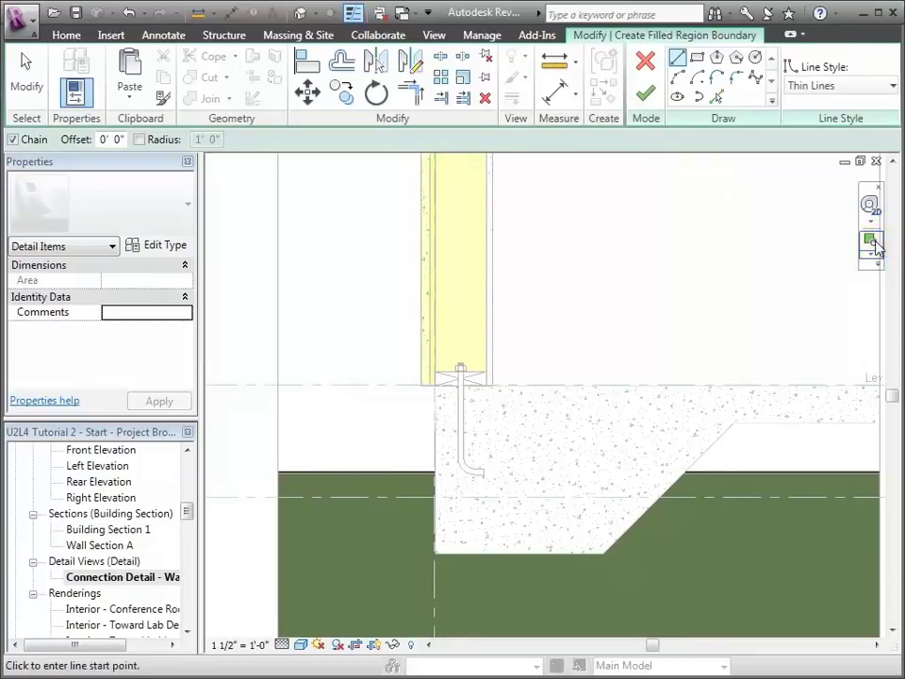
{"action": "mouse_move", "coordinate": [649, 374]}
{"action": "left_mouse_down"}
{"action": "mouse_move", "coordinate": [899, 527]}
{"action": "mouse_move", "coordinate": [884, 531]}
{"action": "left_mouse_up"}
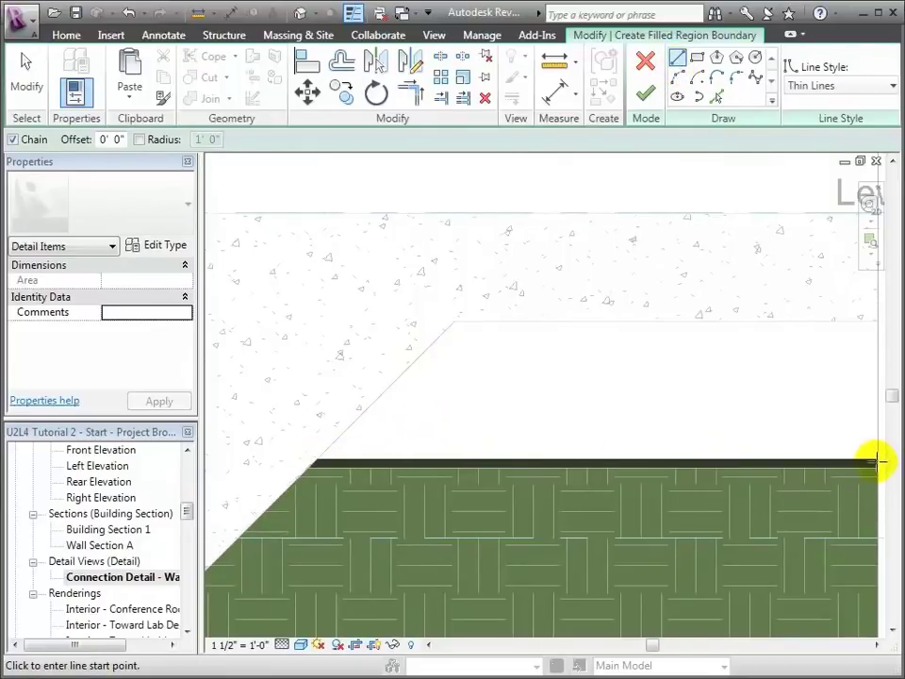
{"action": "left_click", "coordinate": [312, 462]}
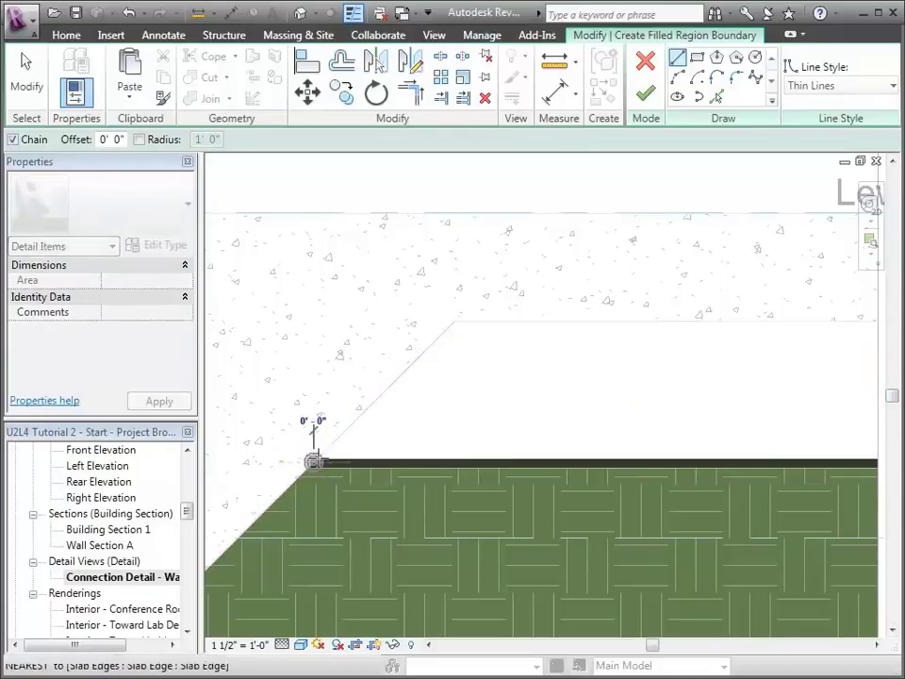
{"action": "left_click", "coordinate": [403, 370]}
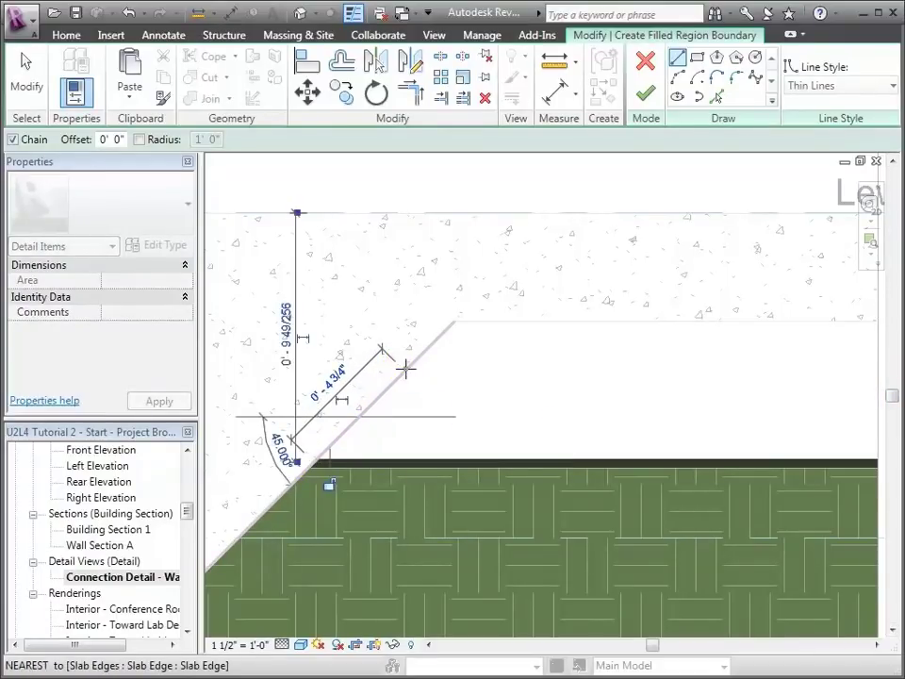
{"action": "left_click", "coordinate": [878, 371]}
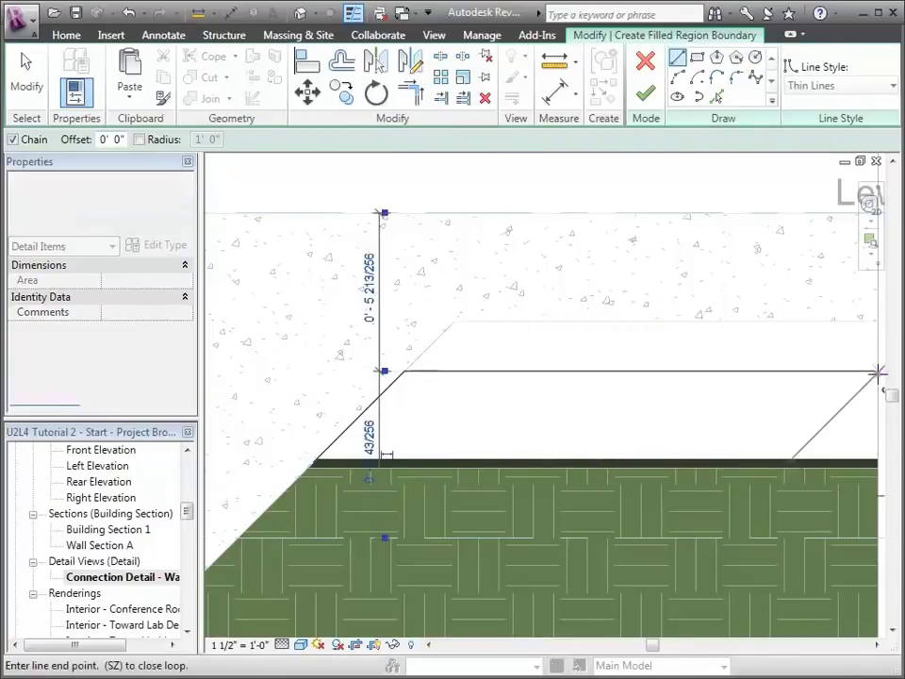
{"action": "left_click", "coordinate": [877, 462]}
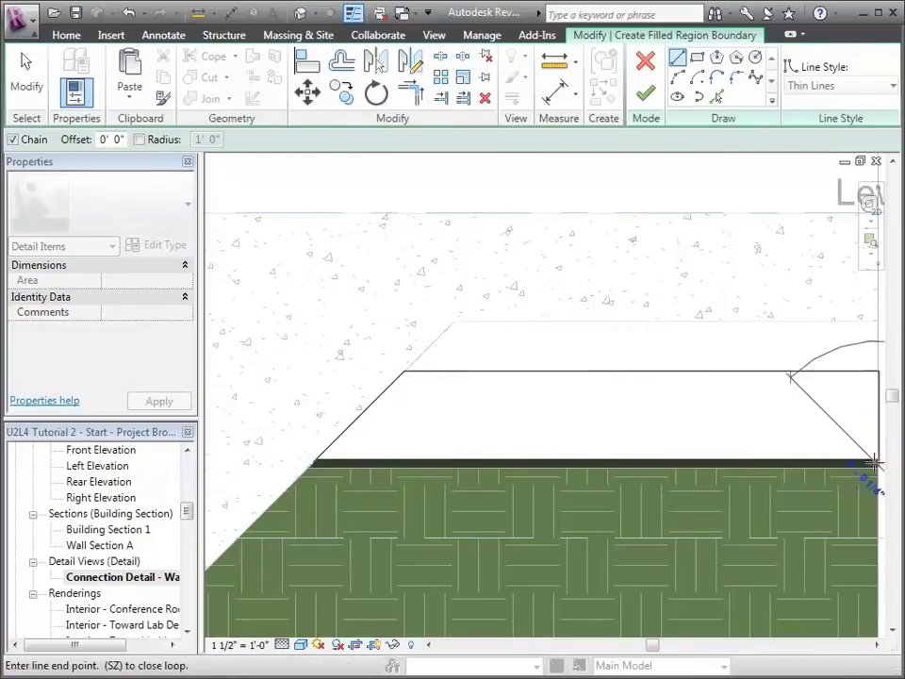
{"action": "left_click", "coordinate": [311, 463]}
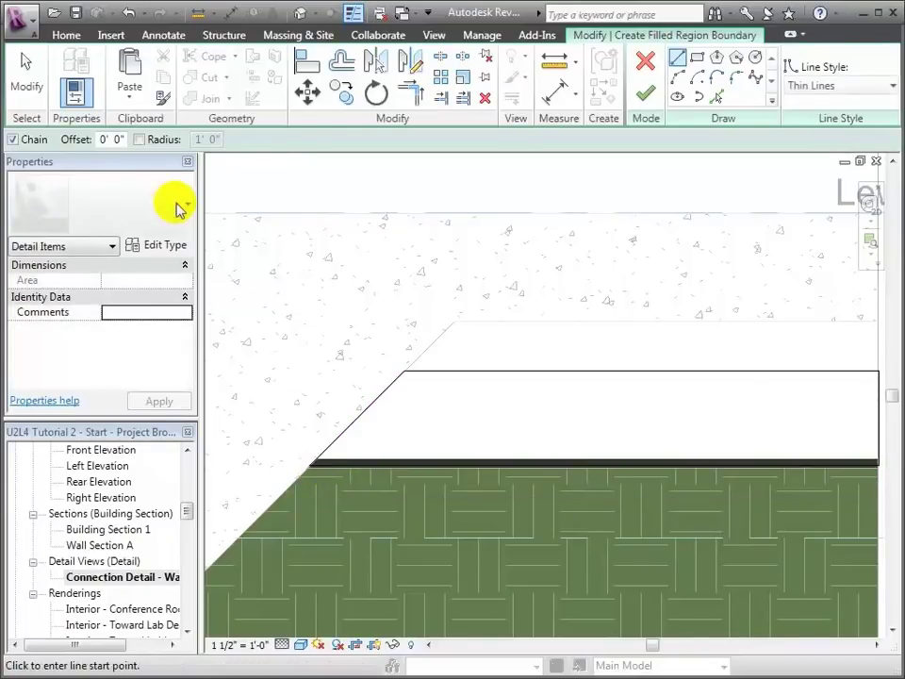
Step: Set the filled region boundary's top line 3" above its bottom line and finish the region
{"action": "left_click", "coordinate": [22, 64]}
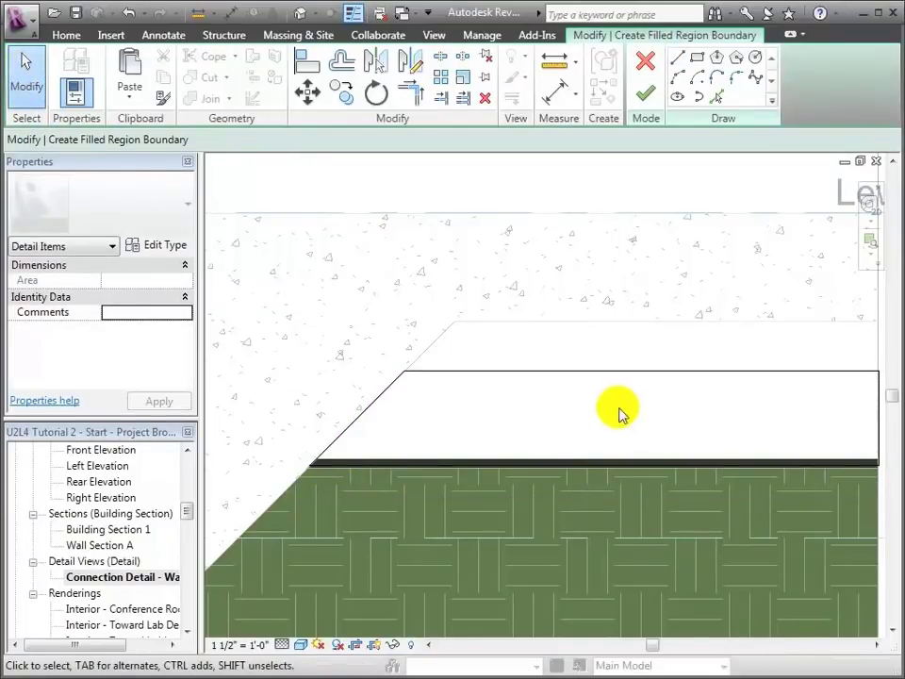
{"action": "left_click", "coordinate": [613, 373]}
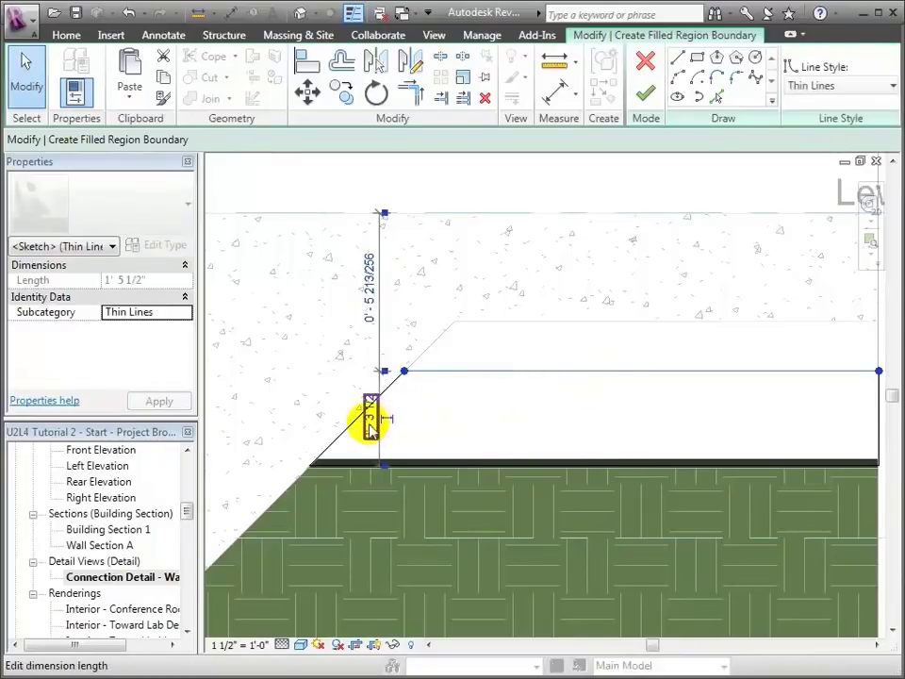
{"action": "left_click", "coordinate": [367, 421]}
{"action": "type", "text": "0"}
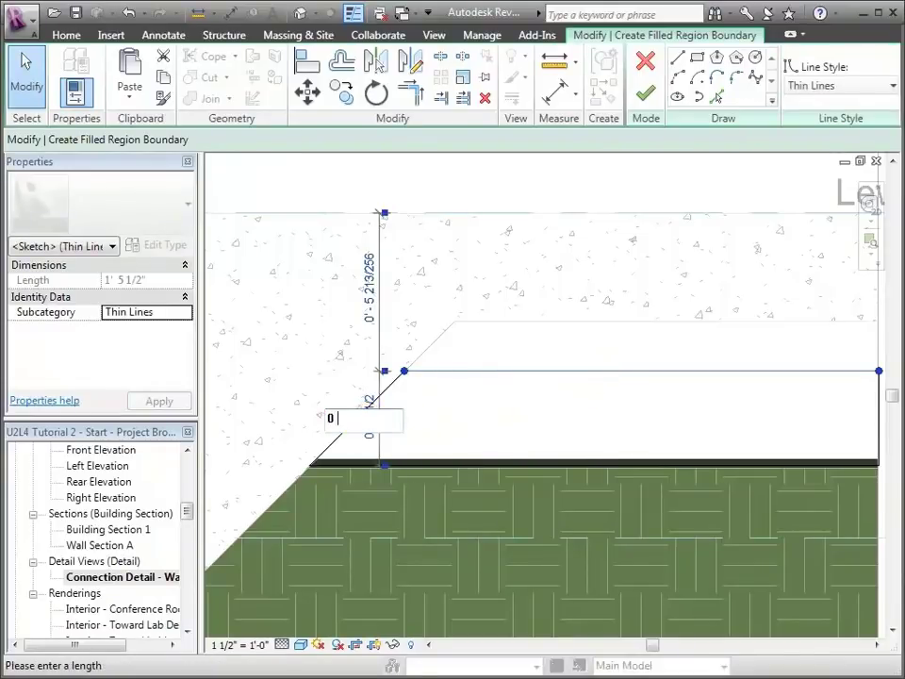
{"action": "type", "text": " 3"}
{"action": "key", "text": "Return"}
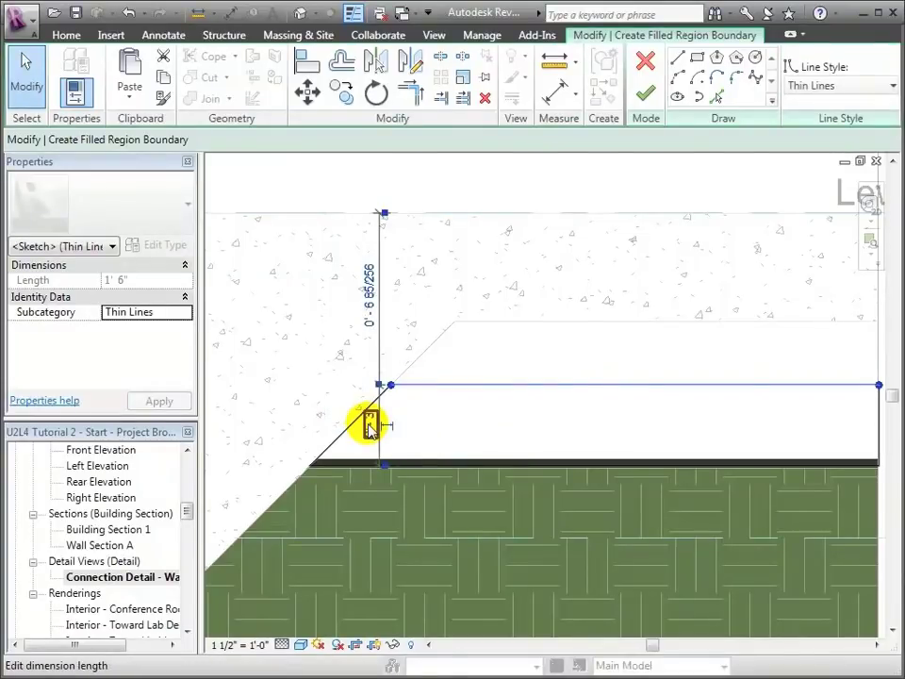
{"action": "left_click", "coordinate": [553, 369]}
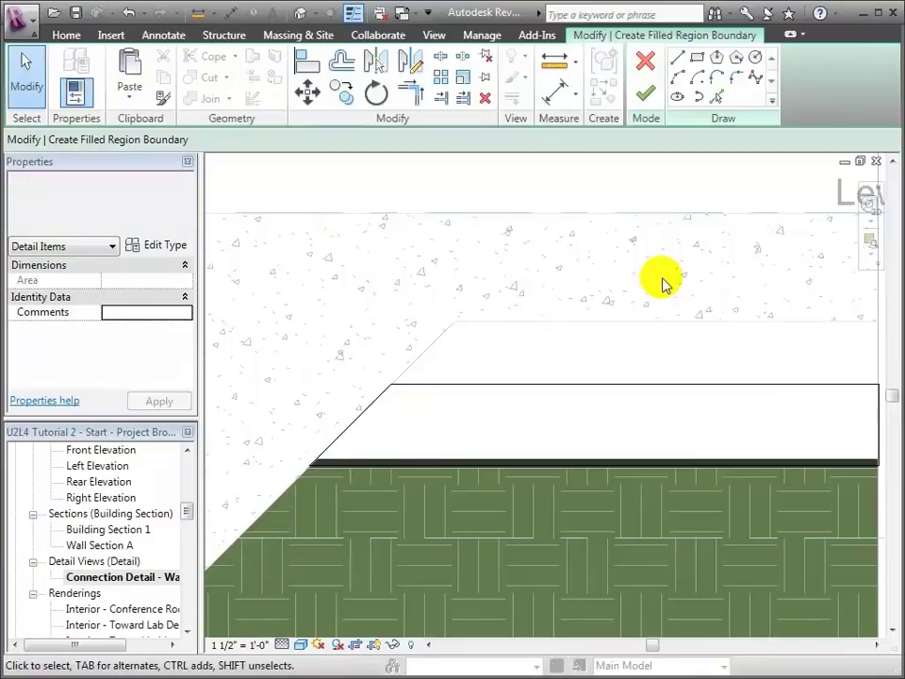
{"action": "left_click", "coordinate": [647, 93]}
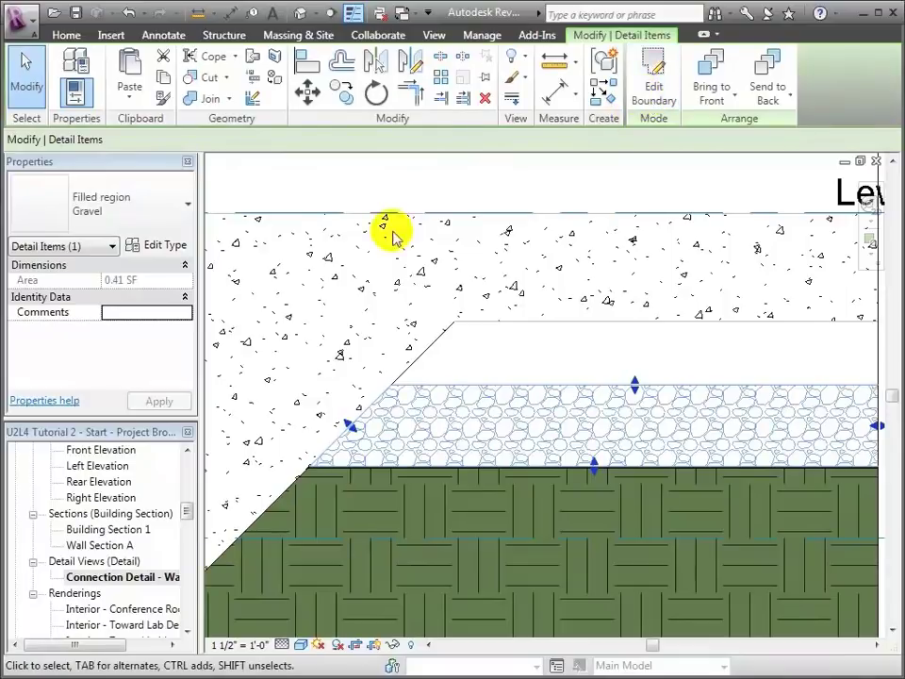
Step: Try the Diagonal Crosshatch type on the filled region above the earth, return it to Gravel and deselect it
{"action": "left_click", "coordinate": [189, 213]}
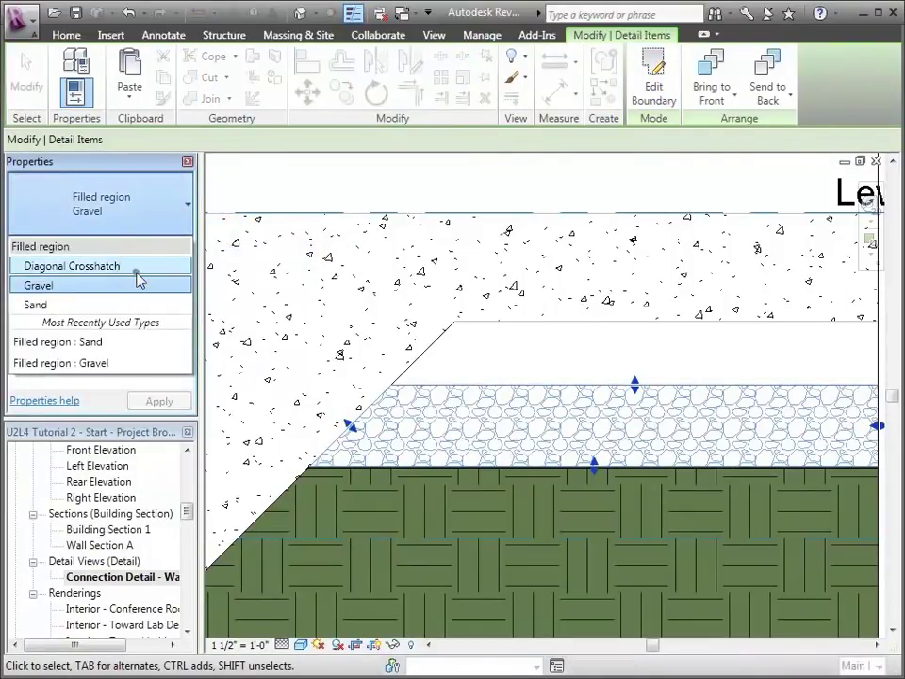
{"action": "left_click", "coordinate": [137, 268]}
{"action": "left_click", "coordinate": [142, 207]}
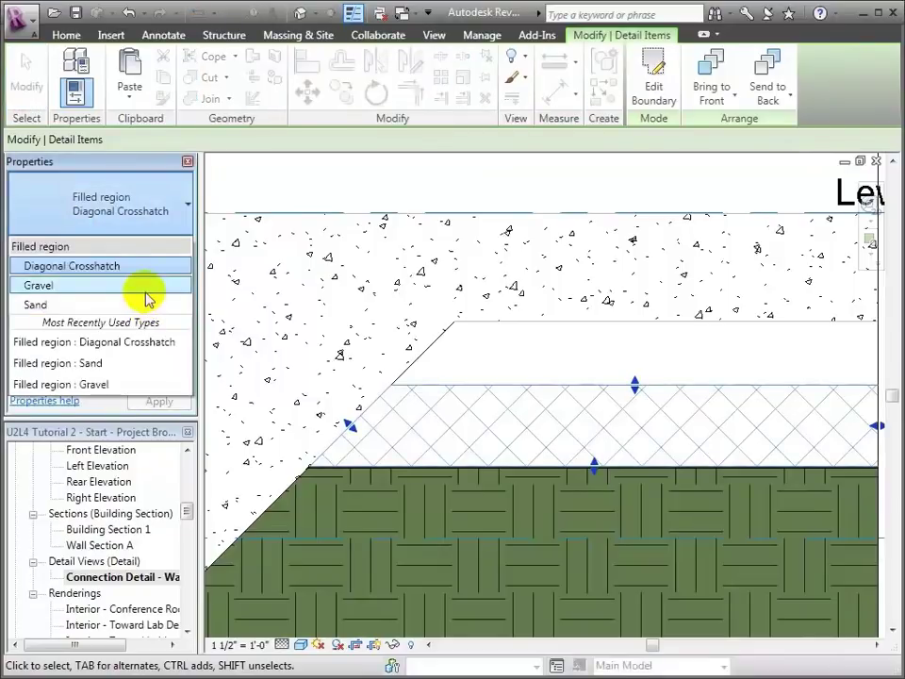
{"action": "left_click", "coordinate": [146, 288]}
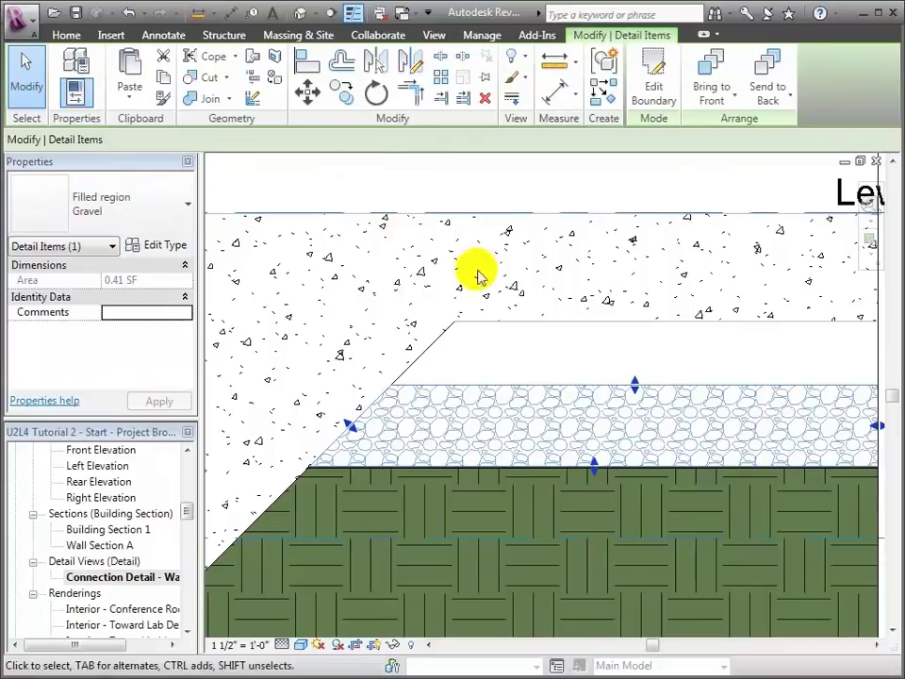
{"action": "left_click", "coordinate": [516, 341]}
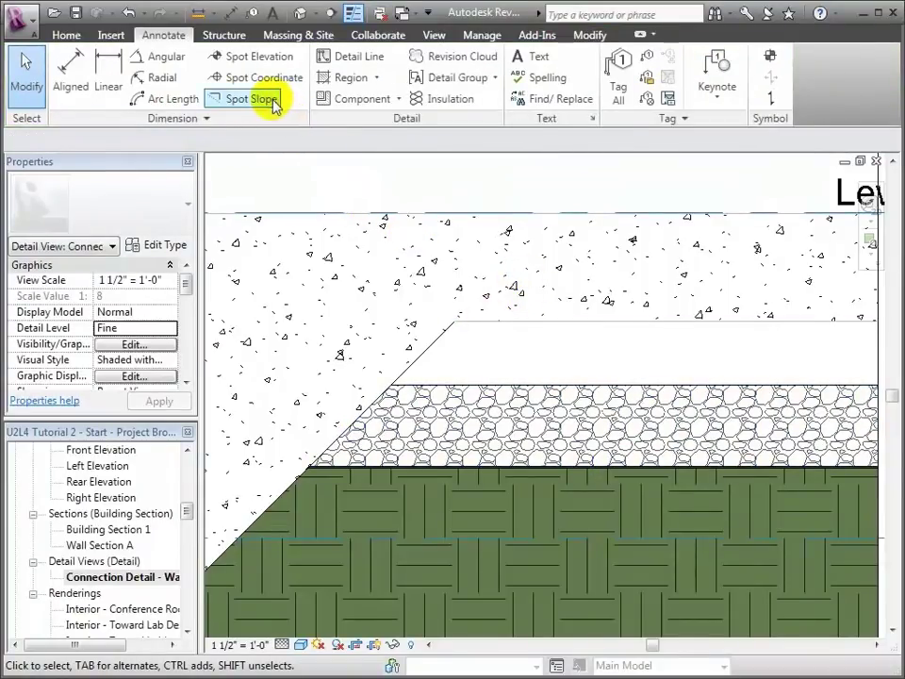
Step: Draw a closed filled region between the gravel layer, the sloped slab edge, the slab underside and the crop boundary, and set its type to Sand
{"action": "left_click", "coordinate": [362, 82]}
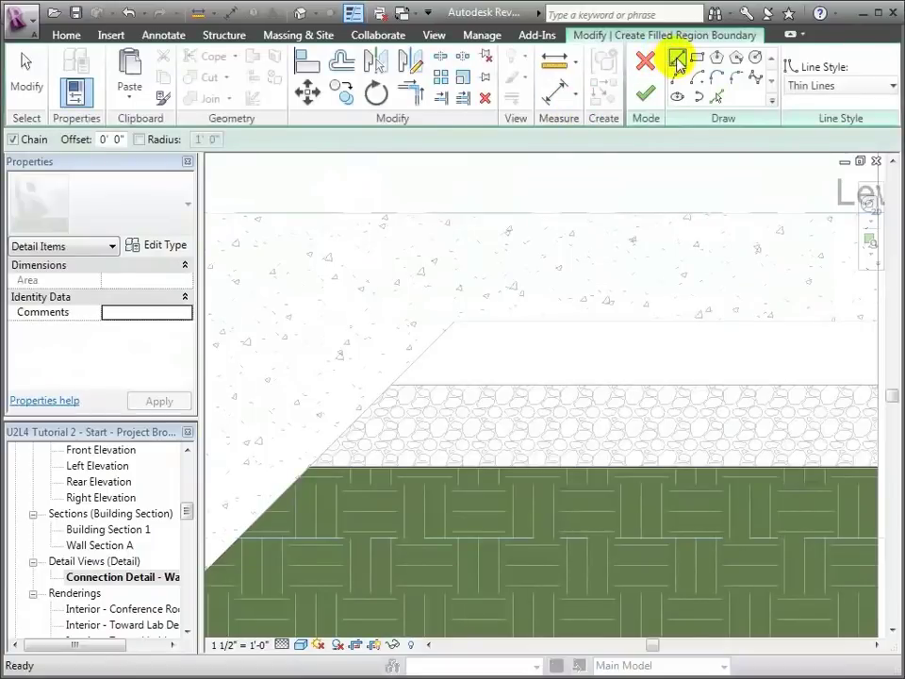
{"action": "left_click", "coordinate": [877, 385]}
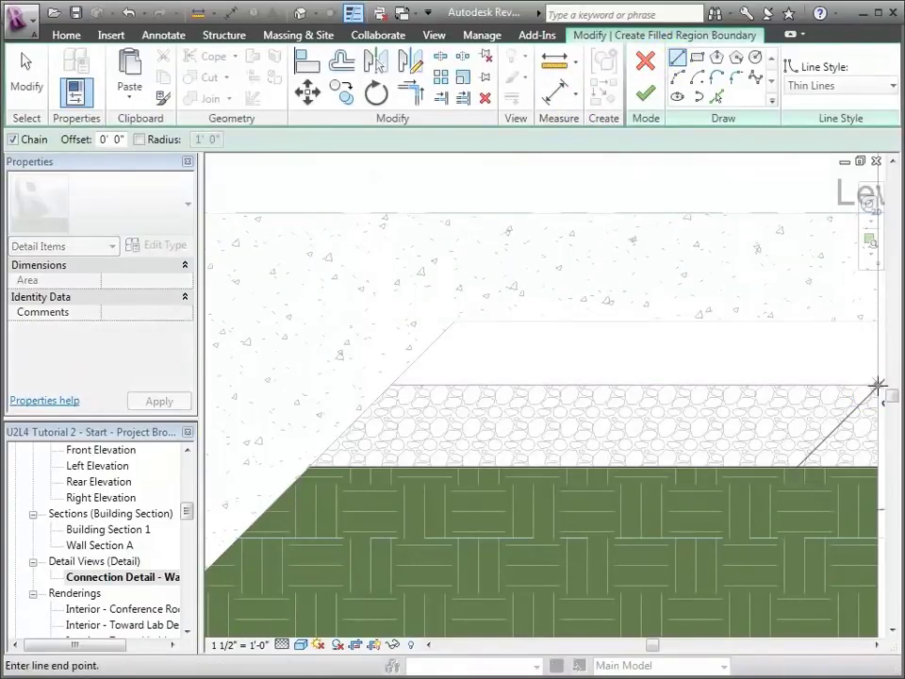
{"action": "left_click", "coordinate": [392, 385]}
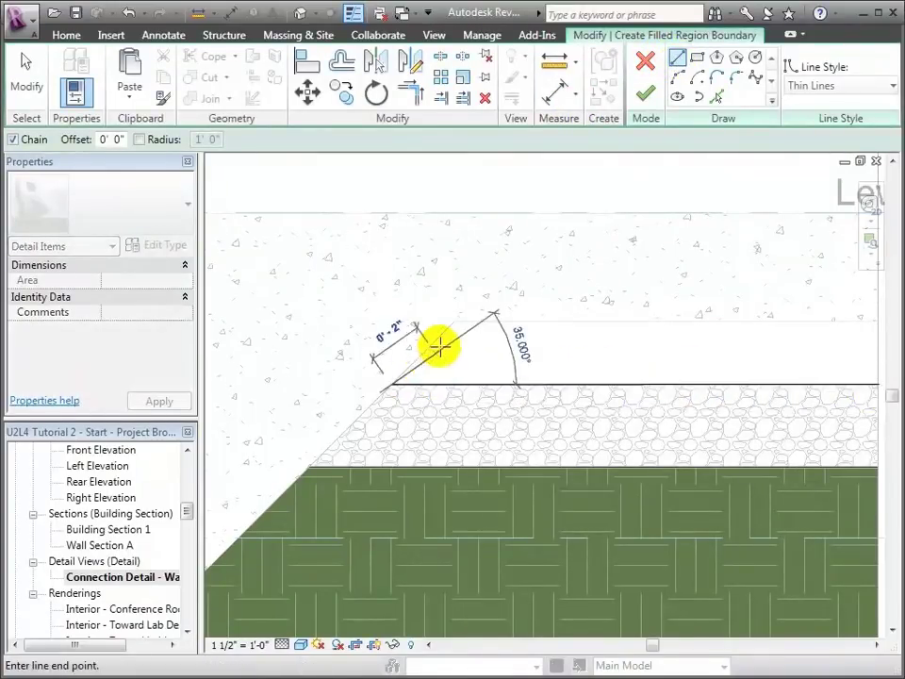
{"action": "left_click", "coordinate": [452, 322]}
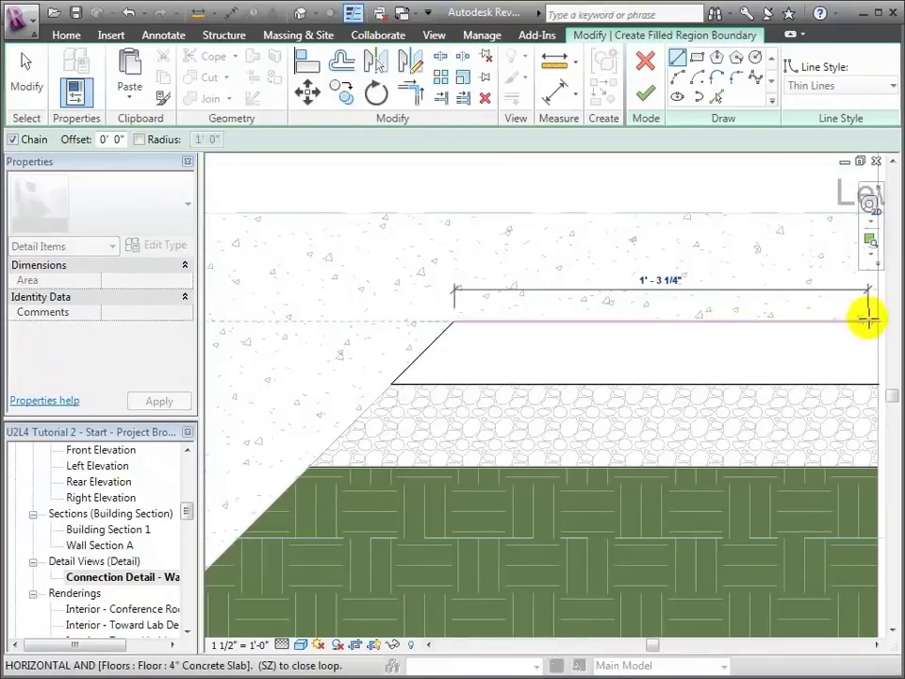
{"action": "left_click", "coordinate": [876, 321]}
{"action": "left_click", "coordinate": [878, 382]}
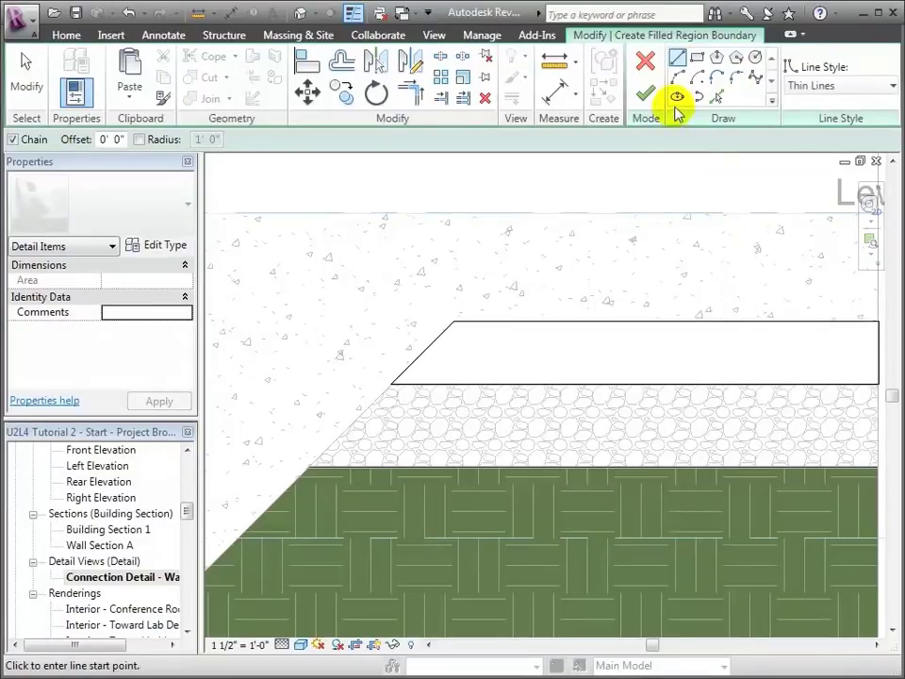
{"action": "left_click", "coordinate": [645, 93]}
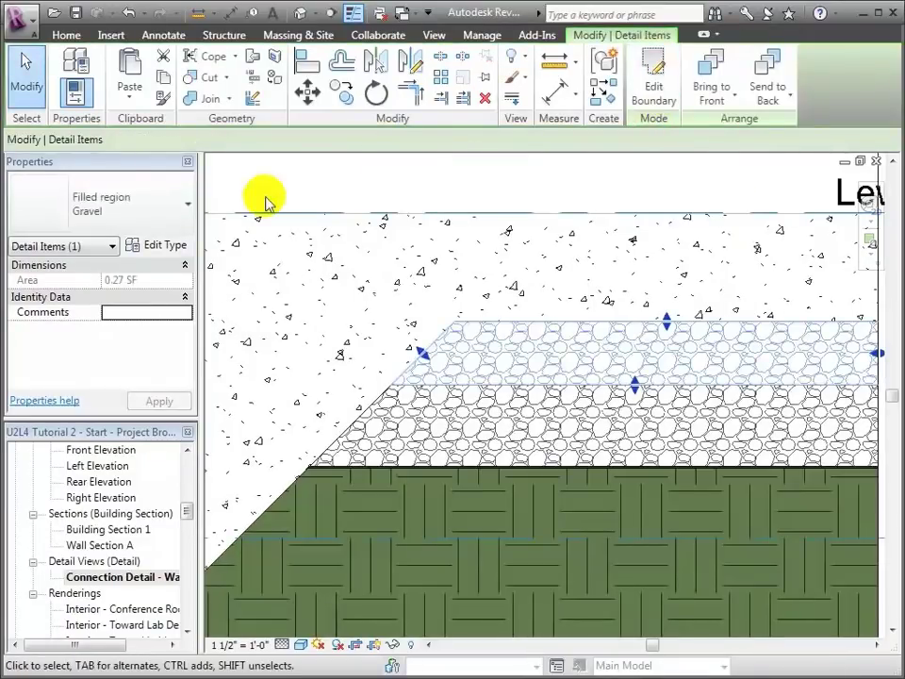
{"action": "left_click", "coordinate": [186, 207]}
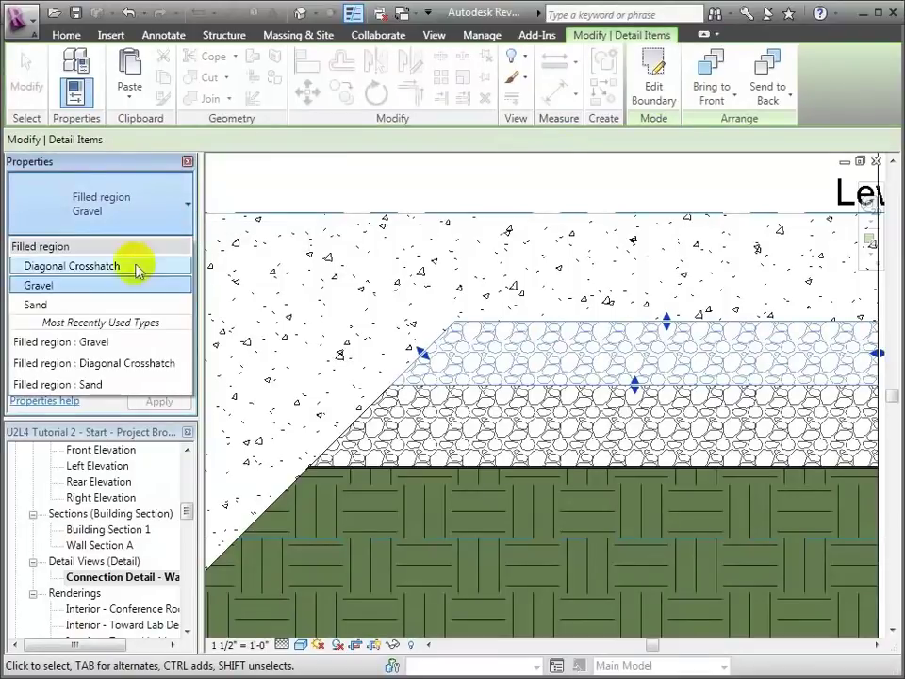
{"action": "left_click", "coordinate": [83, 305]}
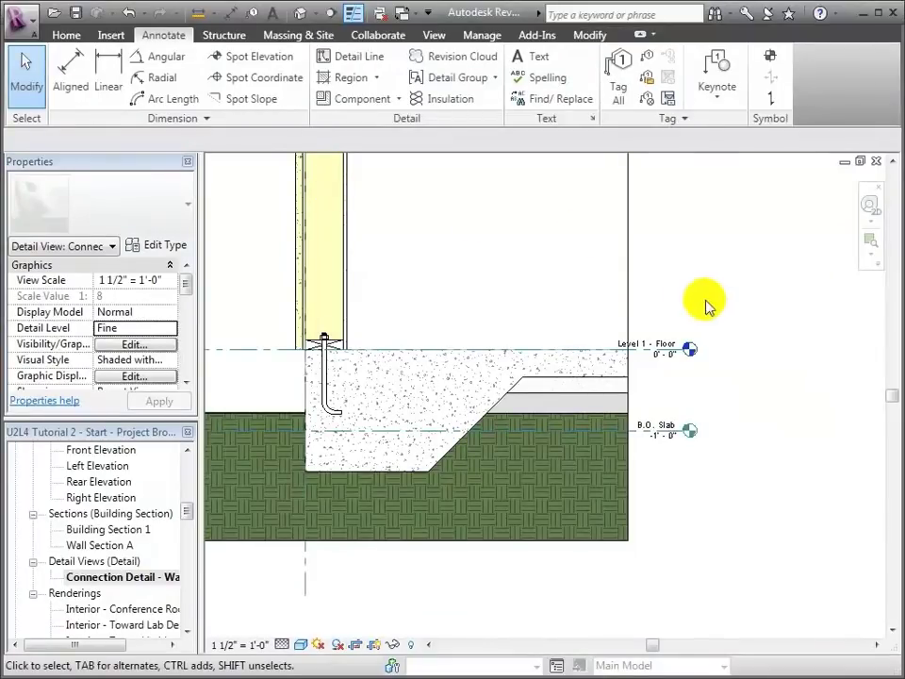
Step: Place 5 1/2" wide batt insulation, located to center, in the wall cavity from the top middle of the sill plate up past the crop boundary
{"action": "left_click_drag", "start_coordinate": [891, 396], "coordinate": [889, 354]}
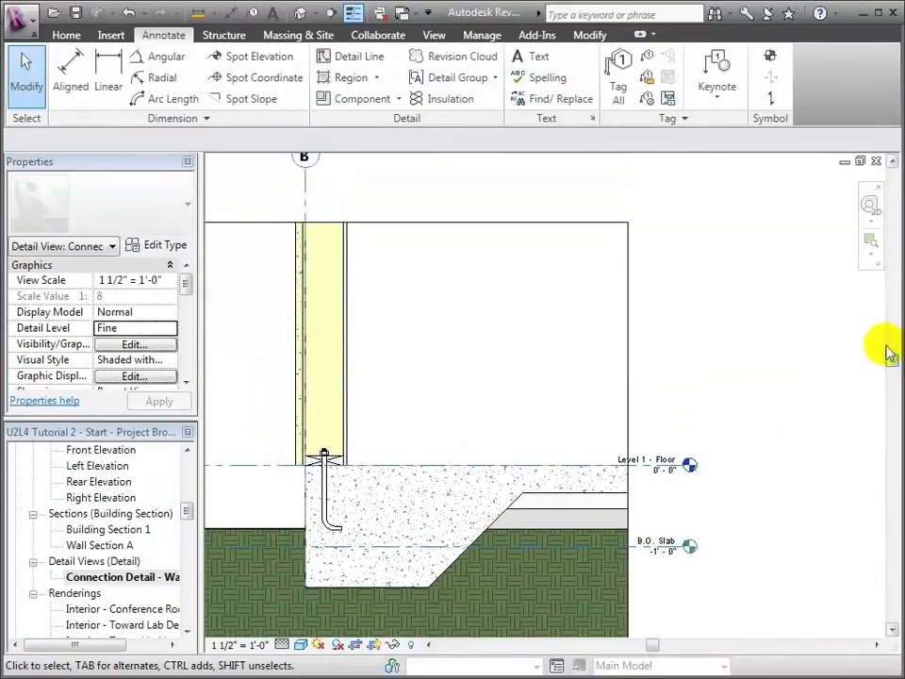
{"action": "left_click", "coordinate": [870, 242]}
{"action": "left_click_drag", "start_coordinate": [272, 208], "coordinate": [426, 529]}
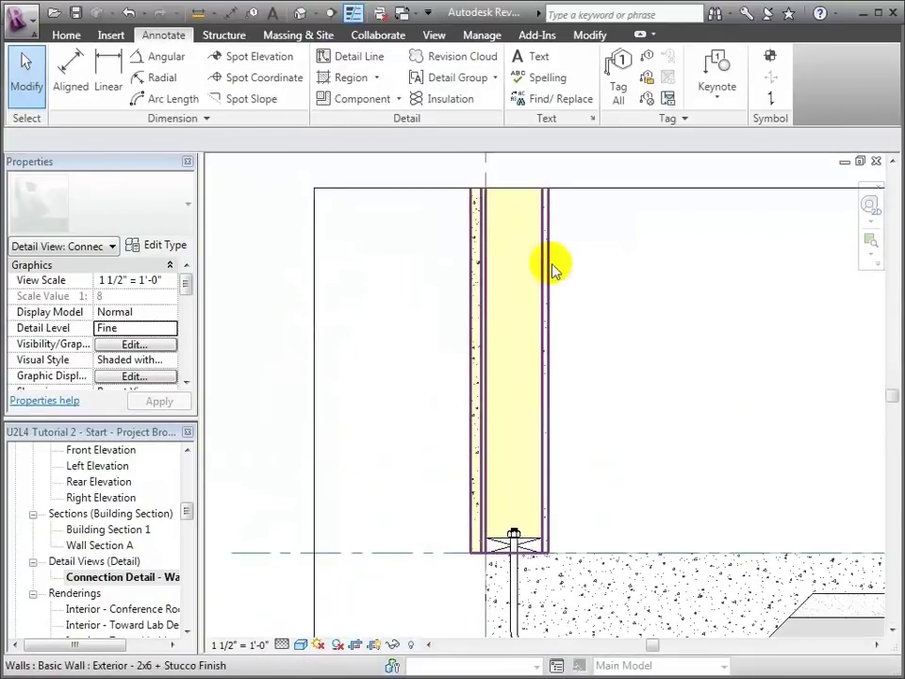
{"action": "left_click", "coordinate": [468, 101]}
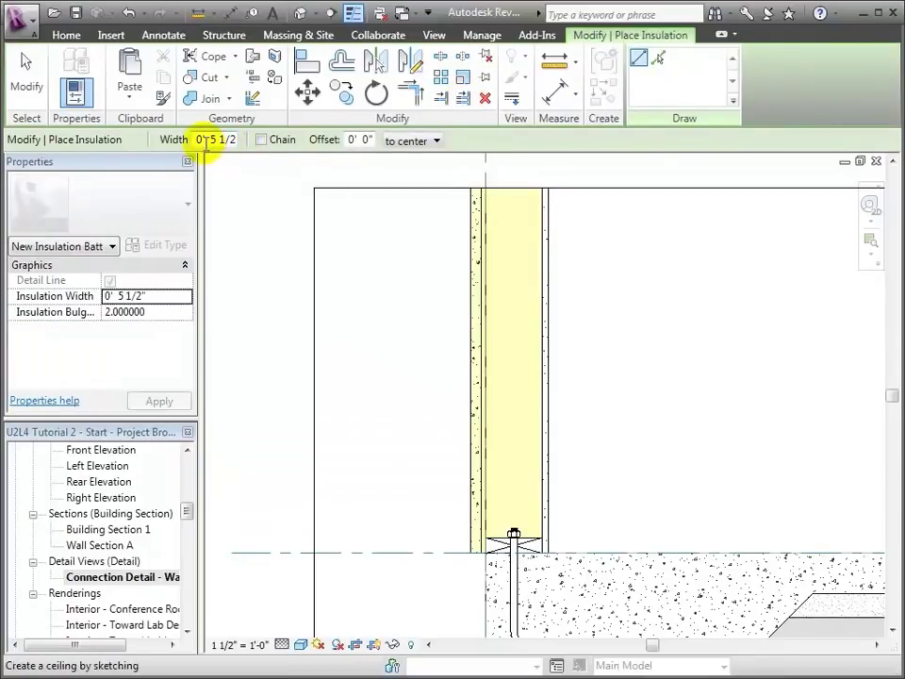
{"action": "left_click", "coordinate": [403, 141]}
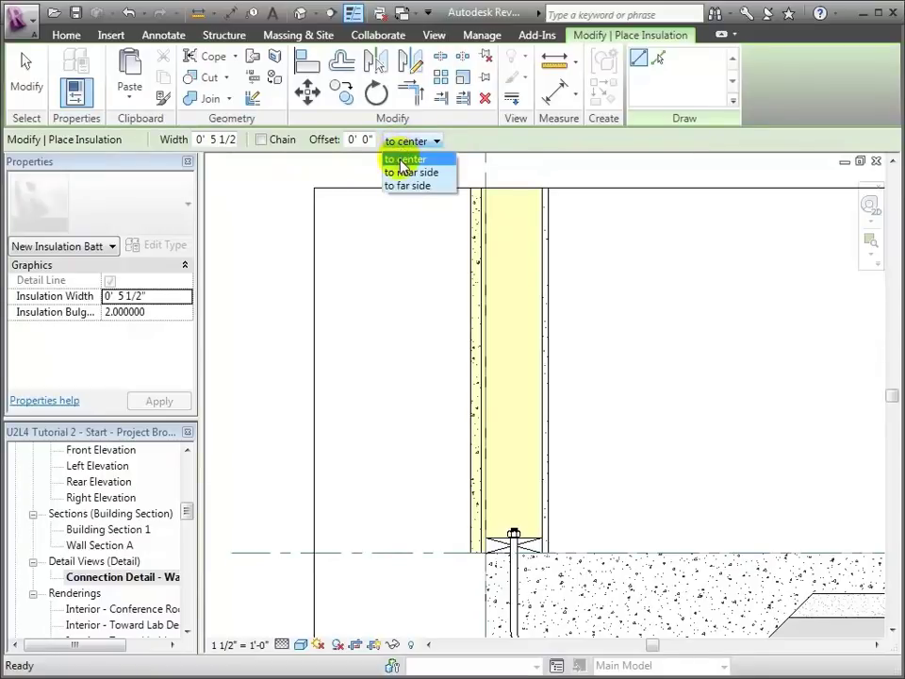
{"action": "left_click", "coordinate": [400, 160]}
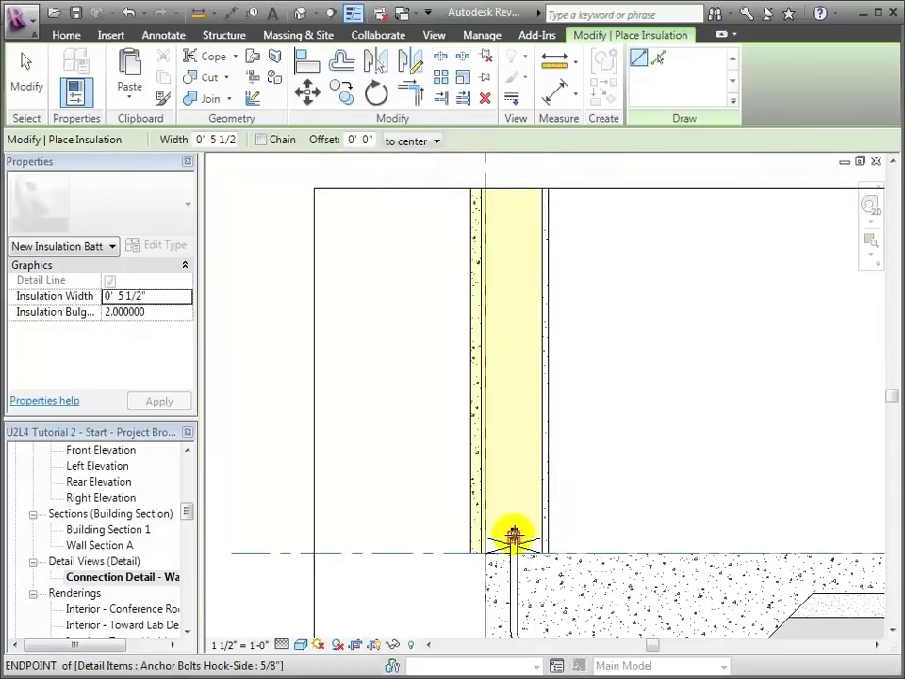
{"action": "left_click", "coordinate": [513, 537]}
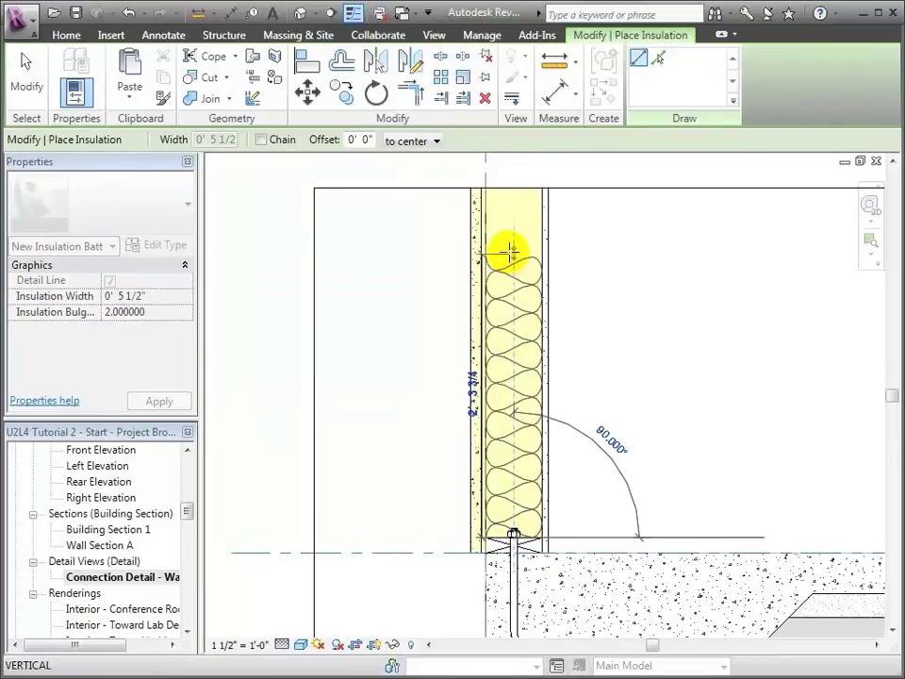
{"action": "left_click", "coordinate": [509, 179]}
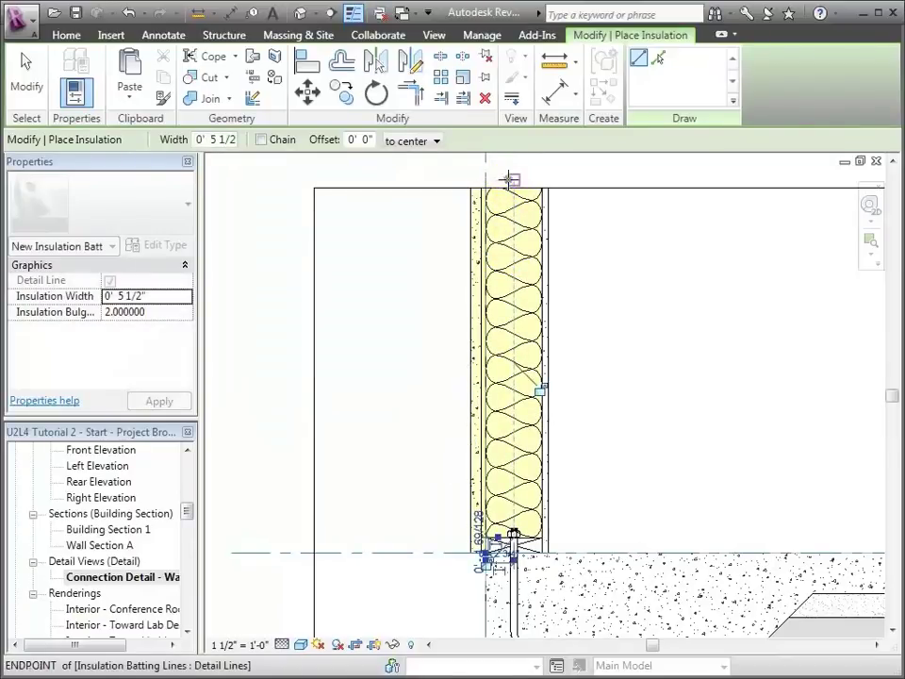
{"action": "left_click", "coordinate": [25, 64]}
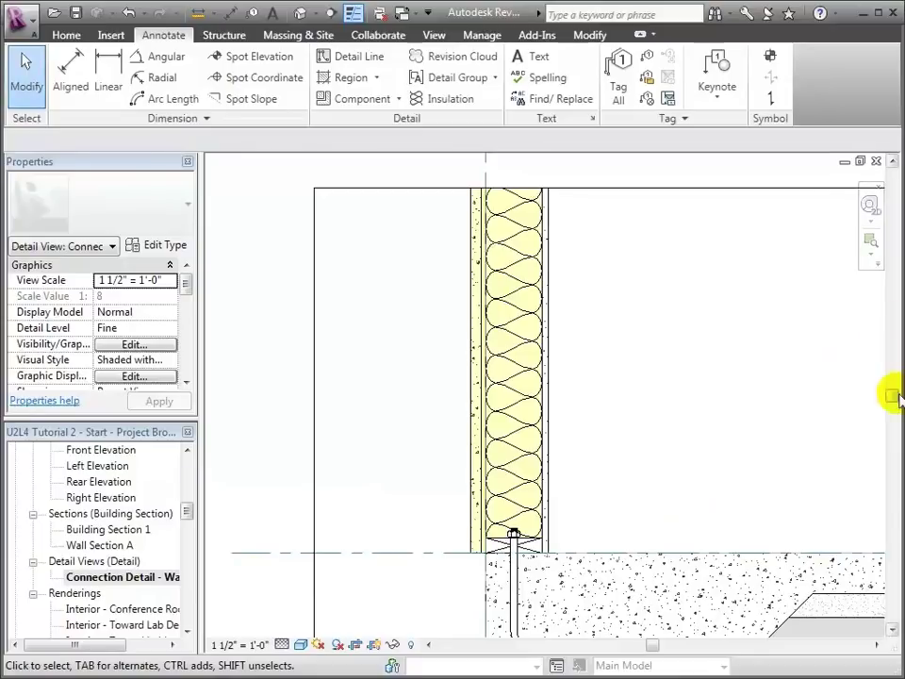
Step: Start the Detail Line tool around the sill plate and anchor bolt and review the available line styles
{"action": "scroll", "coordinate": [894, 400], "scroll_direction": "down", "scroll_amount": 4}
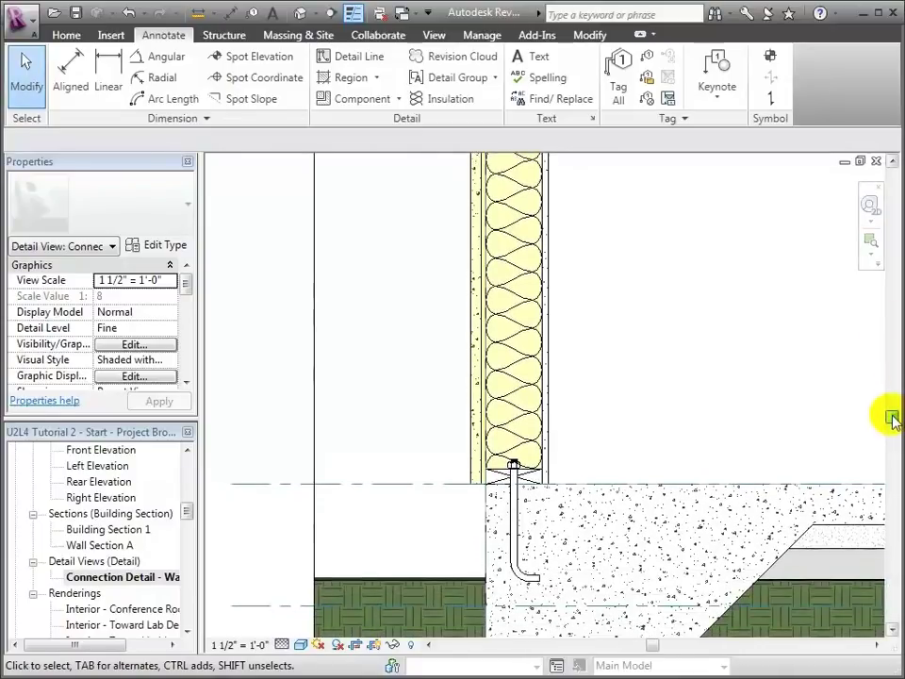
{"action": "left_click", "coordinate": [871, 243]}
{"action": "mouse_move", "coordinate": [375, 382]}
{"action": "left_mouse_down"}
{"action": "mouse_move", "coordinate": [603, 539]}
{"action": "mouse_move", "coordinate": [629, 592]}
{"action": "left_mouse_up"}
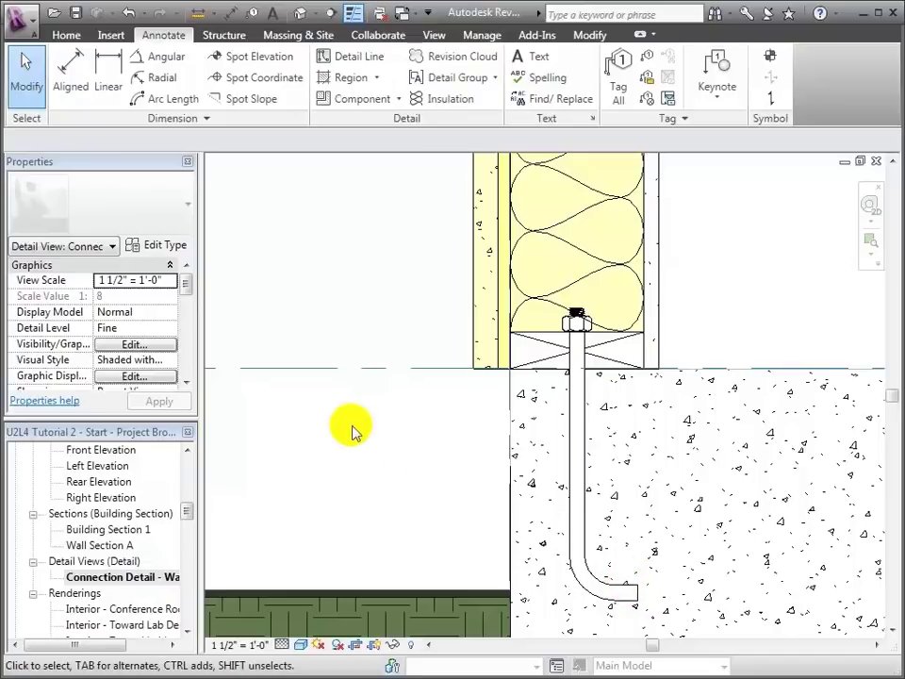
{"action": "left_click", "coordinate": [367, 59]}
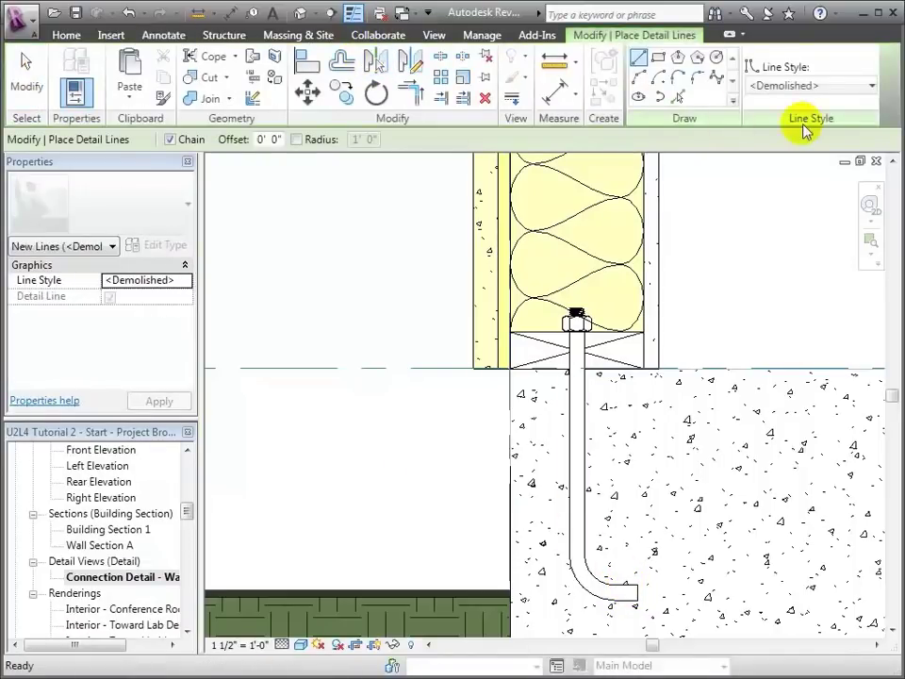
{"action": "left_click", "coordinate": [871, 86]}
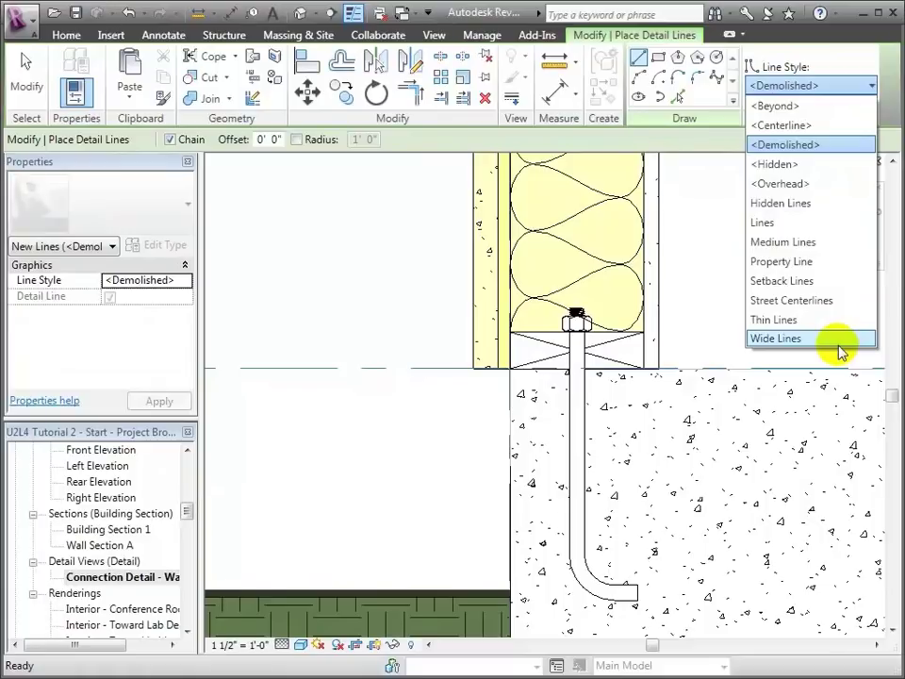
{"action": "left_click", "coordinate": [385, 305]}
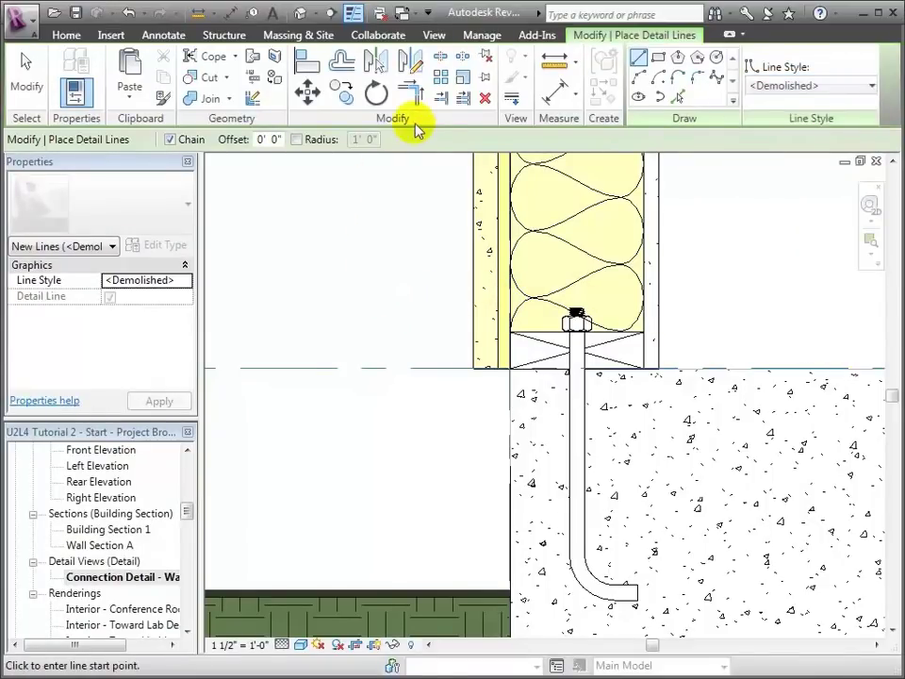
Step: Create a new line style subcategory of Lines named "Metal - Flashings"
{"action": "left_click", "coordinate": [479, 36]}
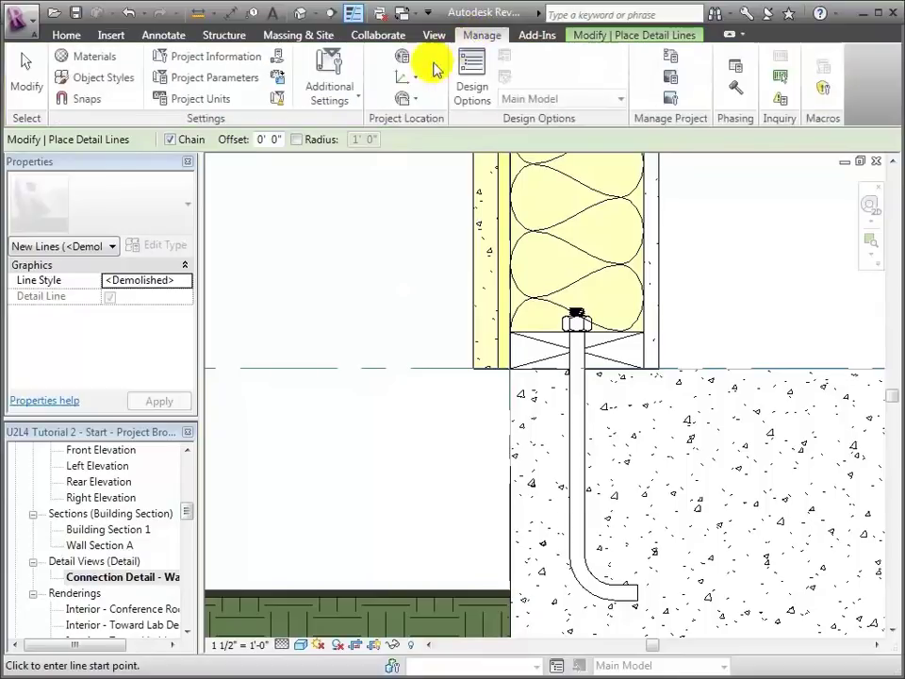
{"action": "left_click", "coordinate": [356, 102]}
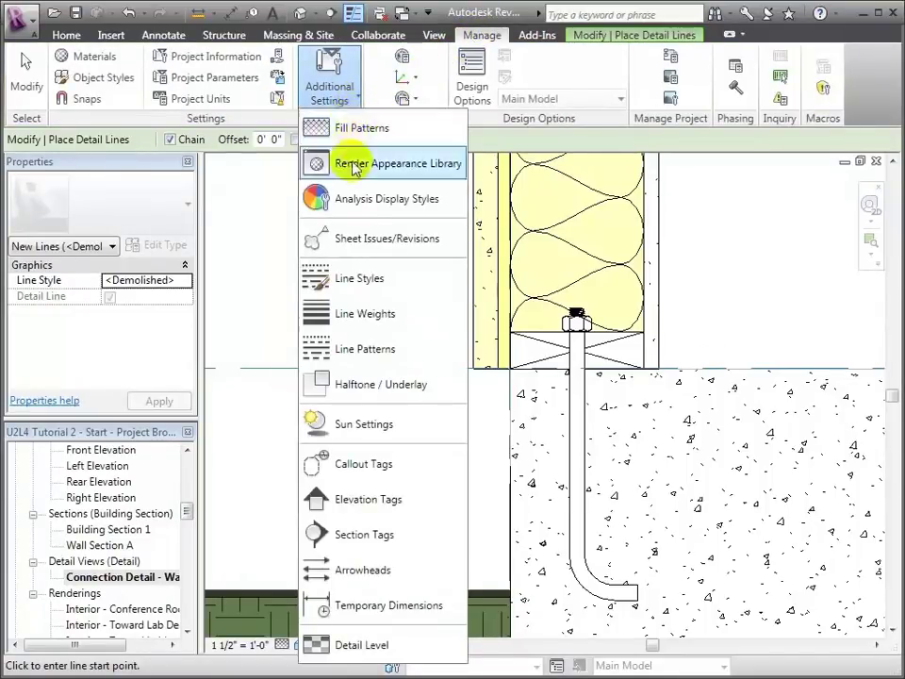
{"action": "left_click", "coordinate": [372, 275]}
{"action": "left_click", "coordinate": [557, 489]}
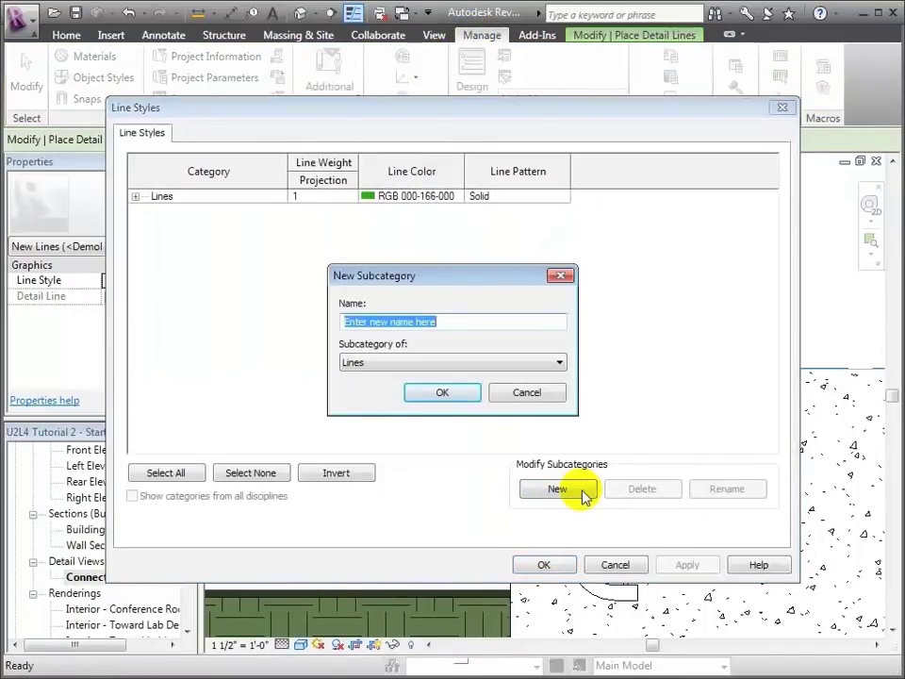
{"action": "type", "text": "Metal - F"}
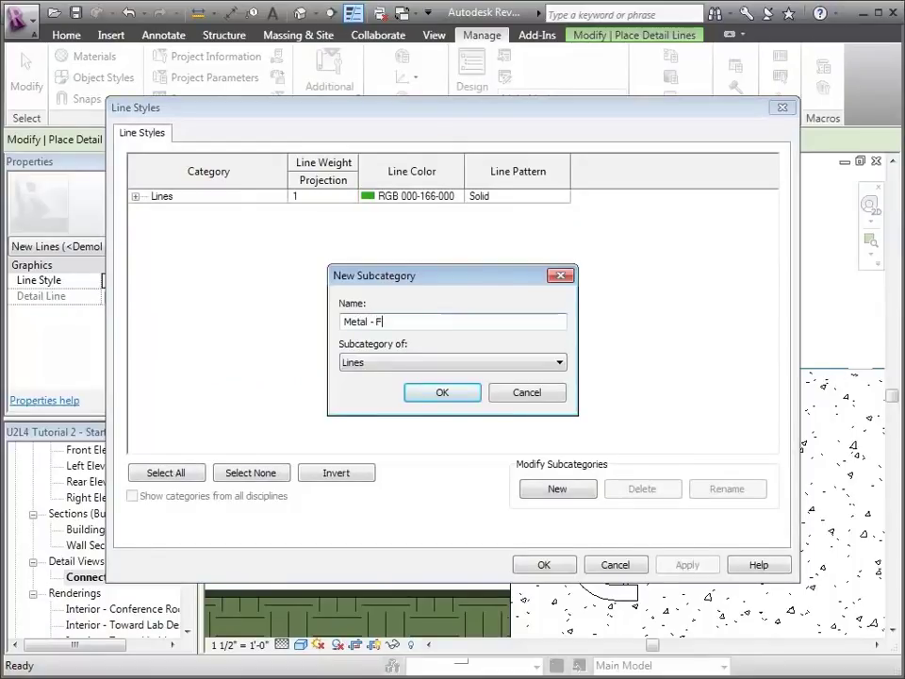
{"action": "type", "text": "lashings"}
{"action": "key", "text": "Return"}
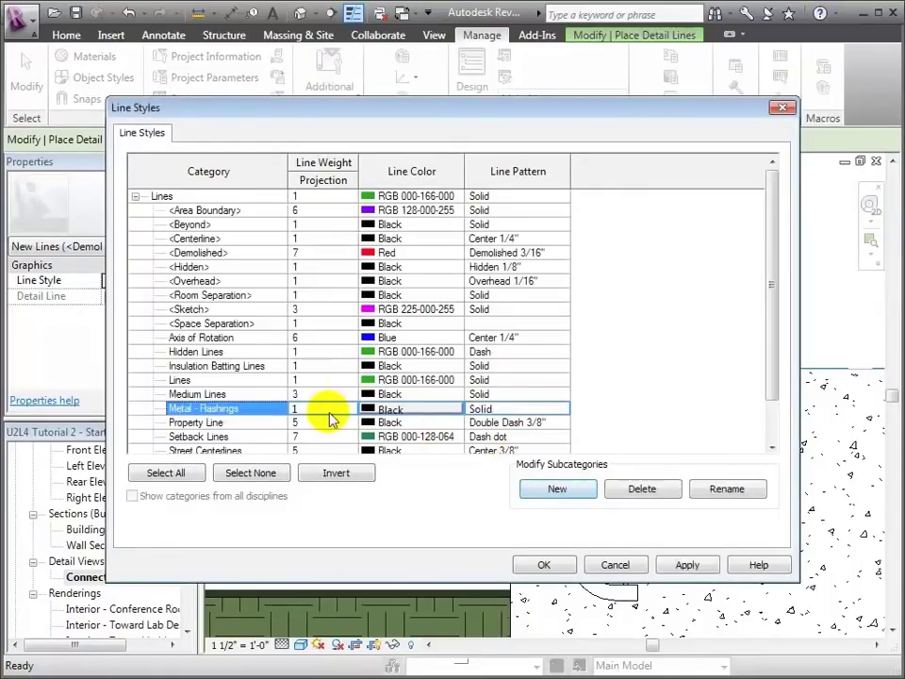
Step: Set the Metal - Flashings line style to Red with projection line weight 5, apply it and return to the detail line tools
{"action": "left_click", "coordinate": [367, 415]}
{"action": "left_click", "coordinate": [383, 359]}
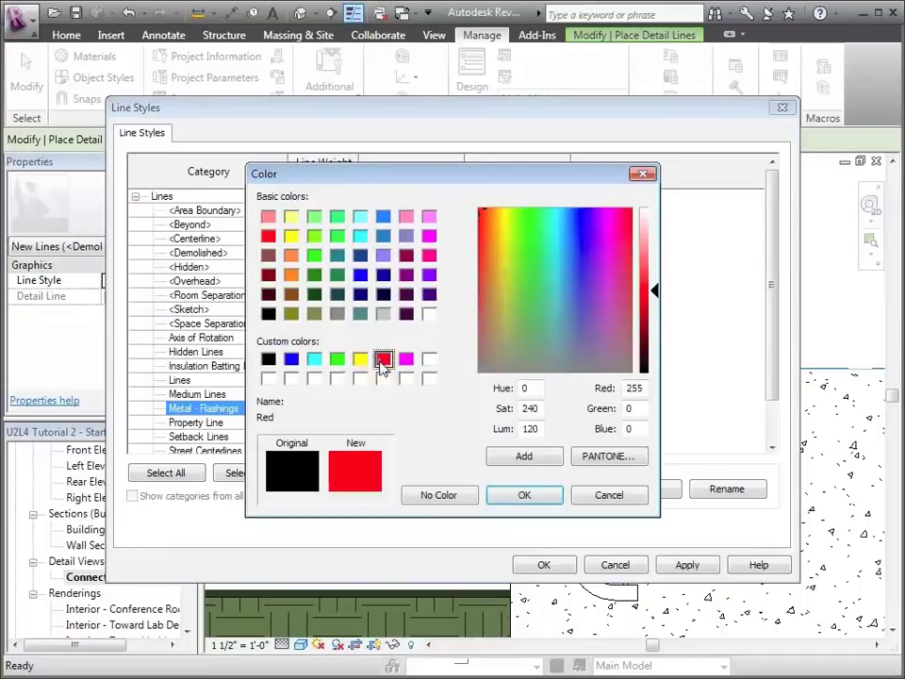
{"action": "left_click", "coordinate": [518, 497]}
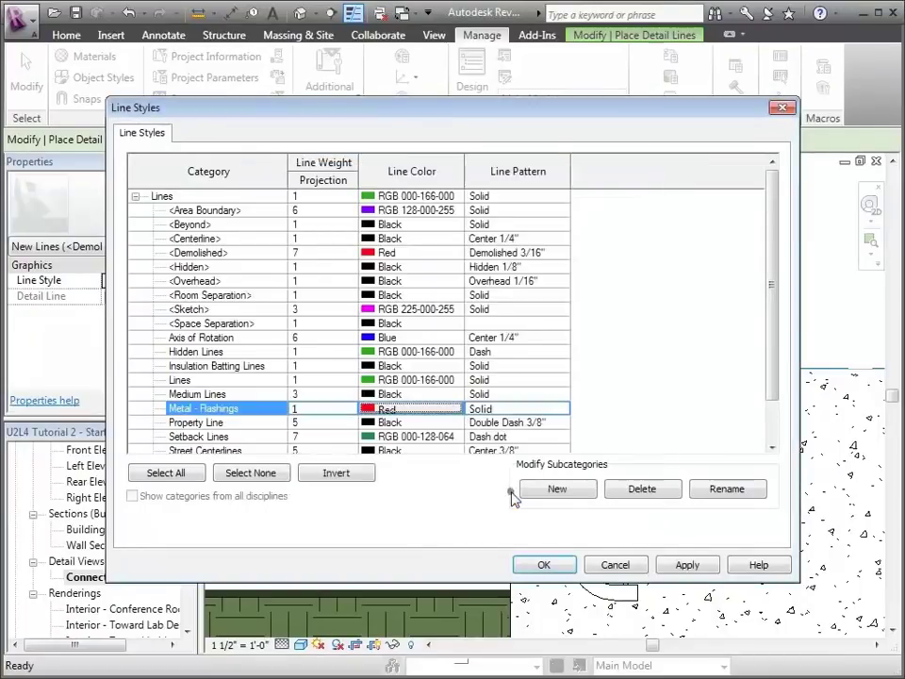
{"action": "left_click", "coordinate": [336, 409]}
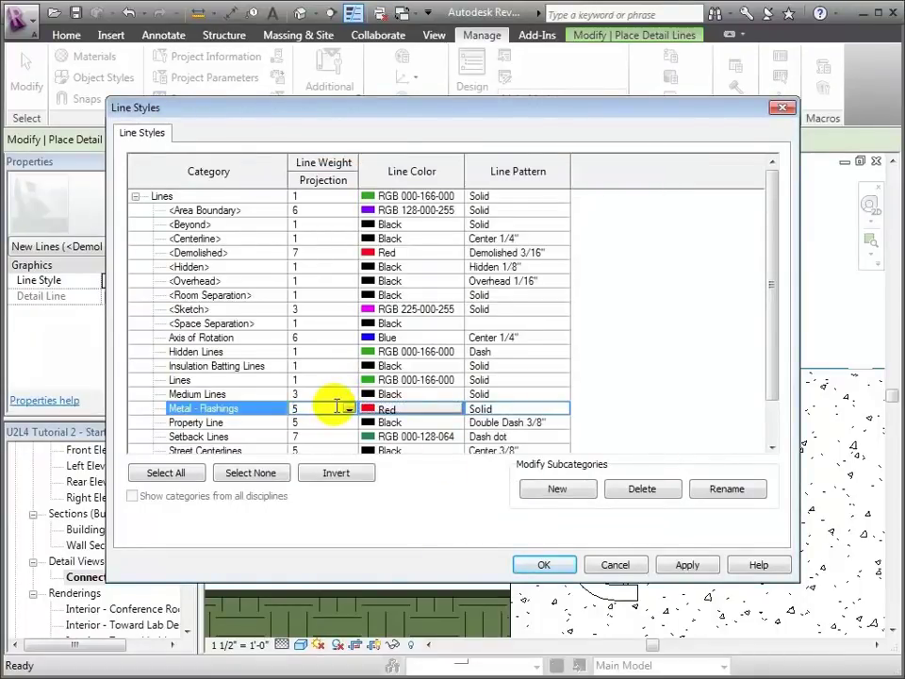
{"action": "left_click", "coordinate": [544, 565]}
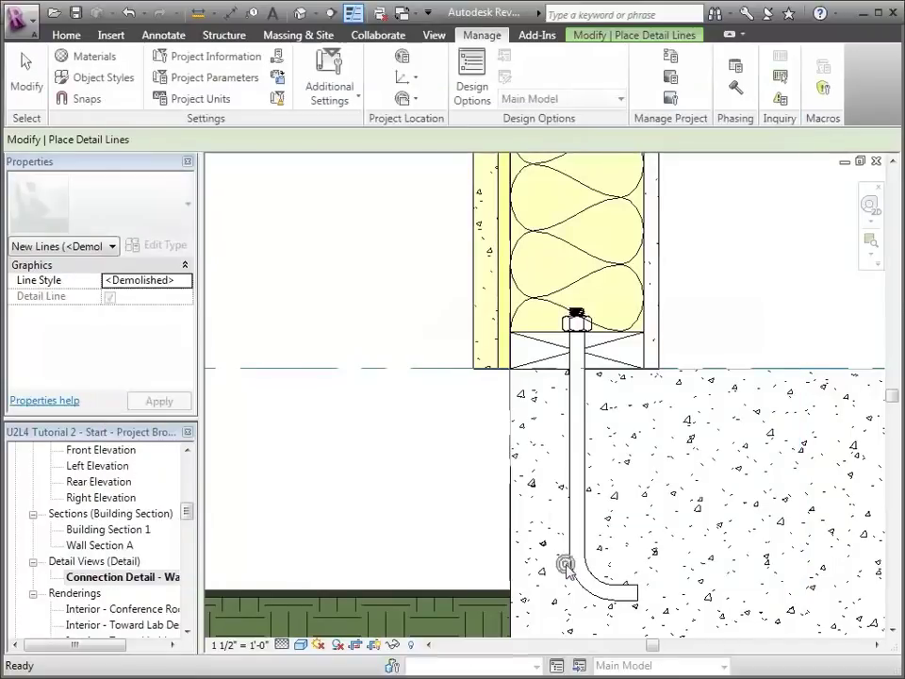
{"action": "left_click", "coordinate": [155, 38]}
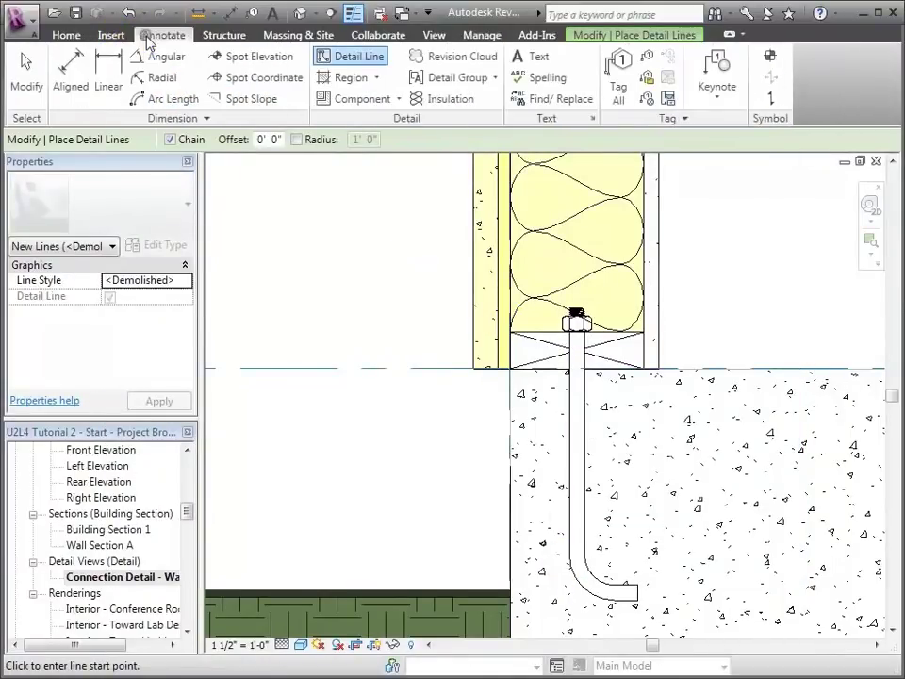
Step: Draw Metal - Flashings detail lines down the stucco's inner face, below the wall base, with an outward-sloping kick and short vertical drip edge
{"action": "left_click", "coordinate": [341, 58]}
{"action": "left_click", "coordinate": [873, 86]}
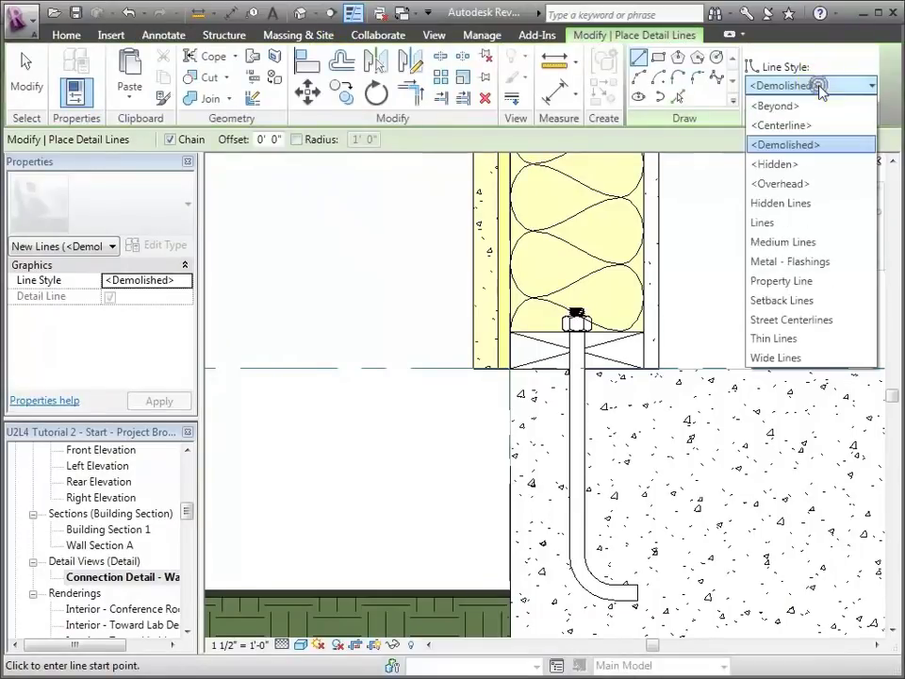
{"action": "left_click", "coordinate": [815, 263]}
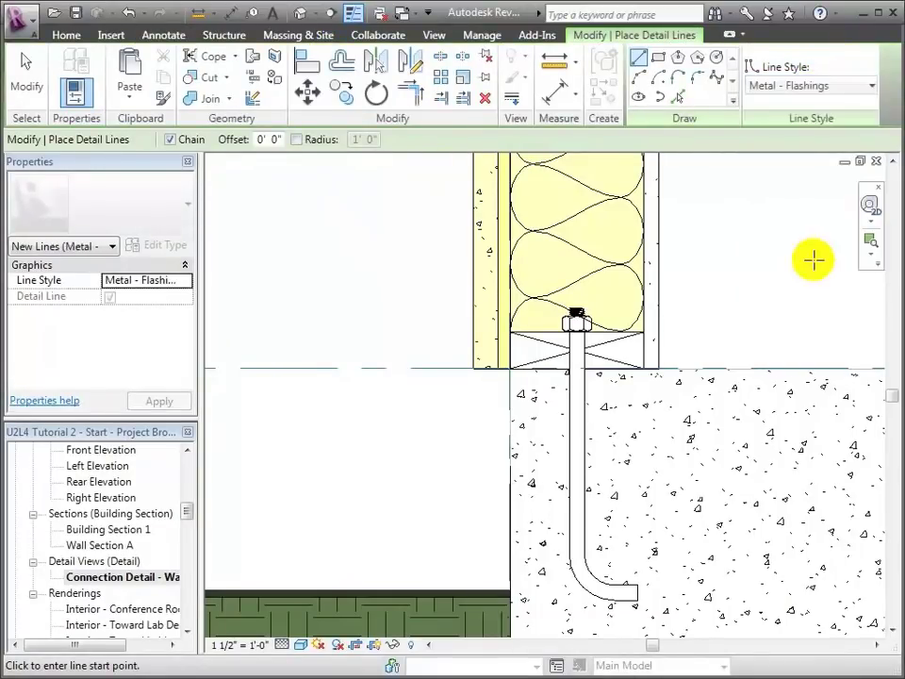
{"action": "left_click", "coordinate": [492, 263]}
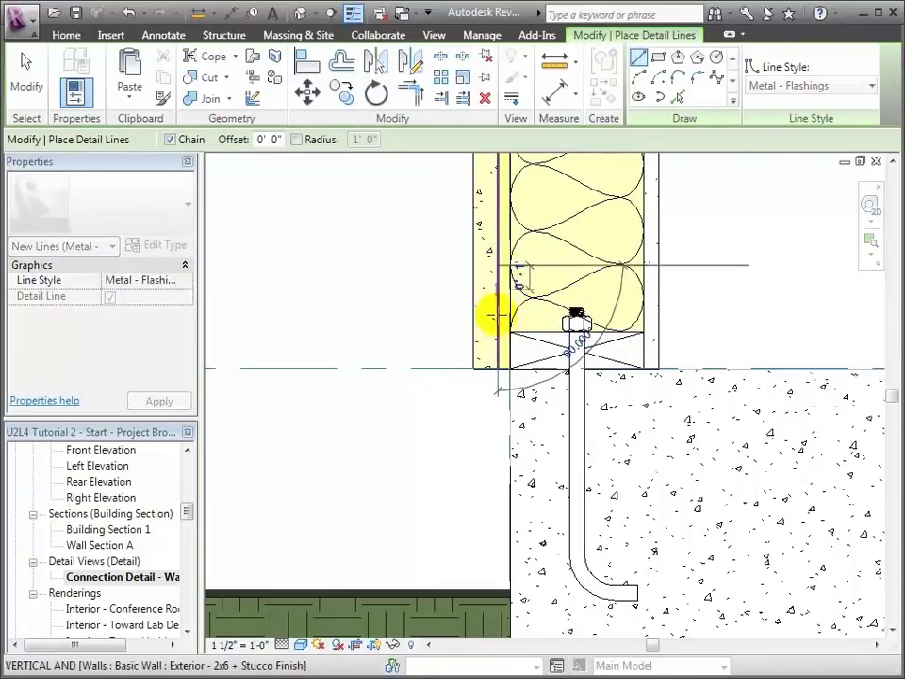
{"action": "left_click", "coordinate": [494, 428]}
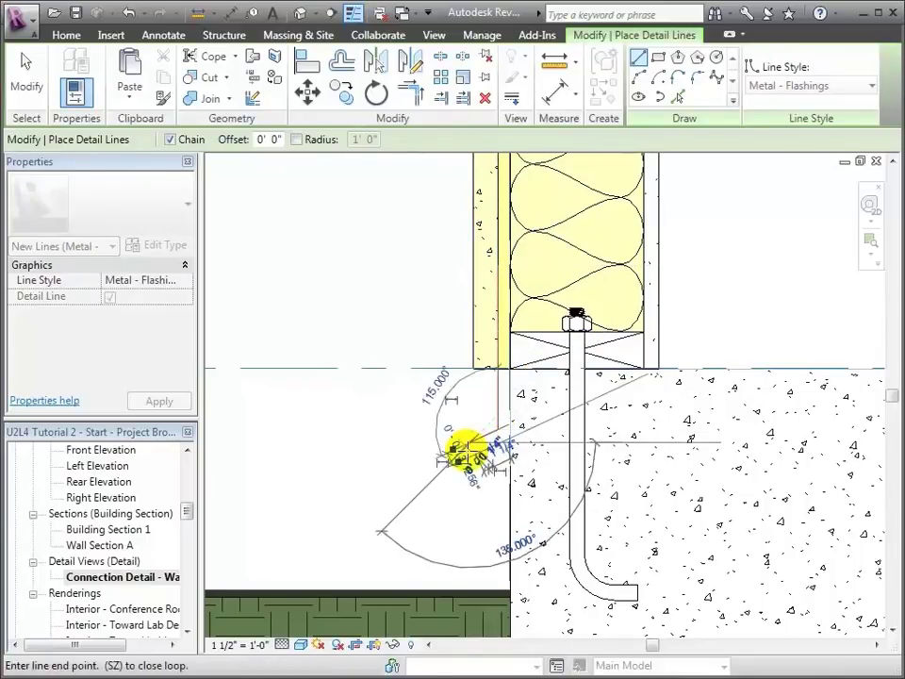
{"action": "left_click", "coordinate": [469, 454]}
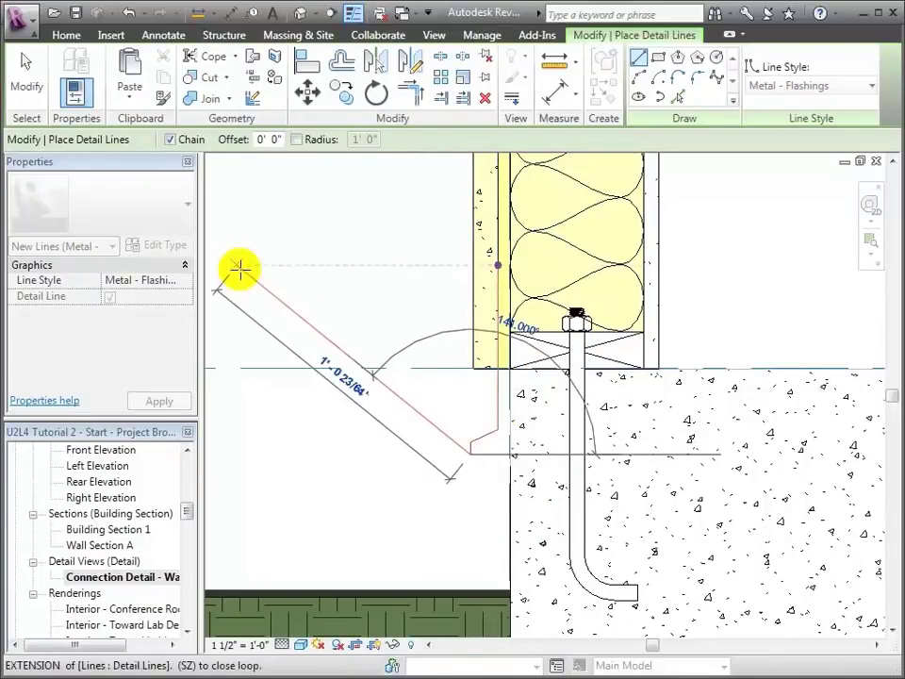
{"action": "left_click", "coordinate": [26, 83]}
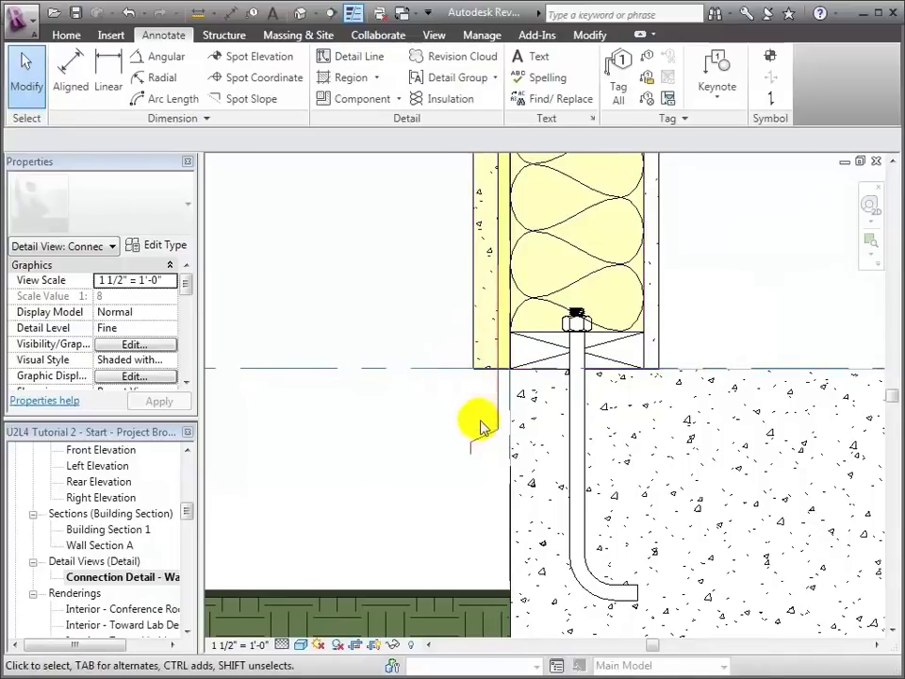
{"action": "left_click", "coordinate": [476, 269]}
{"action": "key", "text": "Escape"}
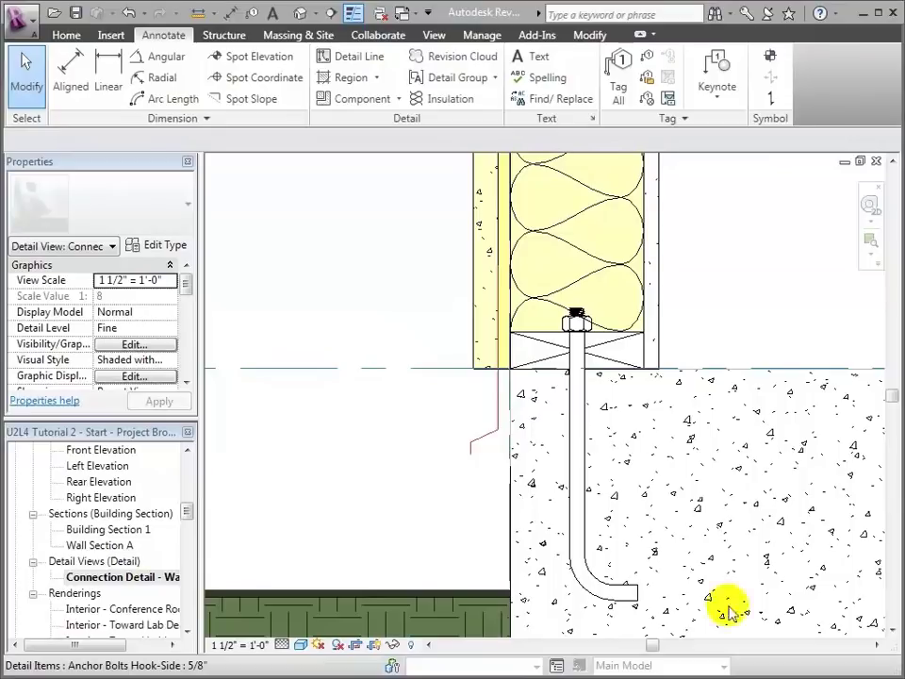
Step: Start a Cut Profile on the exterior wall's stucco layer and sketch its inner vertical edge and sloped end along the flashing
{"action": "left_click", "coordinate": [438, 35]}
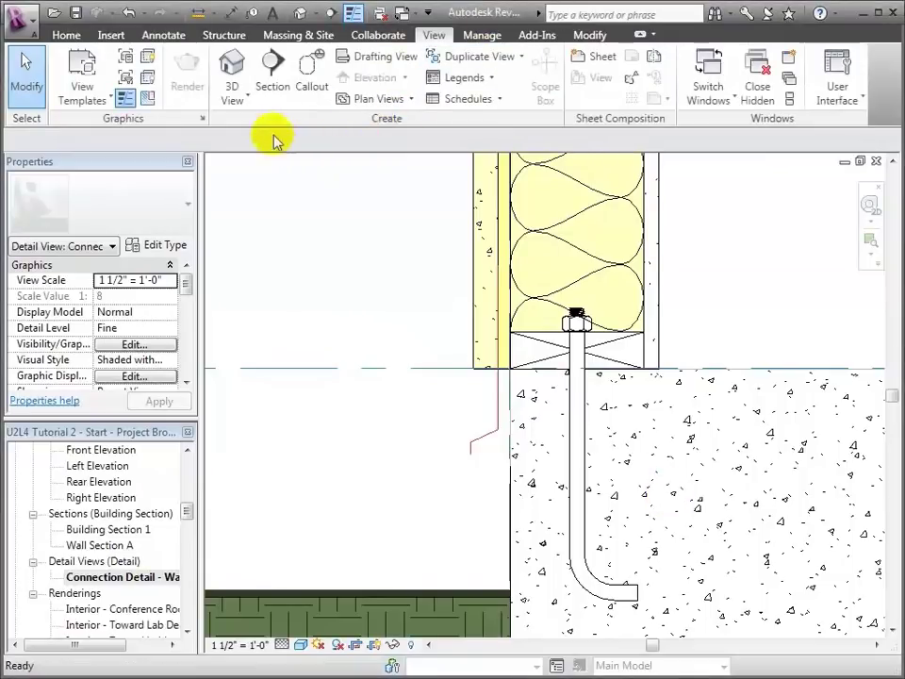
{"action": "left_click", "coordinate": [148, 98]}
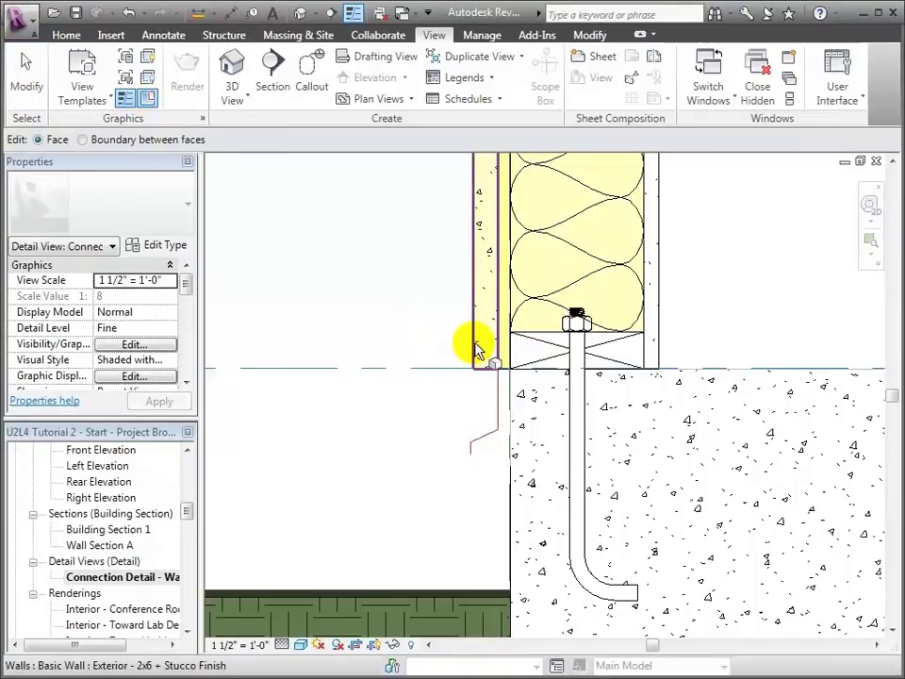
{"action": "left_click", "coordinate": [476, 351]}
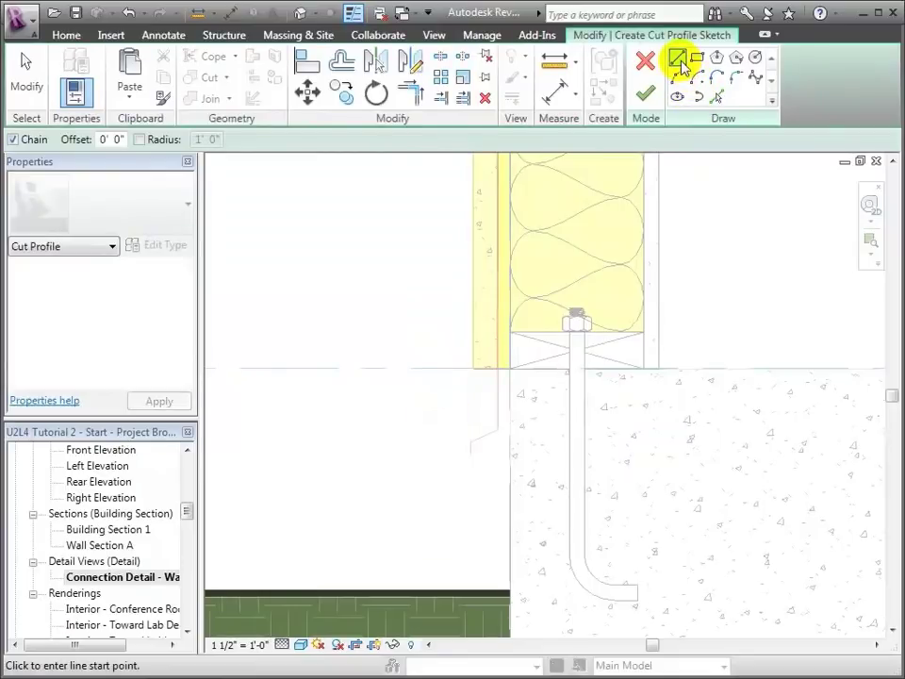
{"action": "left_click", "coordinate": [679, 60]}
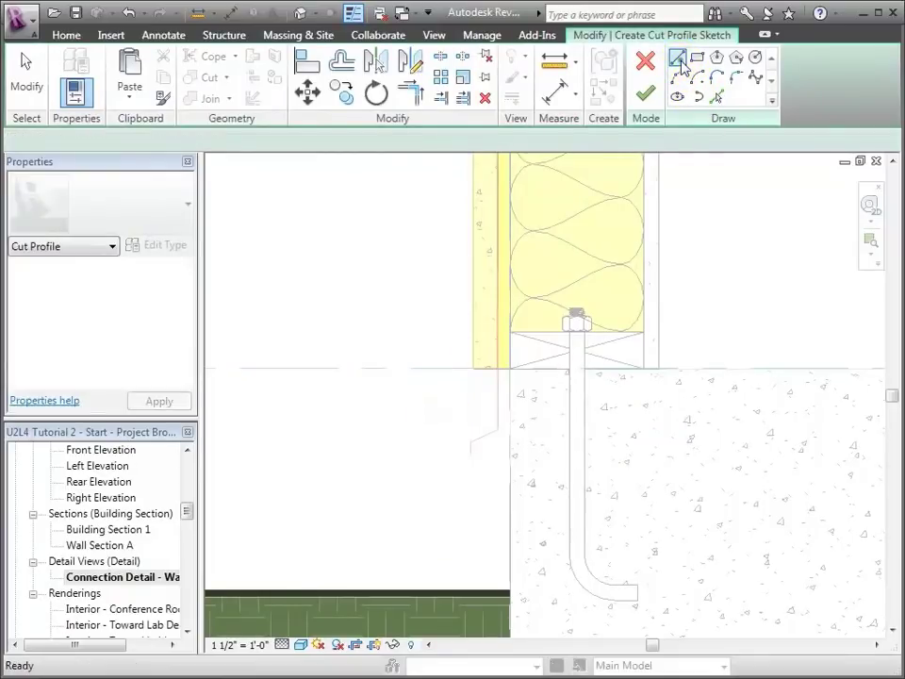
{"action": "left_click", "coordinate": [497, 367]}
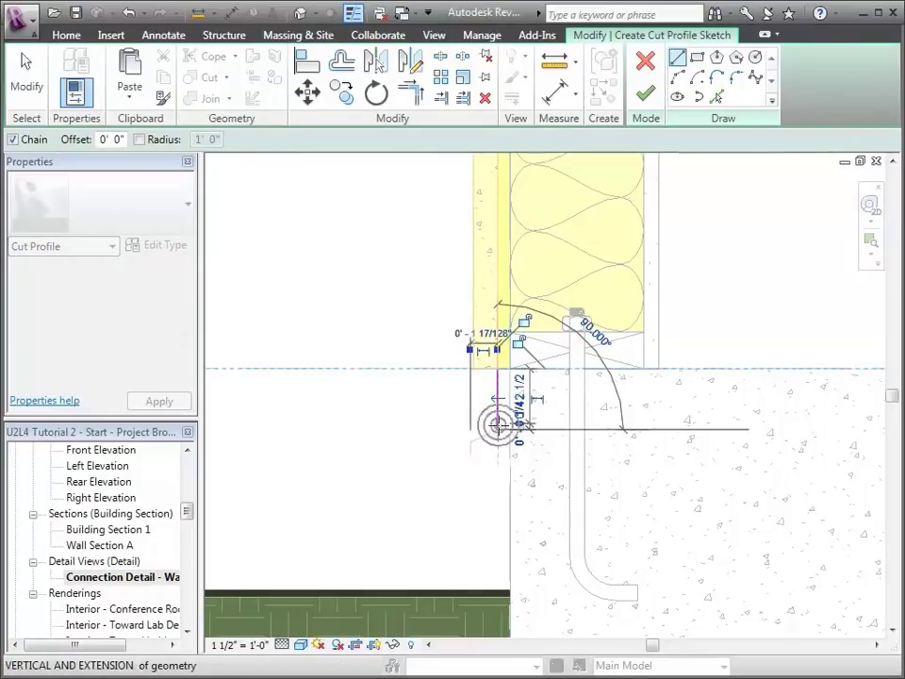
{"action": "left_click", "coordinate": [493, 429]}
{"action": "left_click", "coordinate": [483, 435]}
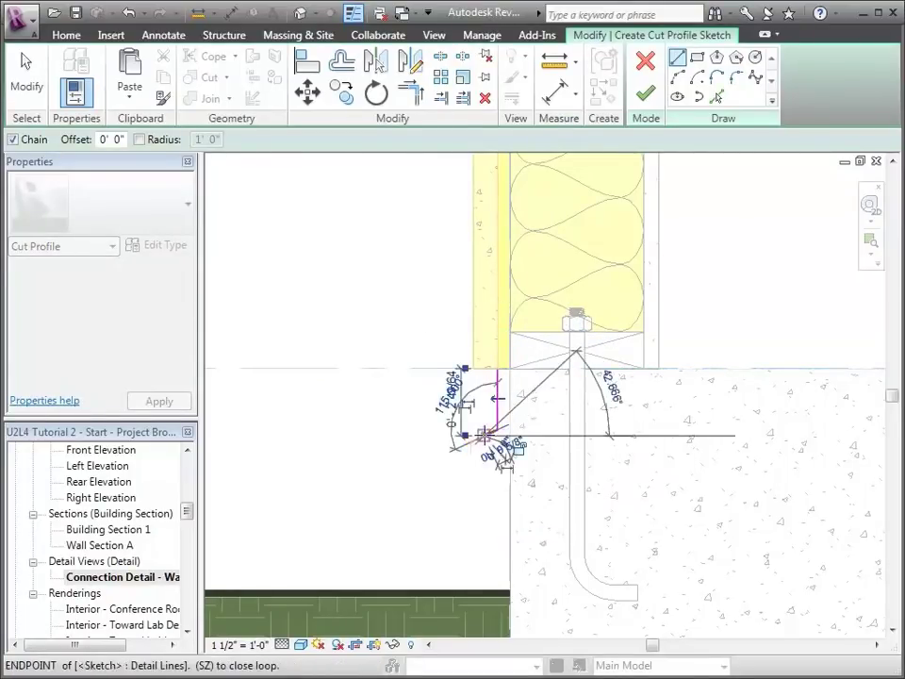
{"action": "key", "text": "Escape"}
{"action": "key", "text": "Escape"}
Step: Sketch the cut profile's outer vertical edge about 2 3/4" down from the stucco's outer bottom corner
{"action": "left_click", "coordinate": [679, 62]}
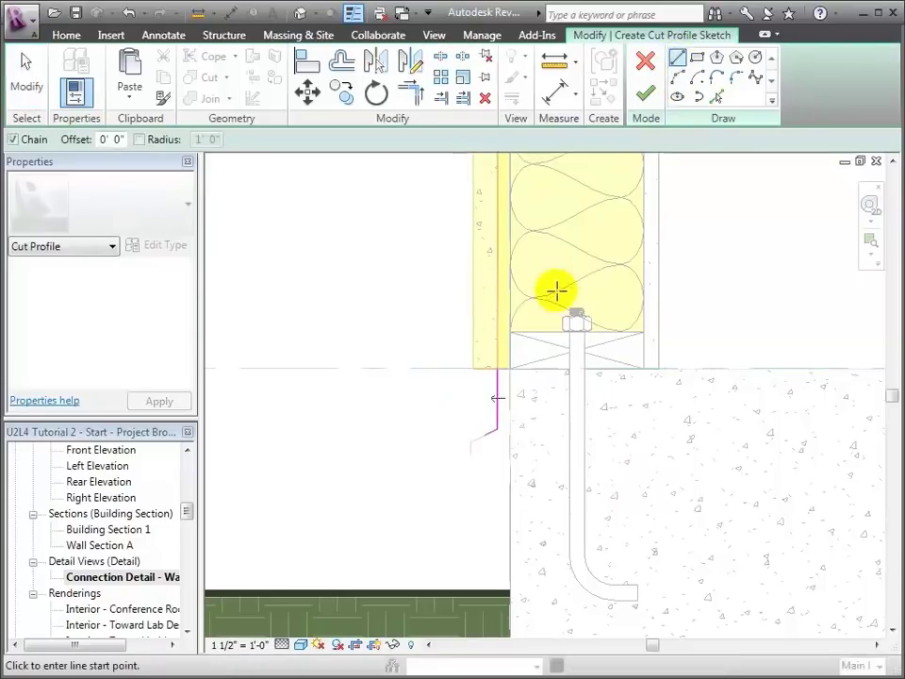
{"action": "left_click", "coordinate": [476, 370]}
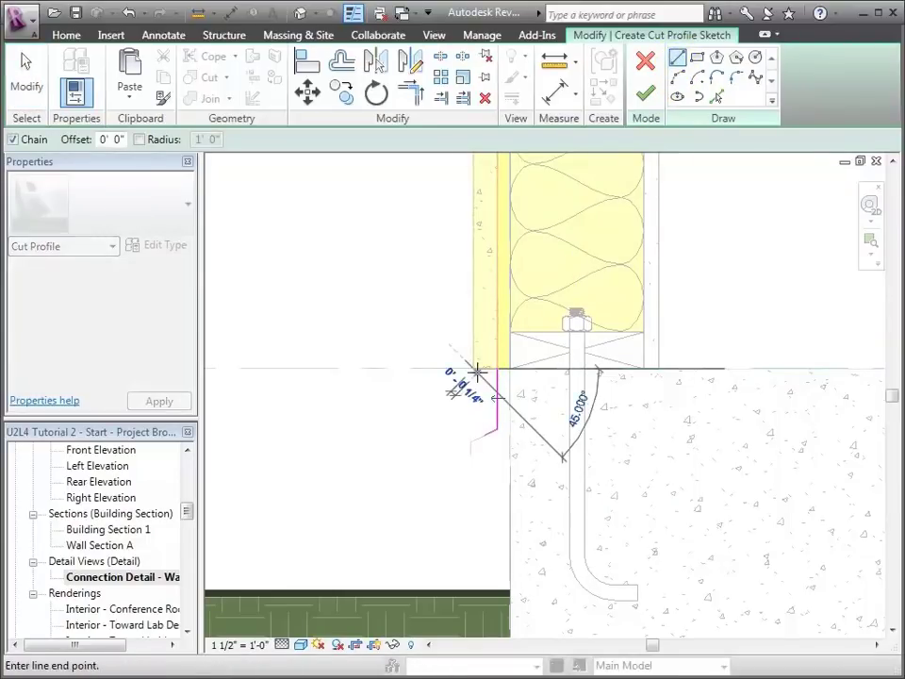
{"action": "left_click", "coordinate": [473, 434]}
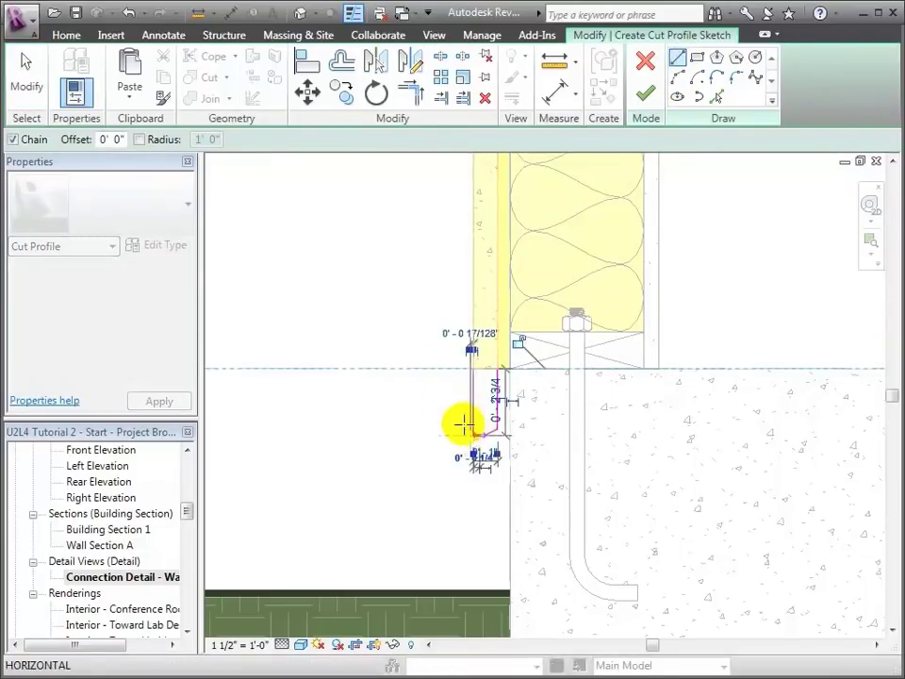
{"action": "left_click", "coordinate": [28, 66]}
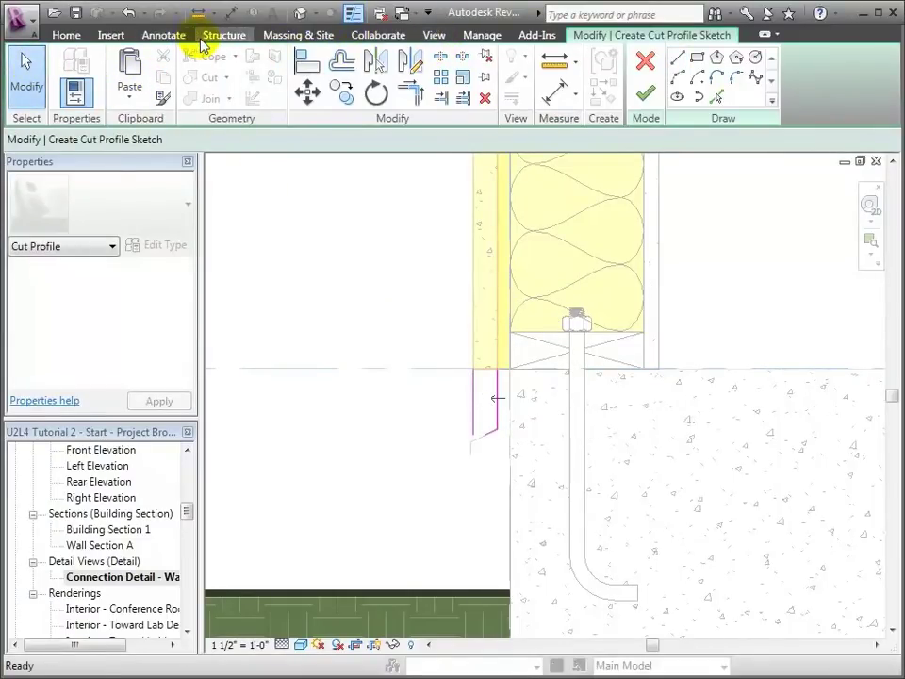
Step: Trim the sloped sketch line and the outer vertical line to a corner and finish the stucco cut profile
{"action": "key", "text": "t"}
{"action": "key", "text": "r"}
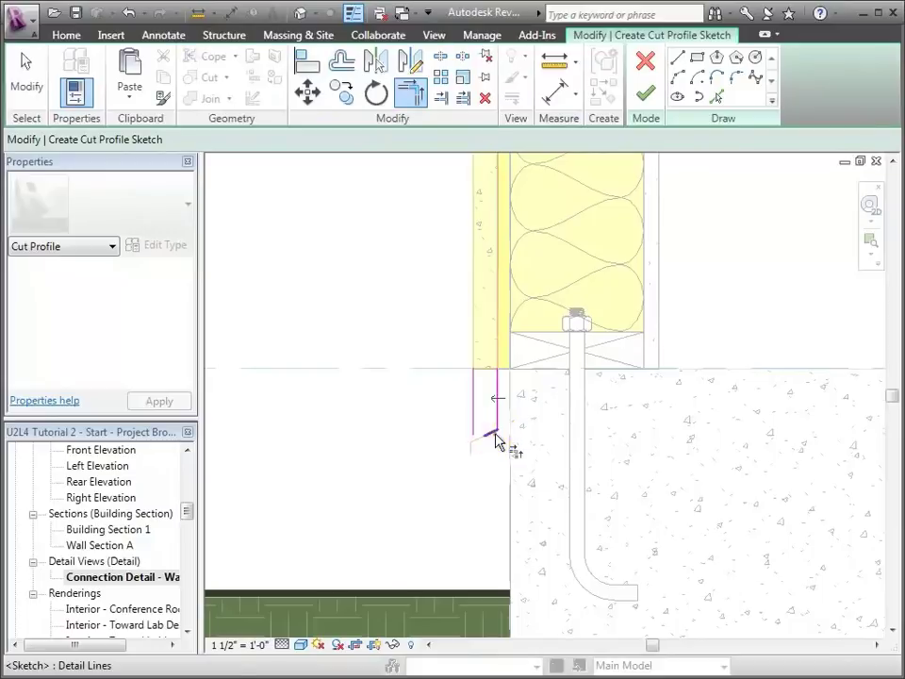
{"action": "left_click", "coordinate": [493, 429]}
{"action": "left_click", "coordinate": [474, 425]}
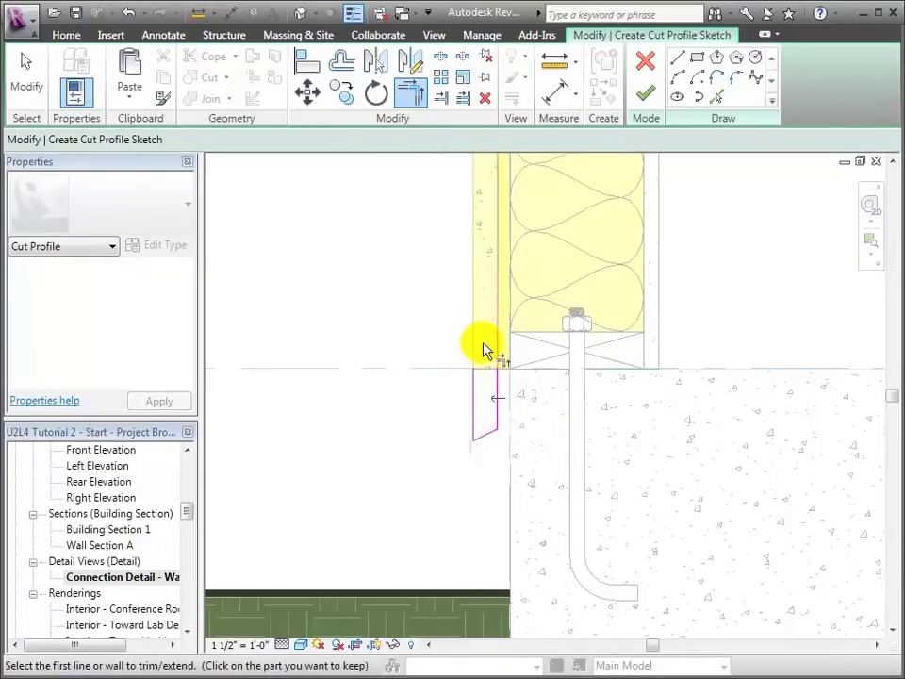
{"action": "left_click", "coordinate": [645, 94]}
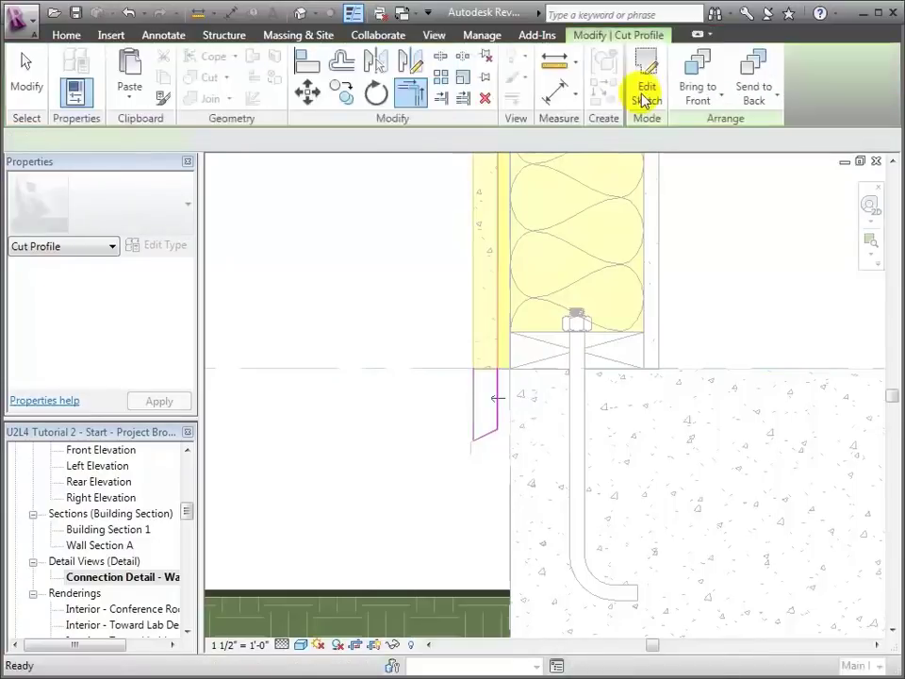
Step: Turn off the thin lines display so the detail view uses true line weights
{"action": "left_click", "coordinate": [500, 330]}
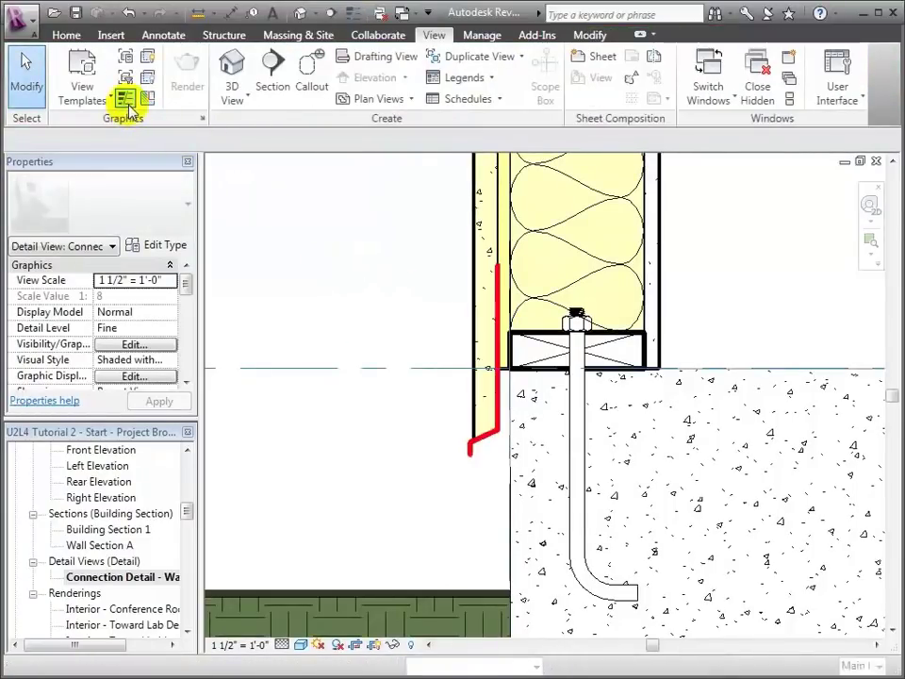
{"action": "key", "text": "z"}
{"action": "key", "text": "f"}
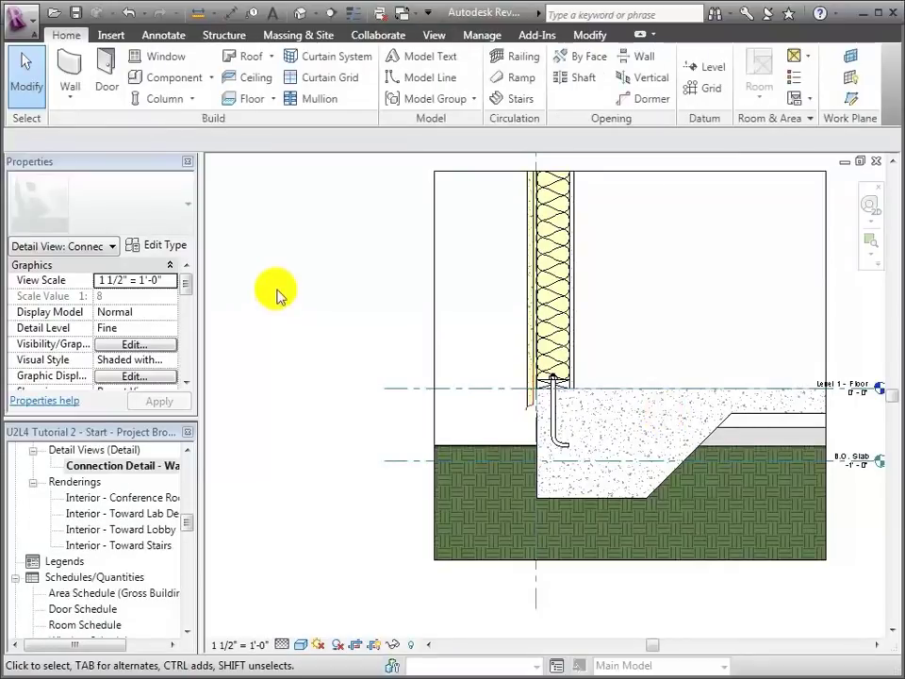
Step: Add the text note "Wall Assembly: Type A" outside the wall with a two-segment leader pointing to the batt insulation
{"action": "left_click", "coordinate": [168, 37]}
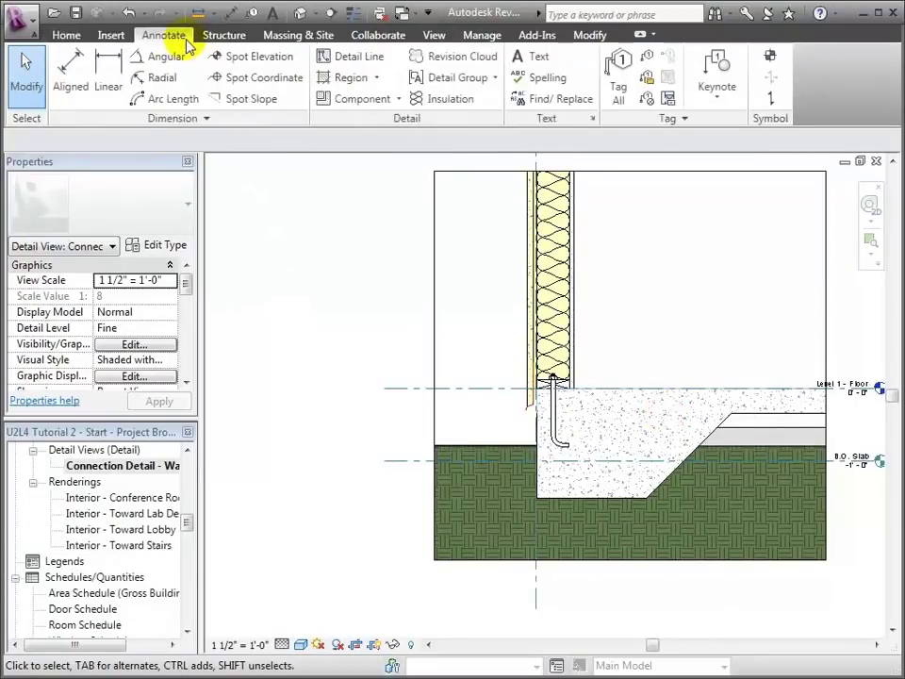
{"action": "left_click", "coordinate": [527, 58]}
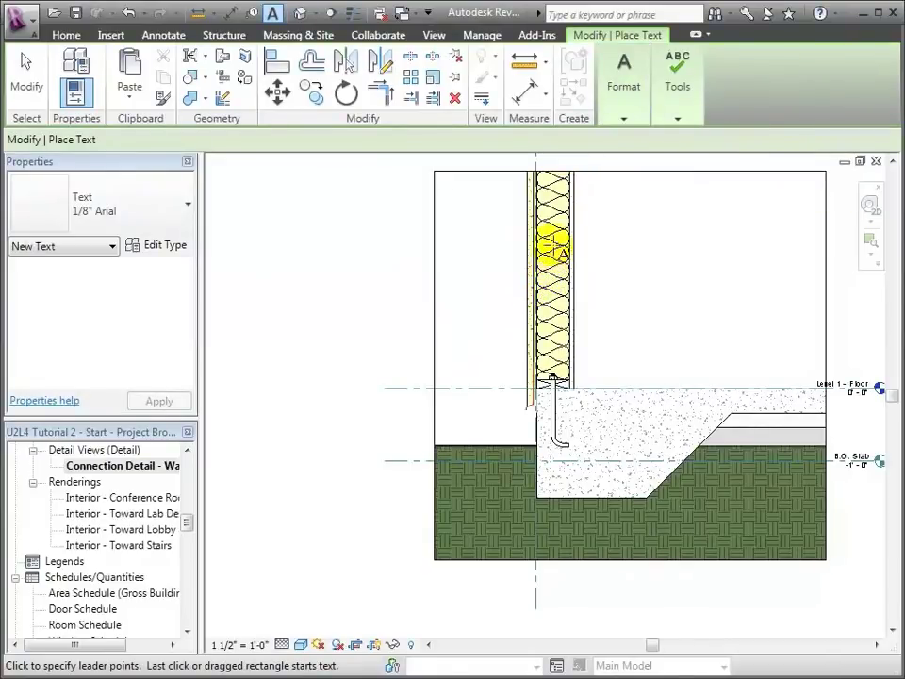
{"action": "left_click", "coordinate": [552, 247]}
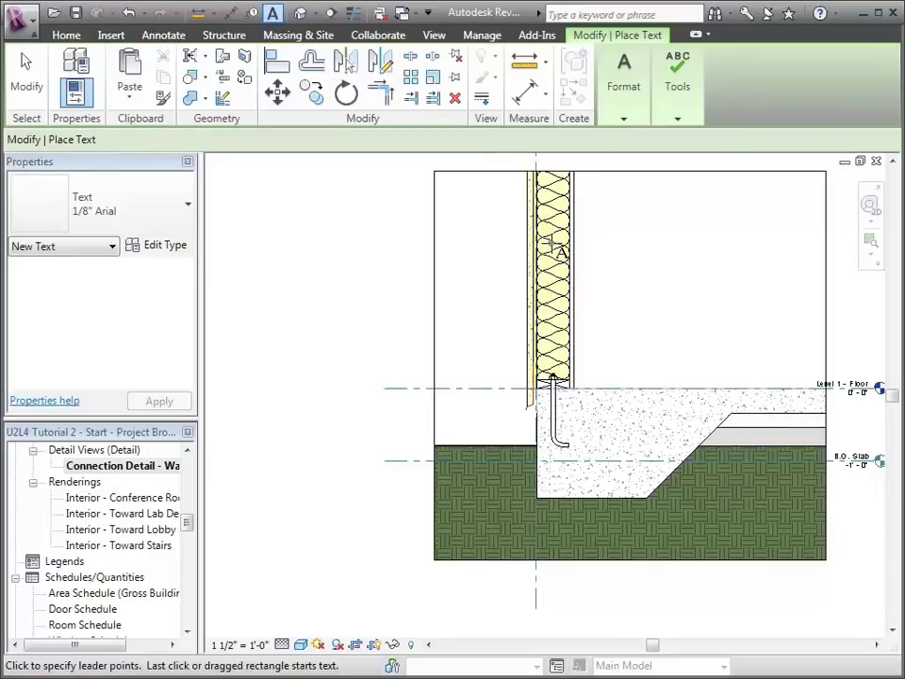
{"action": "left_click", "coordinate": [502, 208]}
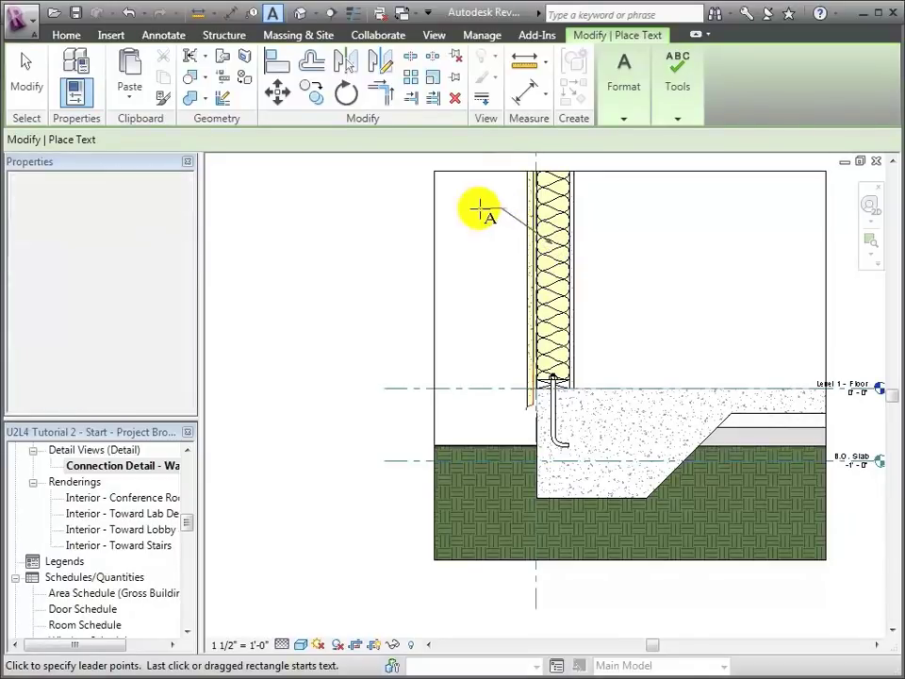
{"action": "left_click", "coordinate": [481, 210]}
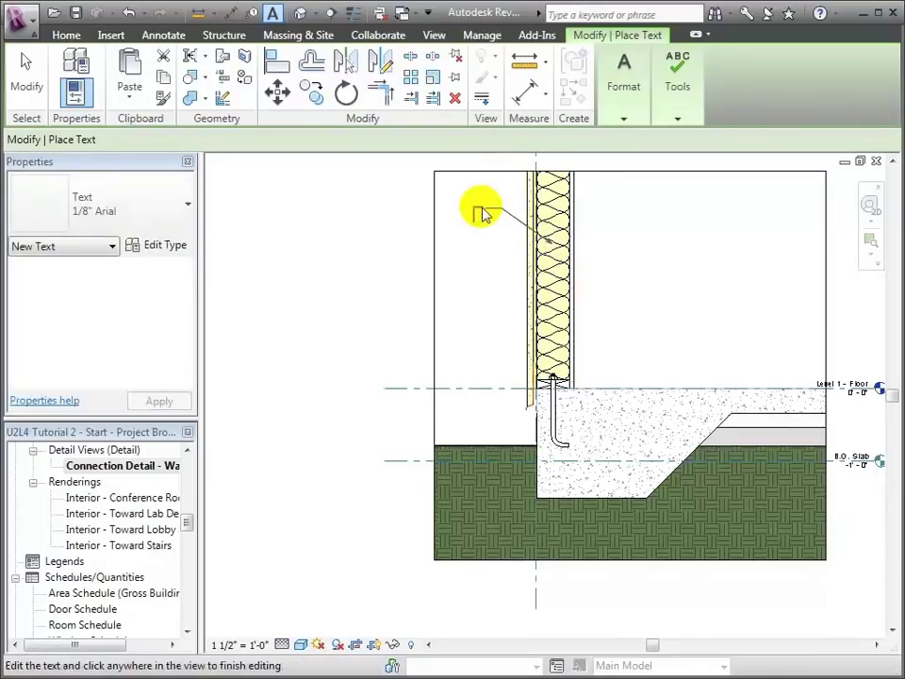
{"action": "type", "text": "WALL Ape A"}
{"action": "left_click", "coordinate": [495, 277]}
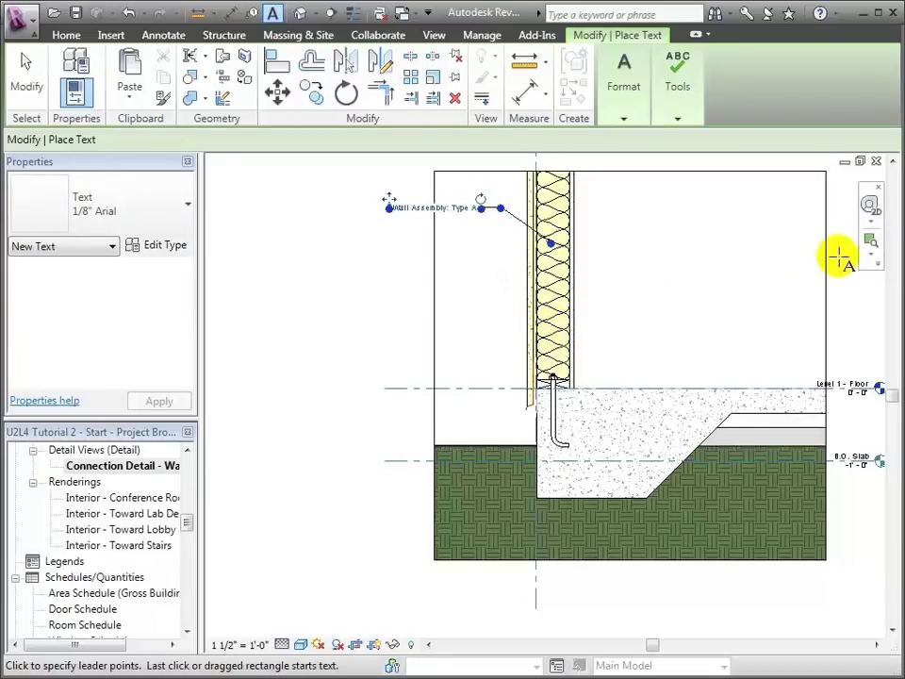
Step: Add the text note "5/8" Anchor Bolt @ 24" o.c." outside the wall with a two-segment leader pointing to the anchor bolt's head
{"action": "left_click", "coordinate": [871, 241]}
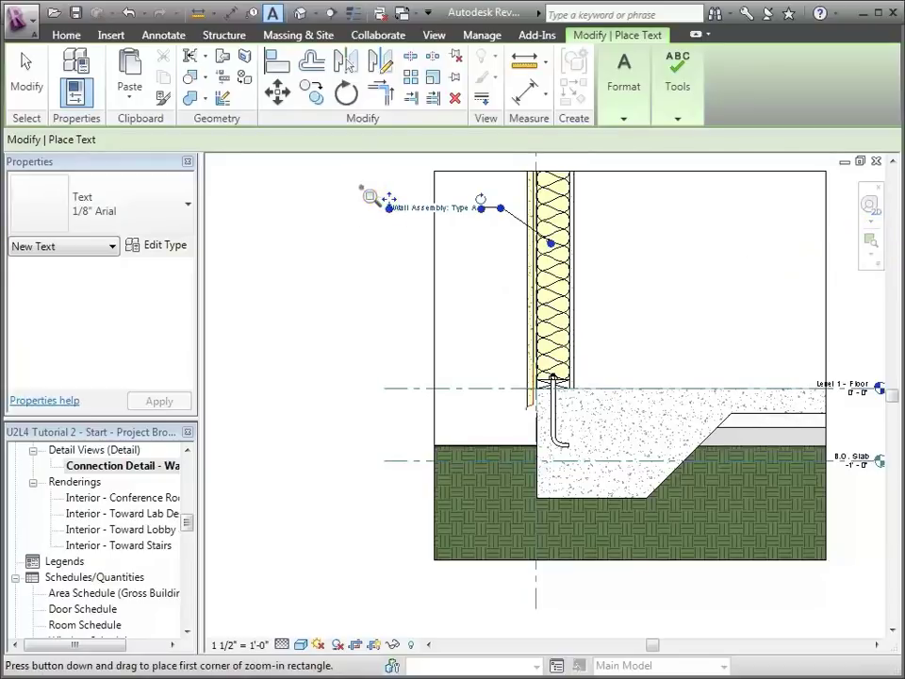
{"action": "left_click_drag", "start_coordinate": [364, 190], "coordinate": [591, 454]}
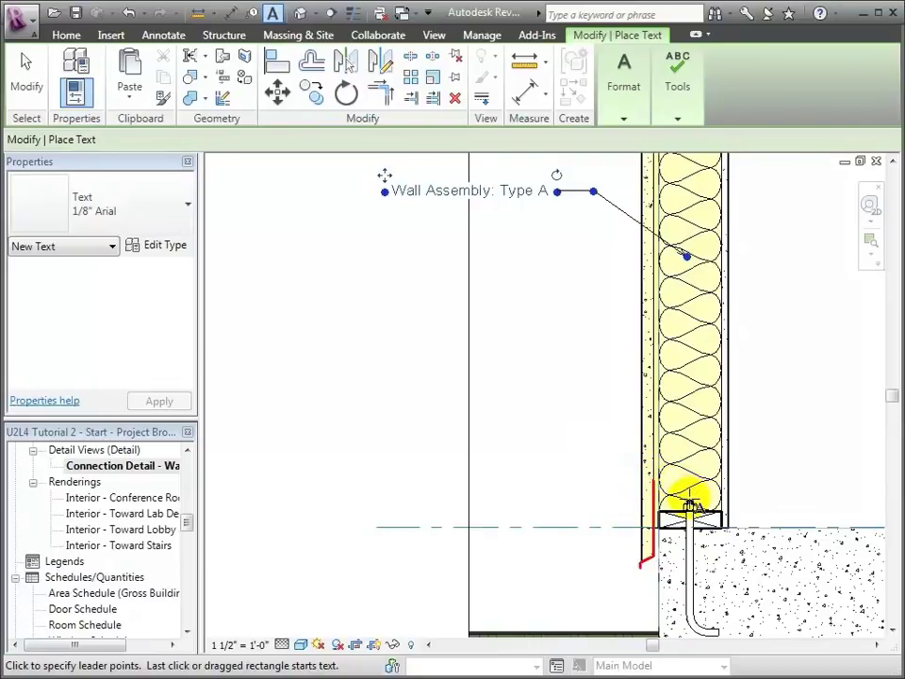
{"action": "left_click", "coordinate": [689, 506]}
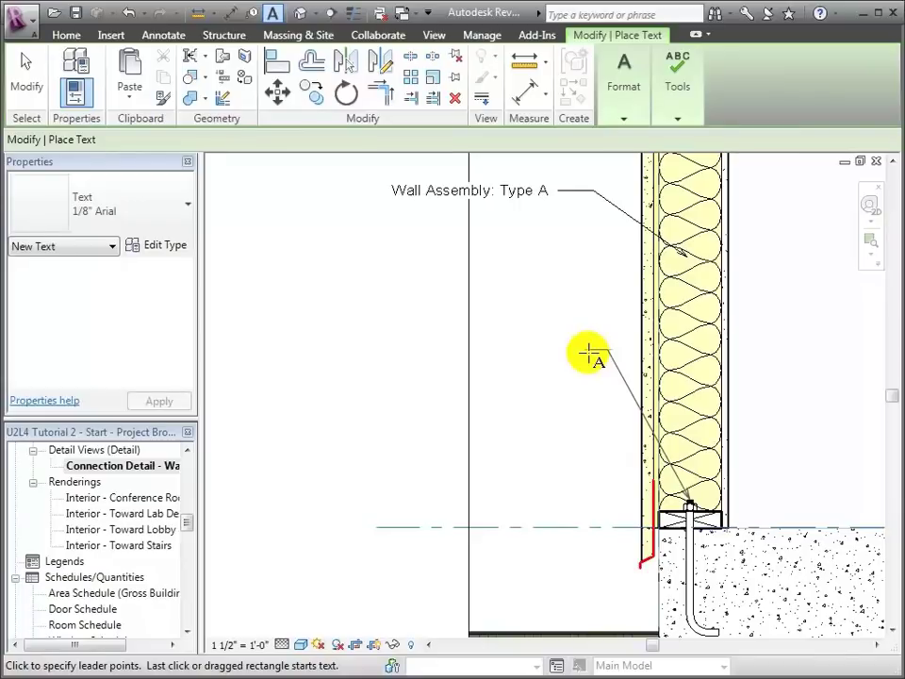
{"action": "left_click", "coordinate": [589, 353]}
{"action": "type", "text": "5/"}
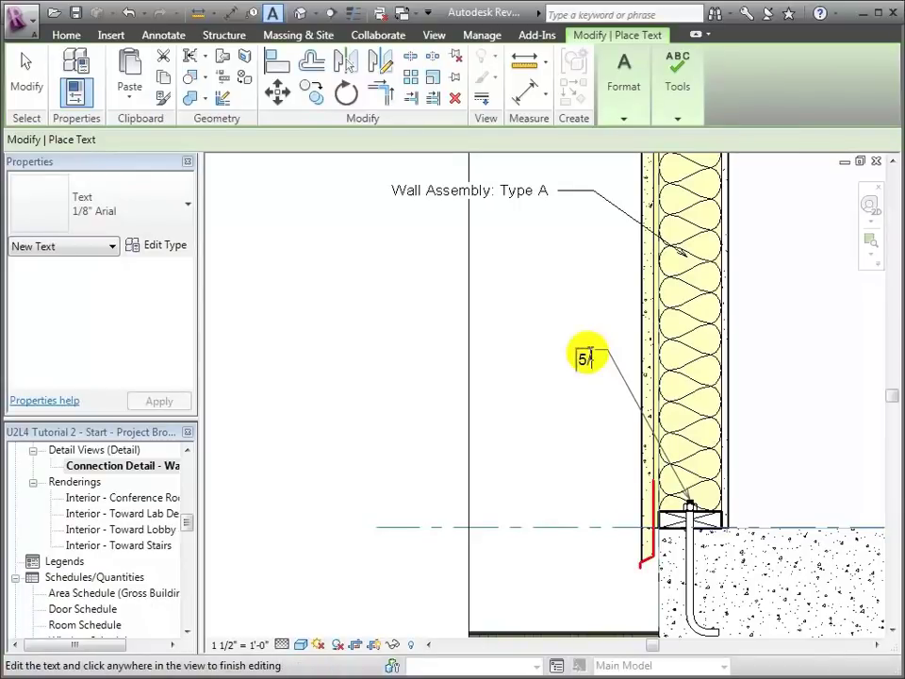
{"action": "type", "text": "8\" Anchor Bolt"}
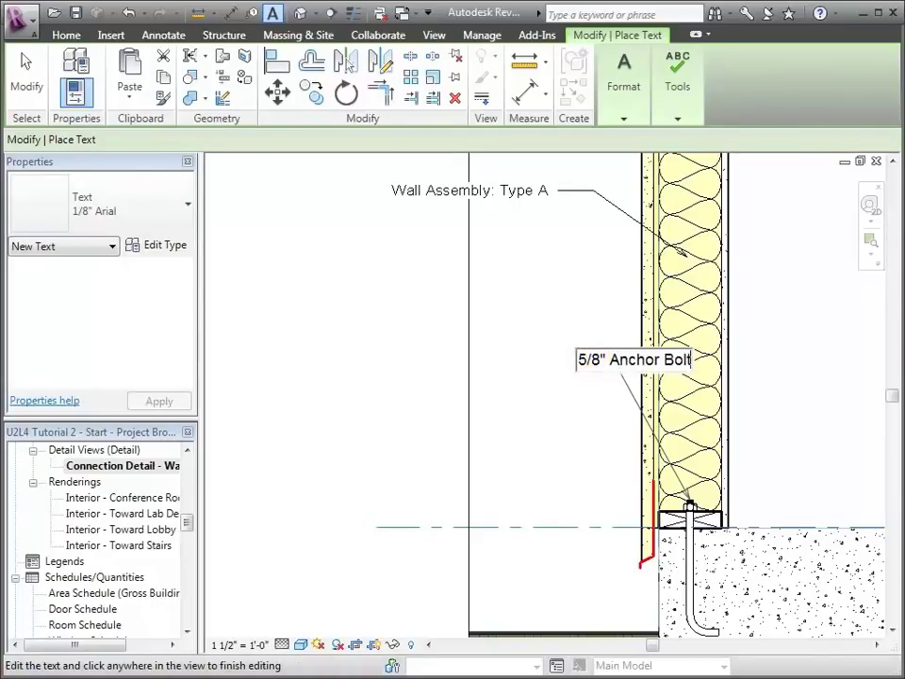
{"action": "type", "text": " @ 24\" o"}
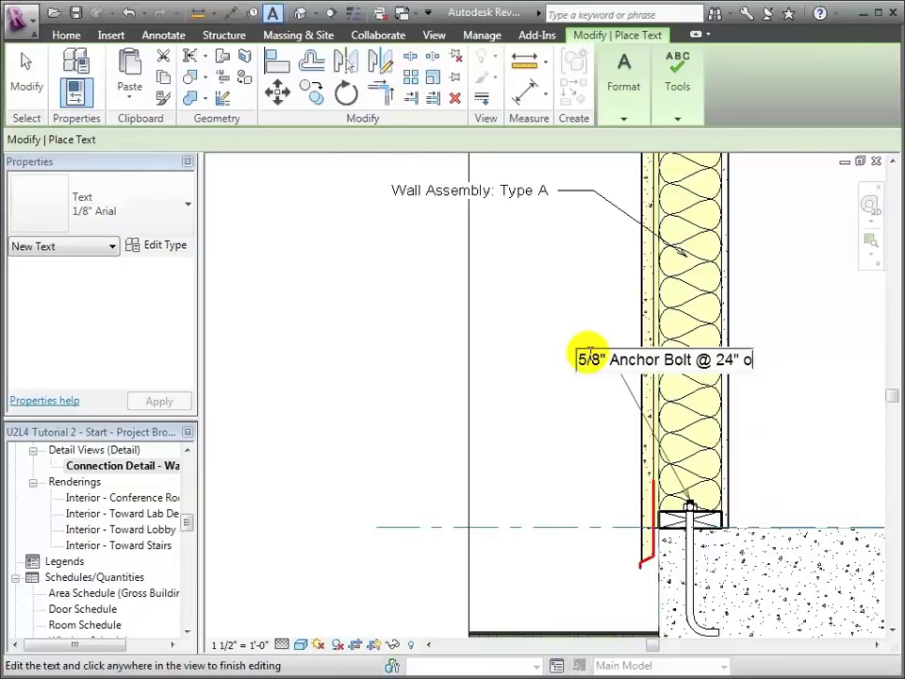
{"action": "type", "text": ".c."}
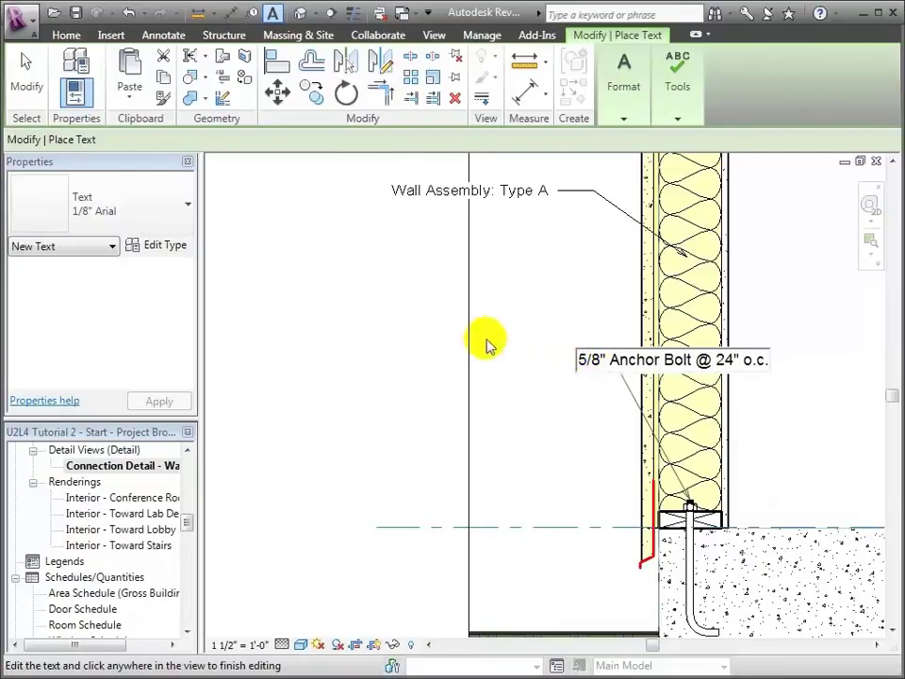
{"action": "left_click", "coordinate": [429, 347]}
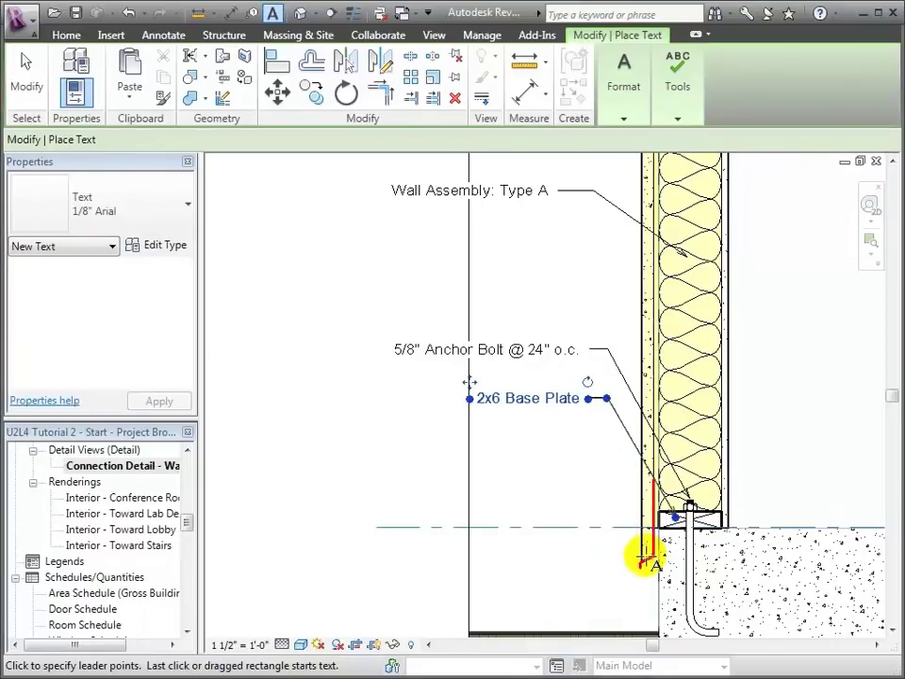
Step: Add the text note "Drip Edge" below the base plate note with a two-segment leader pointing to the metal flashing's lower end
{"action": "left_click", "coordinate": [641, 563]}
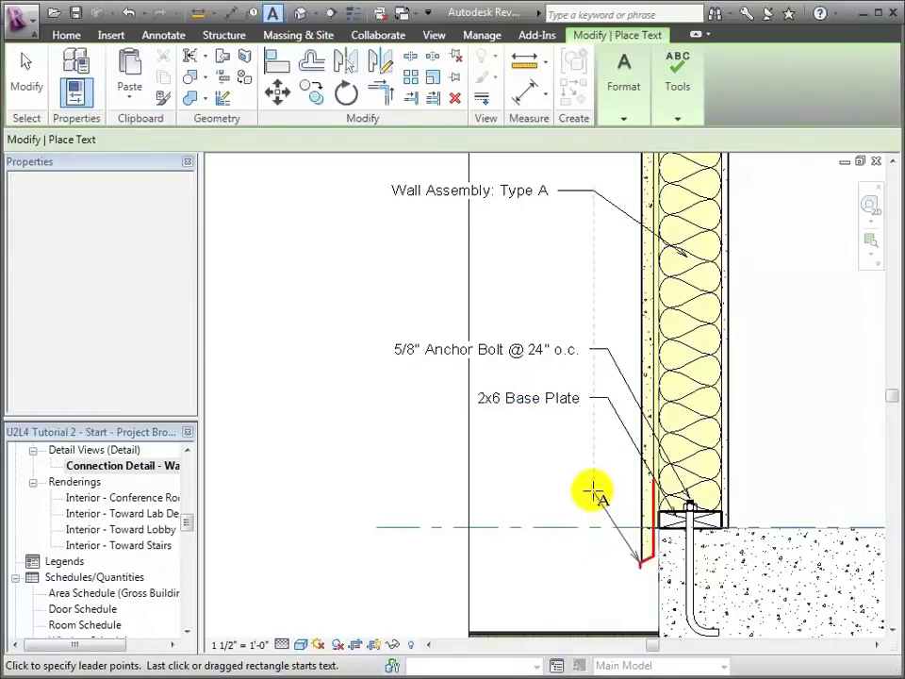
{"action": "left_click", "coordinate": [605, 487]}
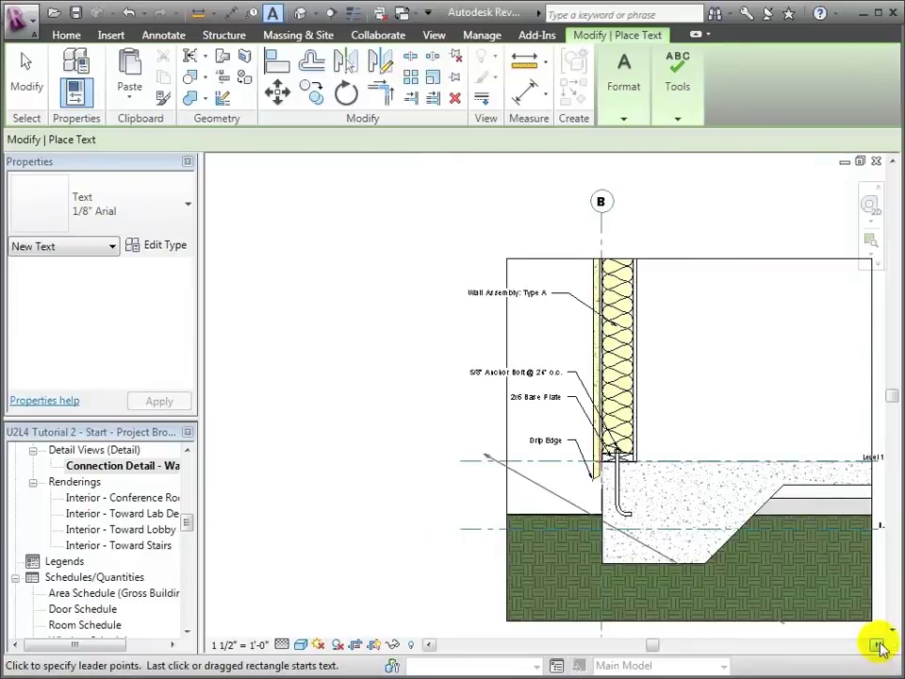
{"action": "key", "text": "Escape"}
{"action": "key", "text": "Escape"}
Step: Add a left-aligned text note "Concrete Slab" beyond the detail's interior edge with a two-segment leader pointing to the slab
{"action": "key", "text": "z"}
{"action": "key", "text": "r"}
{"action": "left_click_drag", "start_coordinate": [580, 453], "coordinate": [864, 546]}
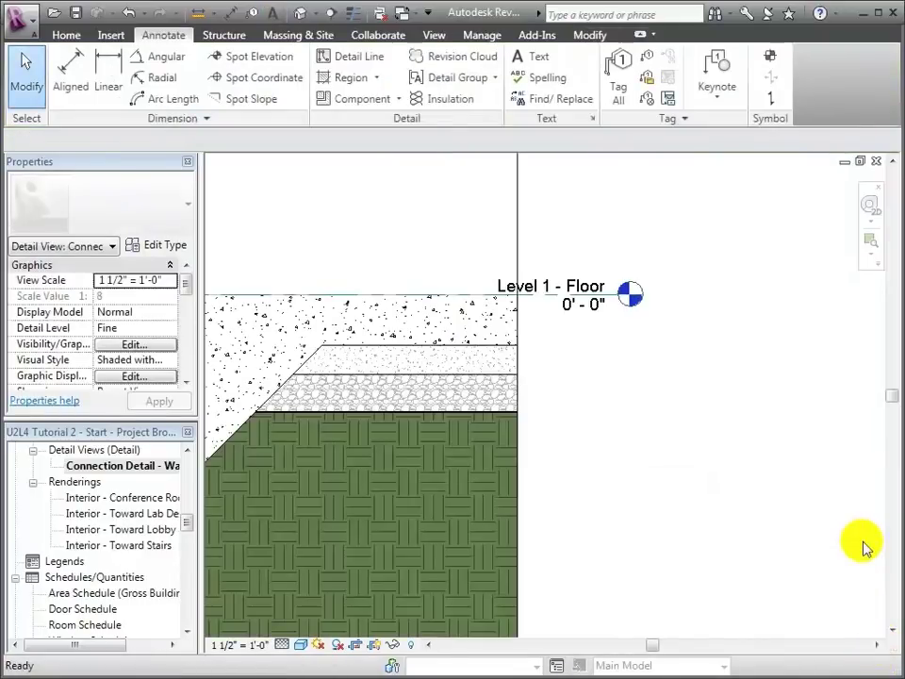
{"action": "left_click", "coordinate": [533, 58]}
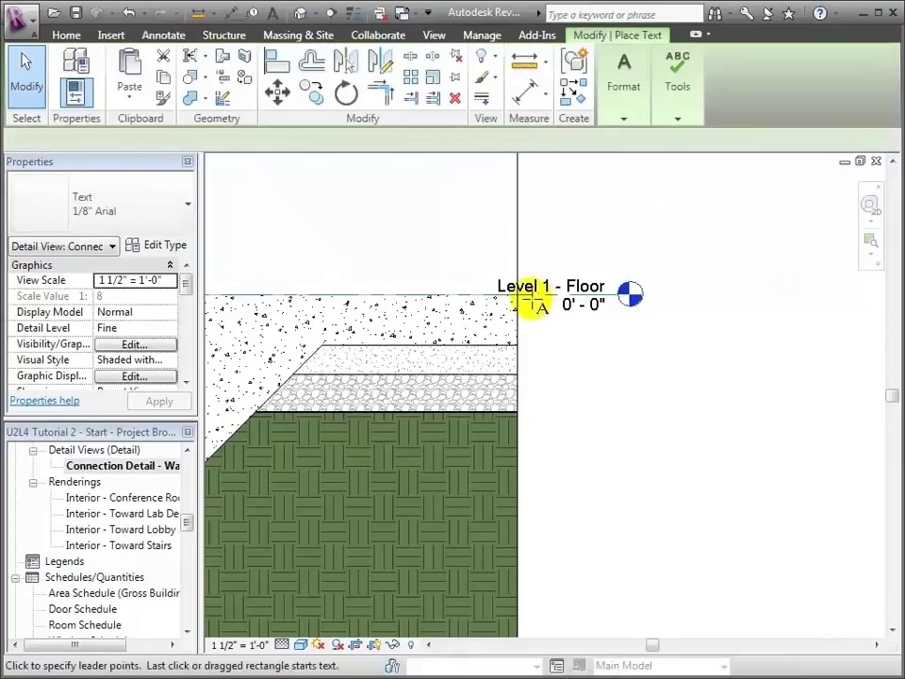
{"action": "left_click", "coordinate": [430, 325]}
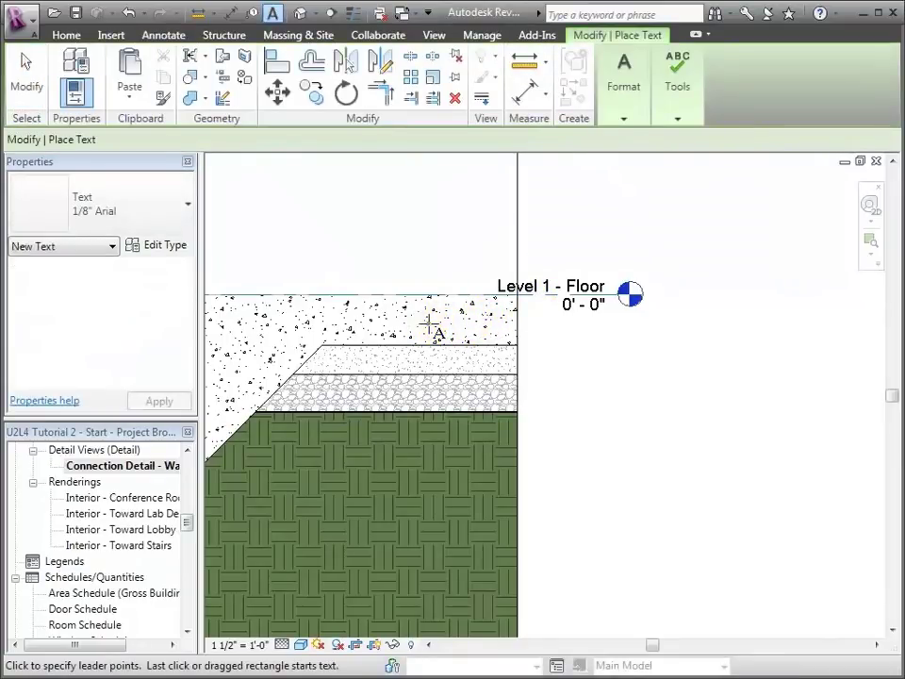
{"action": "left_click", "coordinate": [569, 397]}
{"action": "left_click", "coordinate": [598, 388]}
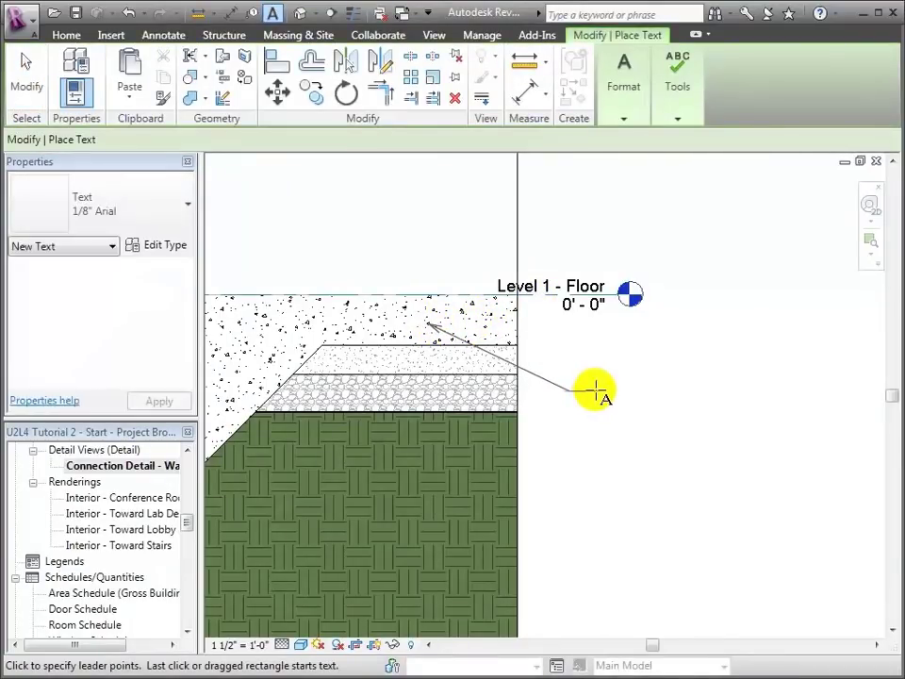
{"action": "left_click", "coordinate": [596, 389]}
{"action": "type", "text": "Concrete Slab"}
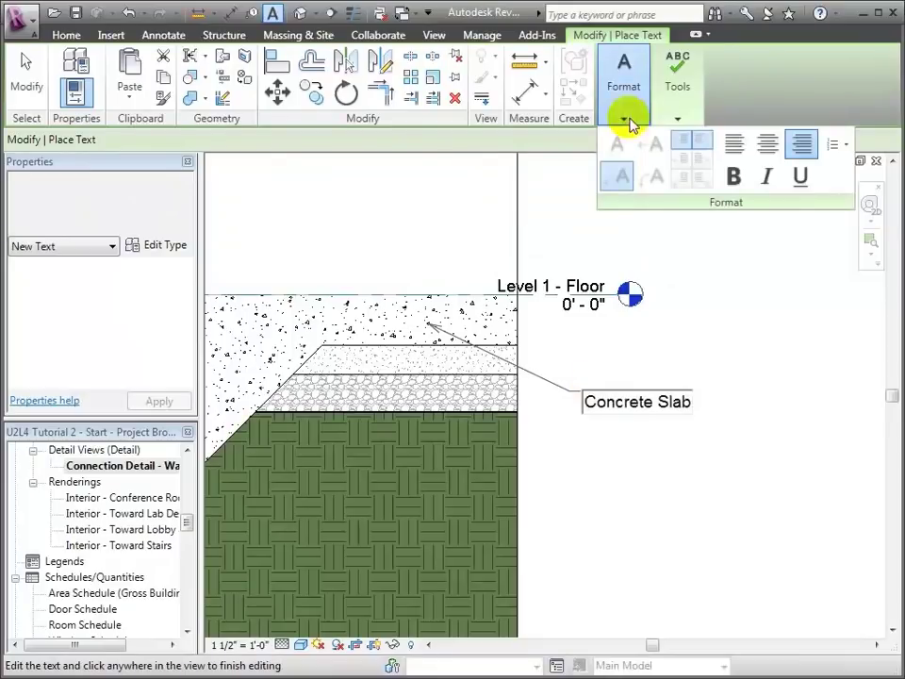
{"action": "left_click", "coordinate": [719, 155]}
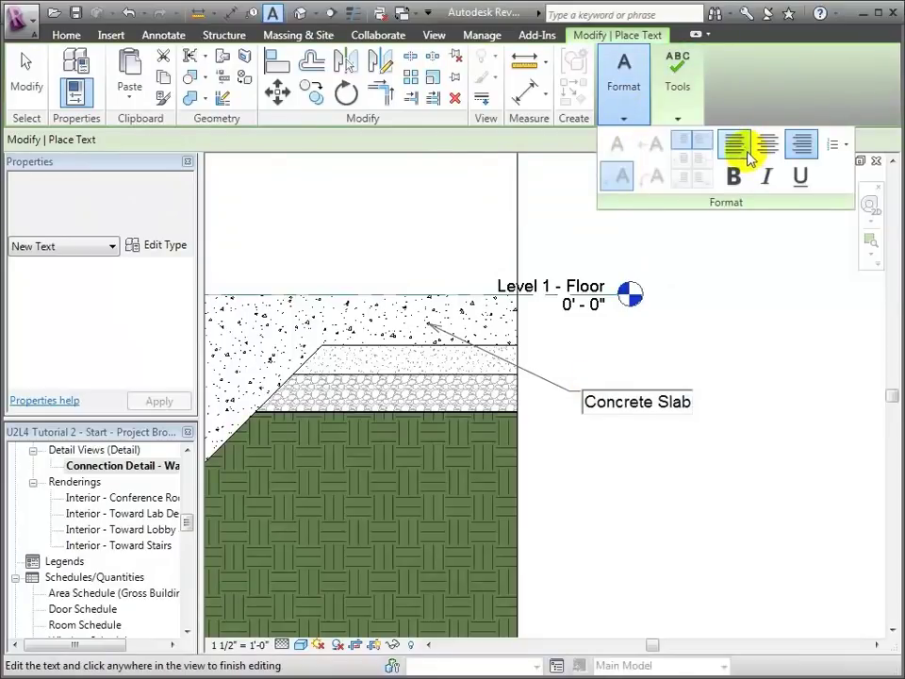
{"action": "left_click", "coordinate": [441, 364]}
Step: Add the text note "Sand" below the concrete slab note with a two-segment leader pointing to the sand layer
{"action": "left_click", "coordinate": [440, 363]}
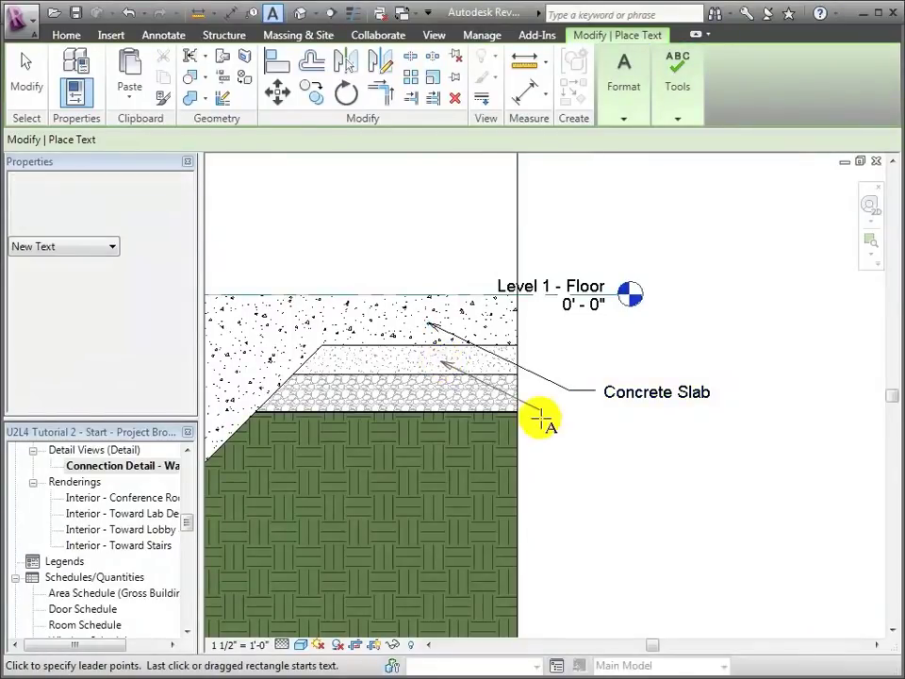
{"action": "left_click", "coordinate": [570, 430]}
{"action": "type", "text": "Sand"}
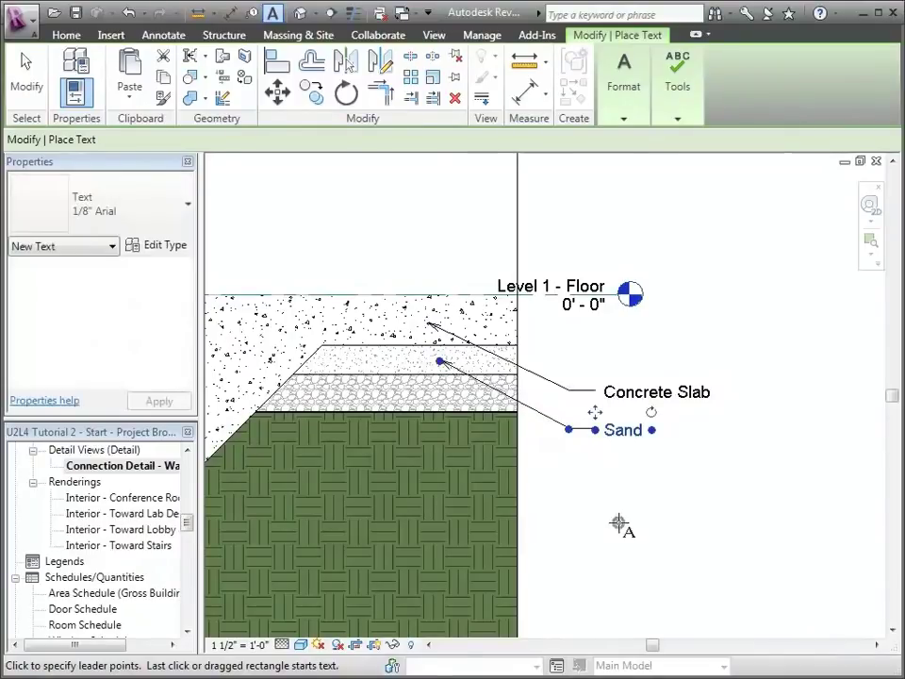
Step: Add the text note "3" Min. Compacted Gravel" below the sand note with a two-segment leader pointing to the gravel layer
{"action": "left_click", "coordinate": [429, 398]}
{"action": "left_click", "coordinate": [452, 401]}
{"action": "left_click", "coordinate": [564, 474]}
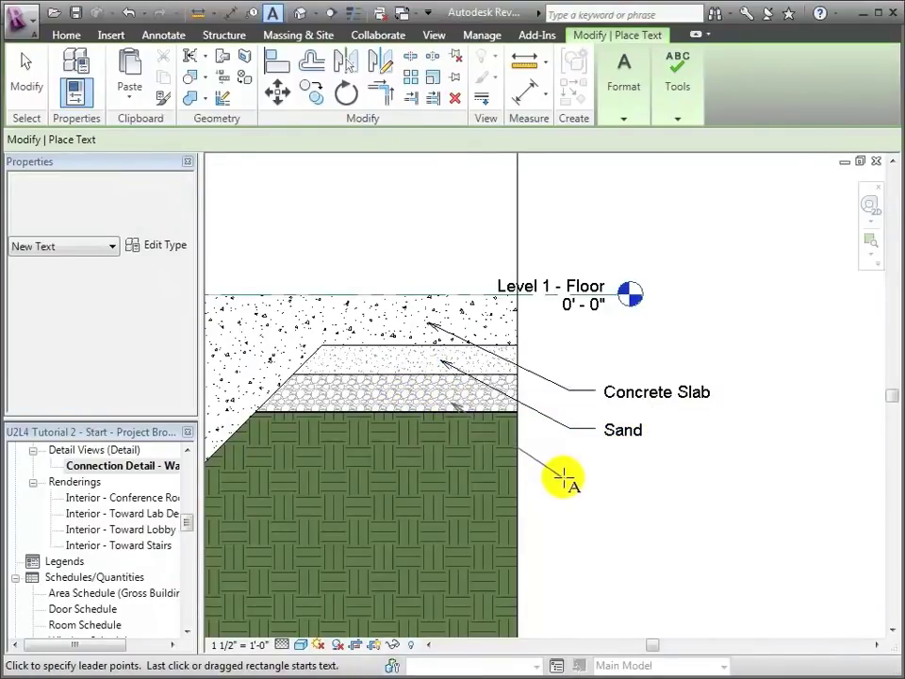
{"action": "left_click", "coordinate": [596, 478]}
{"action": "type", "text": "3\""}
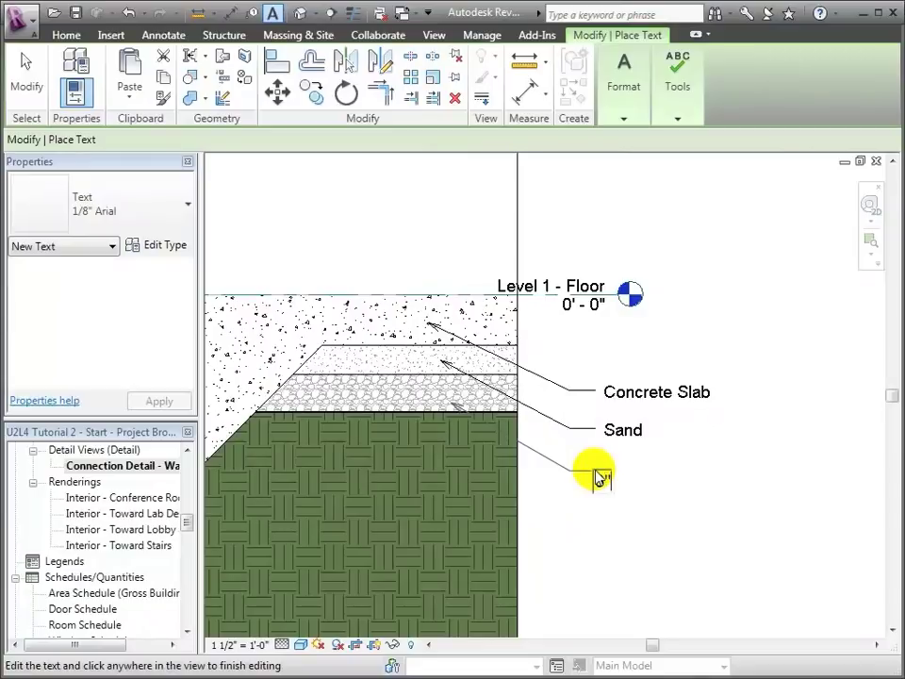
{"action": "type", "text": " Min Com"}
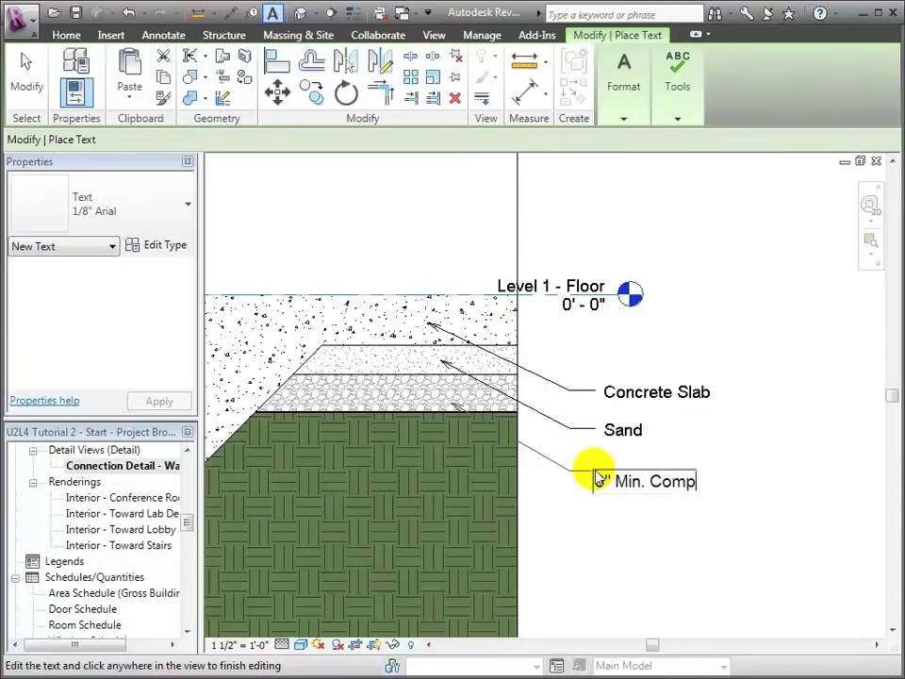
{"action": "type", "text": "pacted"}
{"action": "left_click", "coordinate": [573, 547]}
Step: Open the sheet S2 - Wall Details
{"action": "scroll", "coordinate": [547, 396], "scroll_direction": "down", "scroll_amount": 4}
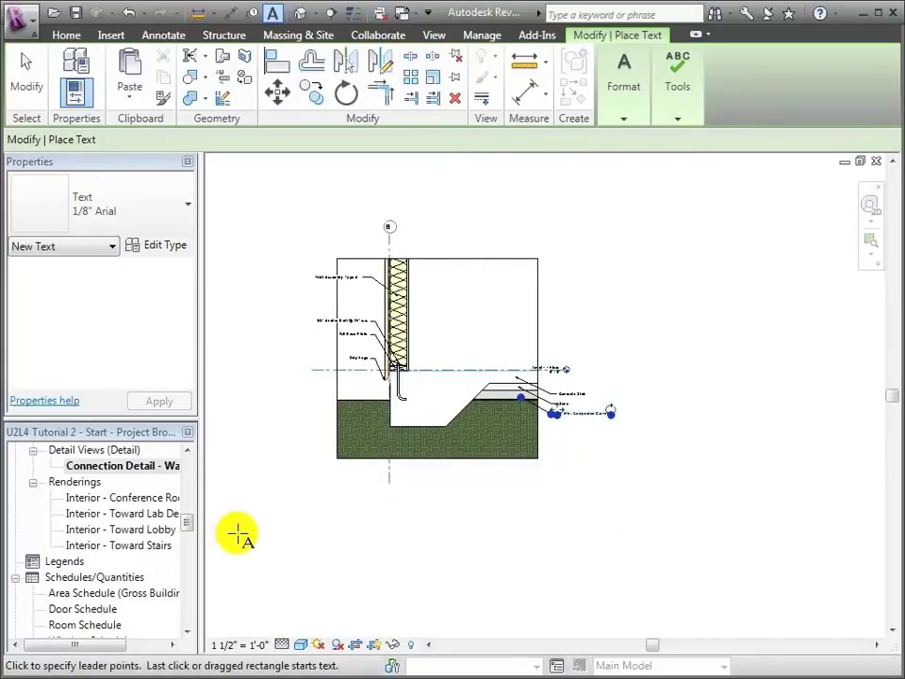
{"action": "left_click", "coordinate": [187, 525]}
{"action": "left_click_drag", "start_coordinate": [187, 525], "coordinate": [188, 541]}
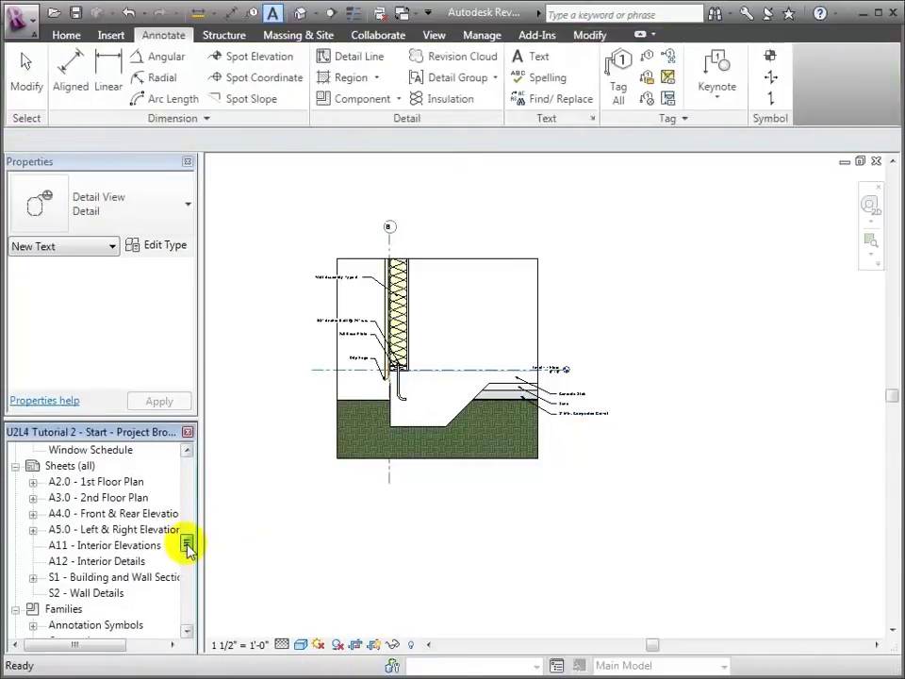
{"action": "double_click", "coordinate": [111, 594]}
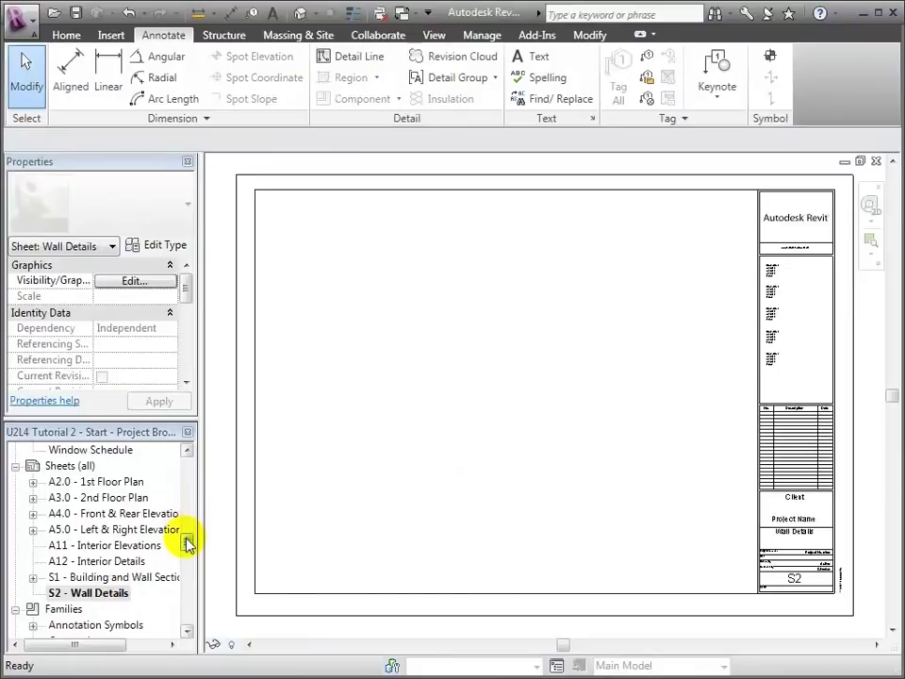
Step: Place the Connection Detail - Wall to Slab view in the upper-left area of sheet S2's drawing area
{"action": "left_click_drag", "start_coordinate": [188, 541], "coordinate": [188, 510]}
{"action": "left_click", "coordinate": [134, 578]}
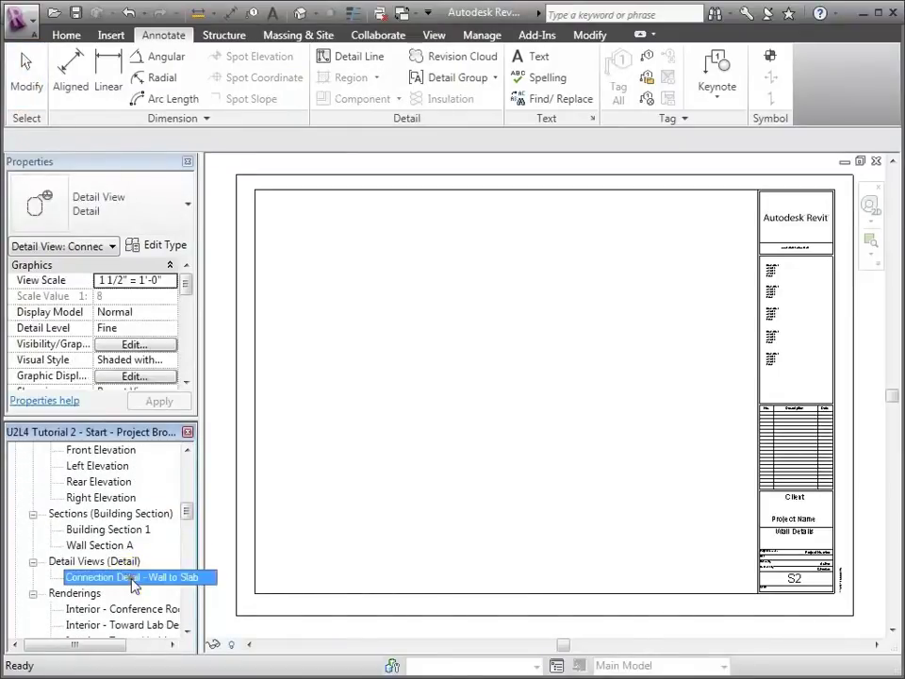
{"action": "left_click_drag", "start_coordinate": [132, 582], "coordinate": [366, 314]}
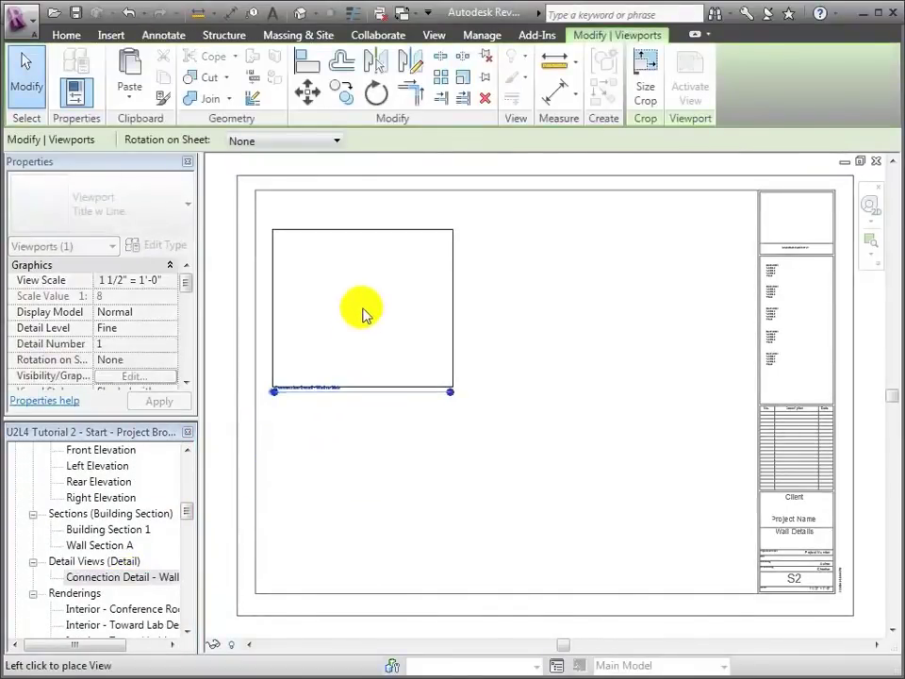
{"action": "left_click", "coordinate": [364, 286]}
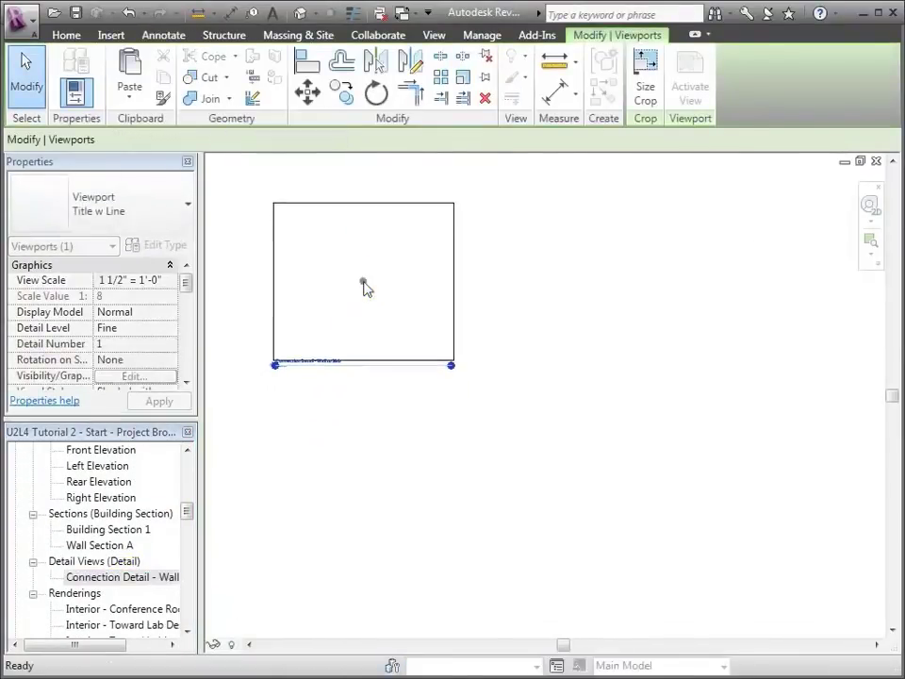
{"action": "left_click", "coordinate": [383, 432]}
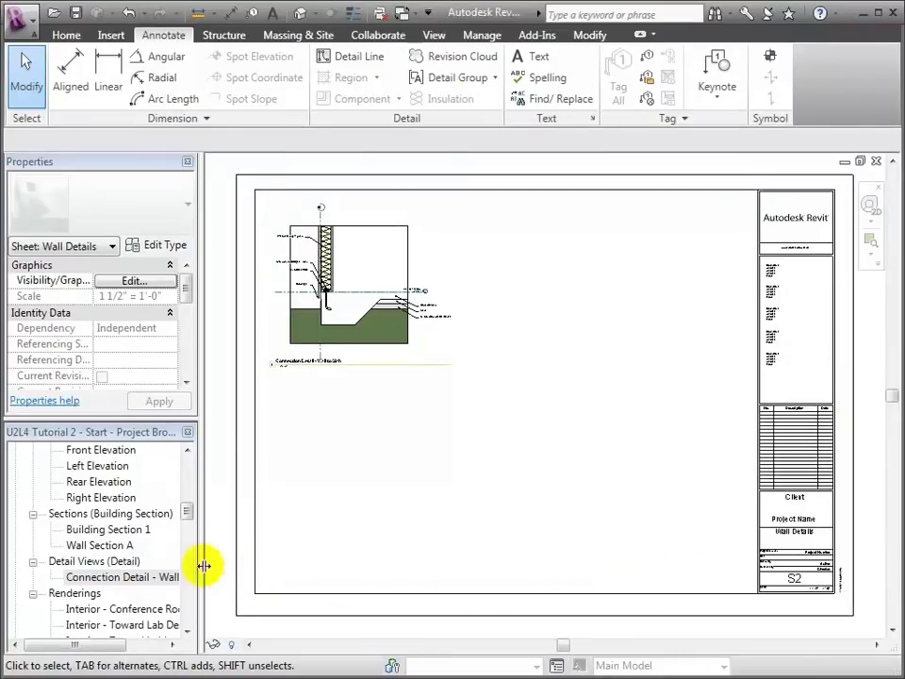
Step: Check the slab callout's sheet reference in Wall Section A and follow it to the detail view
{"action": "double_click", "coordinate": [124, 545]}
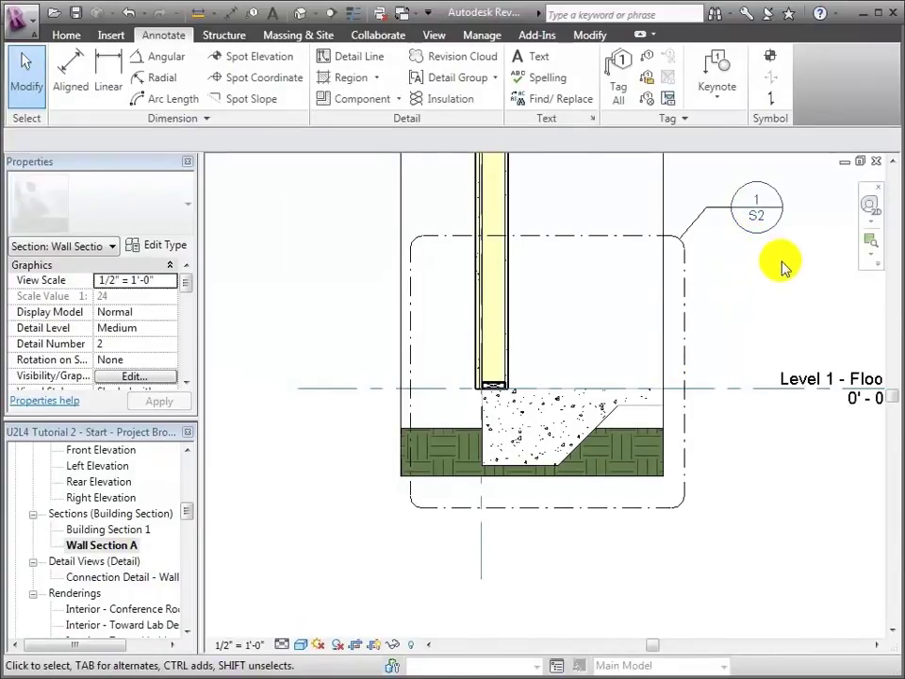
{"action": "double_click", "coordinate": [766, 226]}
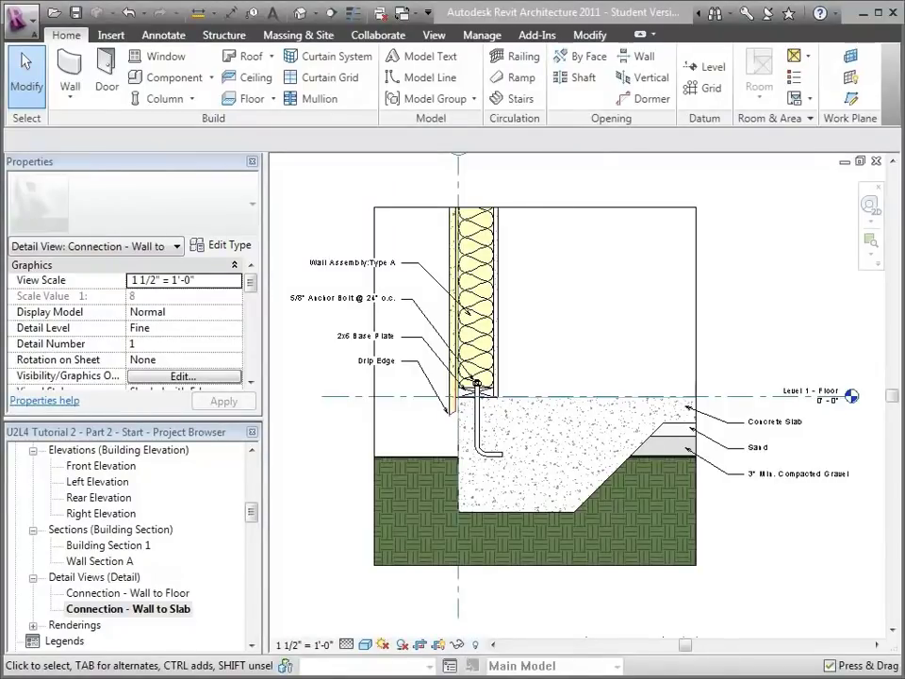
Step: Open Wall Section A in the Part 2 project to examine the window sill above Level 2
{"action": "double_click", "coordinate": [118, 563]}
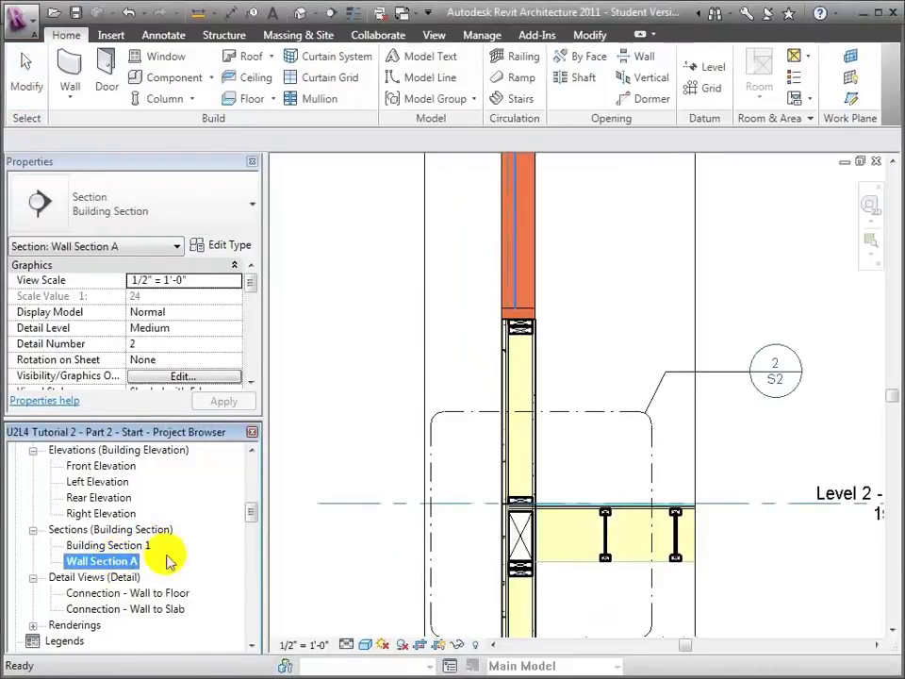
{"action": "left_click", "coordinate": [578, 255]}
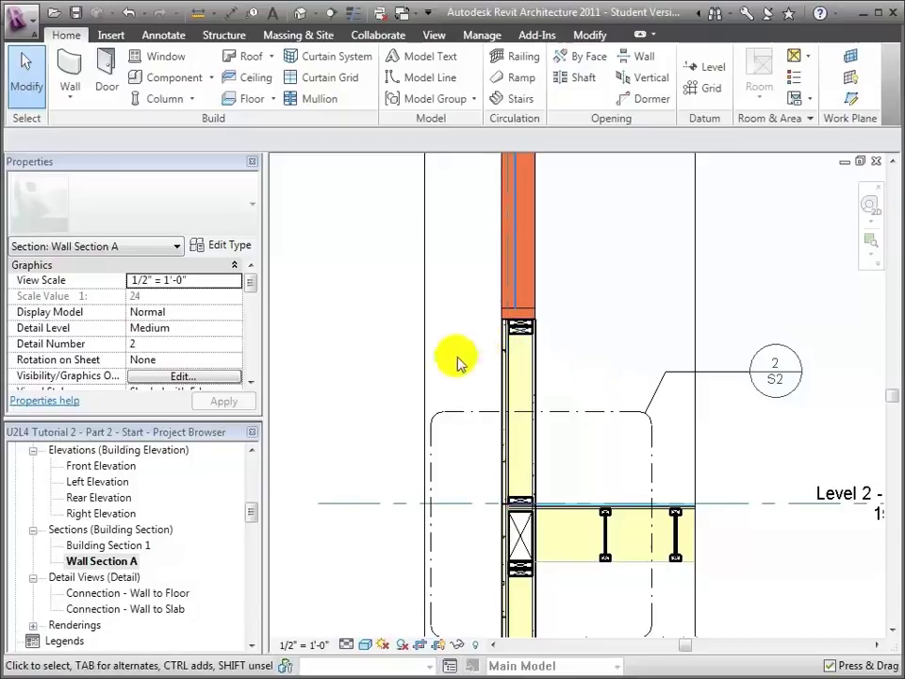
Step: Create a drafting view named Window Sill - Typical at a scale of 3" = 1'-0"
{"action": "left_click", "coordinate": [434, 43]}
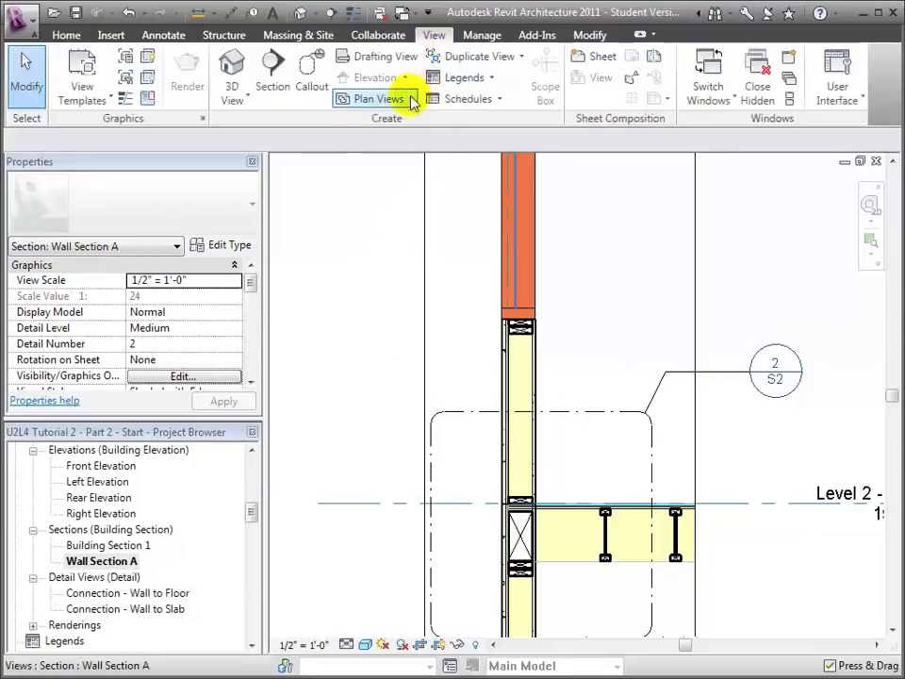
{"action": "left_click", "coordinate": [407, 67]}
{"action": "type", "text": "WIndo"}
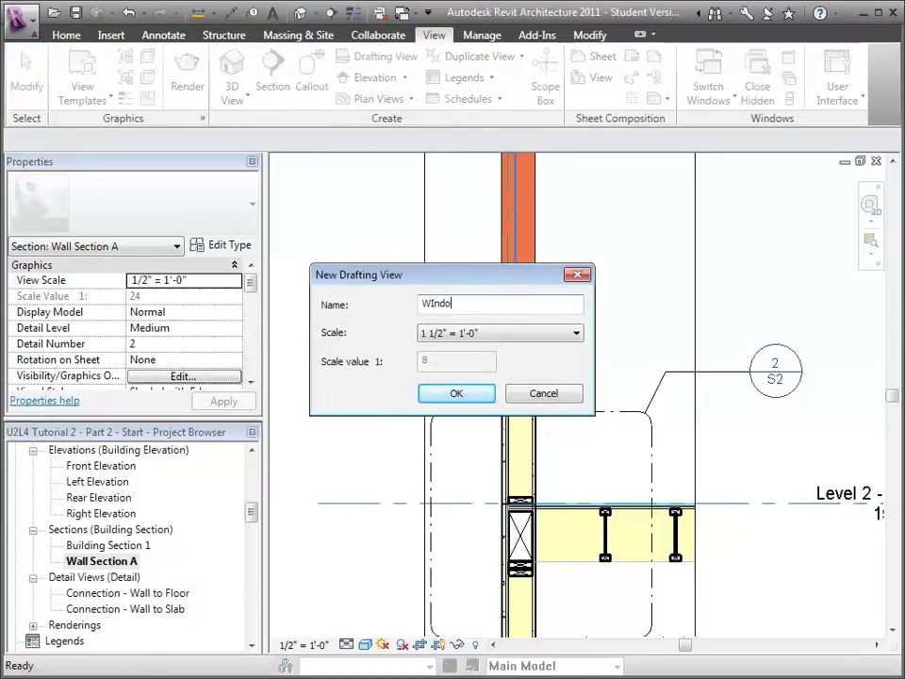
{"action": "type", "text": "w Sill - Typical"}
{"action": "left_click", "coordinate": [517, 334]}
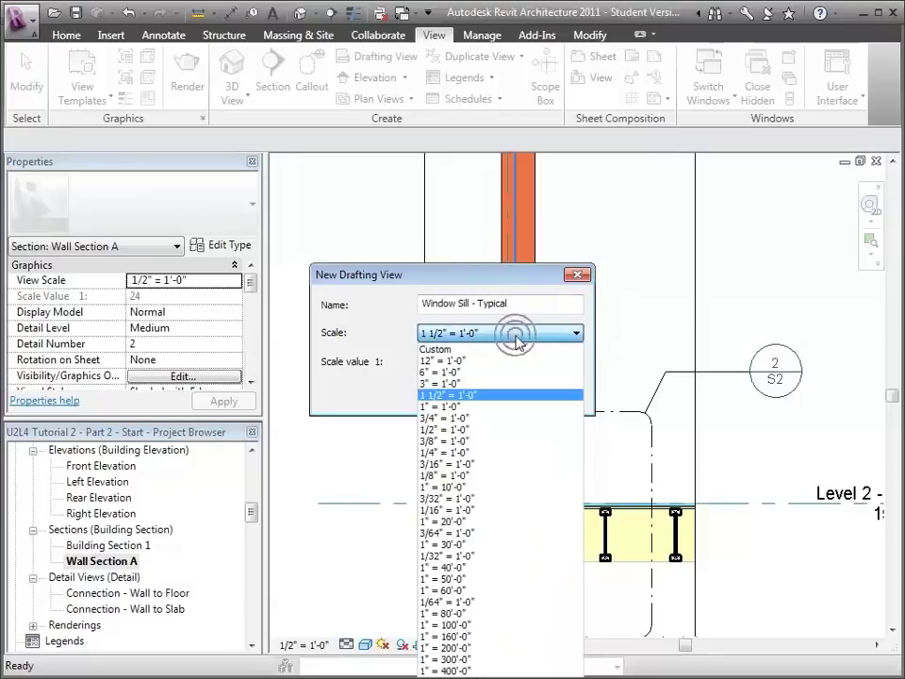
{"action": "left_click", "coordinate": [476, 393]}
{"action": "left_click", "coordinate": [500, 332]}
{"action": "left_click", "coordinate": [457, 381]}
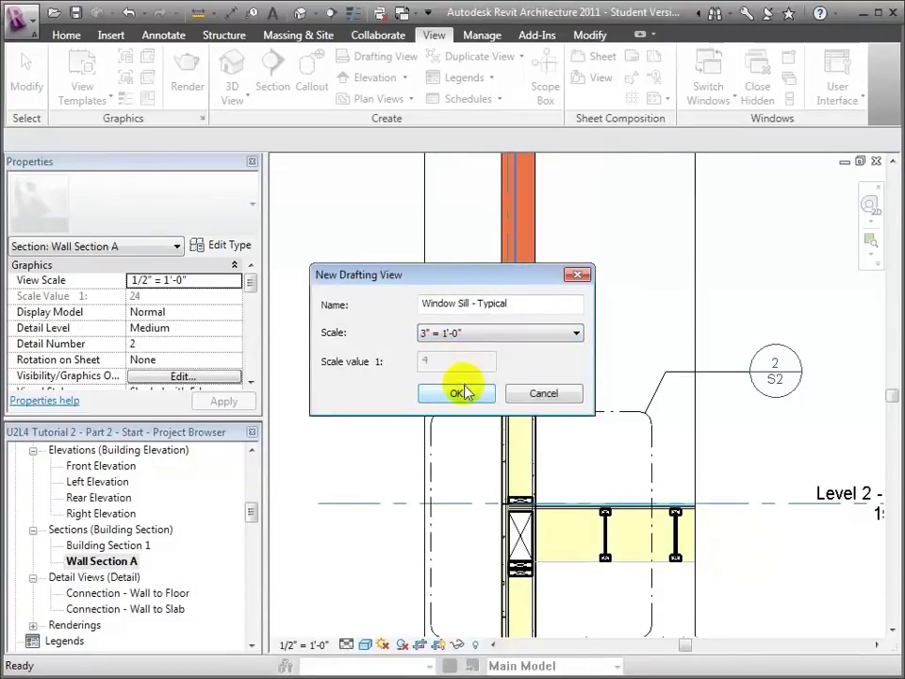
{"action": "left_click", "coordinate": [466, 394]}
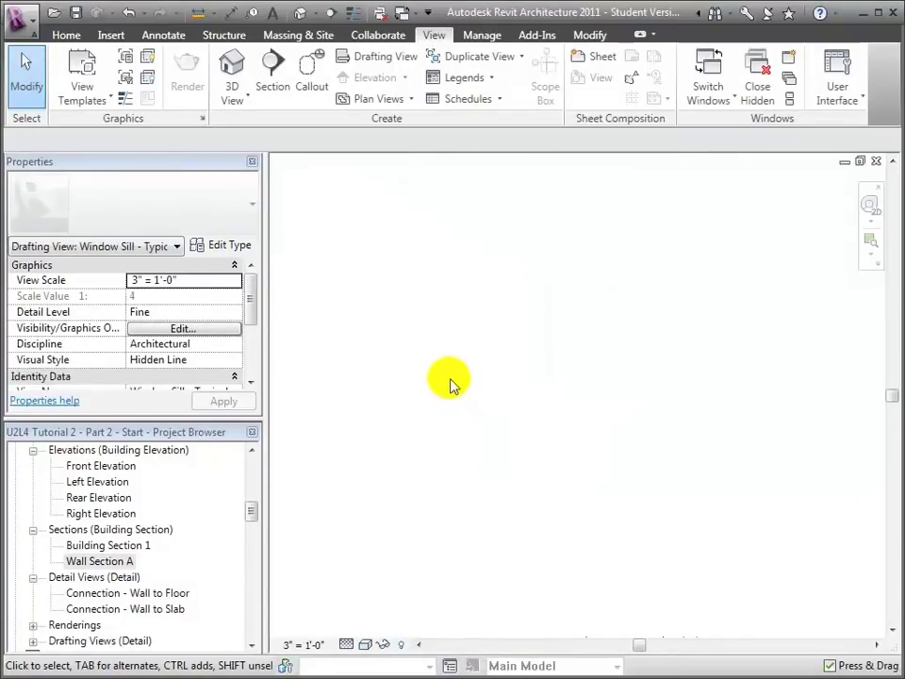
Step: Sketch a rectangular filled region boundary about 1'-0" wide and 3'-11" tall in the middle of the drafting view
{"action": "left_click", "coordinate": [178, 40]}
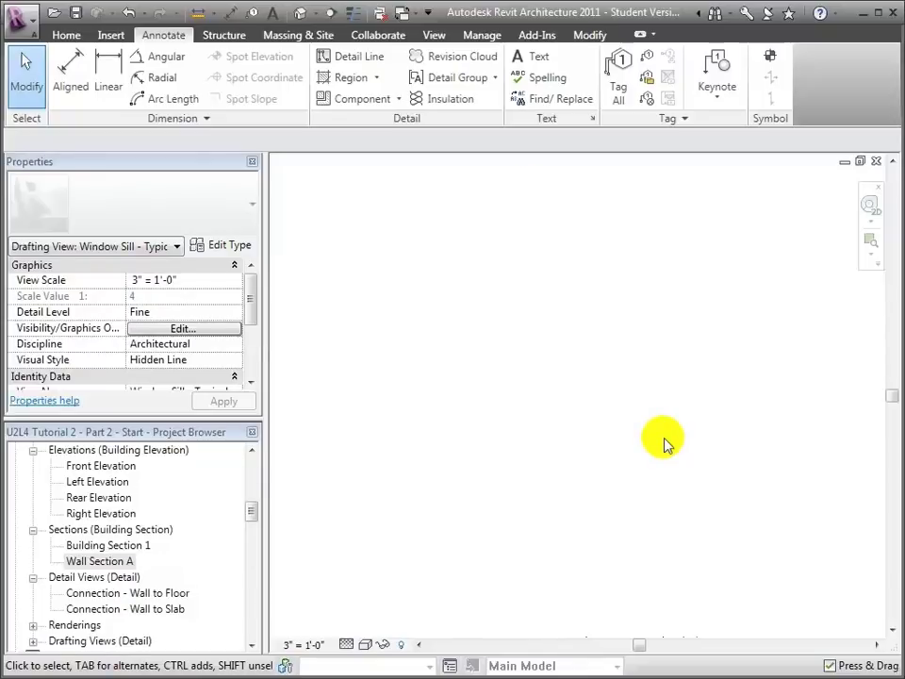
{"action": "left_click", "coordinate": [378, 83]}
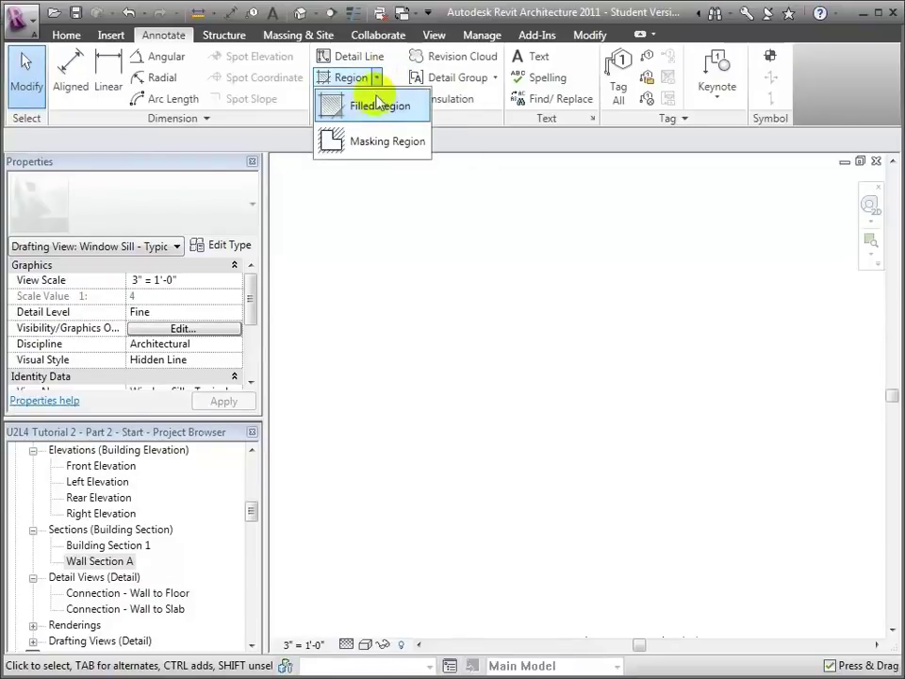
{"action": "left_click", "coordinate": [377, 106]}
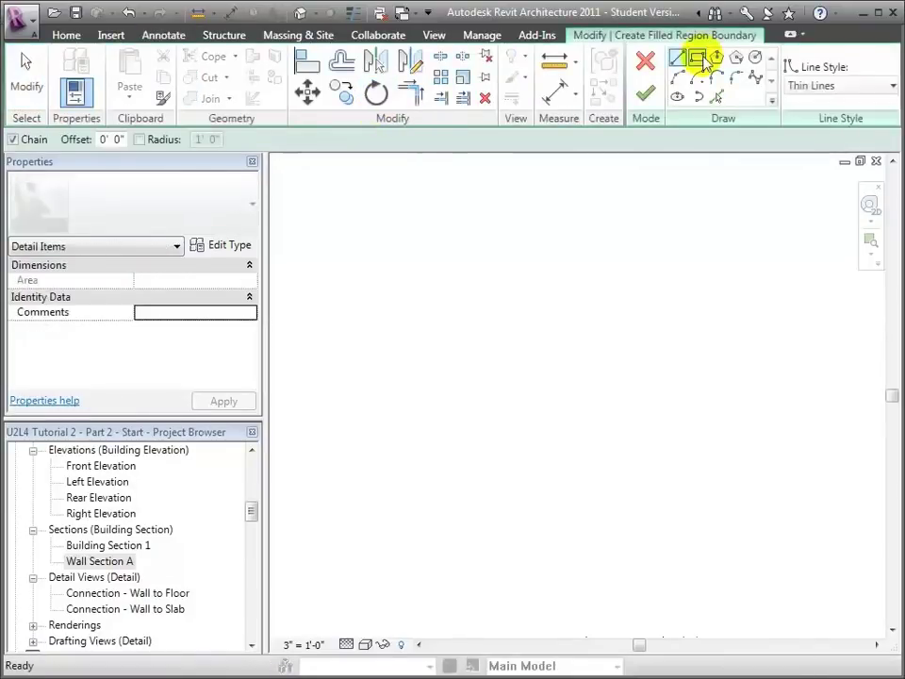
{"action": "left_click", "coordinate": [696, 56]}
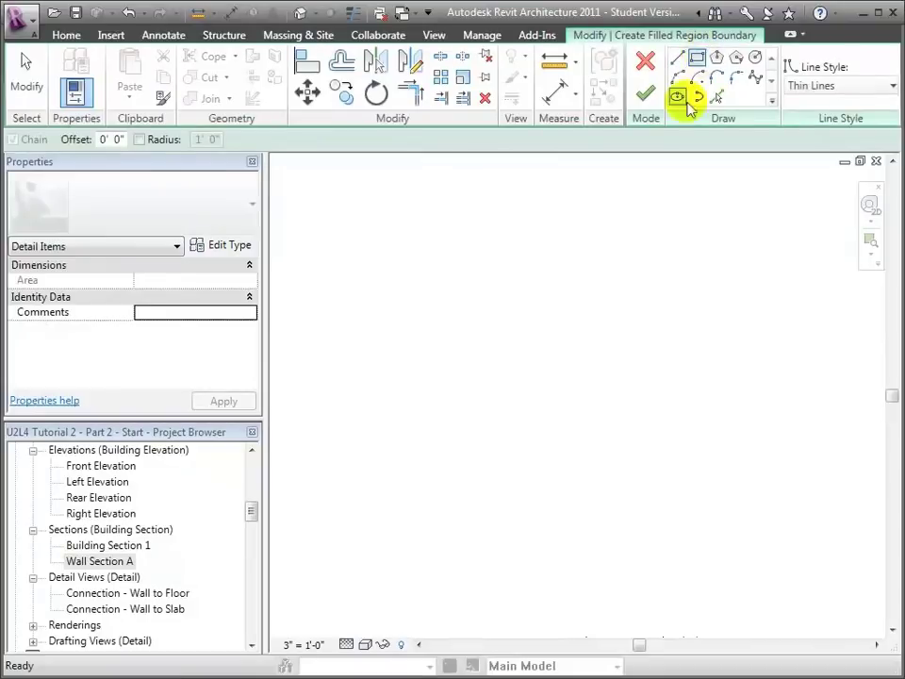
{"action": "left_click", "coordinate": [555, 344]}
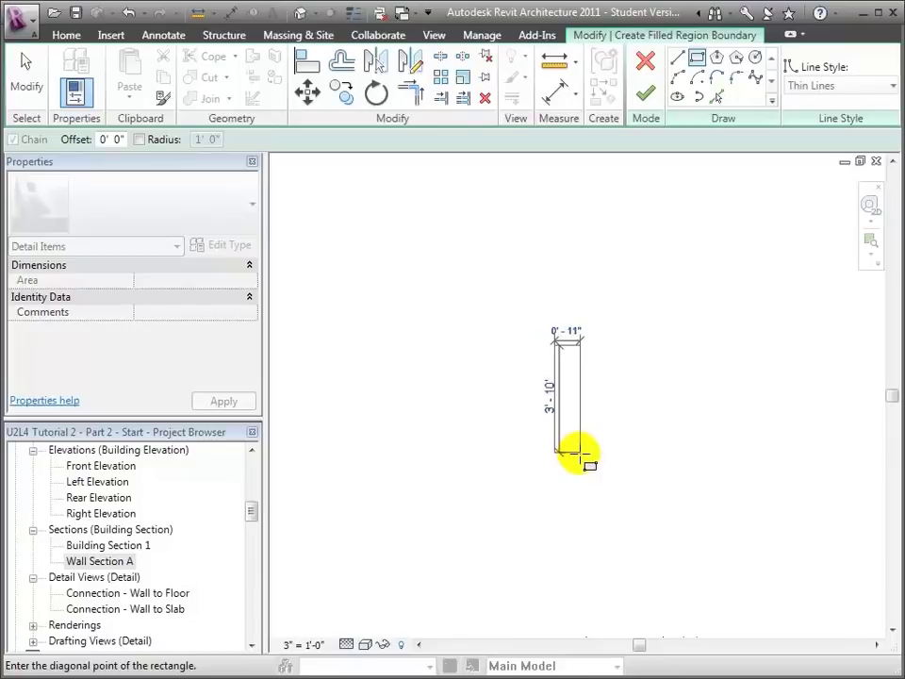
{"action": "left_click", "coordinate": [582, 453]}
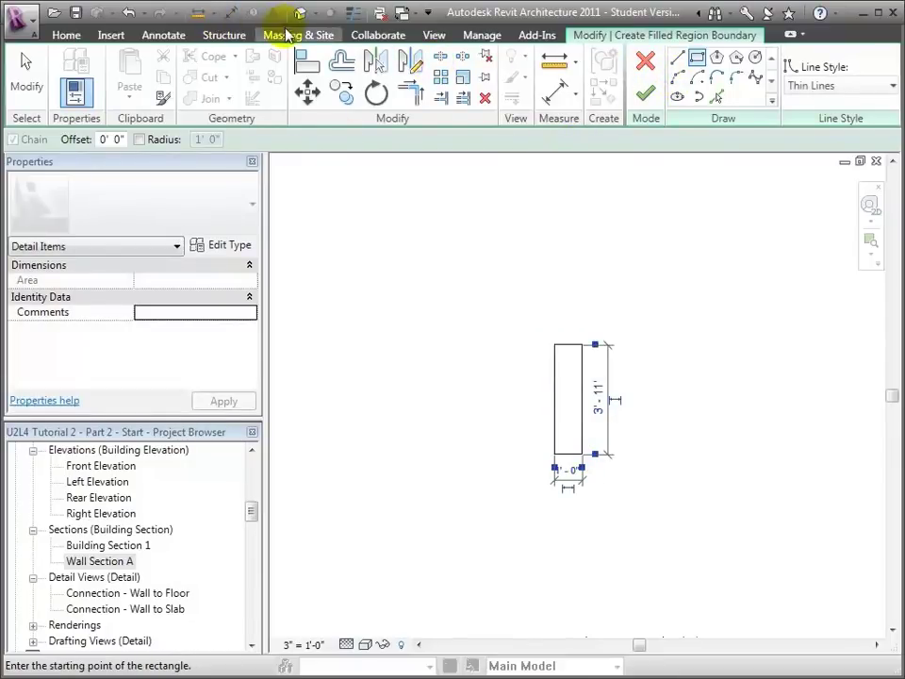
{"action": "key", "text": "Escape"}
Step: Set the rectangle's width to 5 1/2" by moving its right edge, and finish the filled region
{"action": "left_click", "coordinate": [581, 419]}
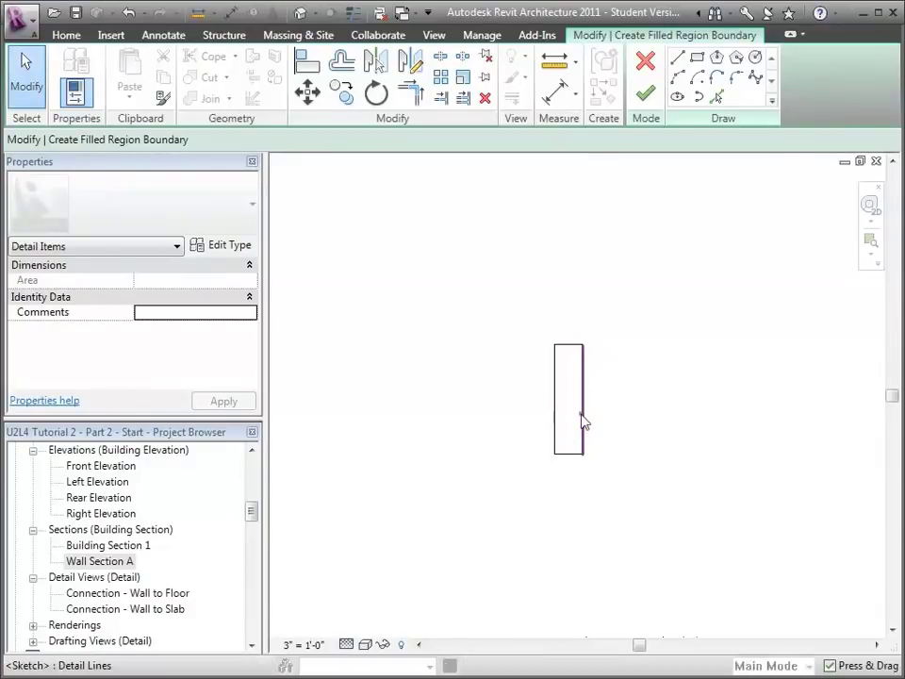
{"action": "left_click", "coordinate": [570, 471]}
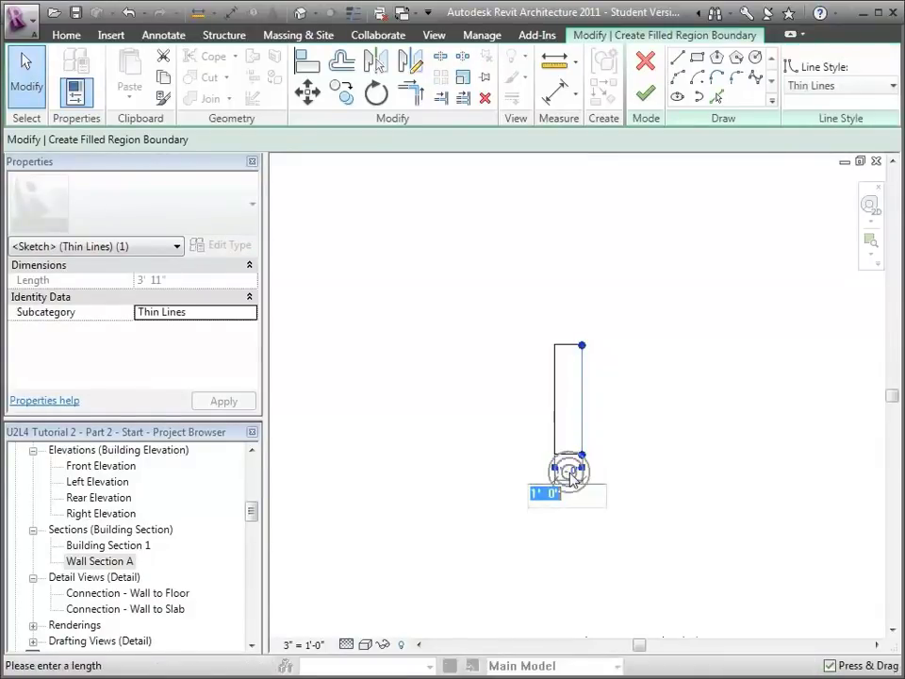
{"action": "type", "text": "0 5"}
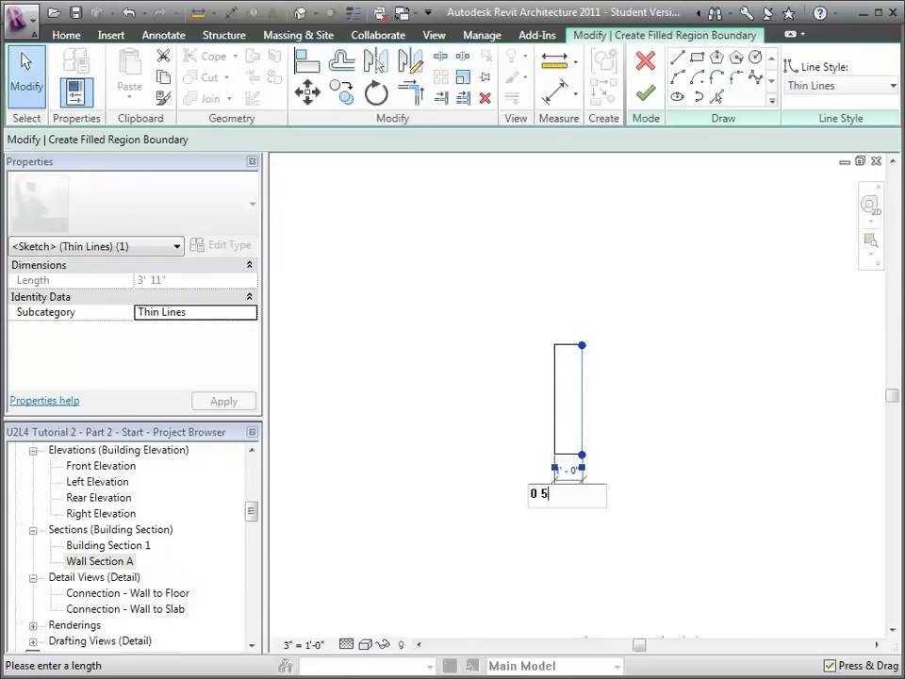
{"action": "type", "text": ".5"}
{"action": "key", "text": "Return"}
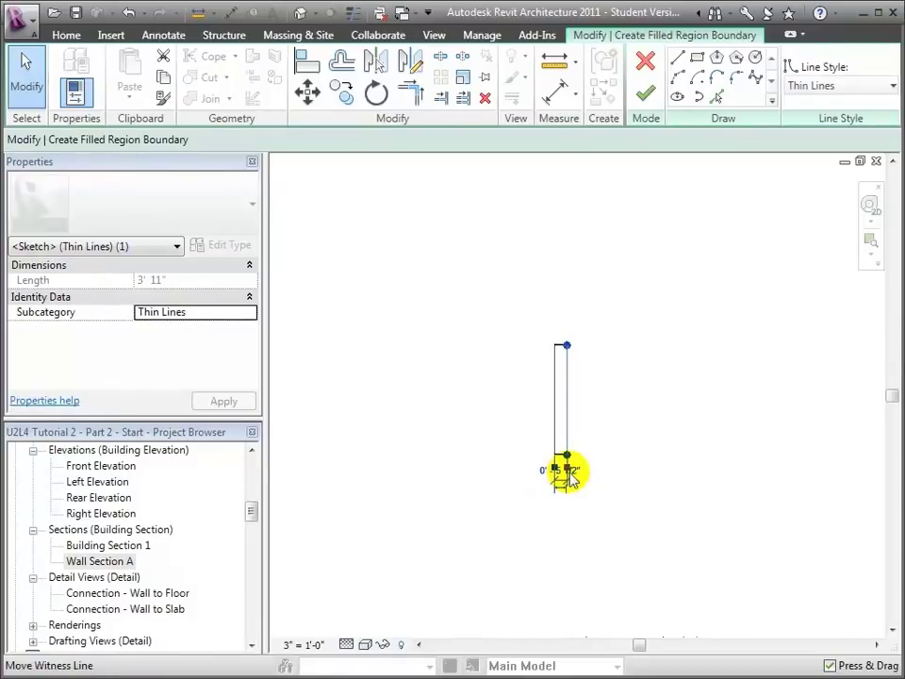
{"action": "left_click", "coordinate": [852, 243]}
{"action": "left_click_drag", "start_coordinate": [518, 323], "coordinate": [653, 483]}
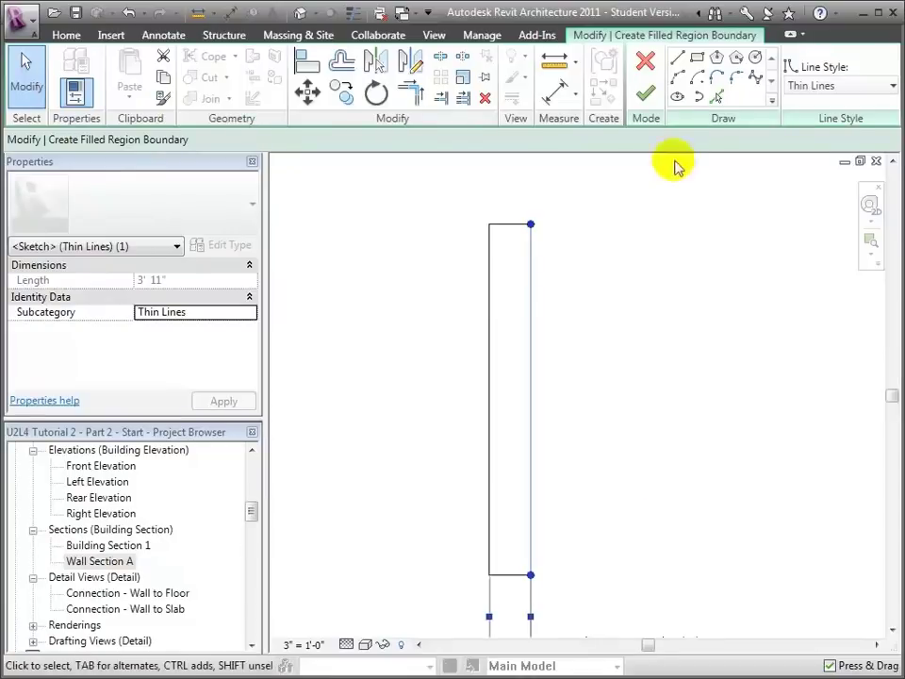
{"action": "left_click", "coordinate": [646, 93]}
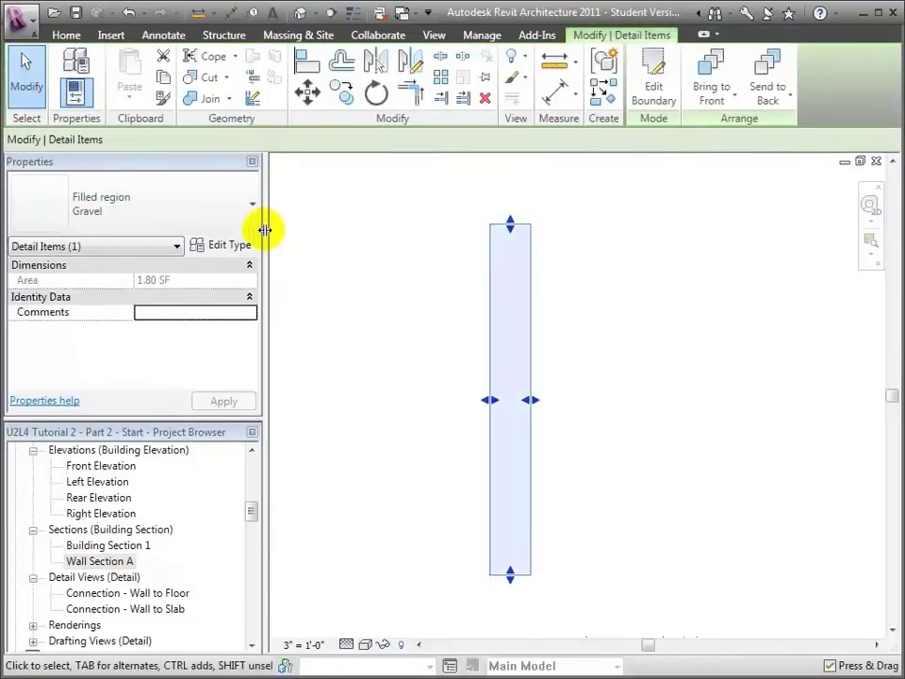
Step: Change the new filled region's type to Stud Layer
{"action": "left_click", "coordinate": [248, 214]}
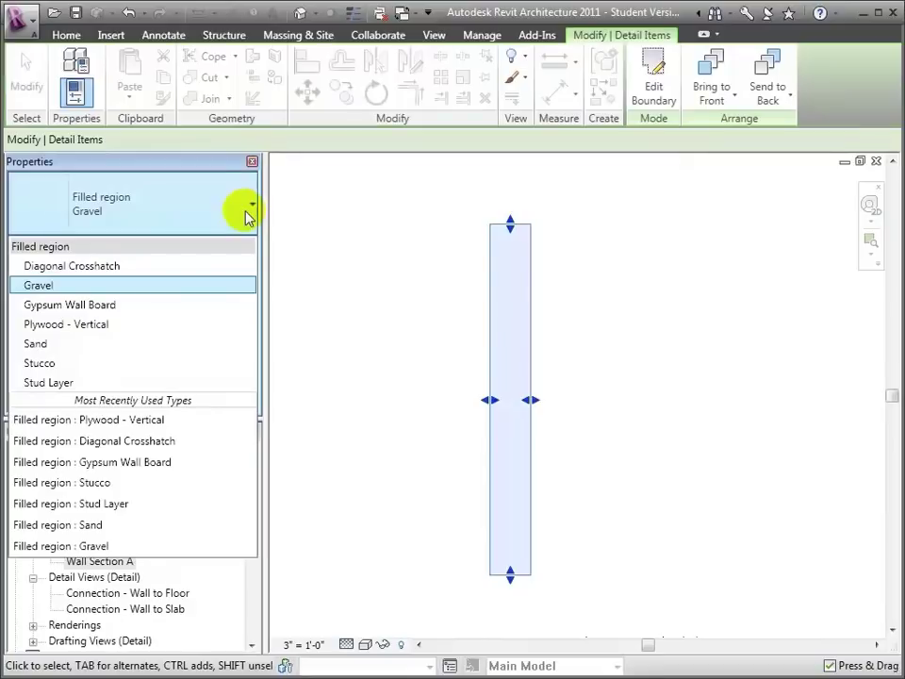
{"action": "left_click", "coordinate": [170, 382]}
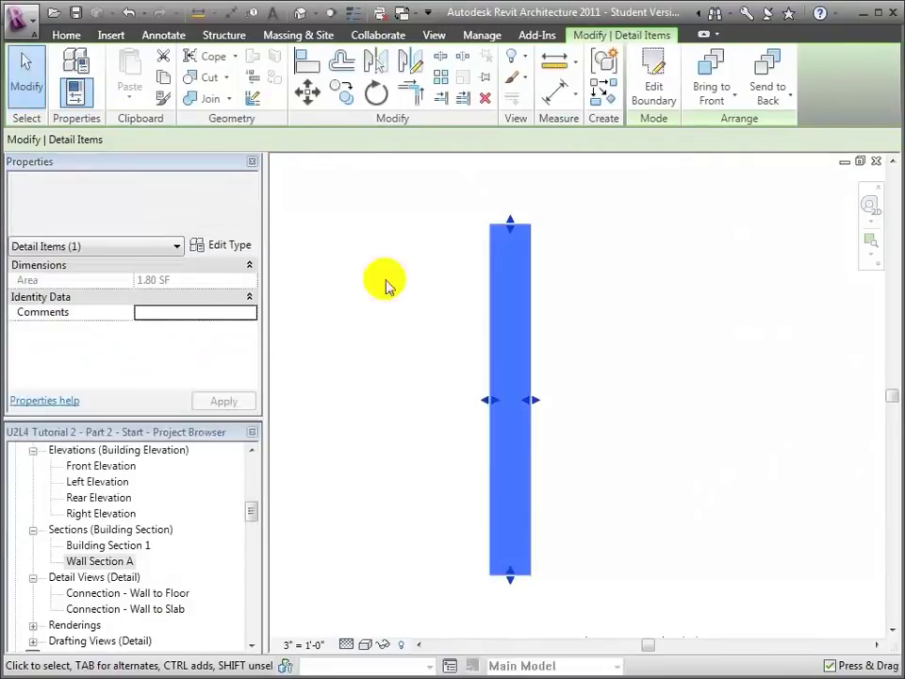
{"action": "left_click", "coordinate": [438, 241]}
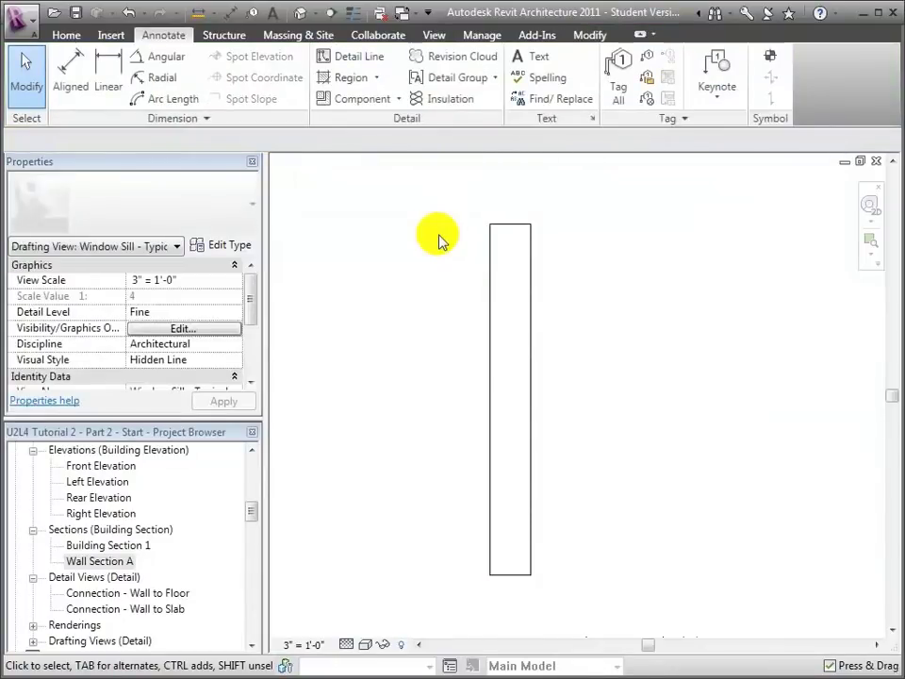
Step: Sketch a second filled region rectangle about 5" wide along the full height of the stud layer's right edge
{"action": "left_click", "coordinate": [351, 78]}
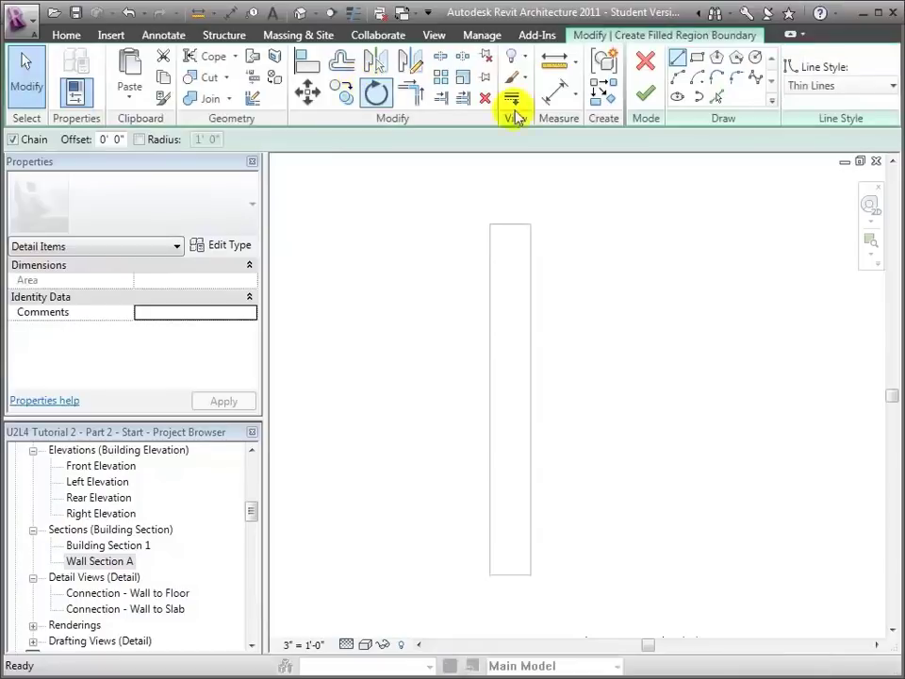
{"action": "left_click", "coordinate": [696, 58]}
{"action": "left_click", "coordinate": [531, 223]}
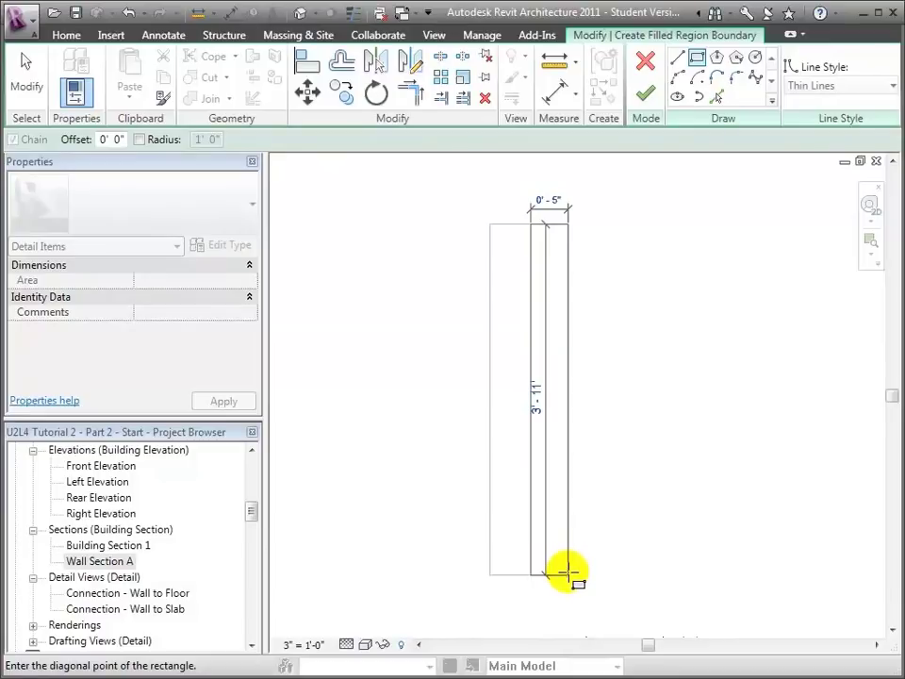
{"action": "left_click", "coordinate": [568, 575]}
{"action": "left_click", "coordinate": [21, 68]}
Step: Set the second rectangle's width to 1/2" by moving its right edge, and finish the filled region
{"action": "left_click", "coordinate": [576, 303]}
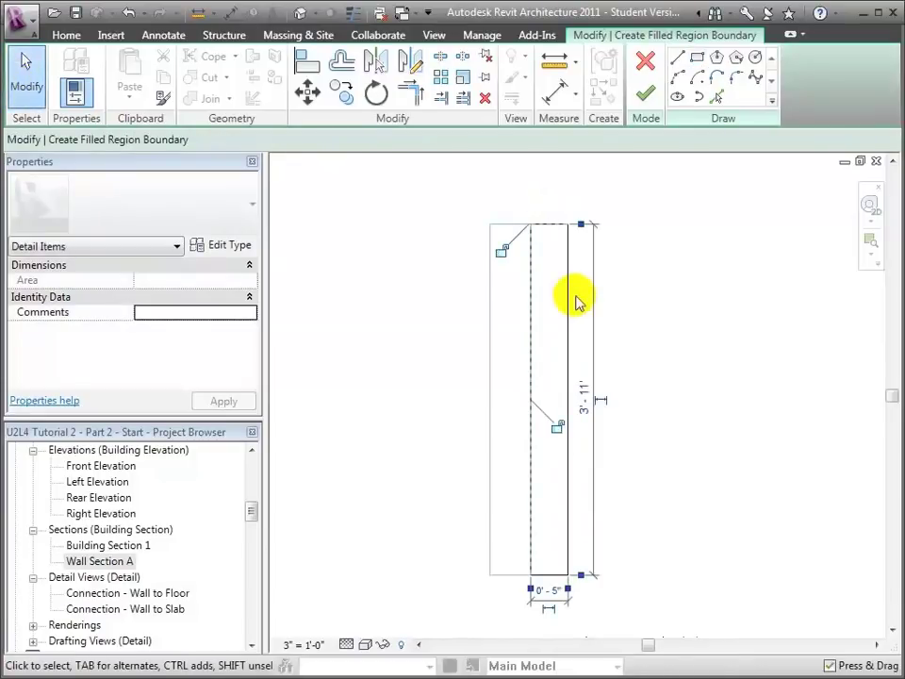
{"action": "left_click", "coordinate": [565, 458]}
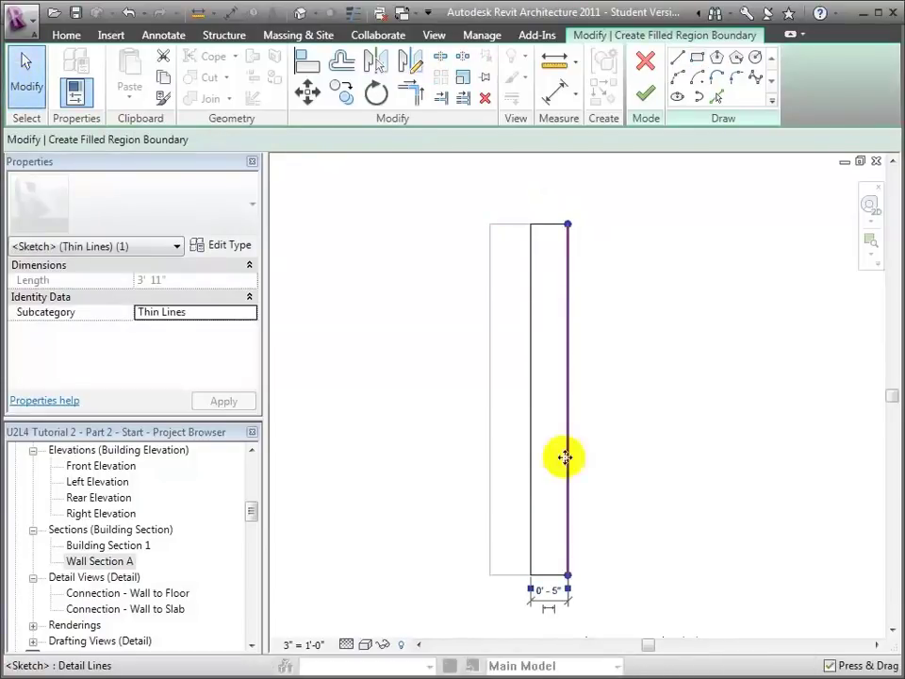
{"action": "left_click", "coordinate": [549, 590]}
{"action": "type", "text": "1/2"}
{"action": "key", "text": "Return"}
{"action": "left_click", "coordinate": [646, 94]}
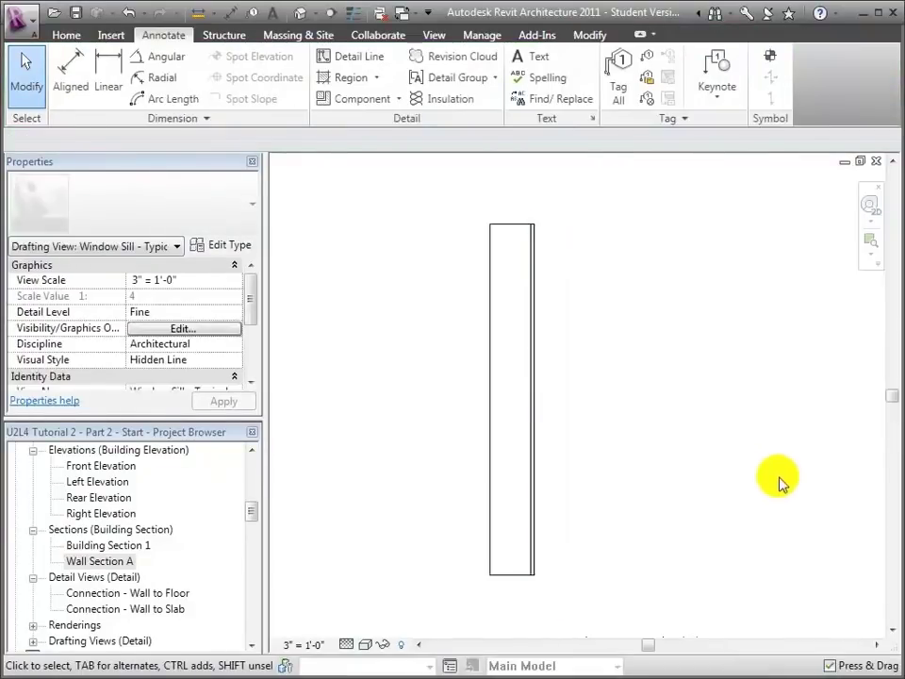
Step: Change the thin region right of the stud layer to the Gypsum Wall Board type
{"action": "left_click", "coordinate": [533, 404]}
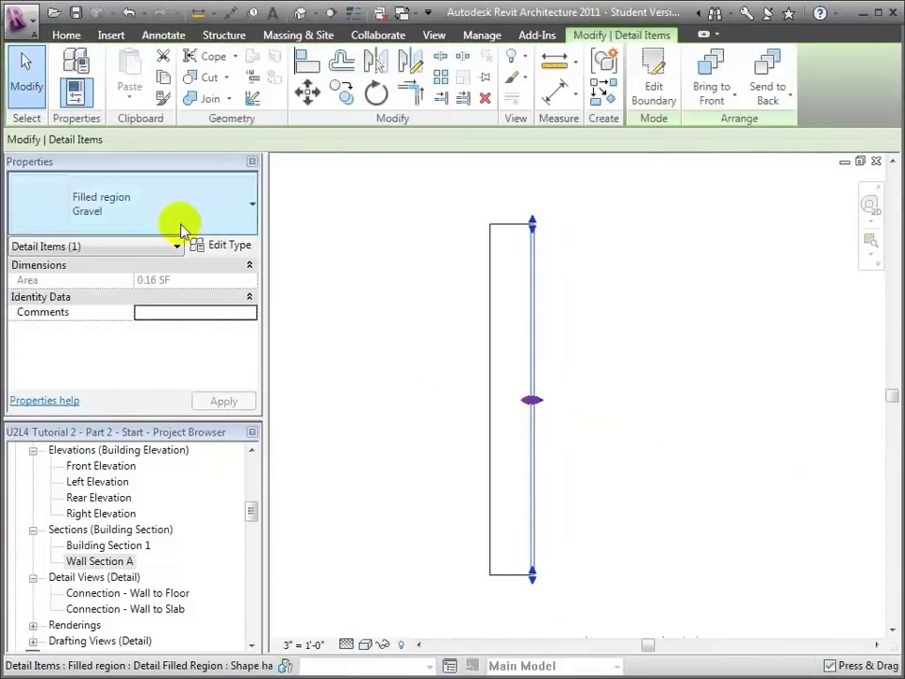
{"action": "left_click", "coordinate": [252, 209]}
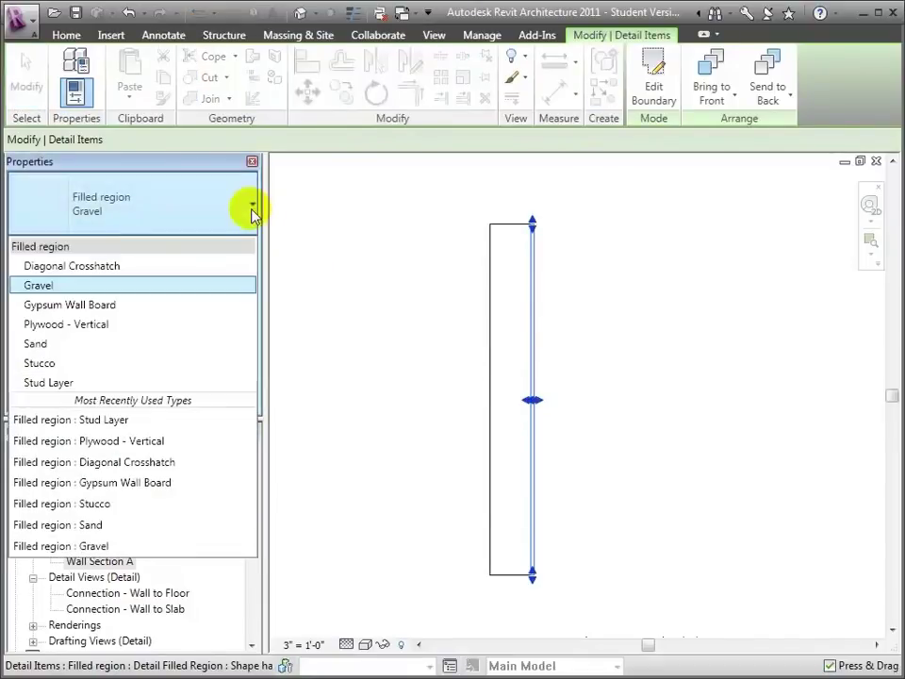
{"action": "left_click", "coordinate": [180, 308]}
{"action": "left_click", "coordinate": [386, 356]}
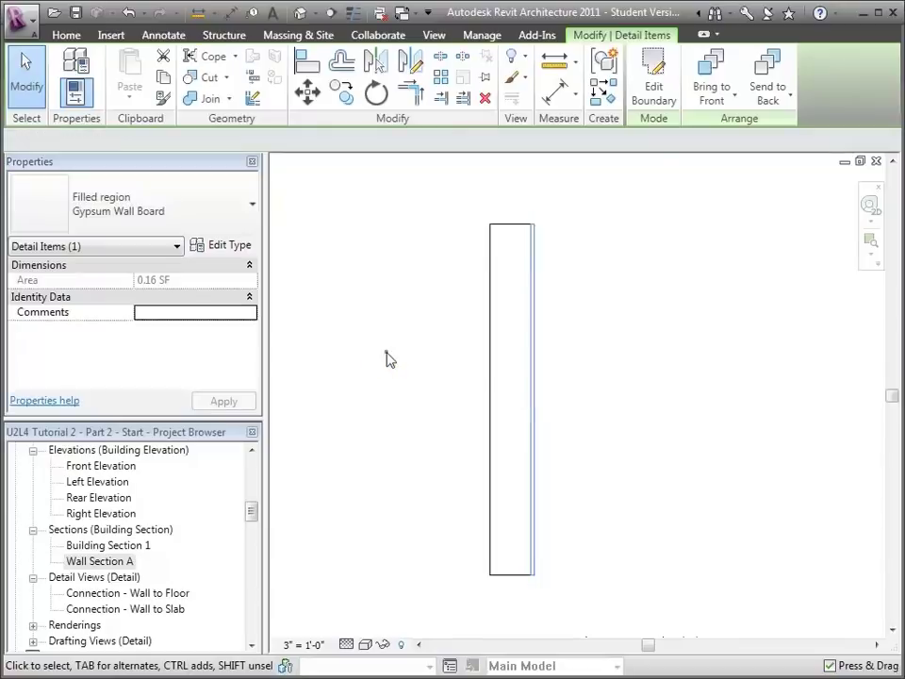
Step: Sketch a narrow filled region rectangle about 1'-6 1/2" tall, running down the stud layer's left edge from its top corner
{"action": "left_click", "coordinate": [873, 239]}
{"action": "left_click_drag", "start_coordinate": [447, 204], "coordinate": [617, 371]}
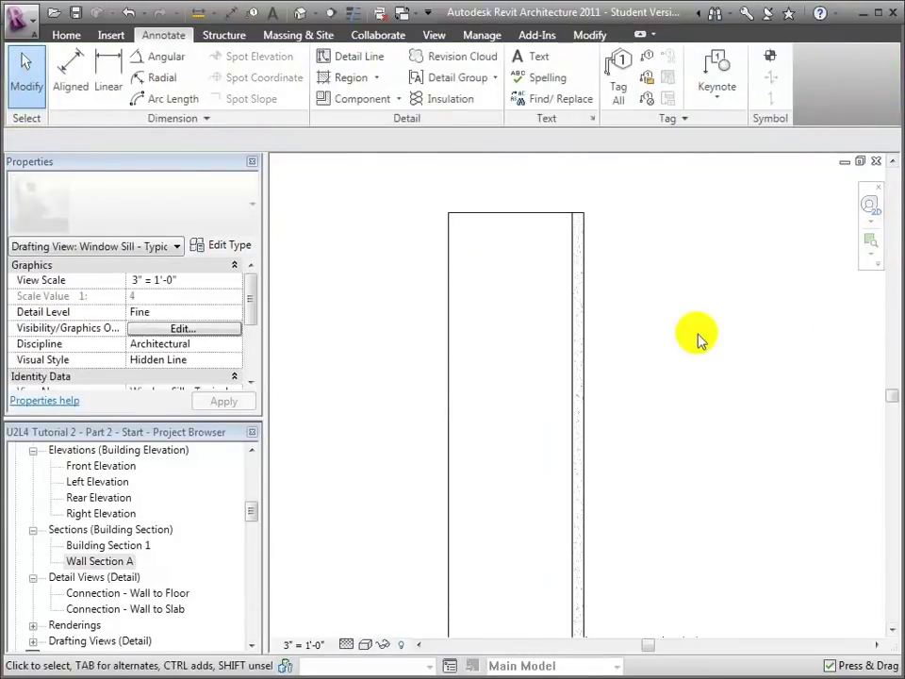
{"action": "left_click", "coordinate": [378, 82]}
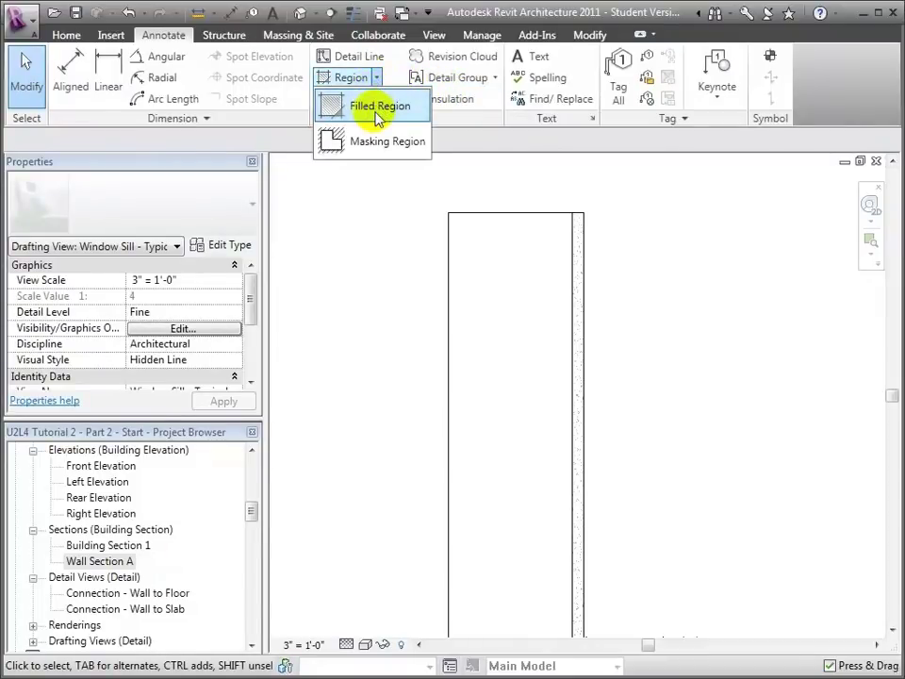
{"action": "left_click", "coordinate": [379, 109]}
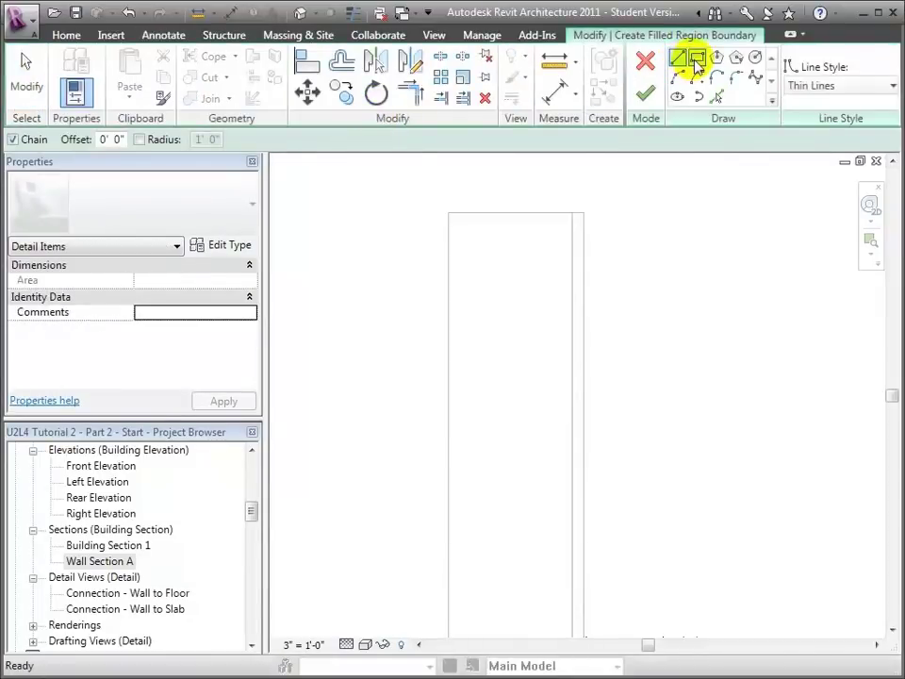
{"action": "left_click", "coordinate": [696, 60]}
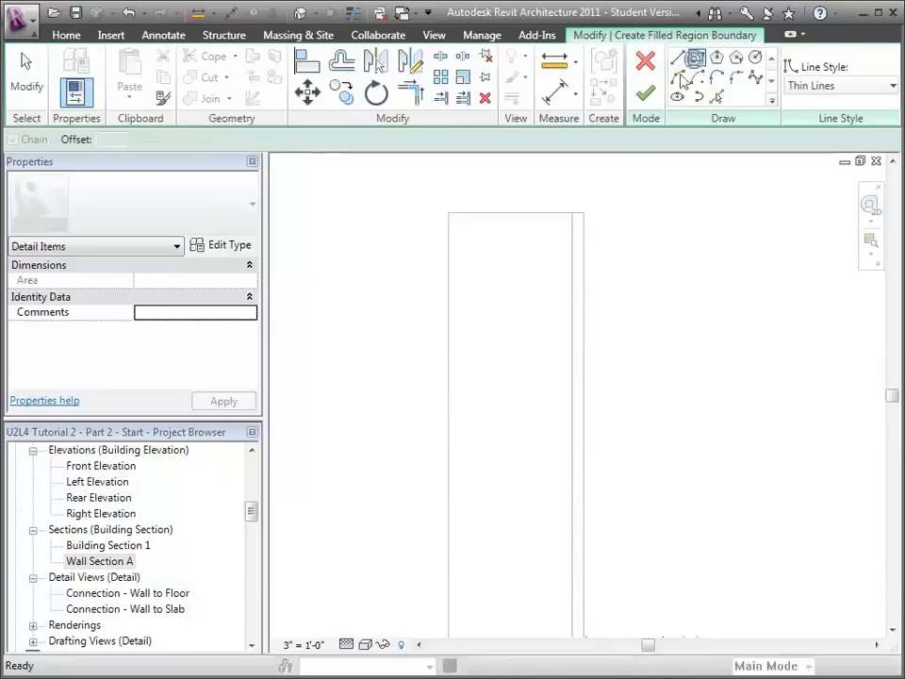
{"action": "left_click", "coordinate": [448, 212]}
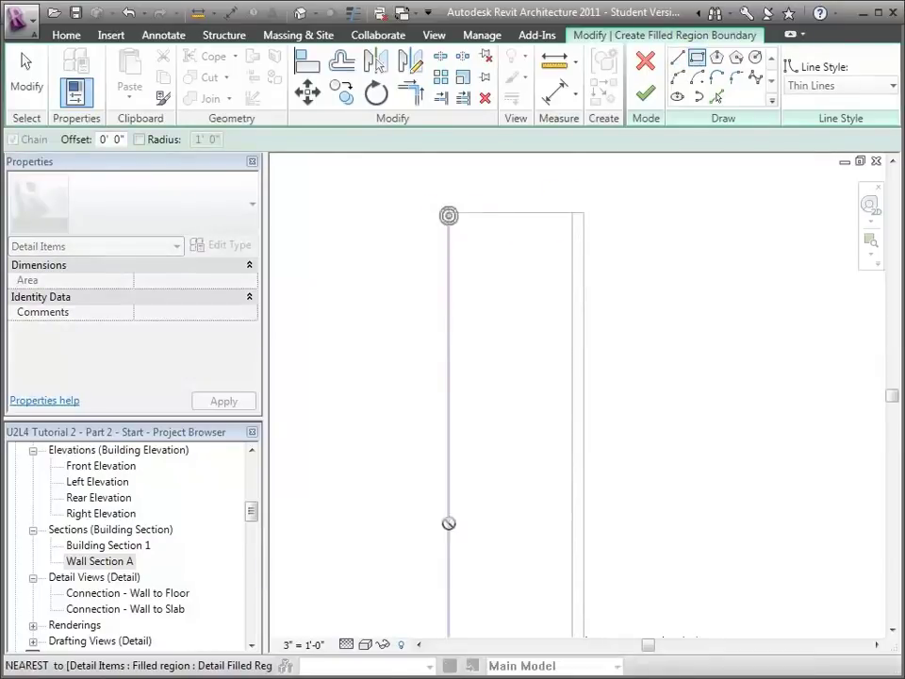
{"action": "left_click", "coordinate": [426, 654]}
Step: Set the width of the narrow rectangle left of the stud layer to 1/2"
{"action": "left_click", "coordinate": [437, 178]}
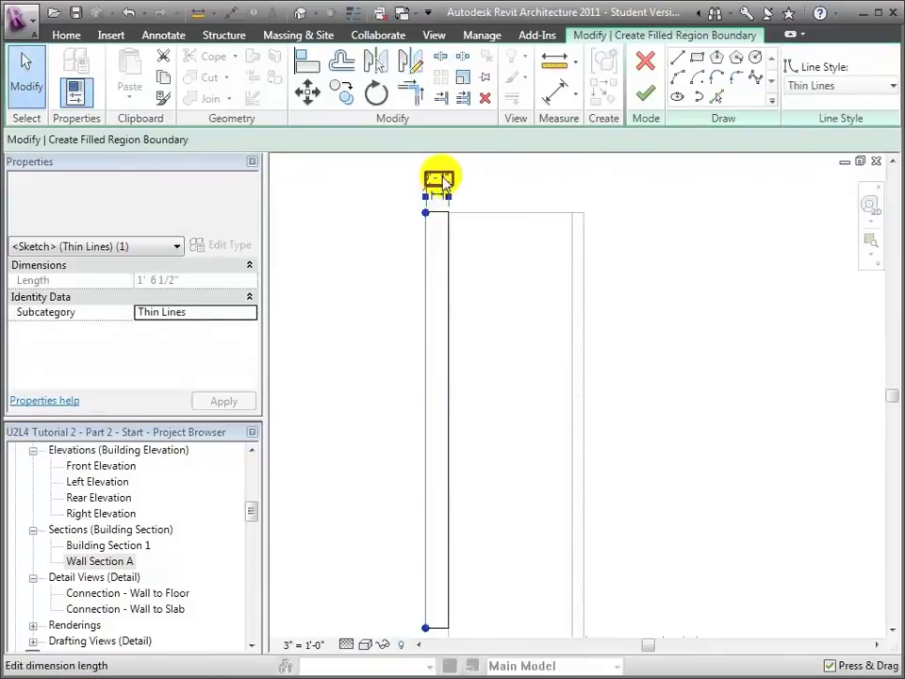
{"action": "left_click", "coordinate": [439, 174]}
{"action": "type", "text": "0 0.5"}
{"action": "key", "text": "Return"}
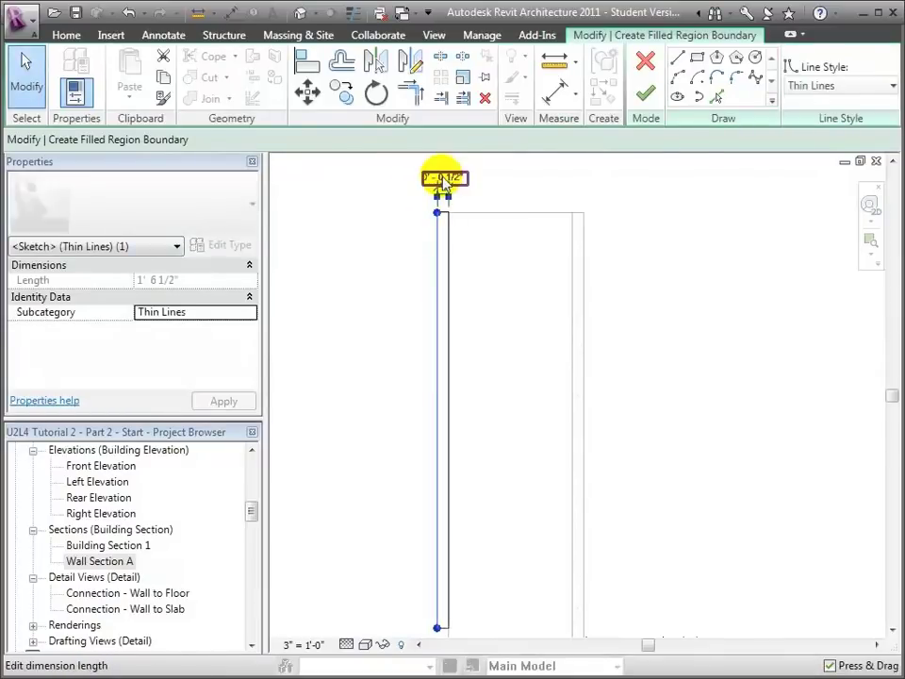
Step: Finish the narrow filled region on the stud layer's left side and change it to the Plywood - Vertical type
{"action": "left_click", "coordinate": [646, 92]}
{"action": "left_click", "coordinate": [252, 207]}
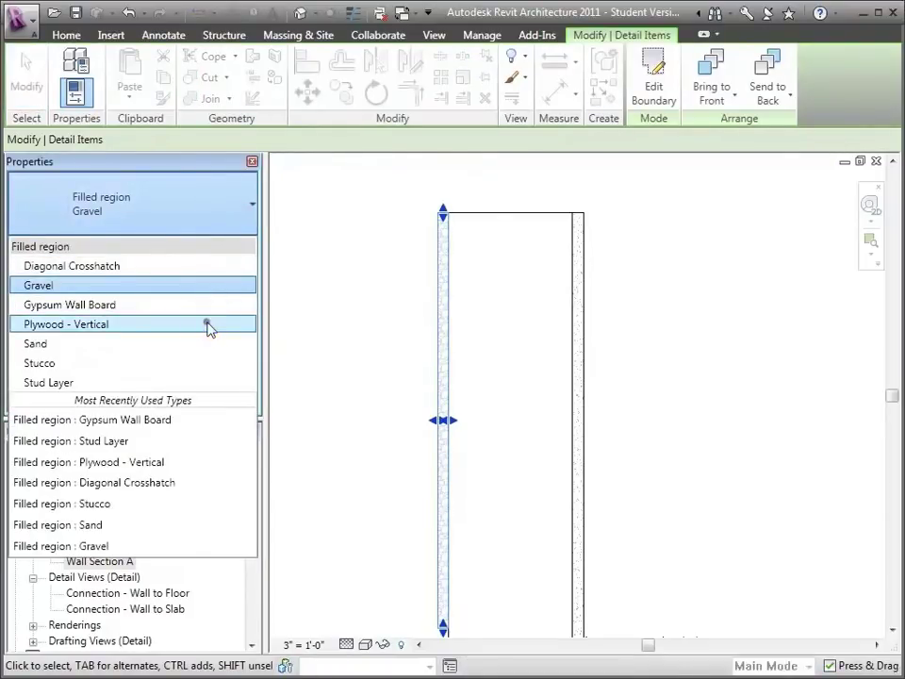
{"action": "left_click", "coordinate": [206, 325]}
{"action": "left_click", "coordinate": [646, 222]}
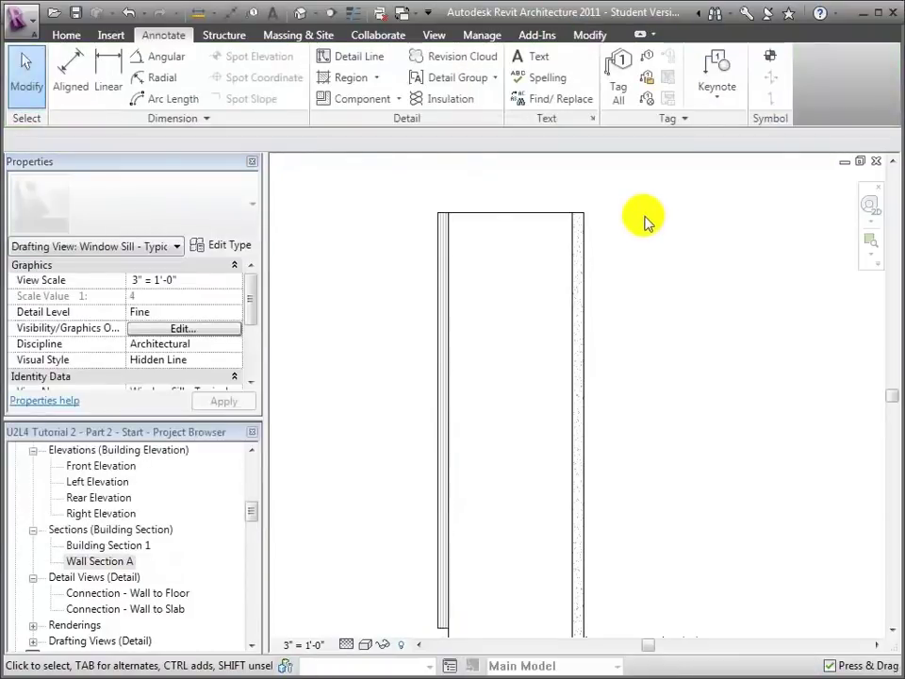
Step: Sketch a filled region rectangle about 1" wide and 1'-6 1/2" tall along the plywood layer's left edge, starting from its top corner
{"action": "left_click", "coordinate": [376, 79]}
{"action": "left_click", "coordinate": [380, 109]}
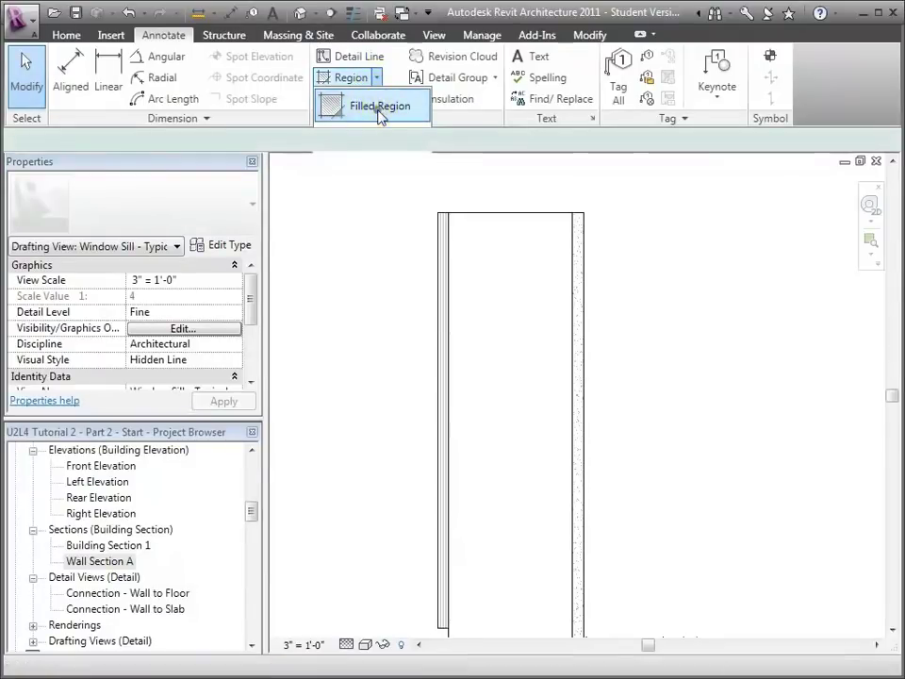
{"action": "left_click", "coordinate": [697, 57]}
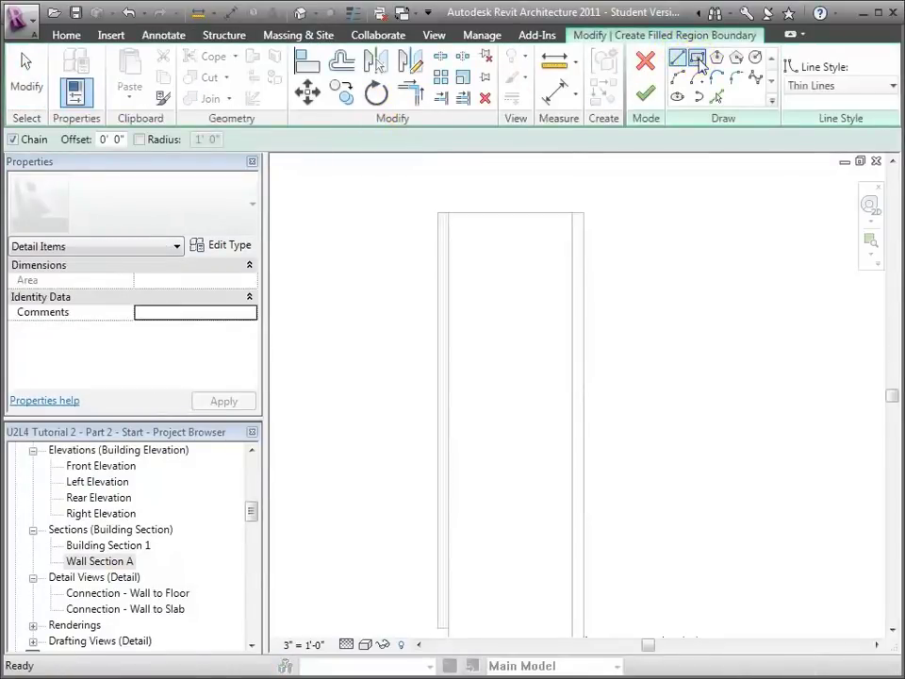
{"action": "left_click", "coordinate": [483, 212]}
{"action": "left_click", "coordinate": [415, 626]}
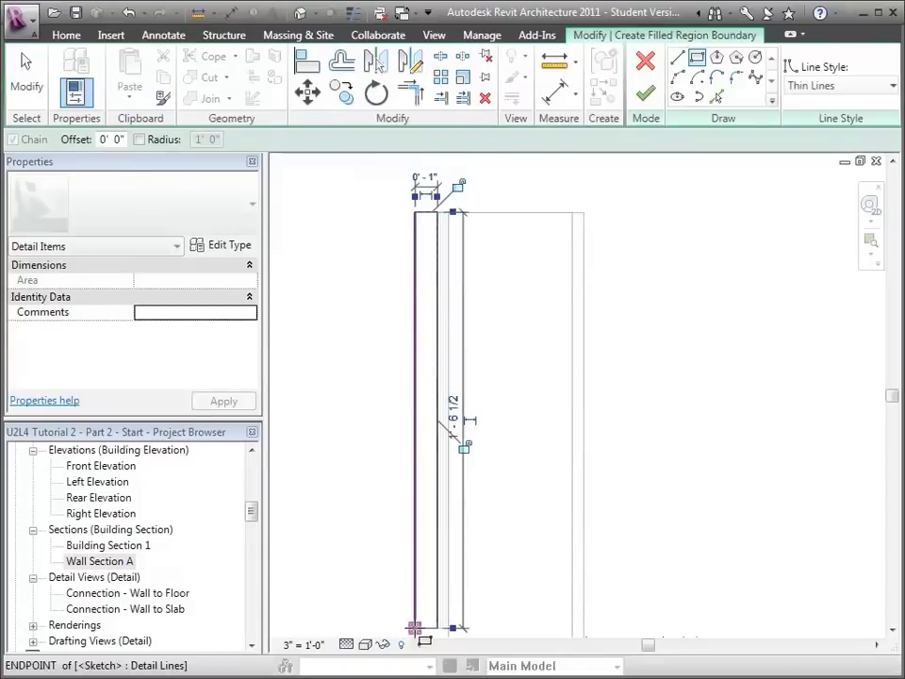
{"action": "key", "text": "Escape"}
{"action": "key", "text": "Escape"}
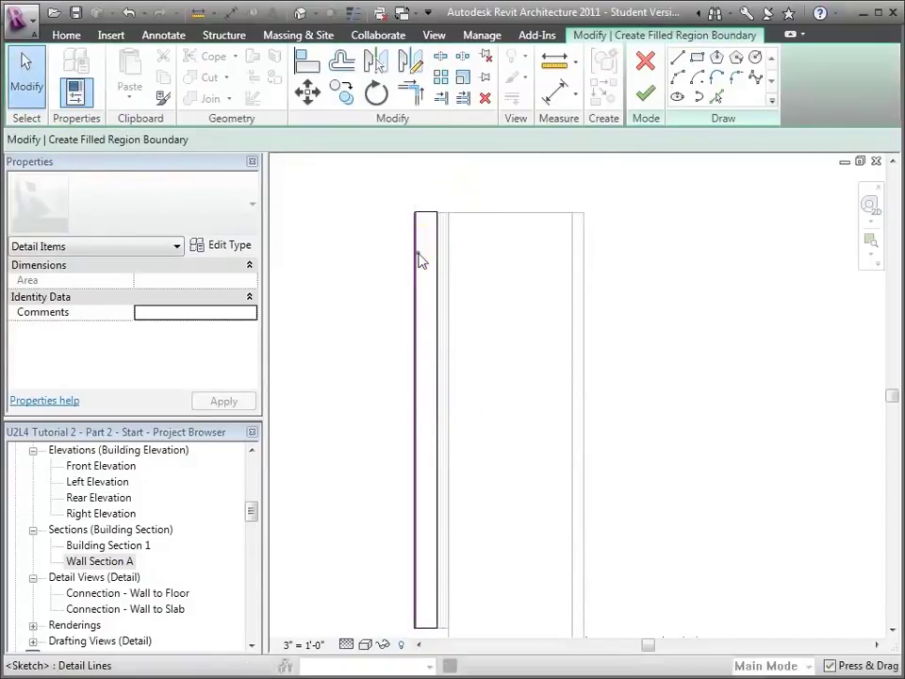
Step: Set the new rectangle's width to 7/8" by moving its left edge, and finish the filled region
{"action": "left_click", "coordinate": [420, 257]}
{"action": "left_click", "coordinate": [425, 179]}
{"action": "type", "text": "0 0 7/8"}
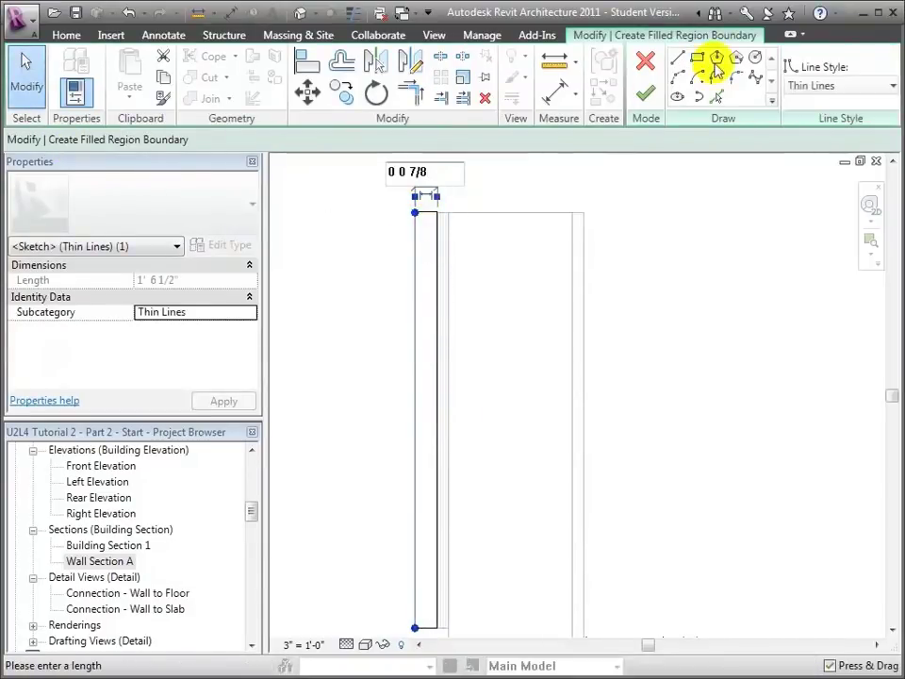
{"action": "left_click", "coordinate": [645, 92]}
Step: Change the outermost filled region, left of the plywood layer, to the Stucco type
{"action": "left_click", "coordinate": [250, 208]}
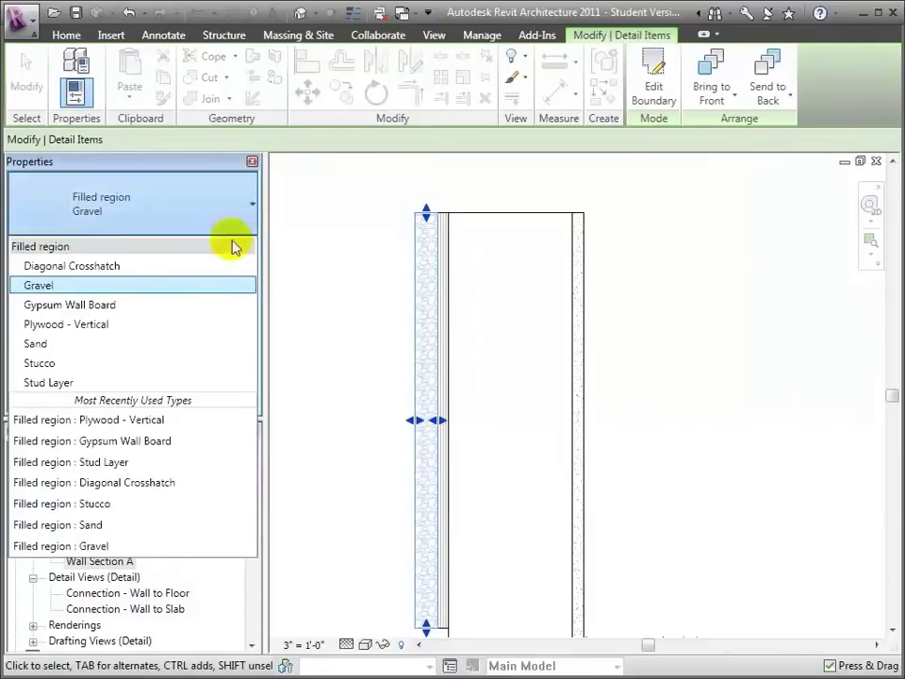
{"action": "left_click", "coordinate": [158, 363]}
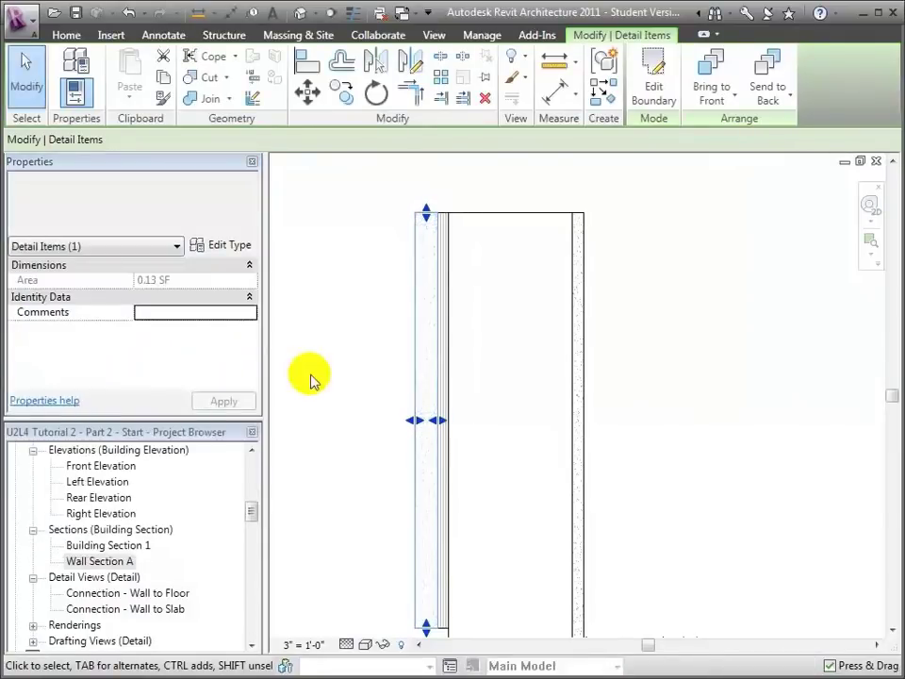
{"action": "left_click", "coordinate": [310, 378]}
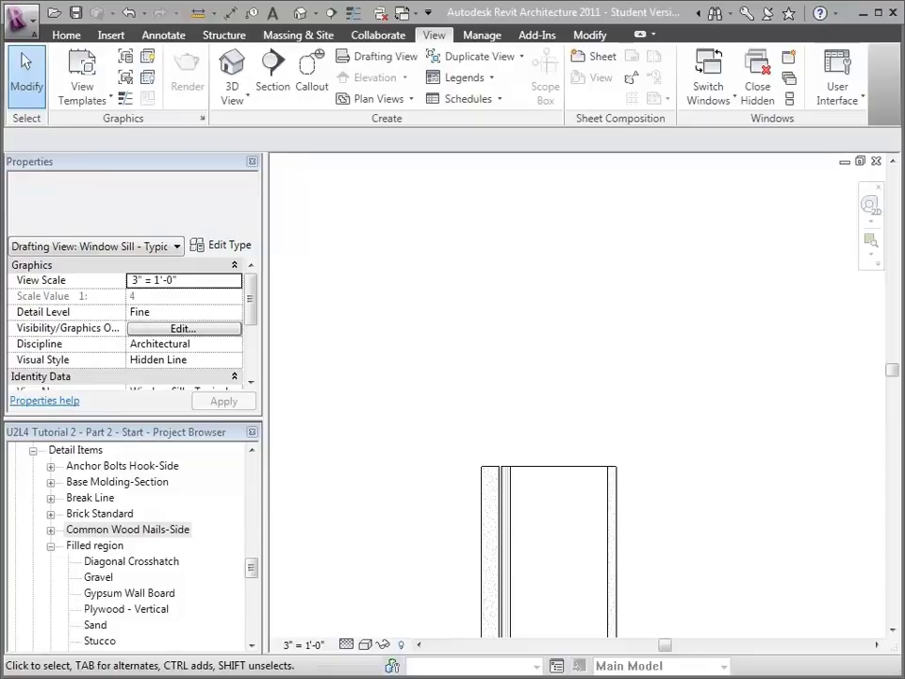
Step: Place two 2x6 Nominal Cut Lumber-Section components, laid flat and stacked, at the top of the stud layer
{"action": "left_click", "coordinate": [166, 36]}
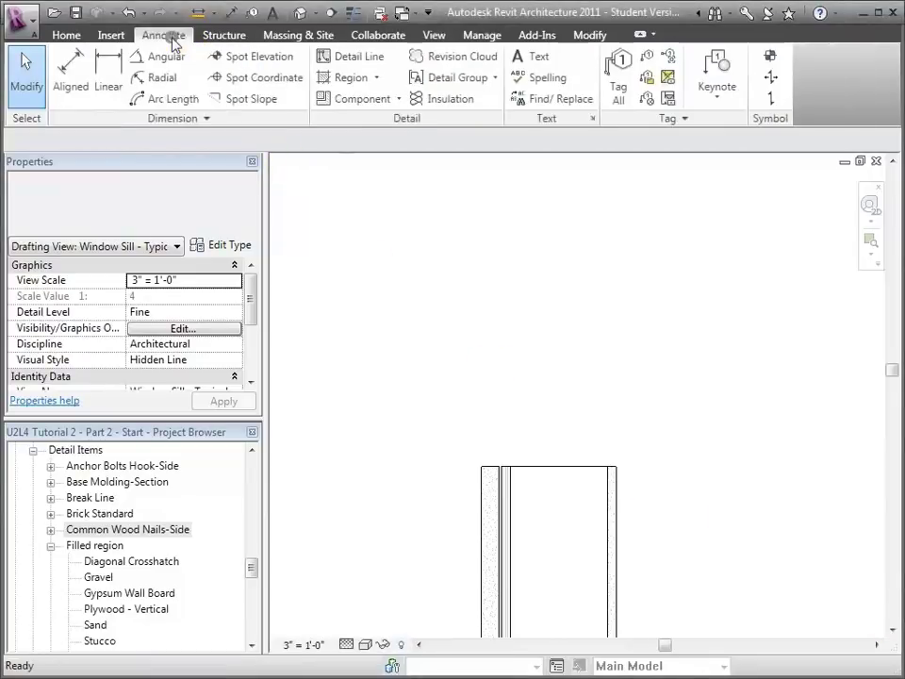
{"action": "left_click", "coordinate": [348, 102]}
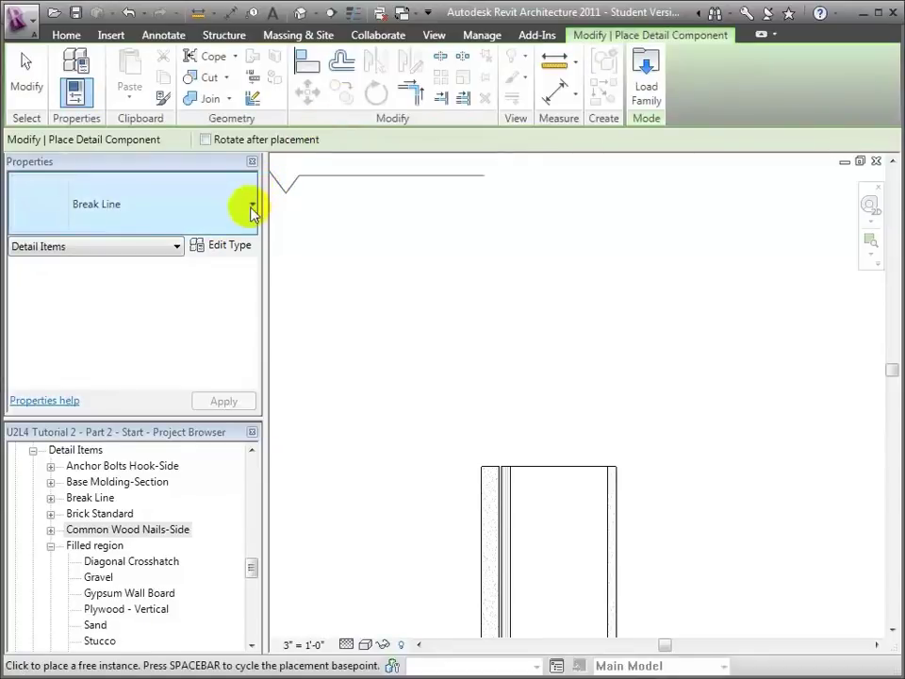
{"action": "left_click", "coordinate": [252, 205]}
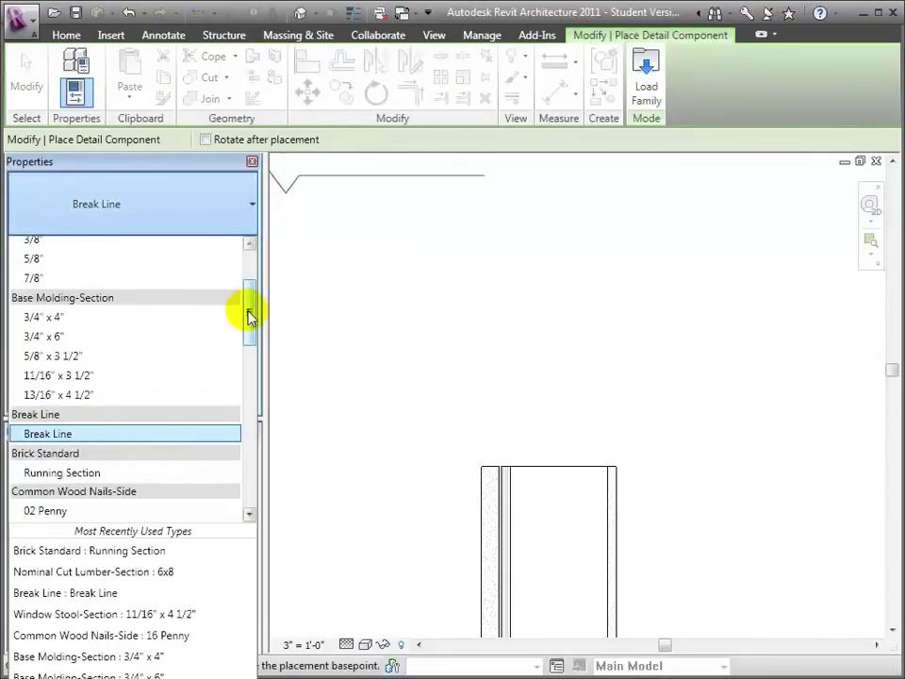
{"action": "left_click_drag", "start_coordinate": [250, 316], "coordinate": [242, 435]}
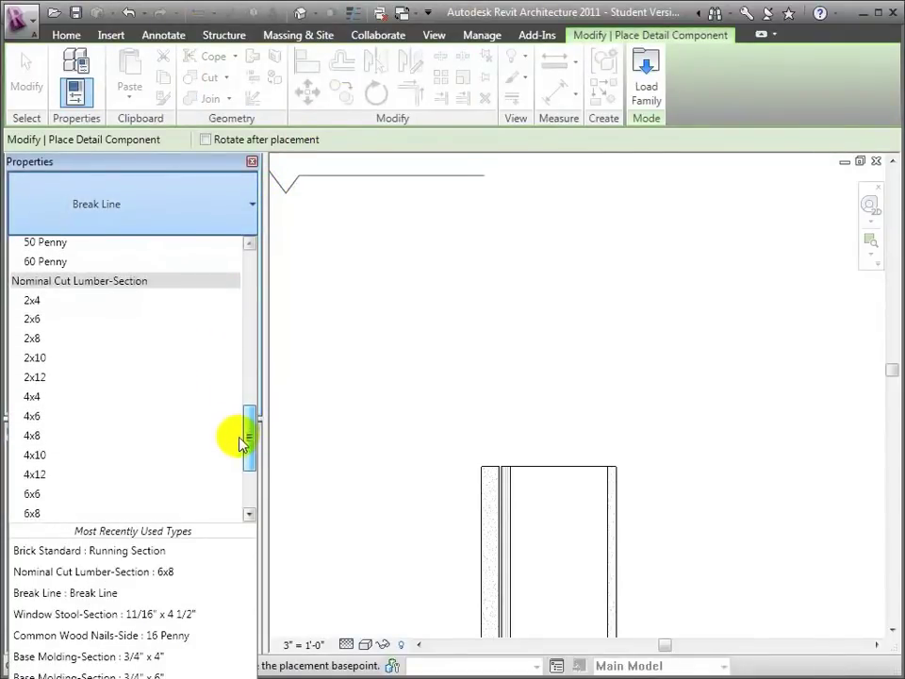
{"action": "left_click", "coordinate": [75, 318]}
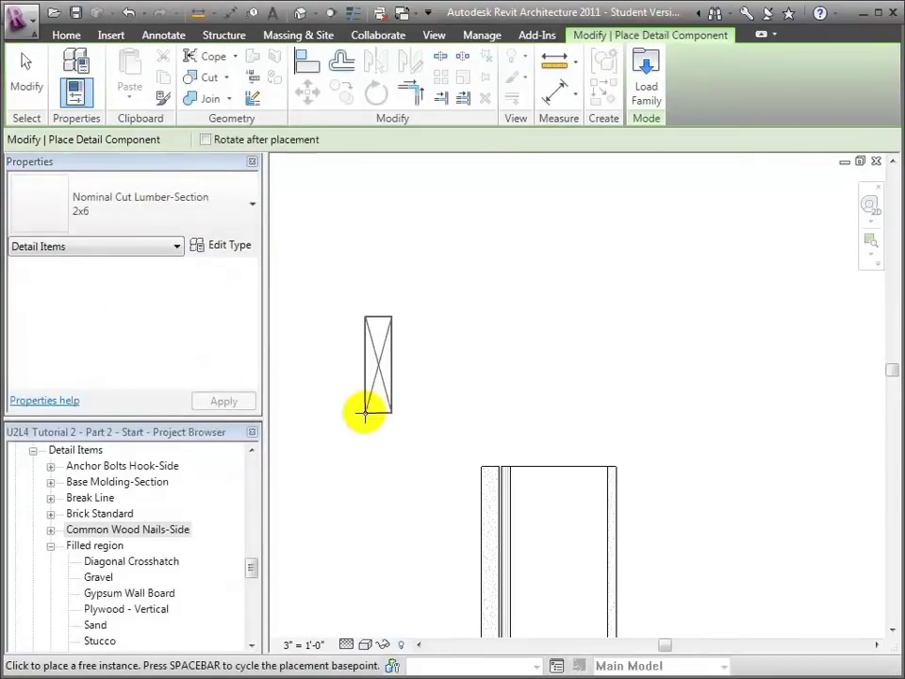
{"action": "key", "text": "space"}
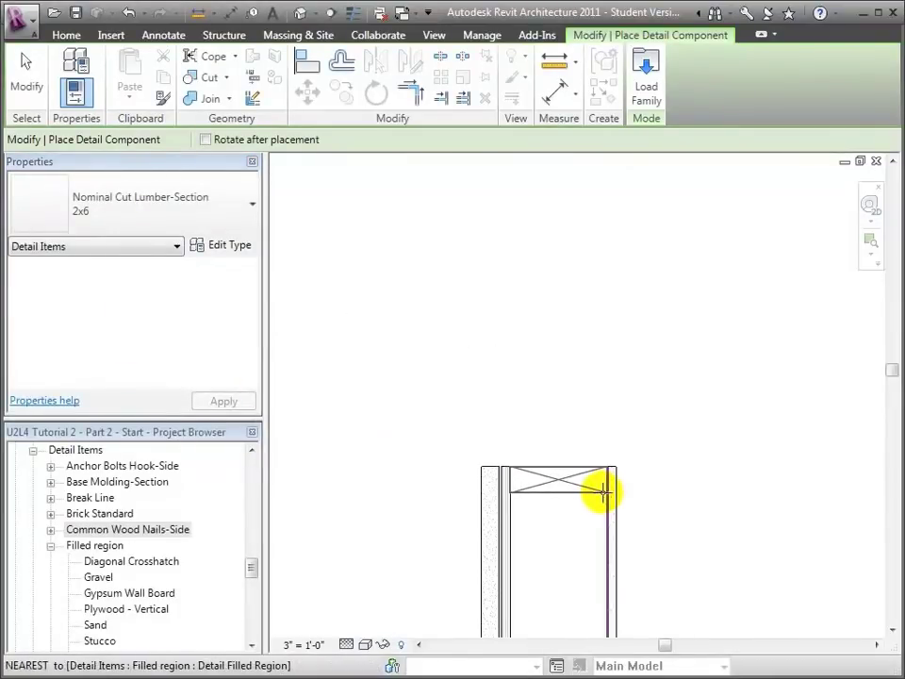
{"action": "left_click", "coordinate": [604, 491]}
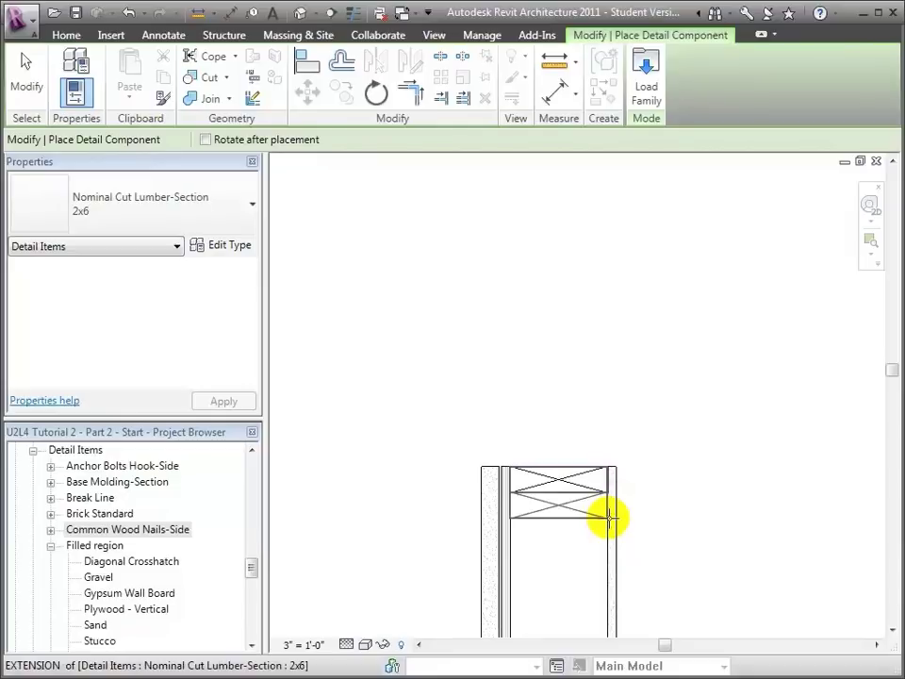
{"action": "left_click", "coordinate": [609, 517]}
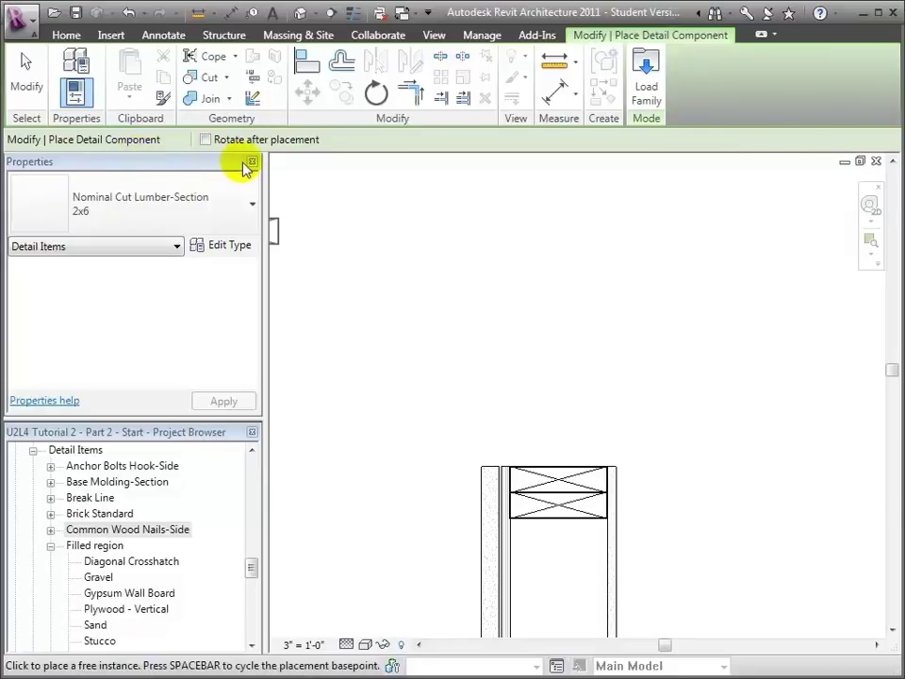
Step: Import Manufacturer_Window_Sill_Detail.dwg with Manual - Center positioning and place it on top of the wall, its flashing leg just outside the plywood
{"action": "left_click", "coordinate": [114, 37]}
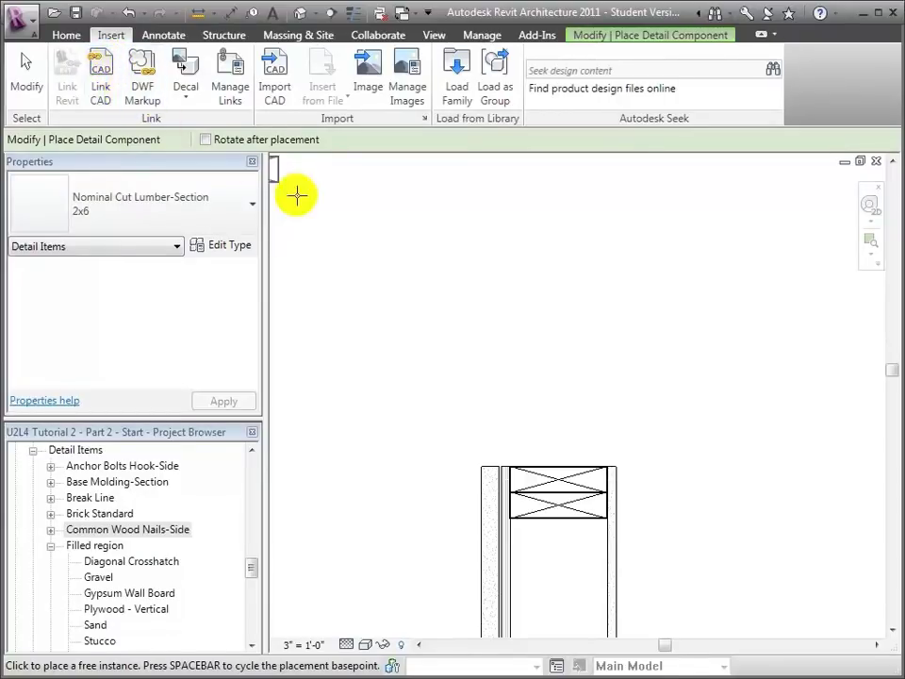
{"action": "left_click", "coordinate": [276, 75]}
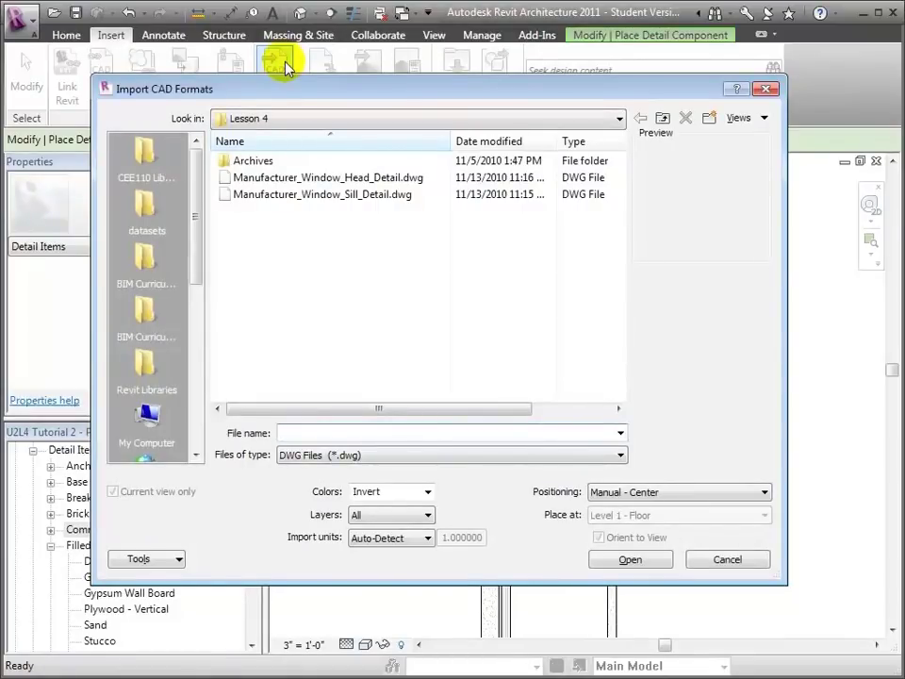
{"action": "left_click", "coordinate": [311, 195]}
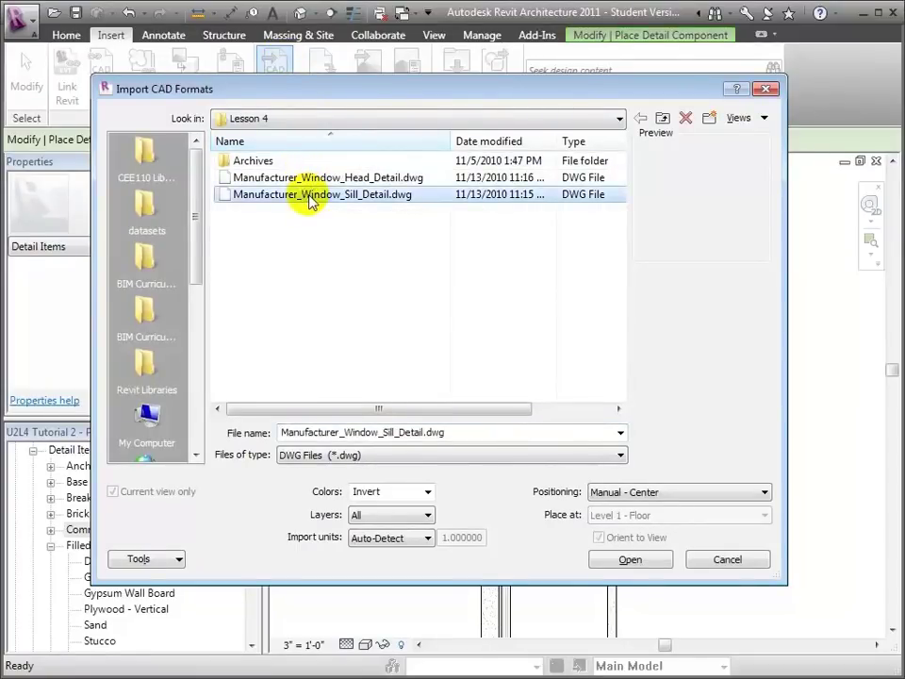
{"action": "left_click", "coordinate": [636, 490]}
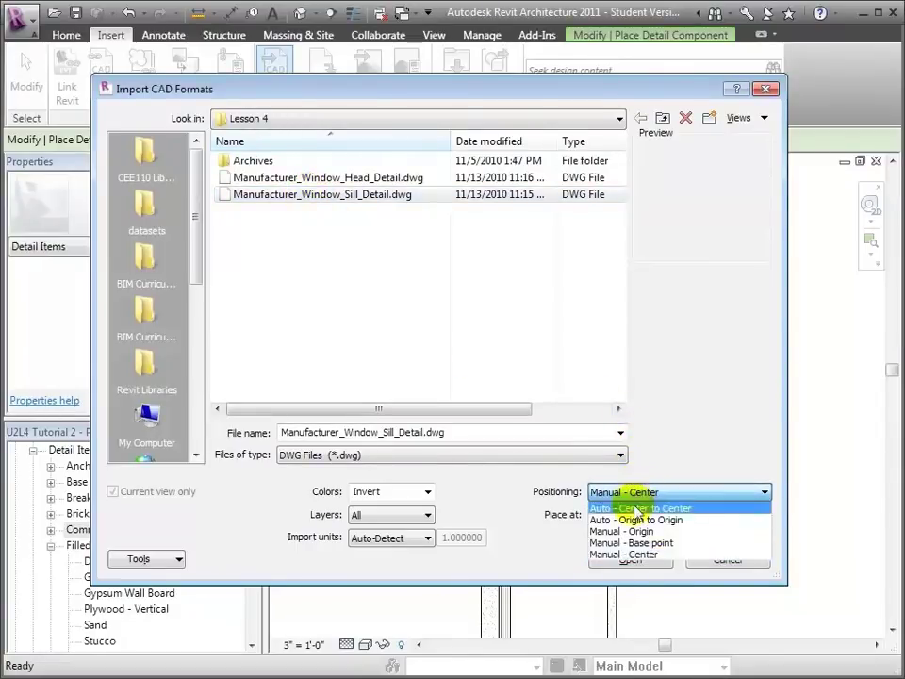
{"action": "left_click", "coordinate": [626, 556]}
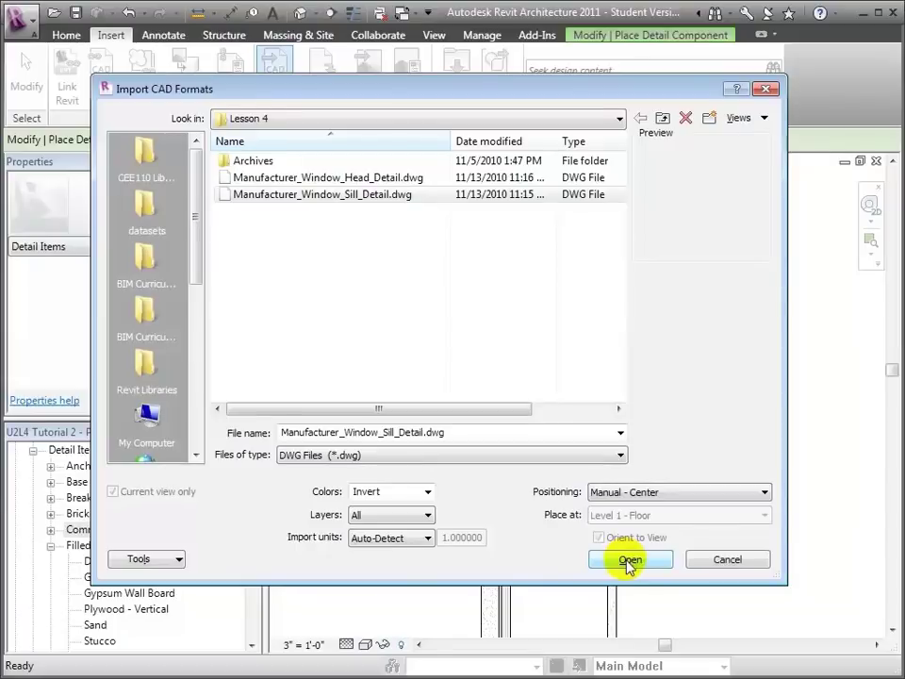
{"action": "left_click", "coordinate": [627, 560]}
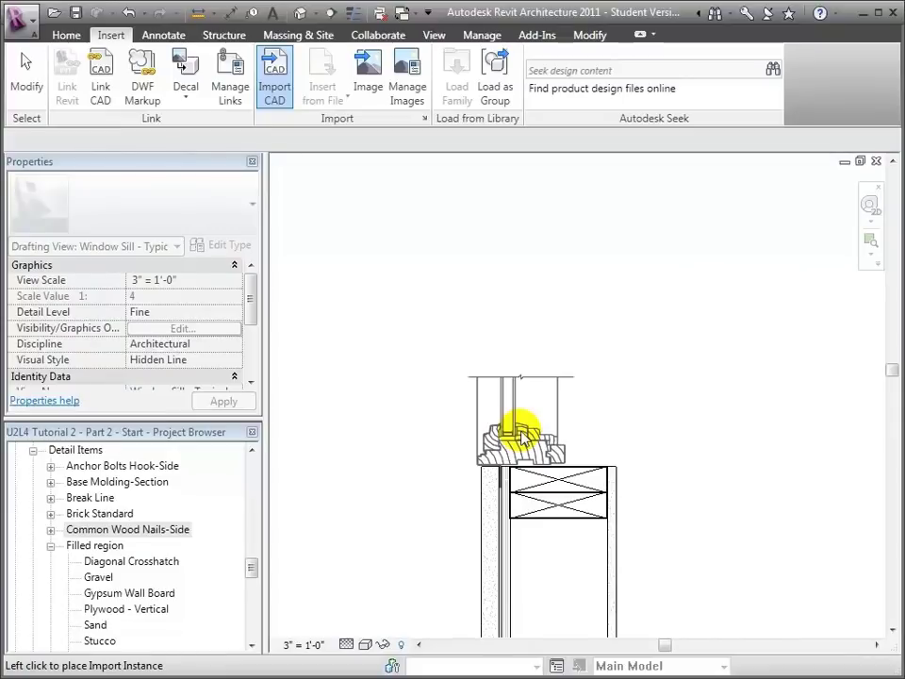
{"action": "left_click", "coordinate": [522, 436]}
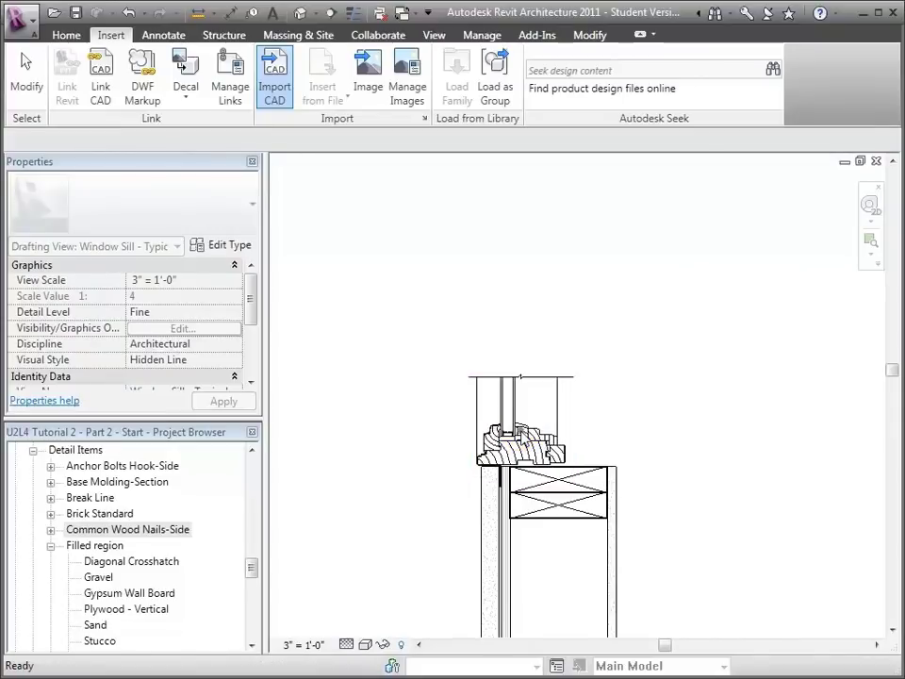
{"action": "key", "text": "c"}
{"action": "key", "text": "m"}
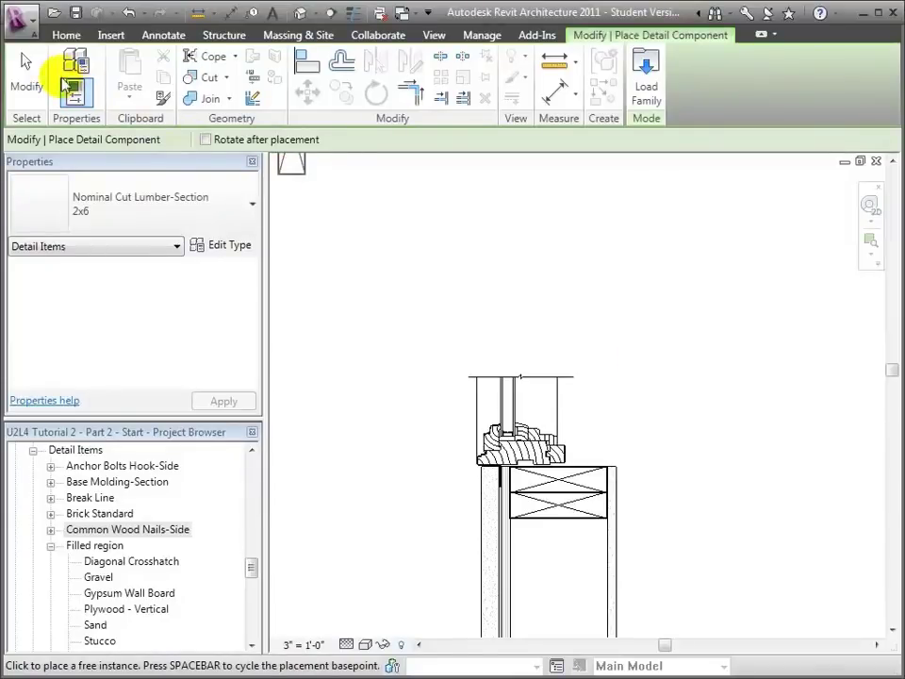
{"action": "left_click", "coordinate": [26, 75]}
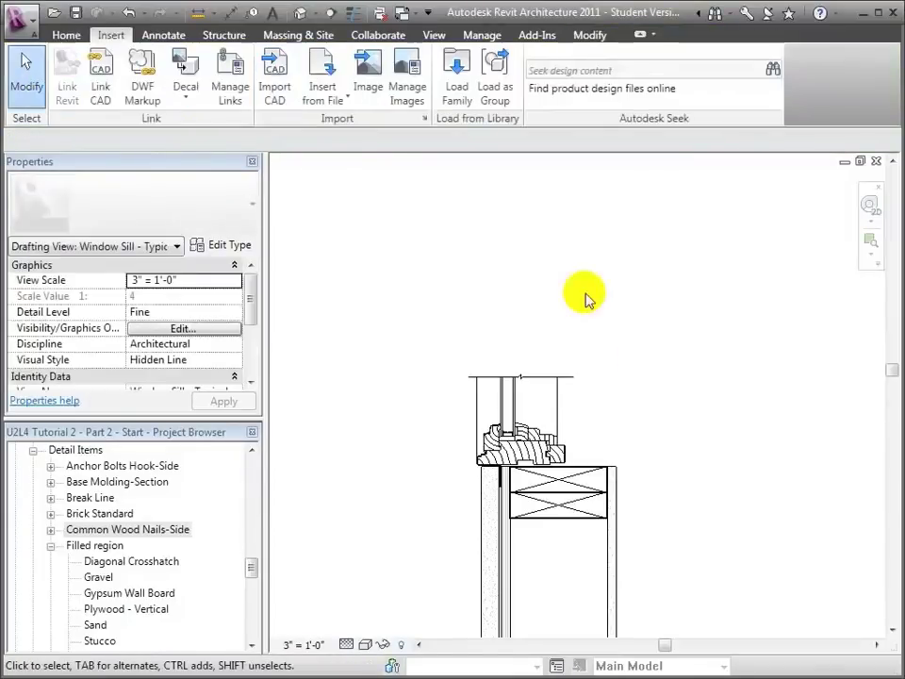
Step: Place a 10 Penny Common Wood Nails-Side component horizontally from the flashing through the plywood into the upper 2x6
{"action": "left_click", "coordinate": [871, 241]}
{"action": "left_click_drag", "start_coordinate": [448, 384], "coordinate": [586, 495]}
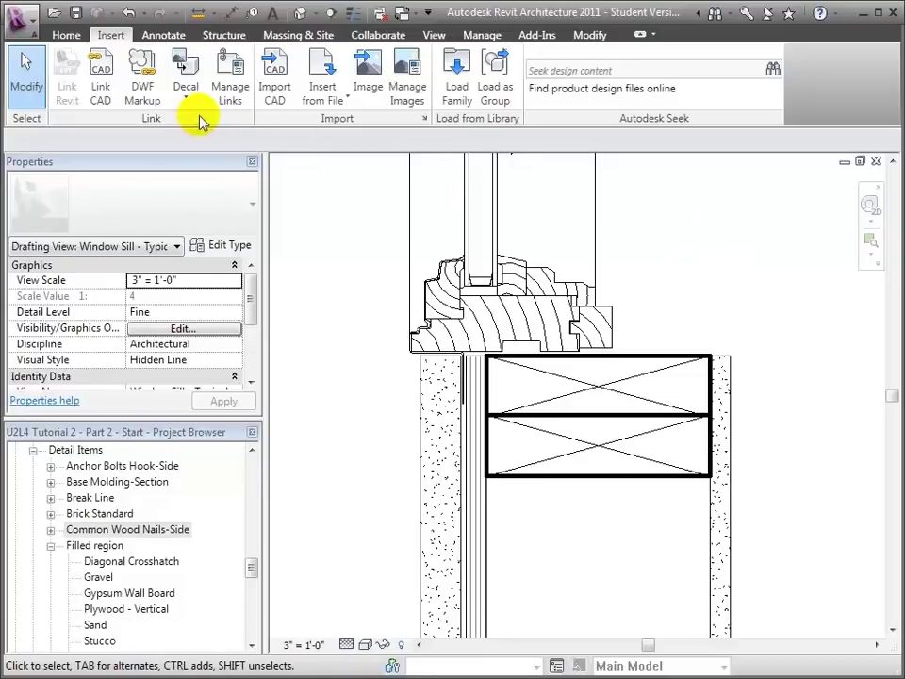
{"action": "left_click", "coordinate": [167, 36]}
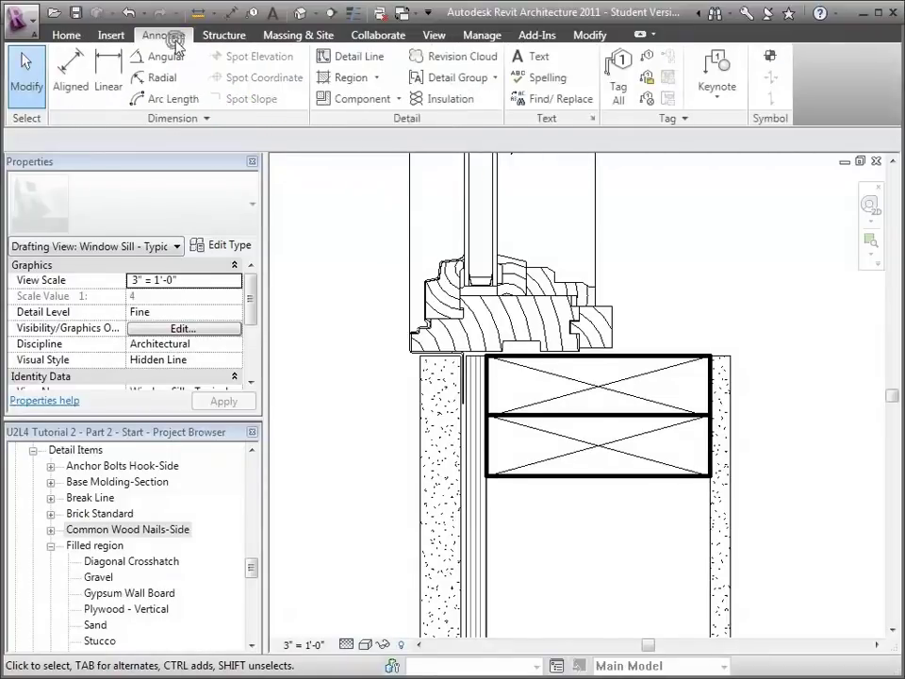
{"action": "left_click", "coordinate": [330, 98]}
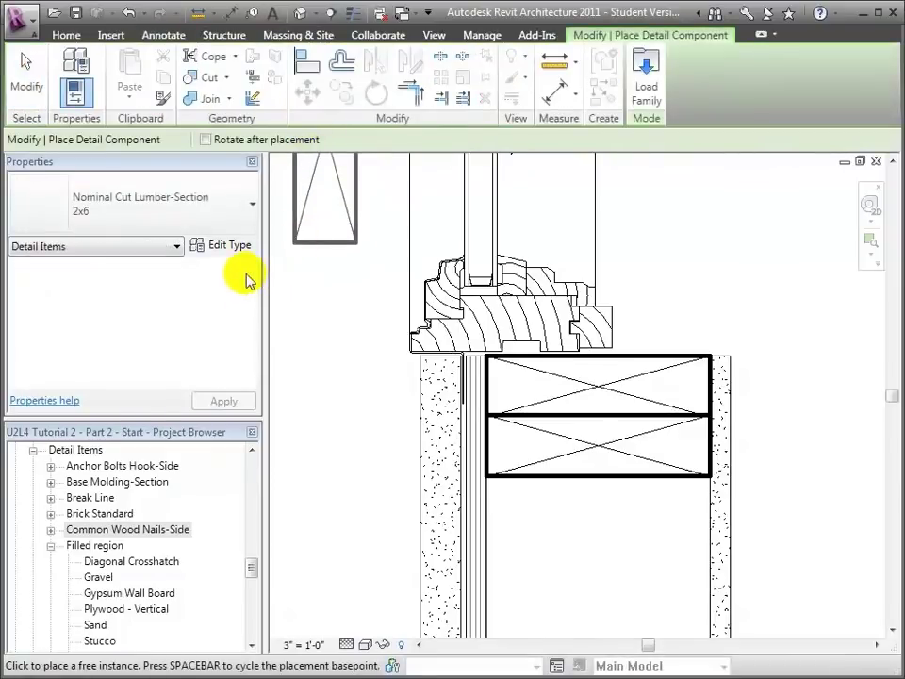
{"action": "left_click", "coordinate": [248, 208]}
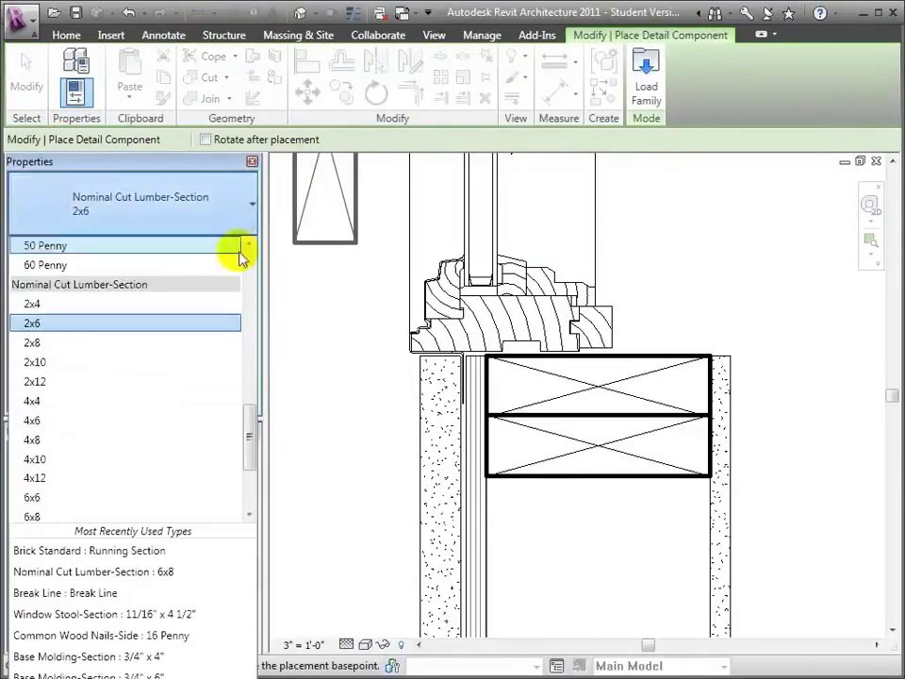
{"action": "left_click_drag", "start_coordinate": [249, 420], "coordinate": [249, 356]}
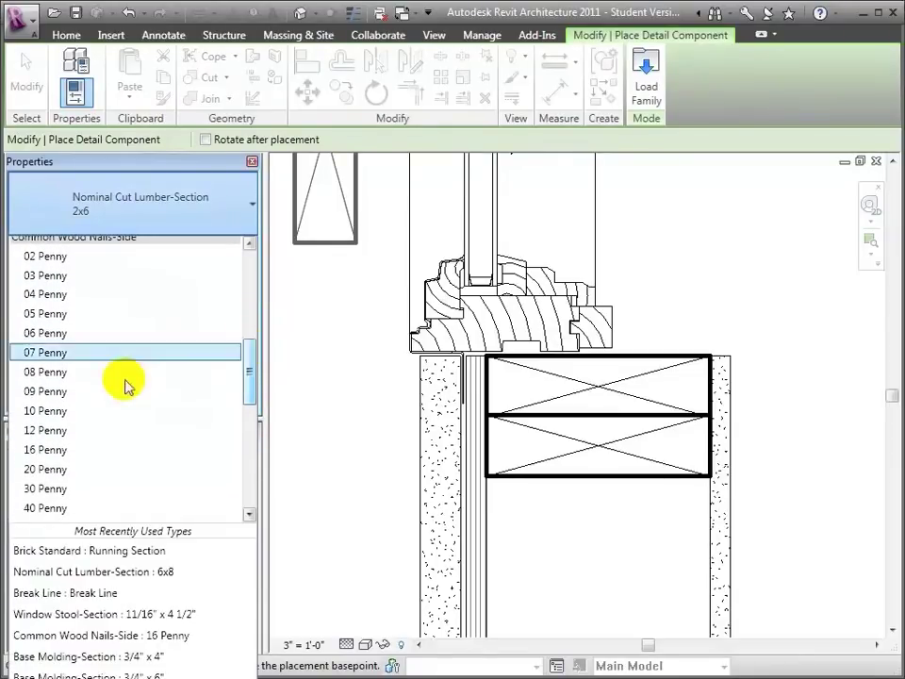
{"action": "left_click", "coordinate": [51, 415]}
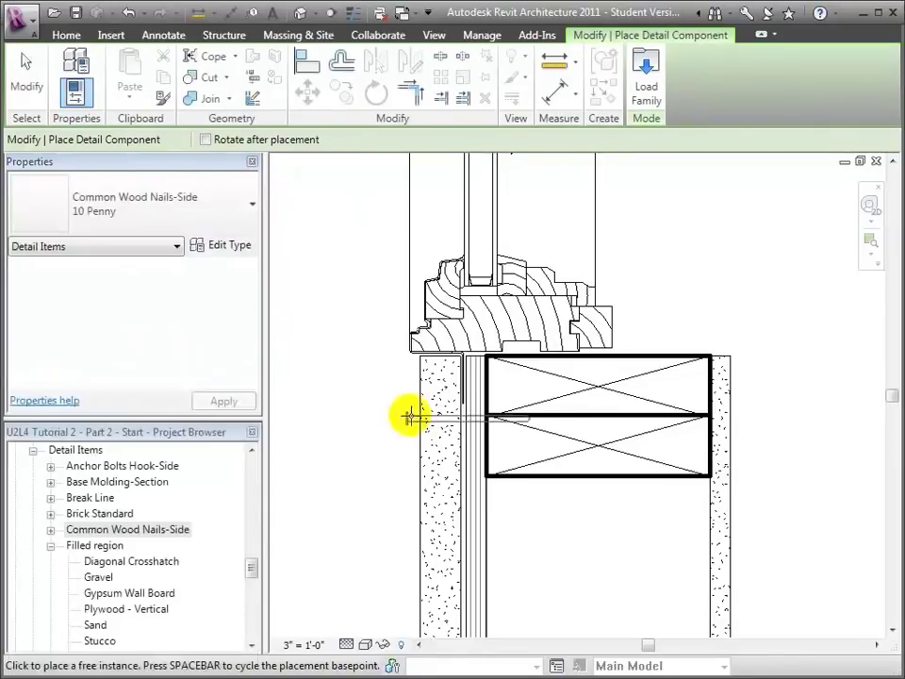
{"action": "left_click", "coordinate": [458, 379]}
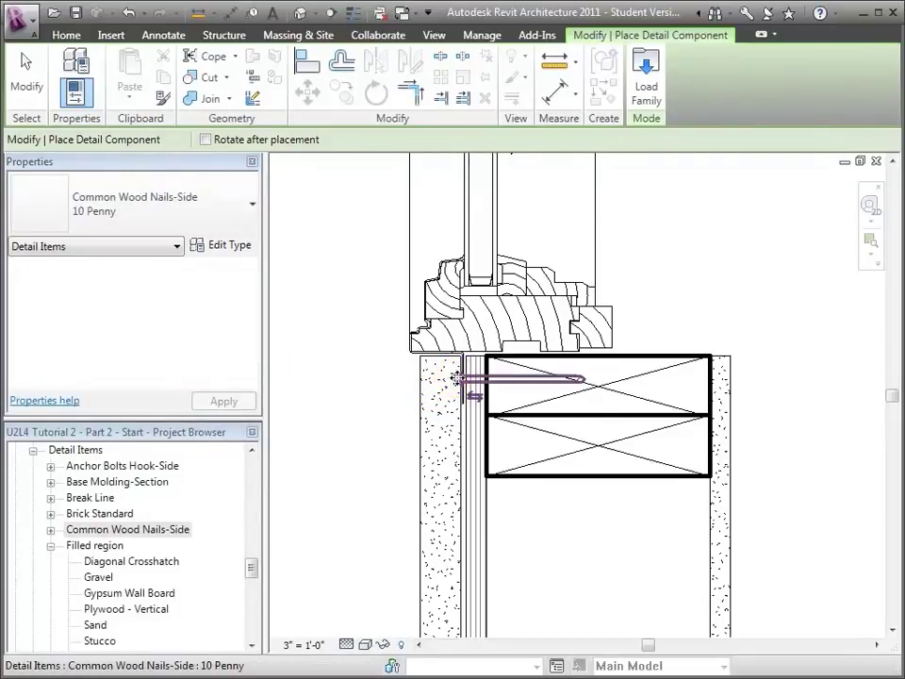
{"action": "left_click", "coordinate": [28, 71]}
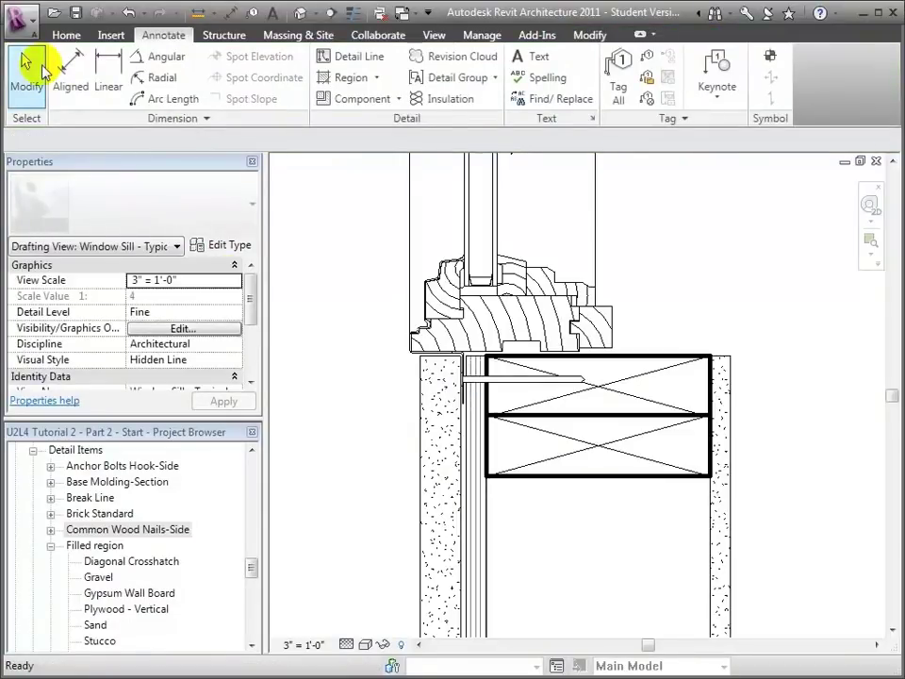
Step: Place 5 1/2" wide batt insulation down the centre of the stud layer, from the underside of the lower 2x6 to the wall's bottom
{"action": "key", "text": "z"}
{"action": "key", "text": "o"}
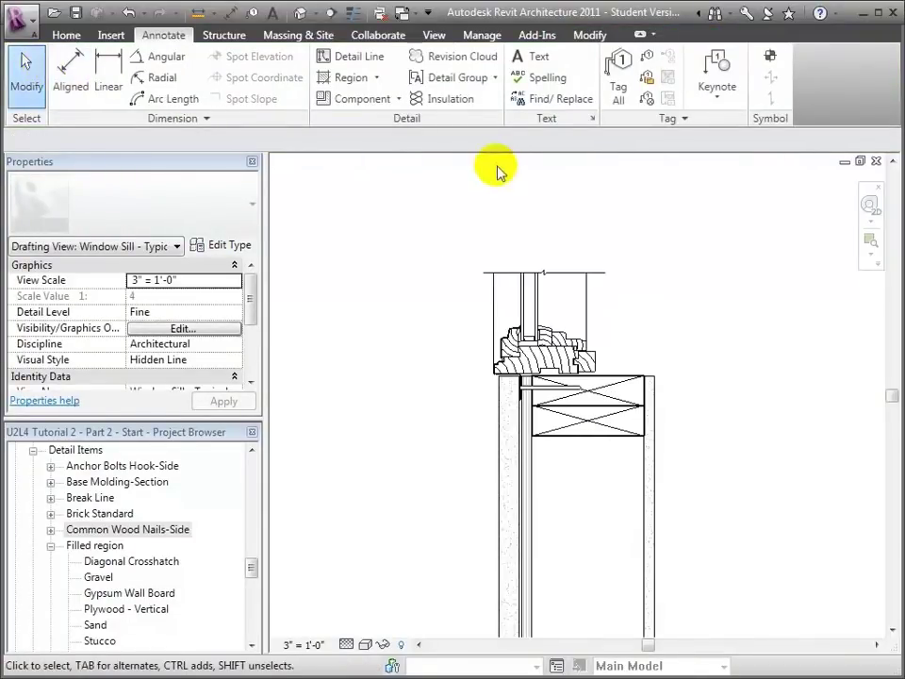
{"action": "left_click_drag", "start_coordinate": [893, 401], "coordinate": [893, 419]}
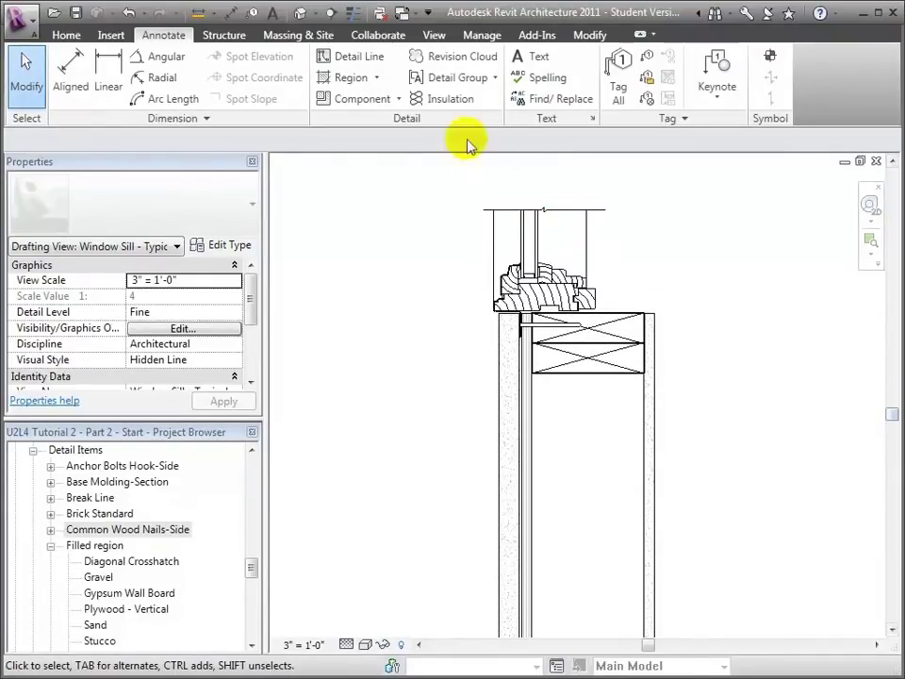
{"action": "left_click", "coordinate": [450, 100]}
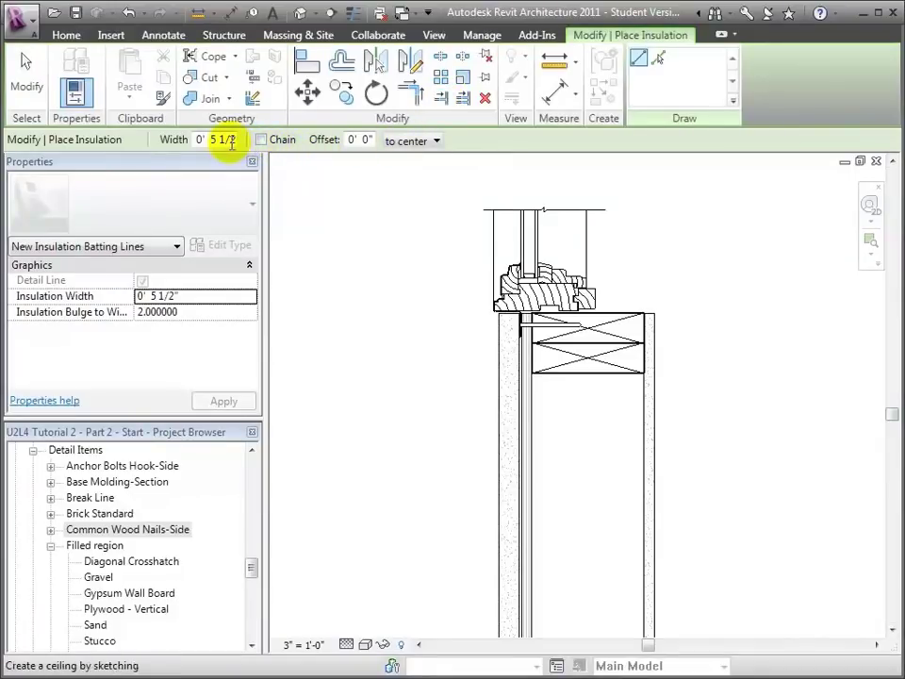
{"action": "left_click", "coordinate": [587, 376]}
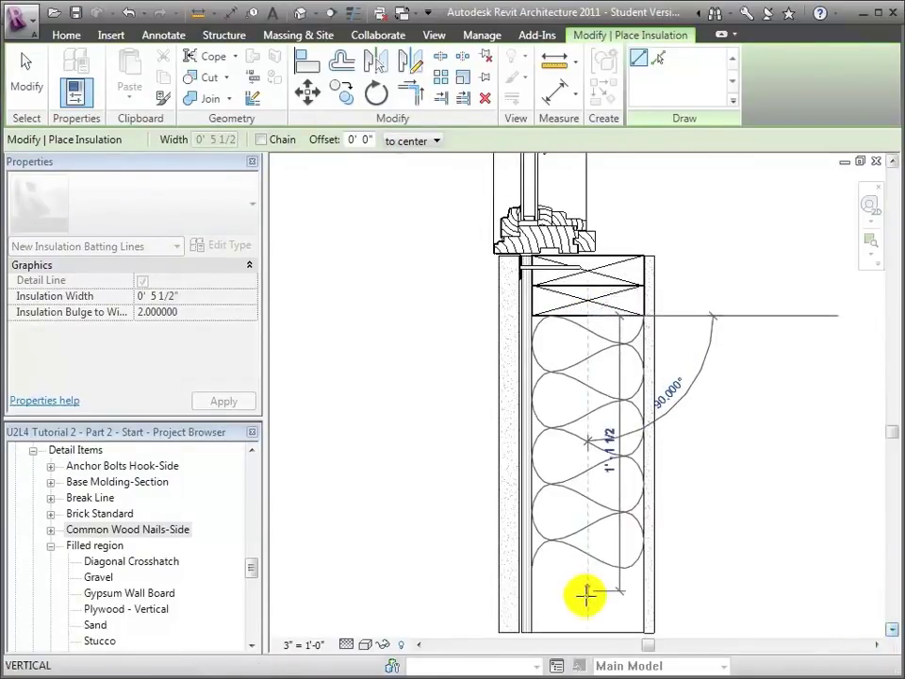
{"action": "left_click", "coordinate": [585, 629]}
{"action": "key", "text": "Escape"}
{"action": "key", "text": "Escape"}
Step: Place an 11/16" x 4 1/2" Window Stool-Section component on top of the upper 2x6, just inside the window frame and overhanging the gypsum board
{"action": "left_click_drag", "start_coordinate": [892, 431], "coordinate": [889, 403]}
{"action": "left_click", "coordinate": [872, 247]}
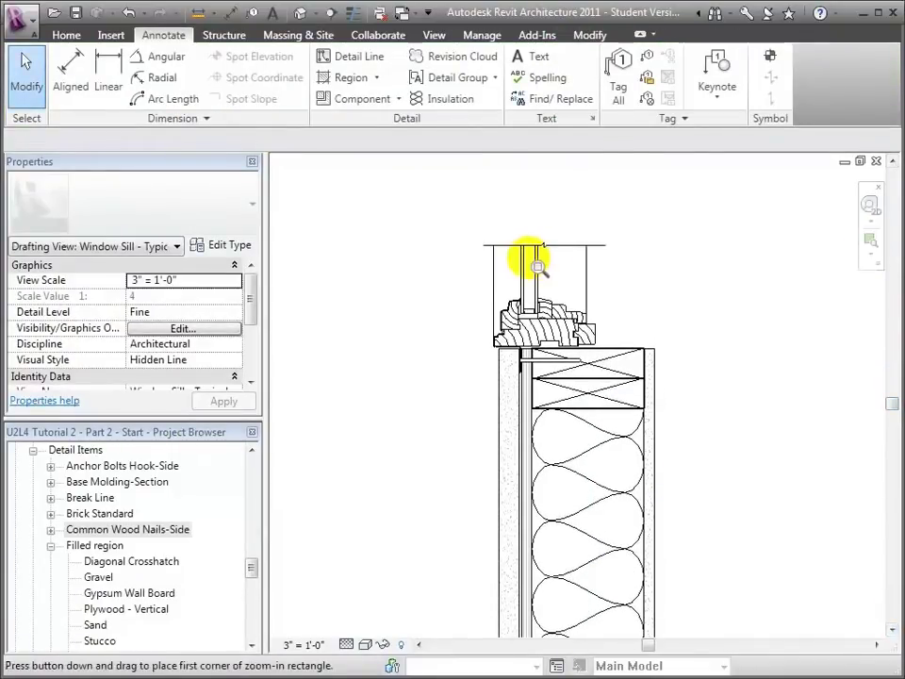
{"action": "left_click_drag", "start_coordinate": [472, 268], "coordinate": [760, 500]}
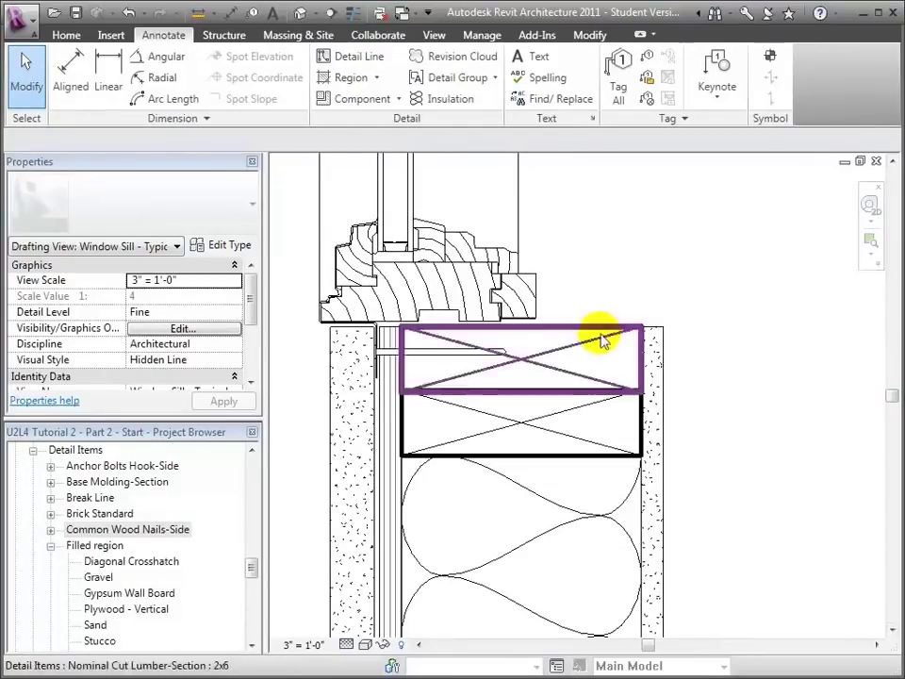
{"action": "left_click", "coordinate": [358, 106]}
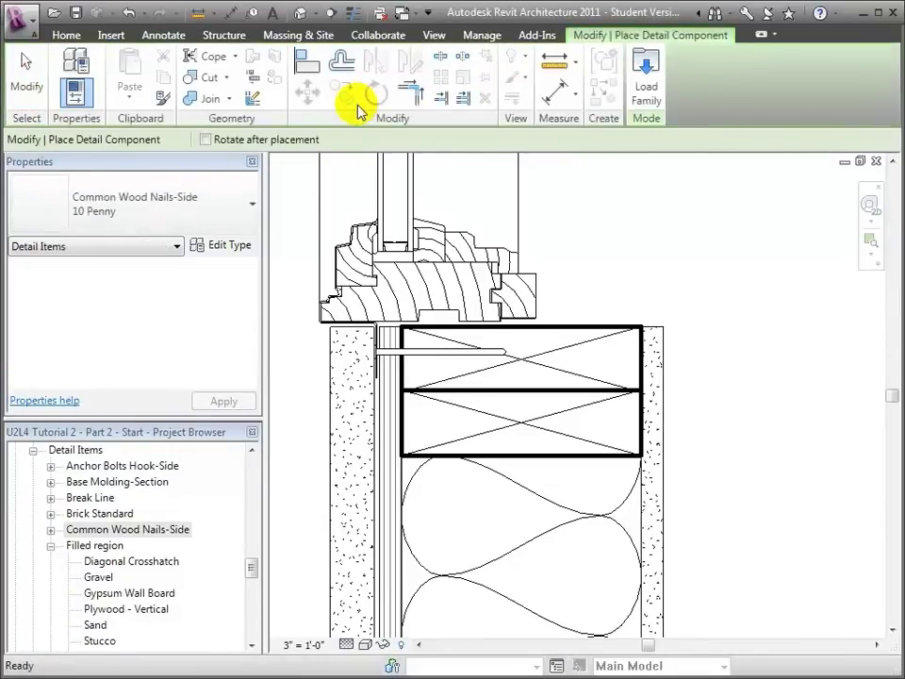
{"action": "left_click", "coordinate": [252, 203]}
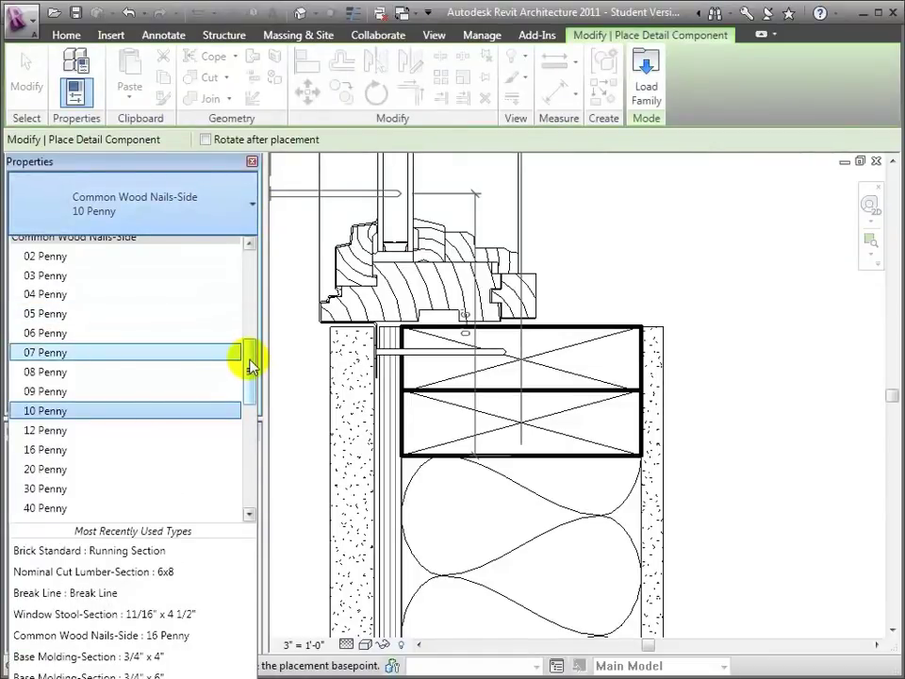
{"action": "left_click_drag", "start_coordinate": [251, 366], "coordinate": [239, 471]}
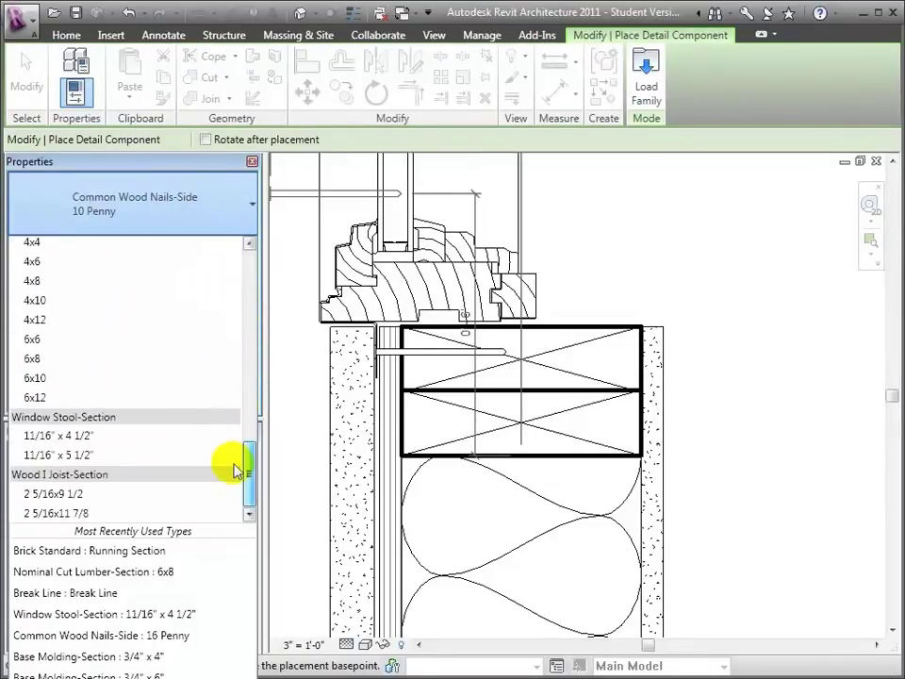
{"action": "left_click", "coordinate": [102, 437]}
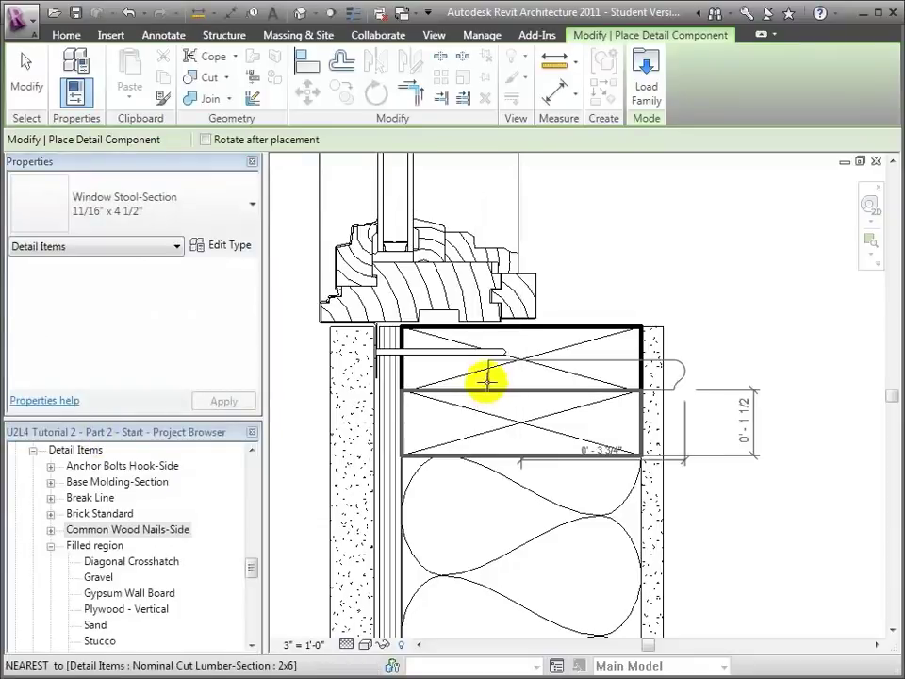
{"action": "left_click", "coordinate": [544, 320]}
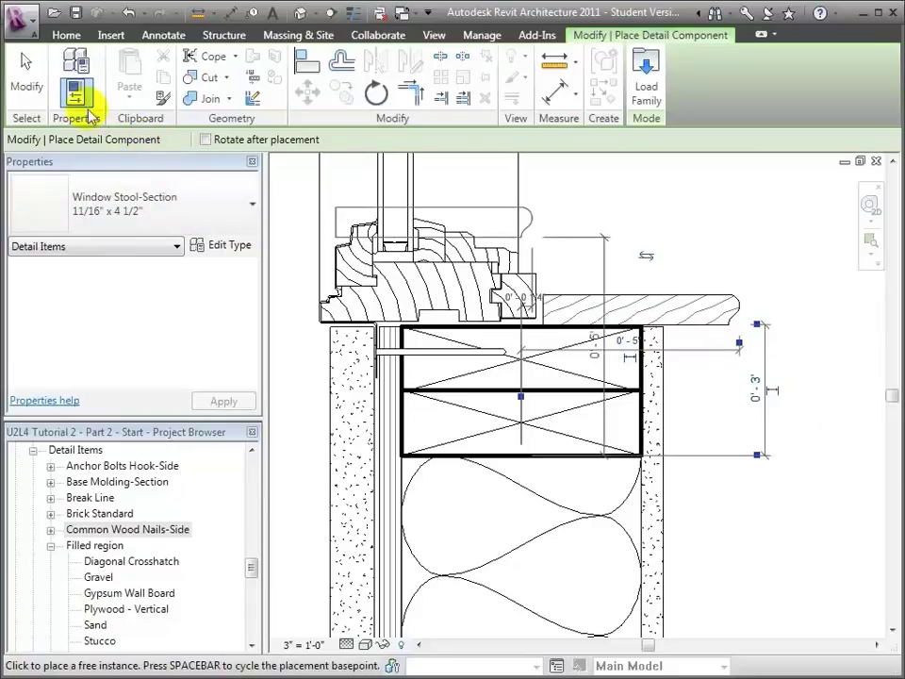
{"action": "left_click", "coordinate": [30, 85]}
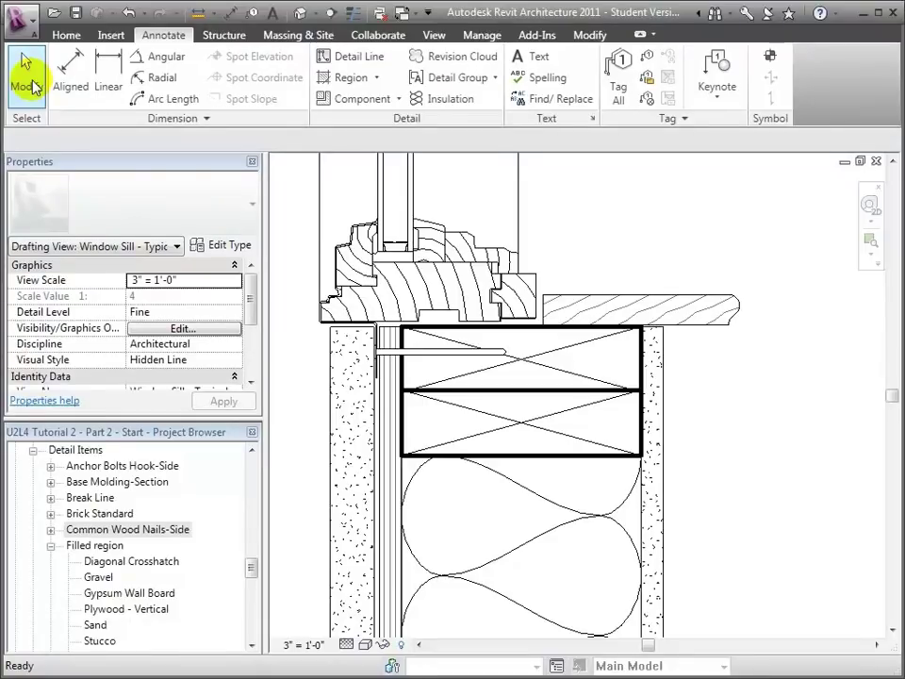
{"action": "left_click", "coordinate": [31, 83]}
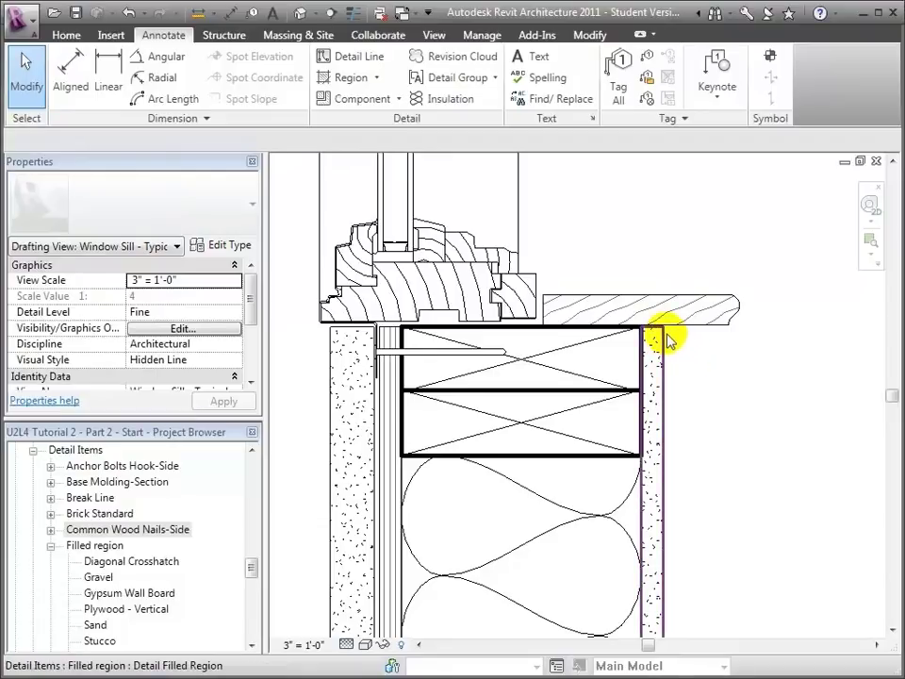
Step: Load the Cove Molding-Section detail component family from Detail Components, Div 06-Wood and Plastic, 064000-Architectural Woodwork, 064600-Wood Trim
{"action": "left_click", "coordinate": [363, 102]}
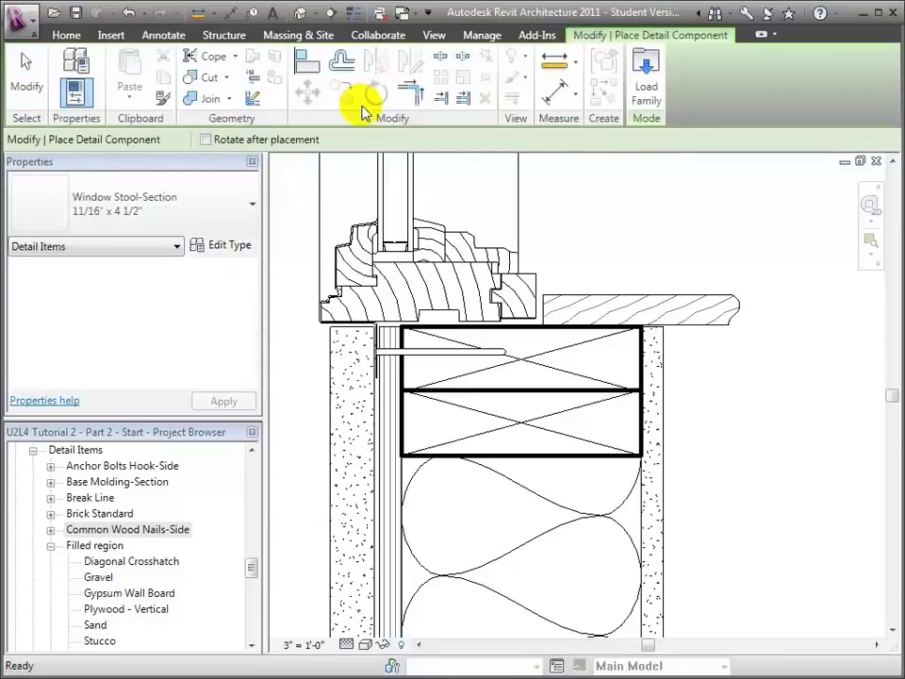
{"action": "left_click", "coordinate": [647, 71]}
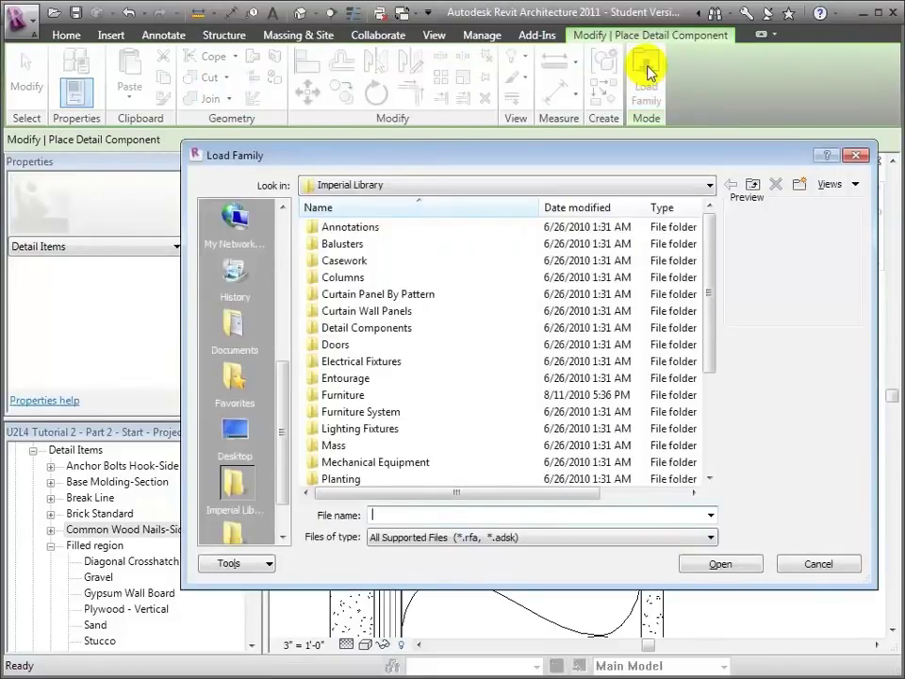
{"action": "double_click", "coordinate": [376, 329]}
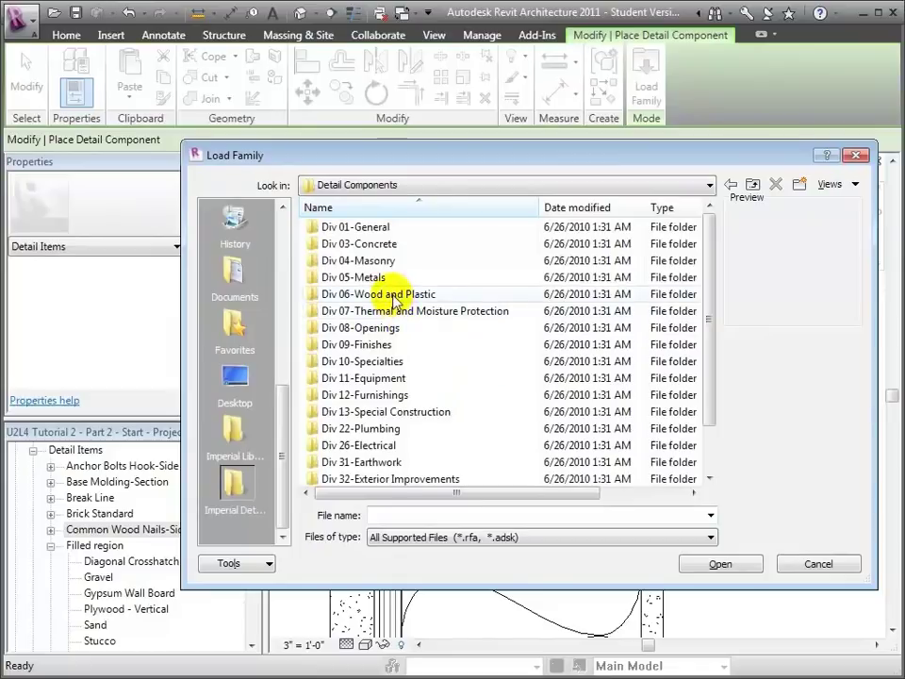
{"action": "double_click", "coordinate": [377, 295]}
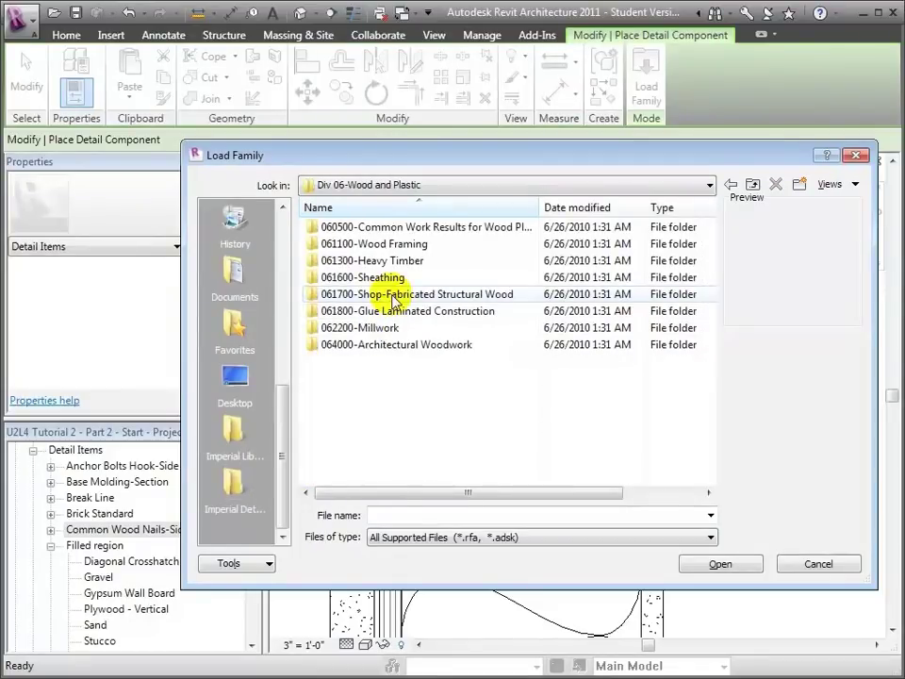
{"action": "double_click", "coordinate": [394, 345]}
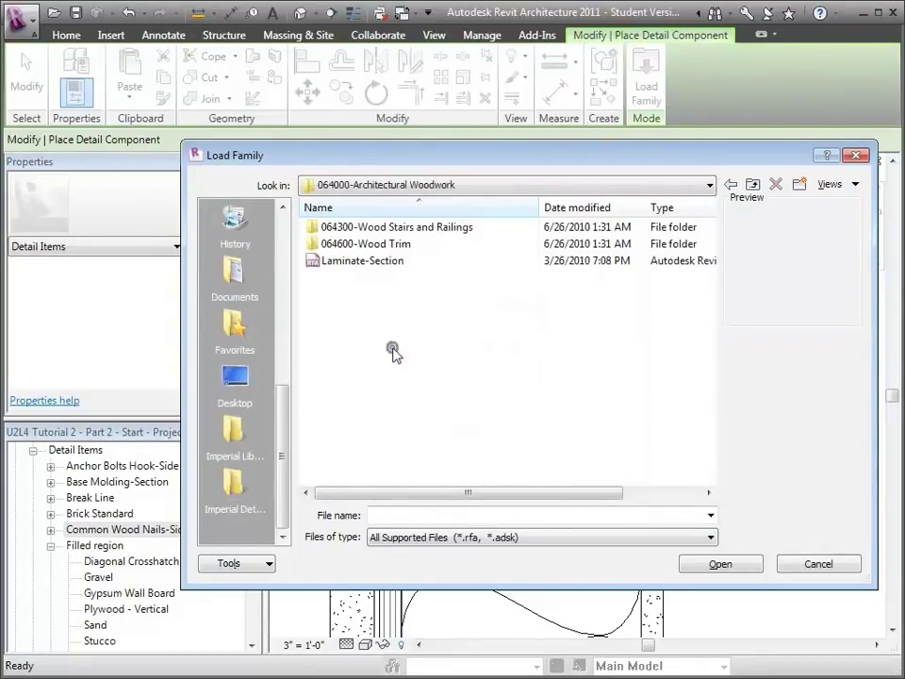
{"action": "double_click", "coordinate": [380, 243]}
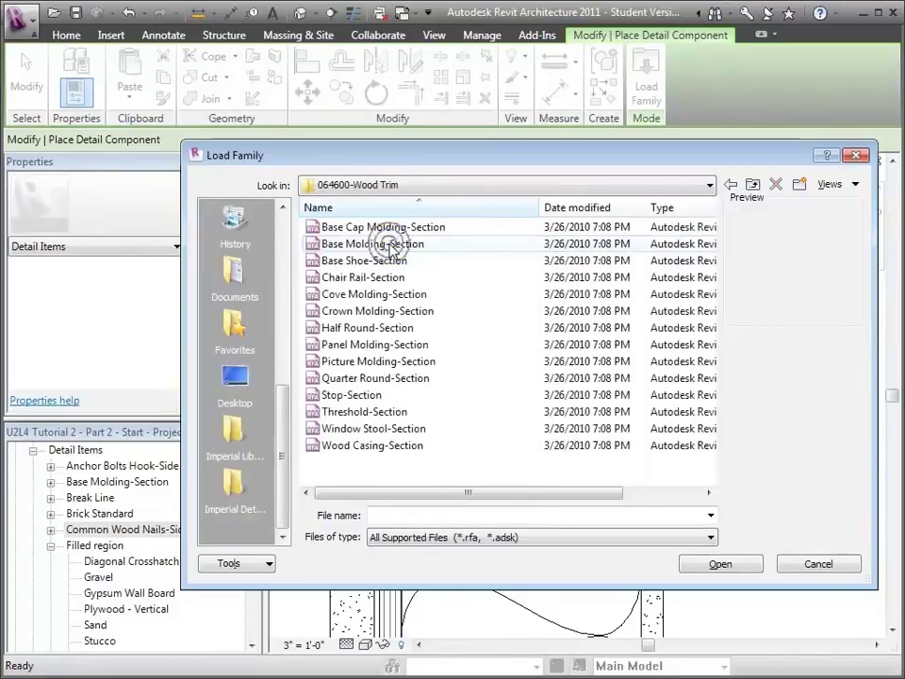
{"action": "left_click", "coordinate": [378, 295]}
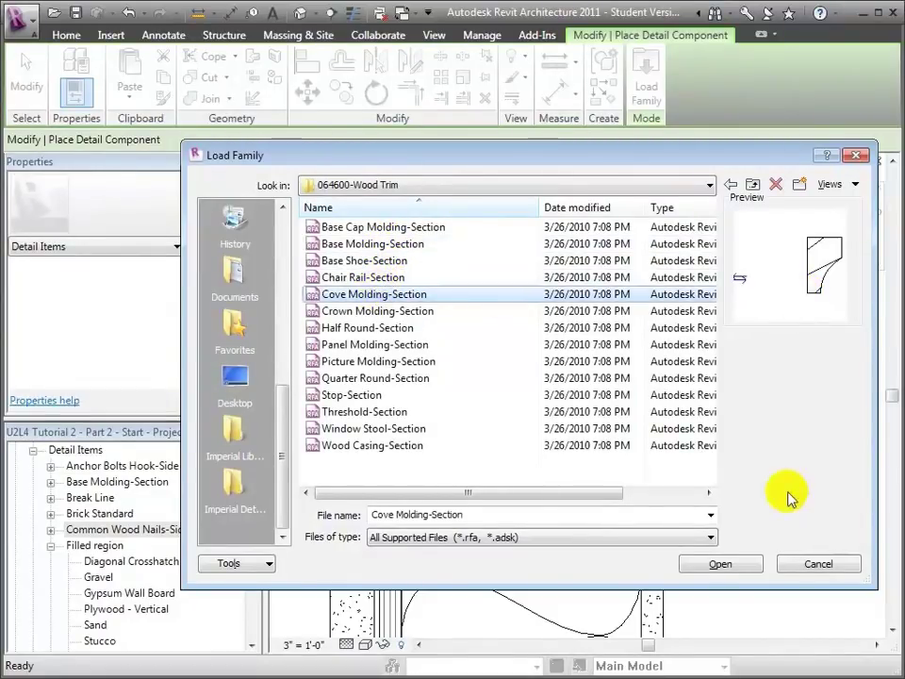
{"action": "left_click", "coordinate": [745, 569]}
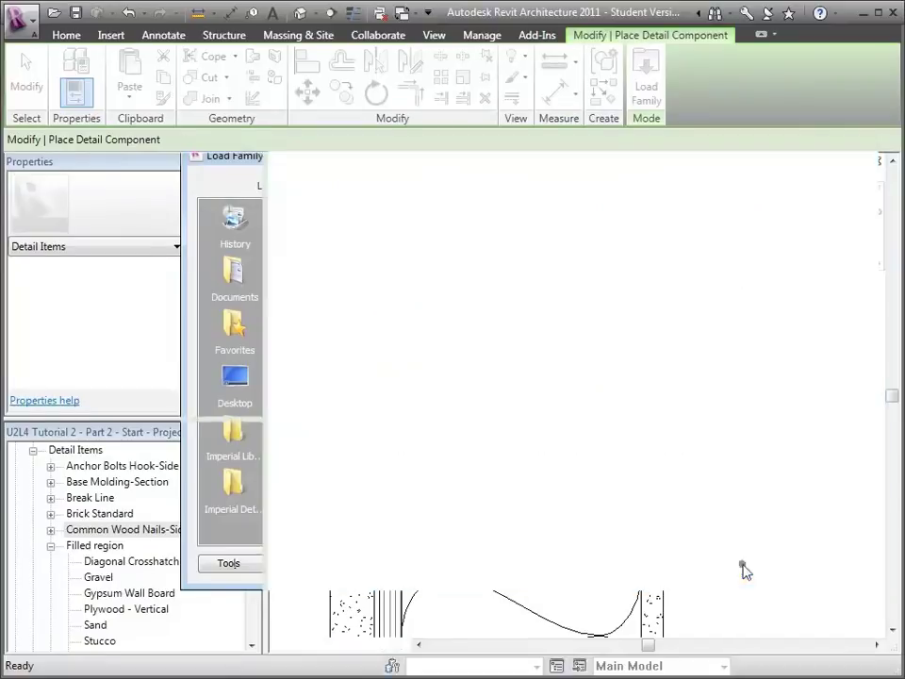
Step: Place the Cove Molding-Section component under the window stool, against the outer top corner of the gypsum board
{"action": "left_click", "coordinate": [663, 327]}
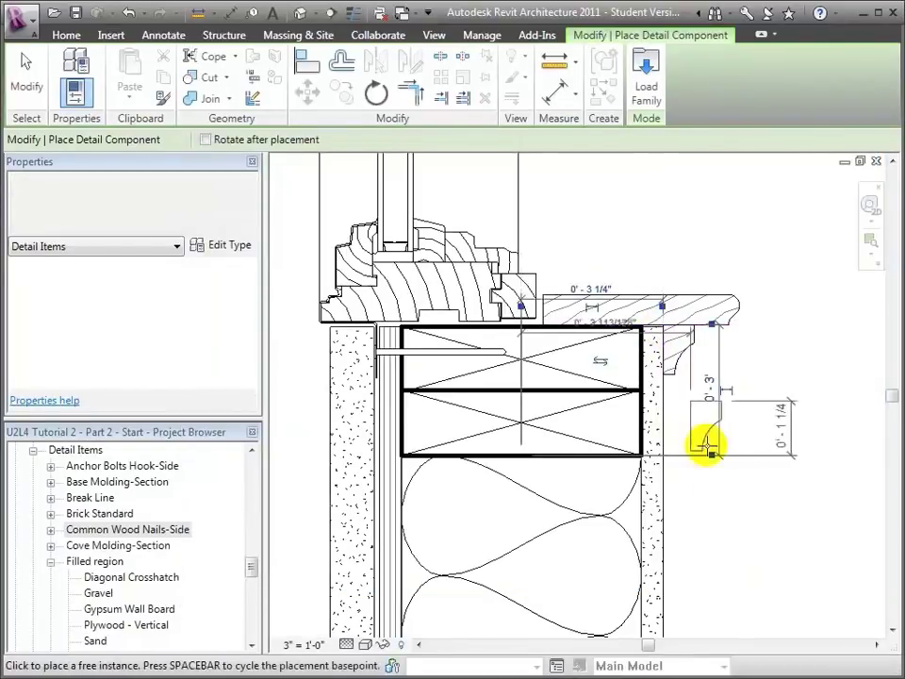
{"action": "key", "text": "Escape"}
{"action": "key", "text": "Escape"}
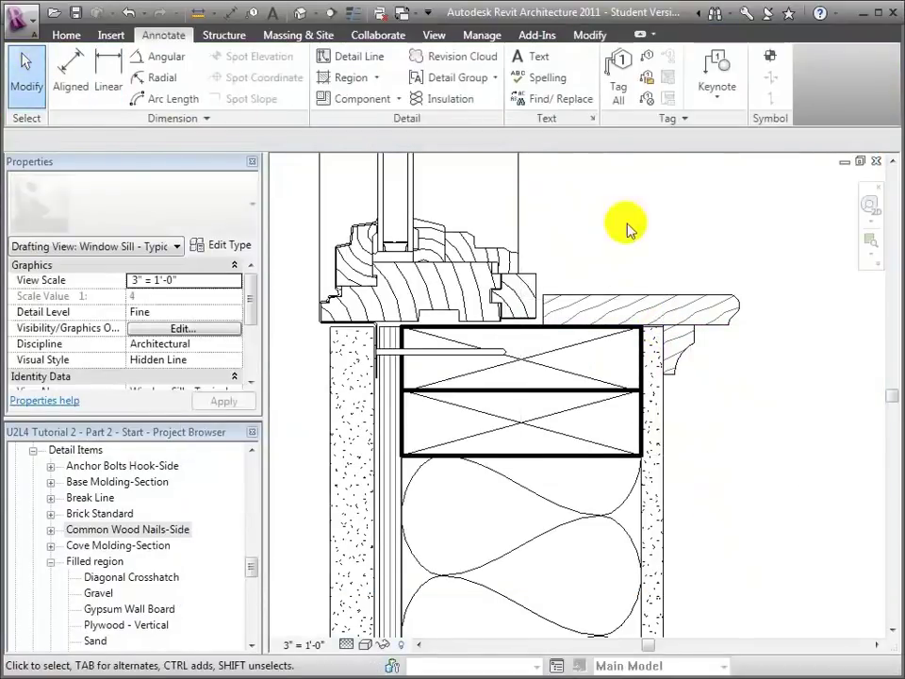
Step: Create a rectangular filled region about 5/32" wide and 0.7" high in the gap between the window frame and the stool
{"action": "left_click", "coordinate": [870, 243]}
{"action": "left_click_drag", "start_coordinate": [468, 250], "coordinate": [643, 365]}
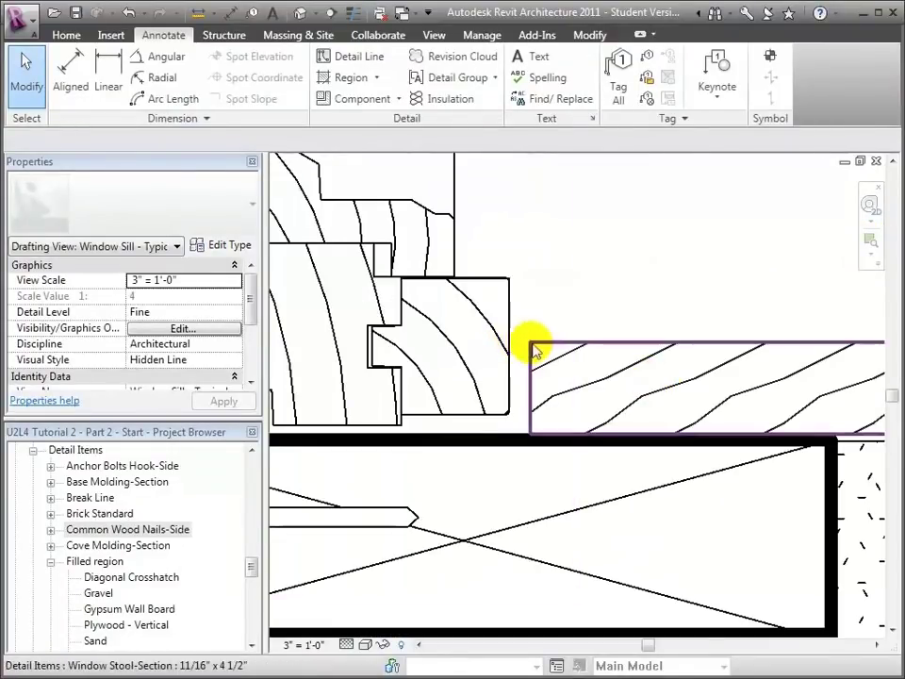
{"action": "left_click", "coordinate": [369, 85]}
{"action": "left_click", "coordinate": [695, 58]}
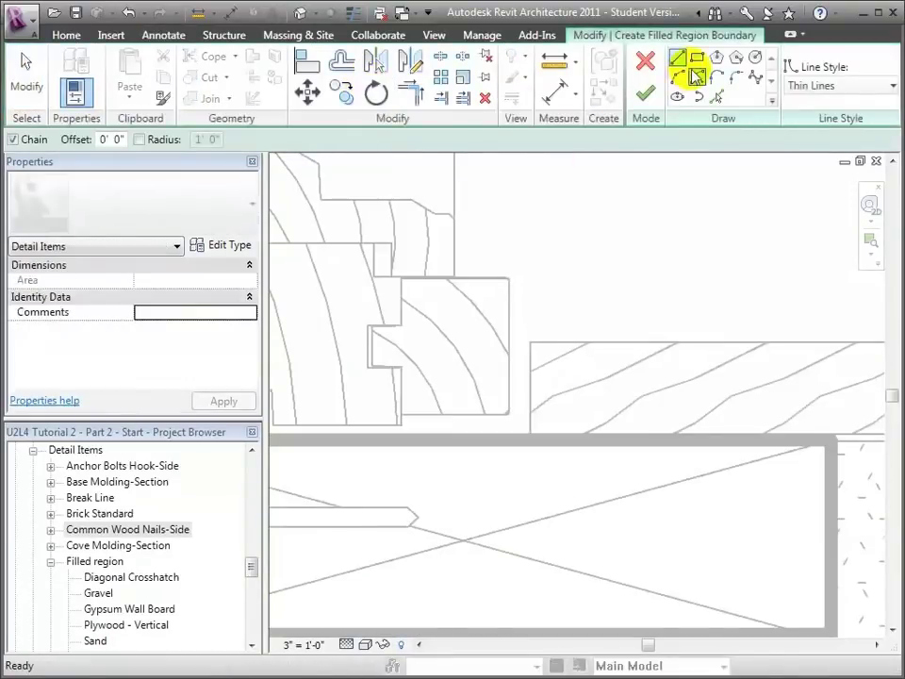
{"action": "left_click", "coordinate": [529, 434]}
{"action": "left_click", "coordinate": [509, 339]}
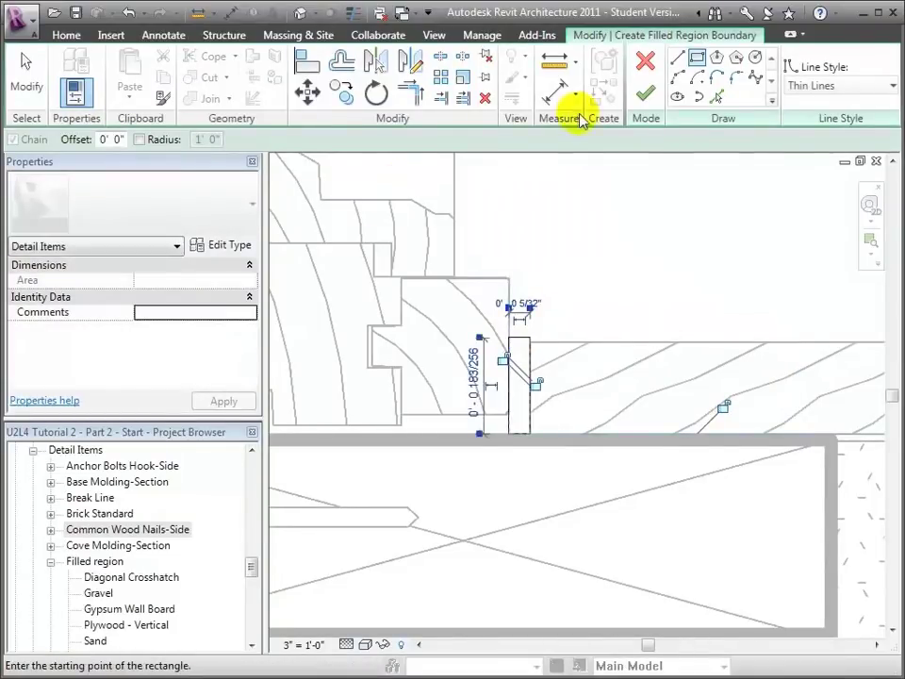
{"action": "left_click", "coordinate": [646, 94]}
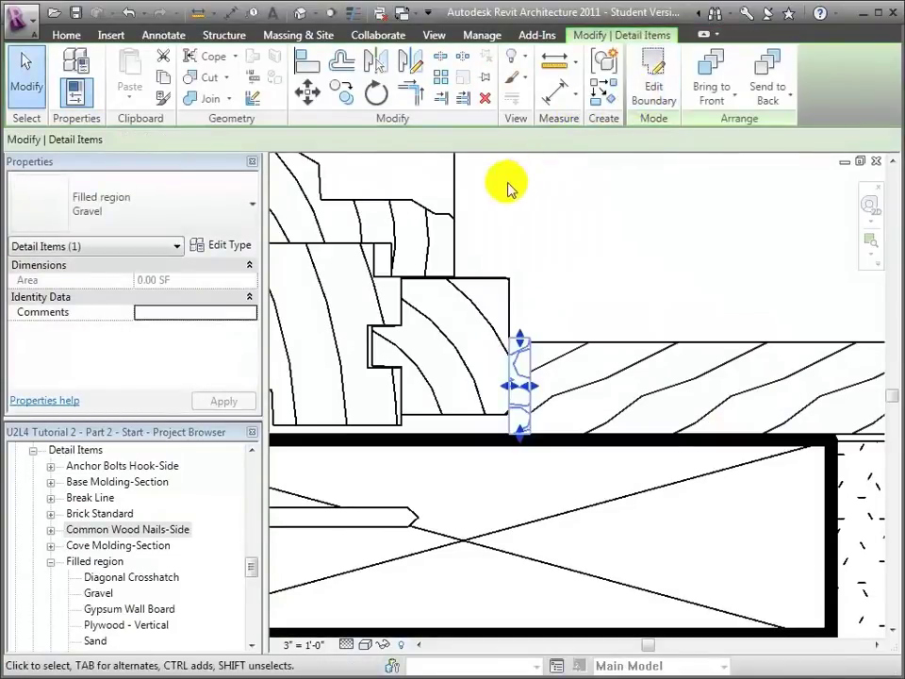
Step: Duplicate the Gravel type of the new filled region in the stool gap as a type named Caulking
{"action": "left_click", "coordinate": [253, 203]}
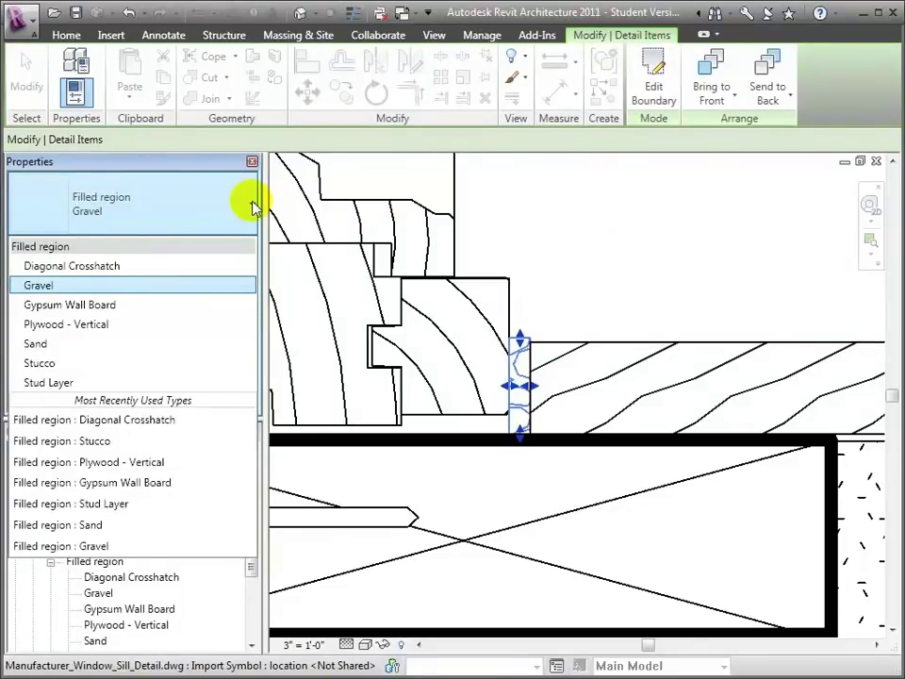
{"action": "left_click", "coordinate": [596, 239]}
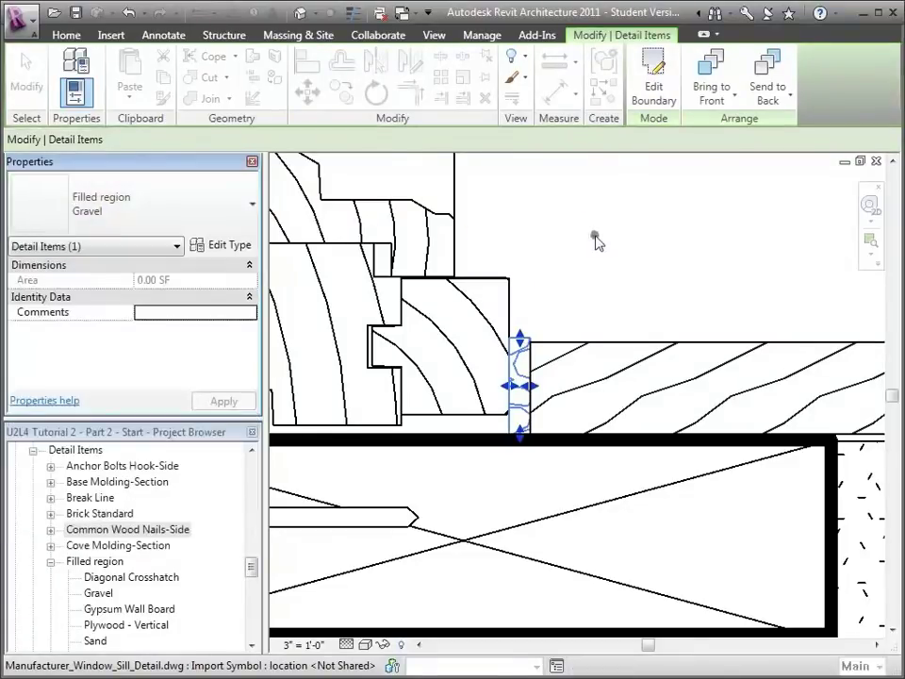
{"action": "left_click", "coordinate": [240, 247]}
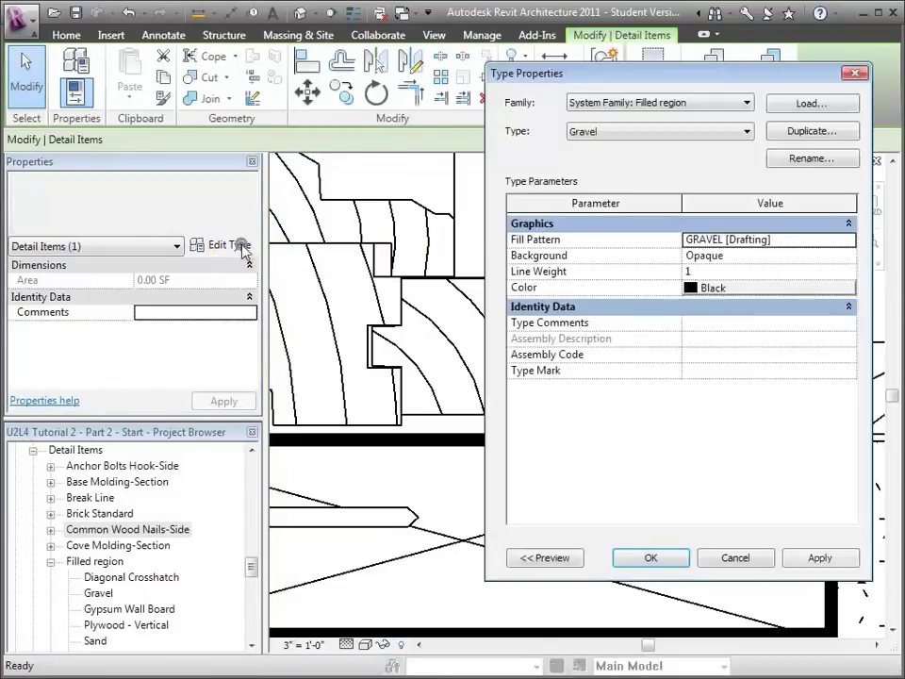
{"action": "left_click", "coordinate": [823, 141]}
{"action": "type", "text": "Ca"}
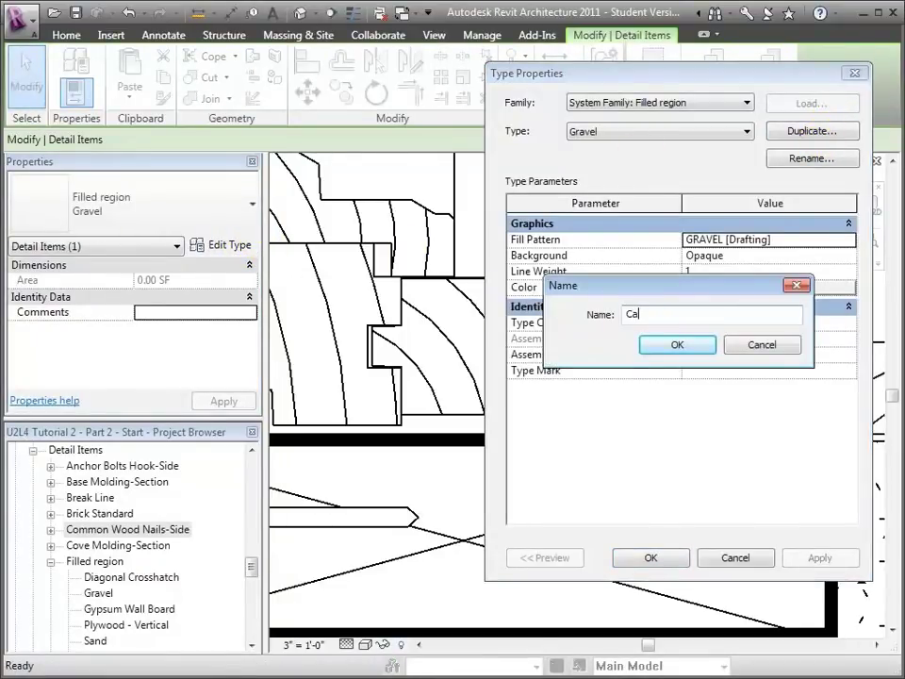
{"action": "type", "text": "ulking"}
{"action": "key", "text": "Return"}
Step: Set the Caulking type's fill pattern to Diagonal crosshatch-small and apply the type to the filled region beside the stool
{"action": "left_click", "coordinate": [851, 240]}
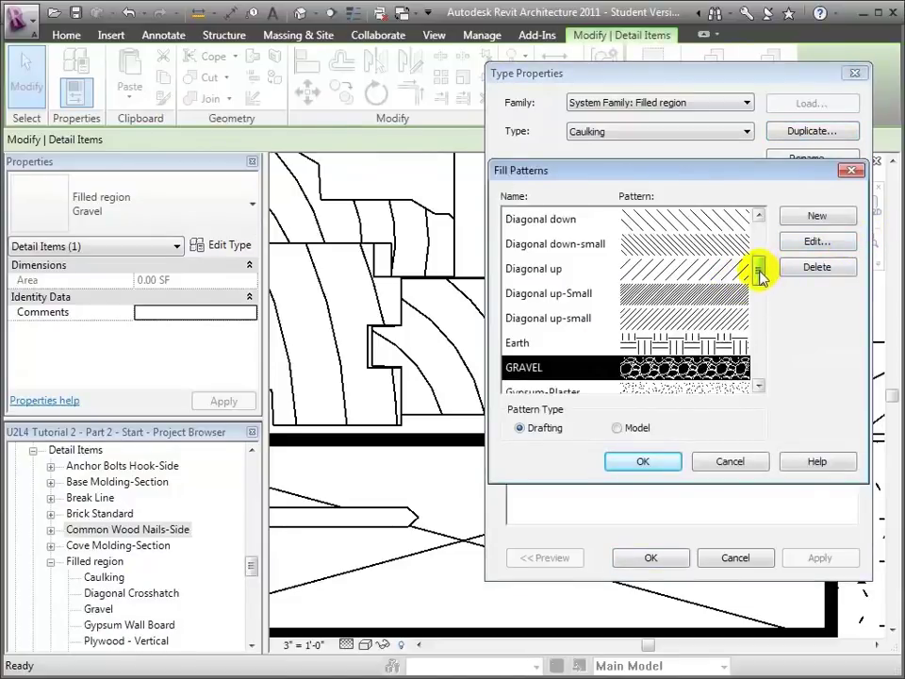
{"action": "mouse_move", "coordinate": [759, 271]}
{"action": "left_mouse_down"}
{"action": "mouse_move", "coordinate": [760, 295]}
{"action": "mouse_move", "coordinate": [760, 270]}
{"action": "left_mouse_up"}
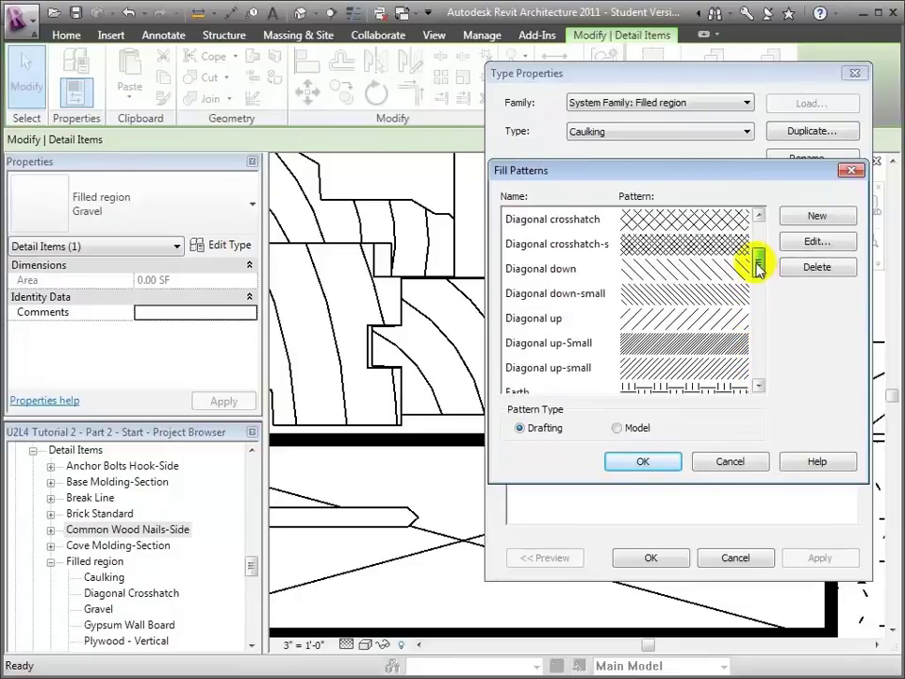
{"action": "left_click", "coordinate": [698, 247]}
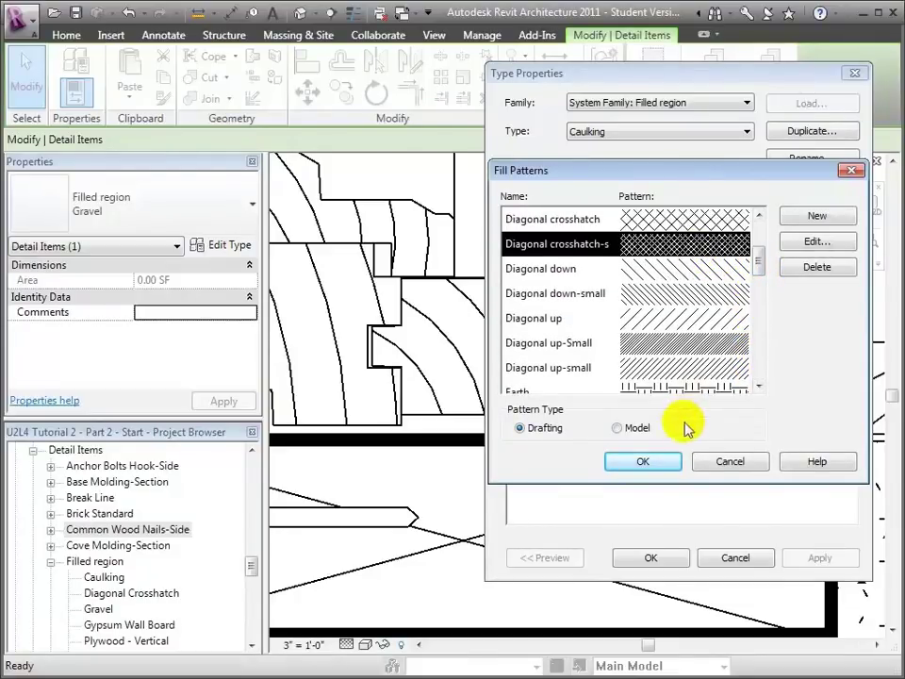
{"action": "left_click", "coordinate": [663, 462]}
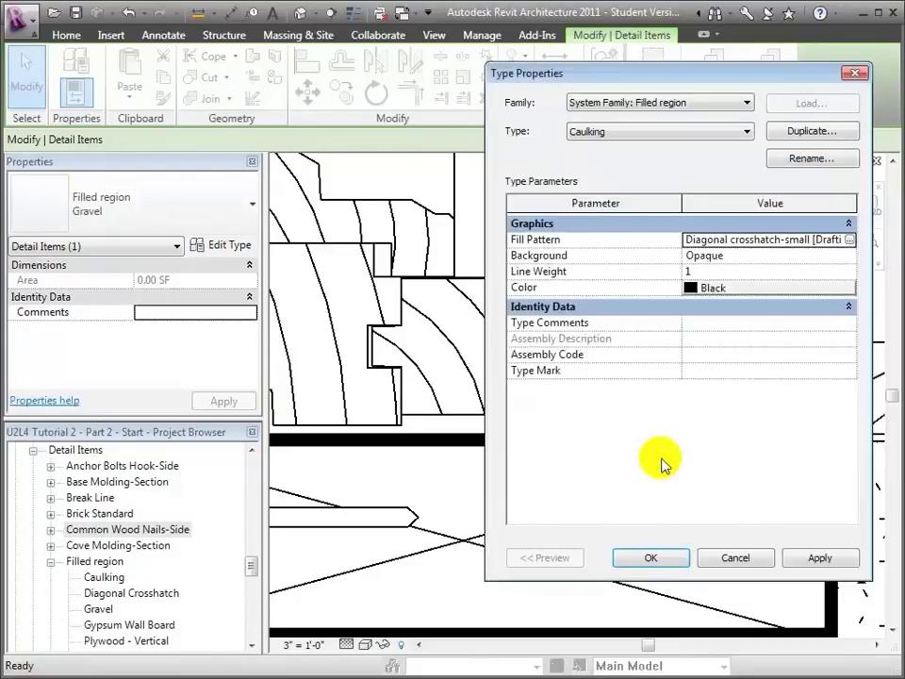
{"action": "left_click", "coordinate": [655, 558]}
{"action": "left_click", "coordinate": [695, 245]}
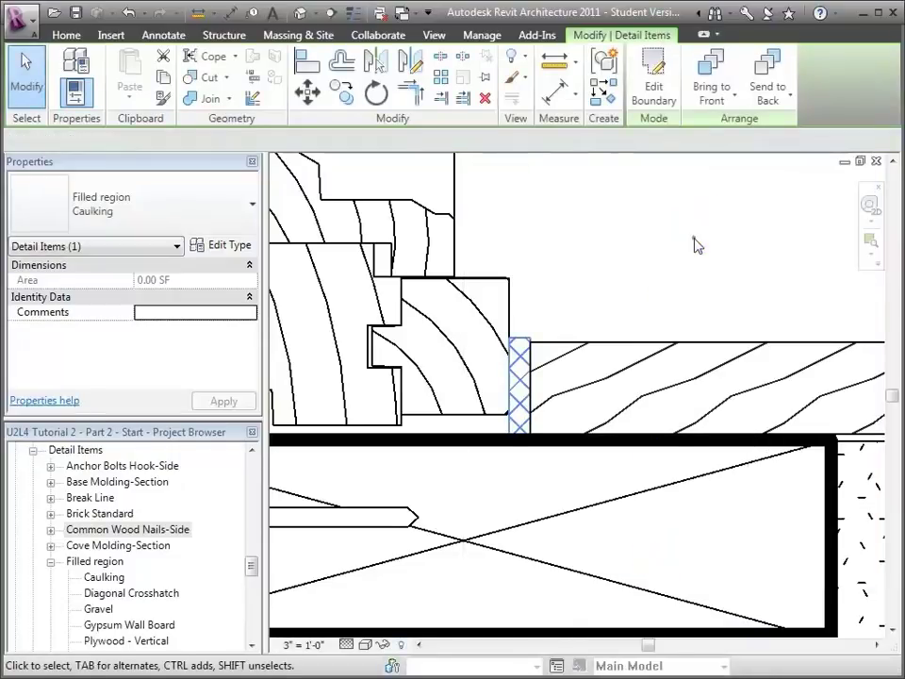
{"action": "key", "text": "p"}
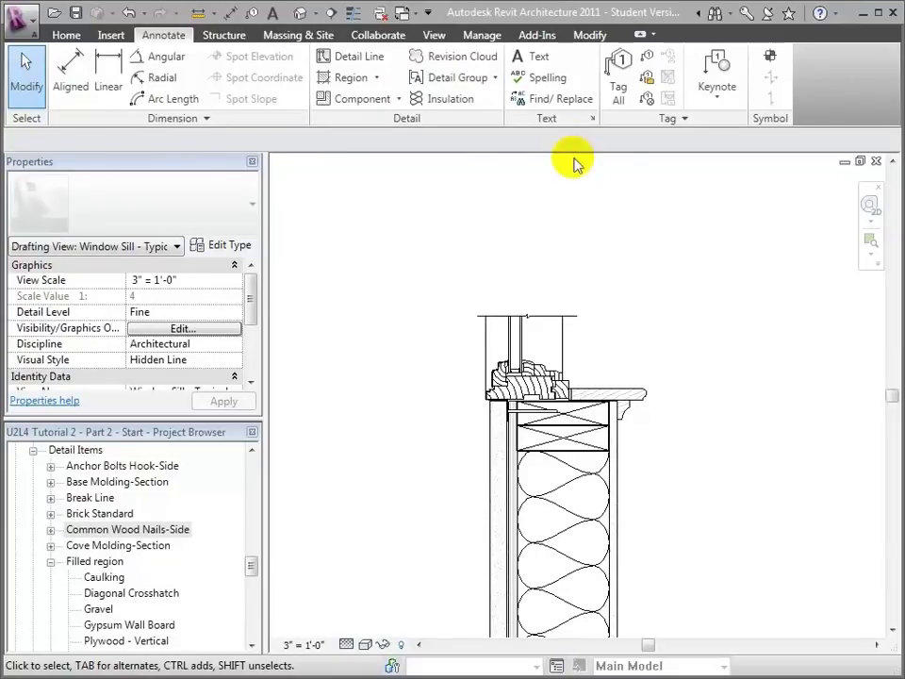
Step: Add a text note reading "Window Unit with Nail Flange" with an angled leader to the exterior edge of the window frame
{"action": "left_click", "coordinate": [539, 61]}
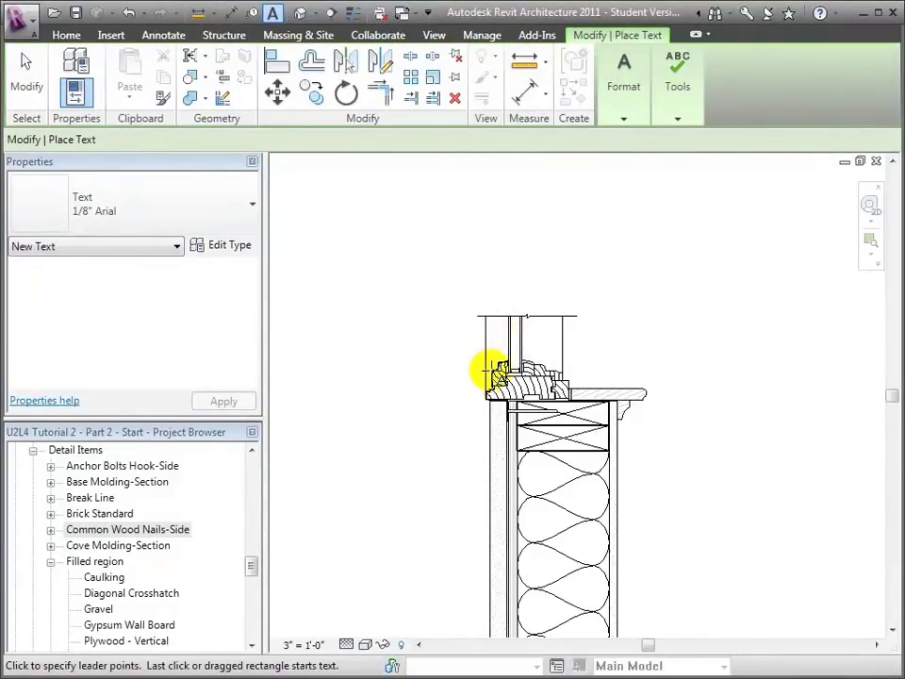
{"action": "left_click", "coordinate": [491, 370]}
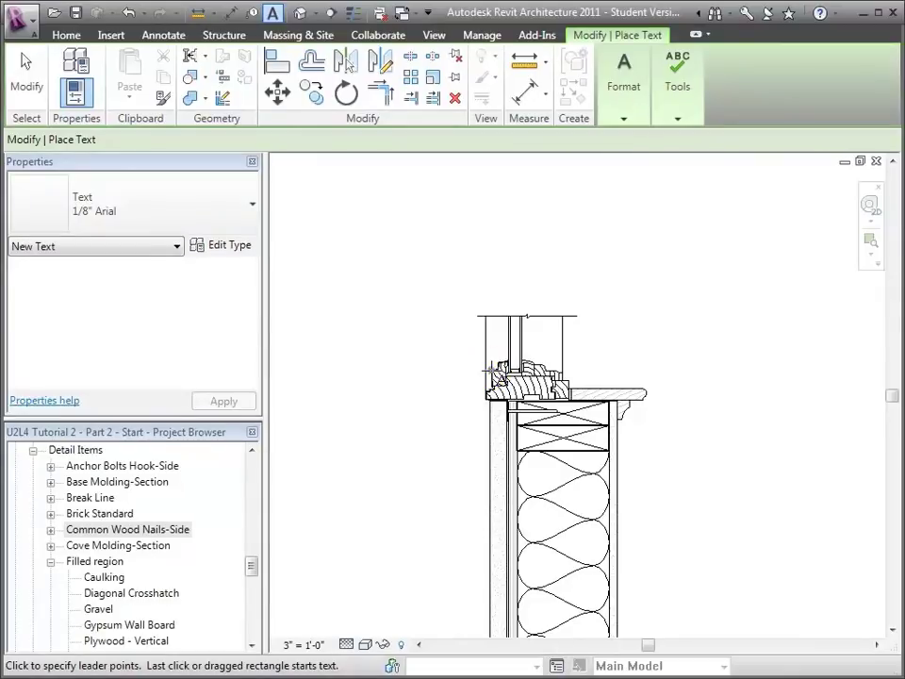
{"action": "left_click", "coordinate": [455, 325]}
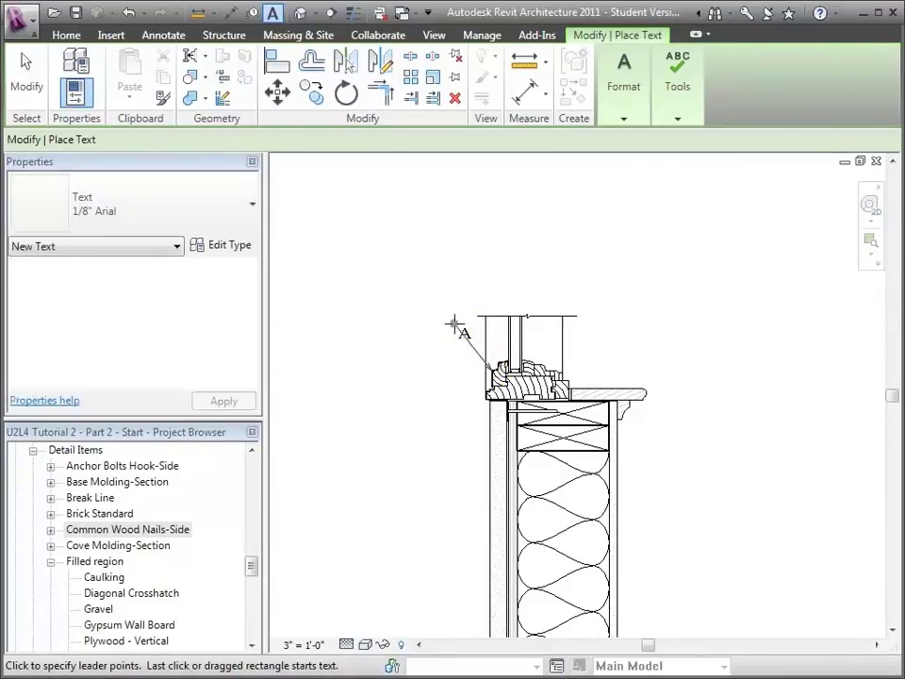
{"action": "left_click", "coordinate": [429, 325]}
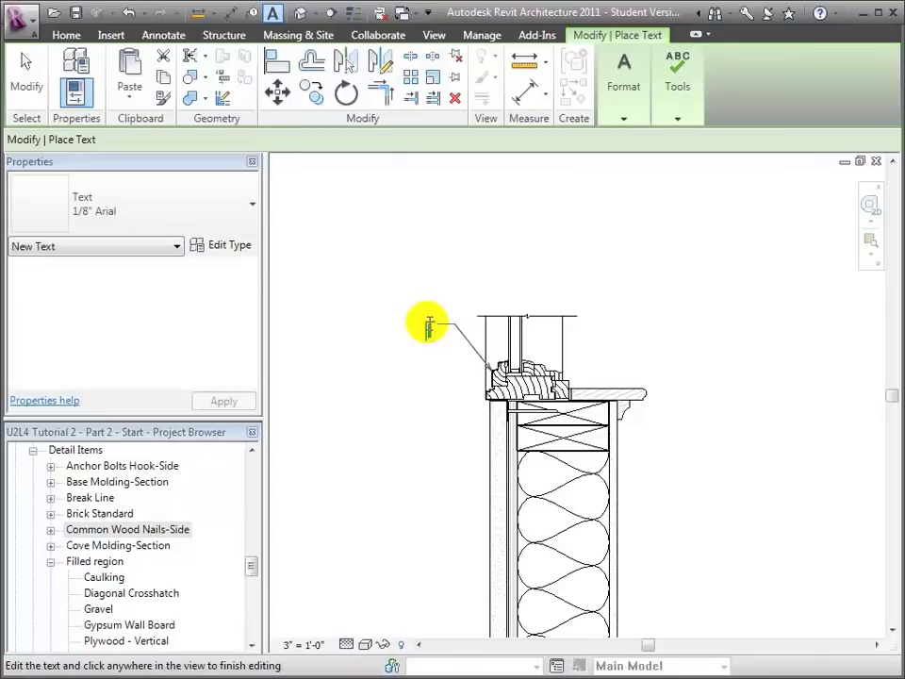
{"action": "type", "text": "Window Un"}
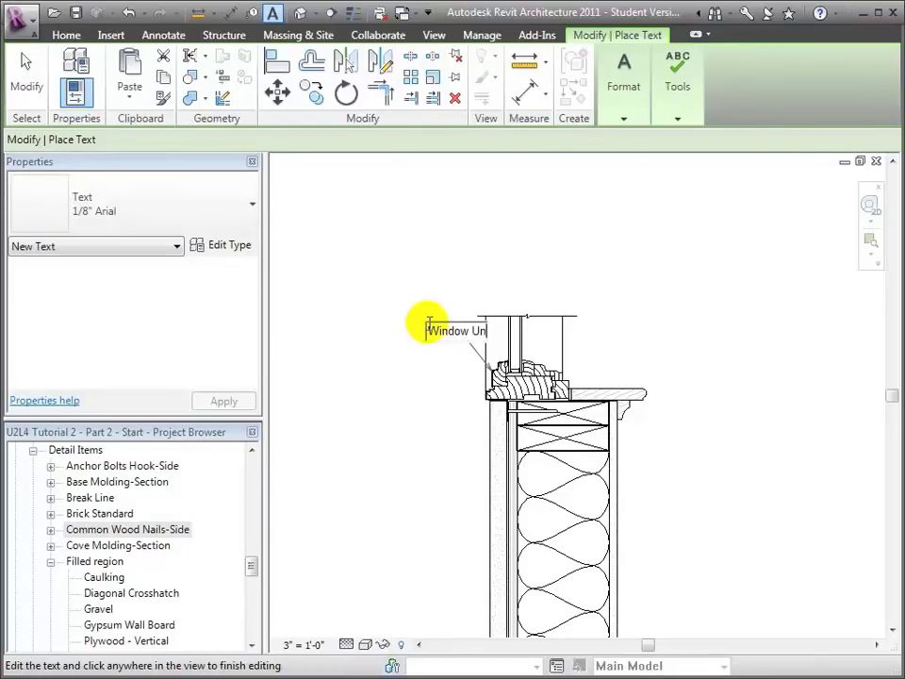
{"action": "type", "text": "it with Nail Flange"}
{"action": "left_click", "coordinate": [500, 446]}
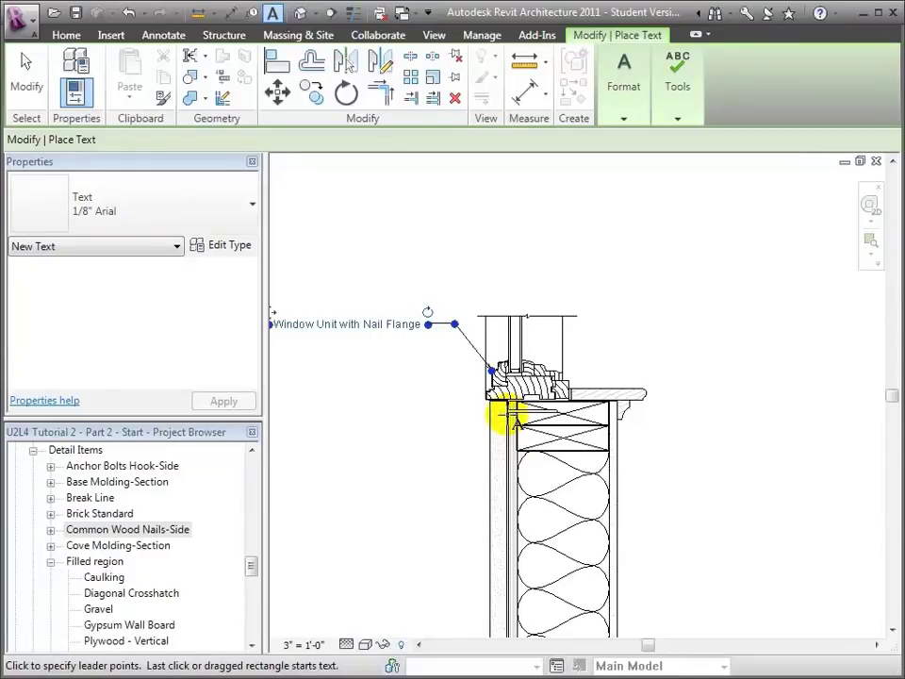
Step: Add a leader note reading "10d Nails per Manufacturer's Installation Specs", pointing at the nail head below the window frame
{"action": "left_click", "coordinate": [504, 415]}
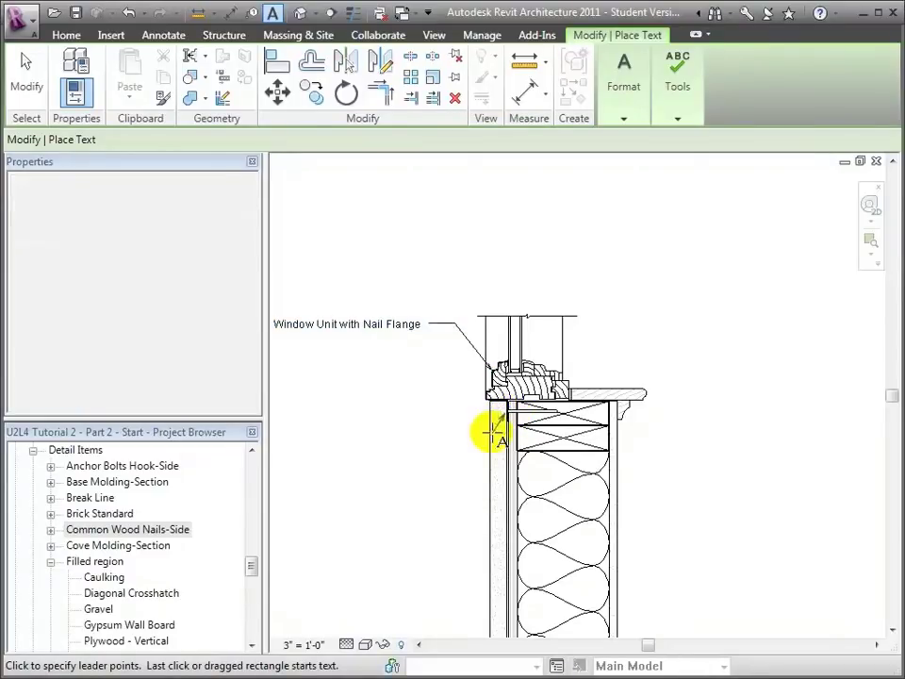
{"action": "left_click", "coordinate": [430, 477]}
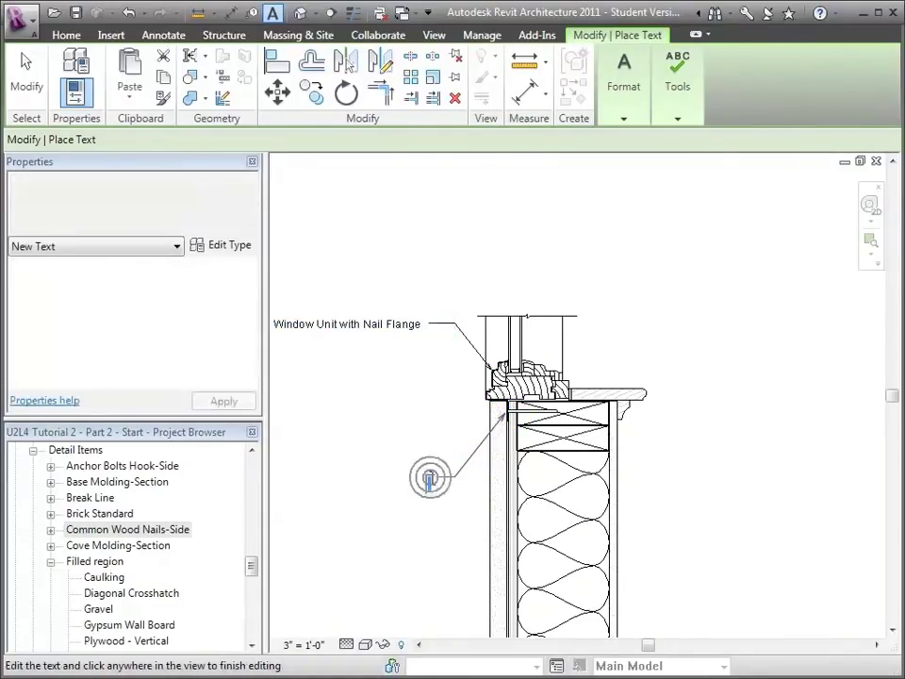
{"action": "type", "text": "10"}
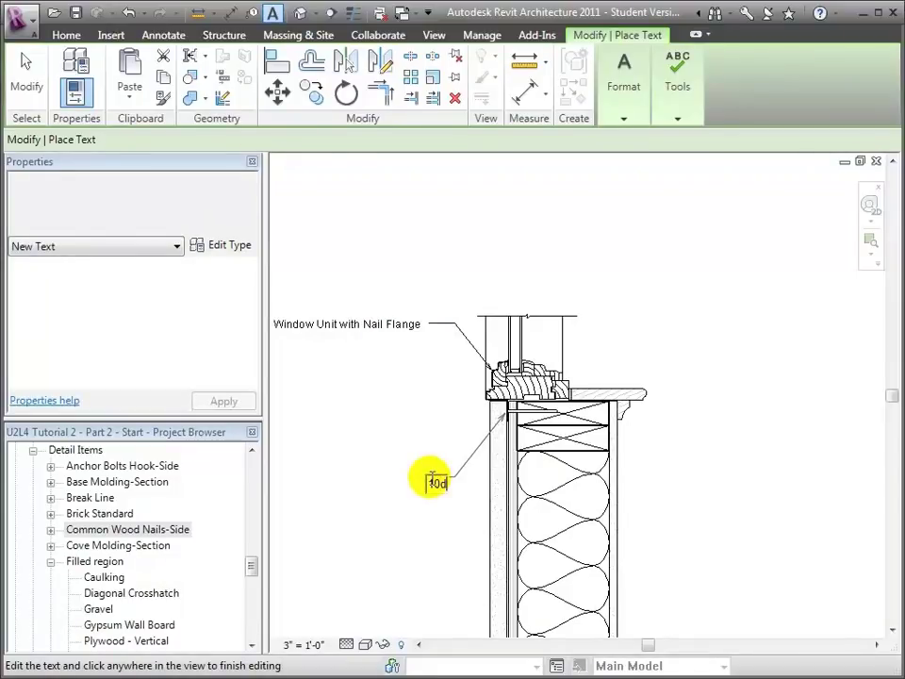
{"action": "type", "text": "d"}
{"action": "type", "text": " Nails per Manu"}
{"action": "type", "text": "factu"}
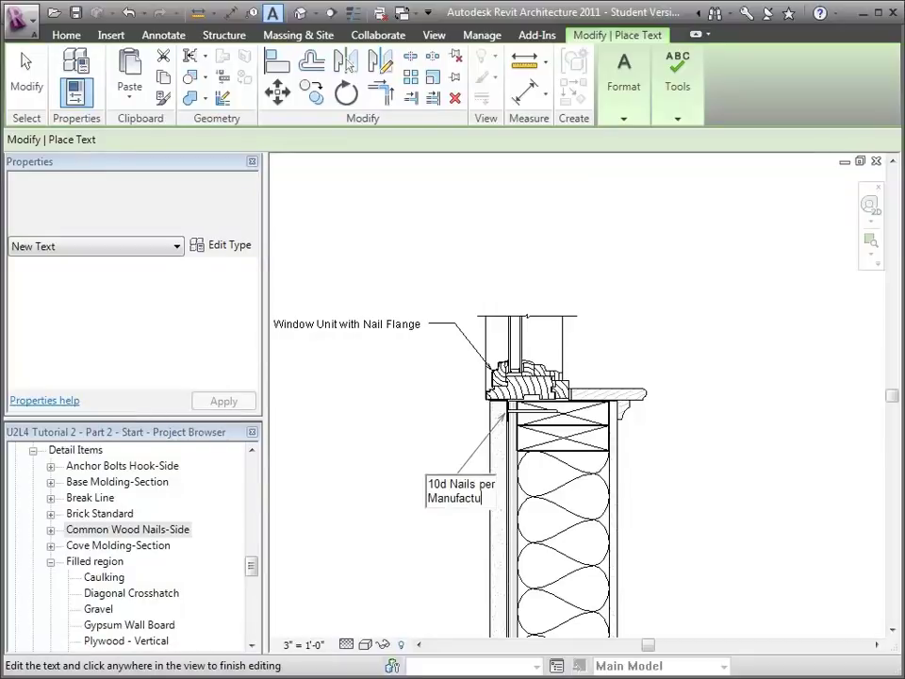
{"action": "type", "text": "rer's Installation"}
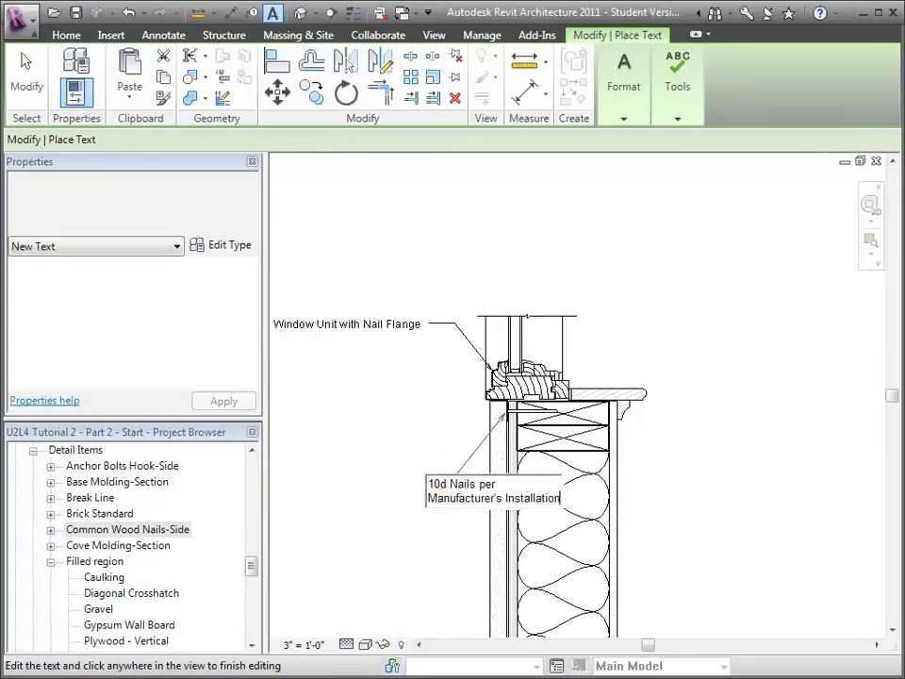
{"action": "type", "text": " Specs"}
{"action": "left_click", "coordinate": [691, 286]}
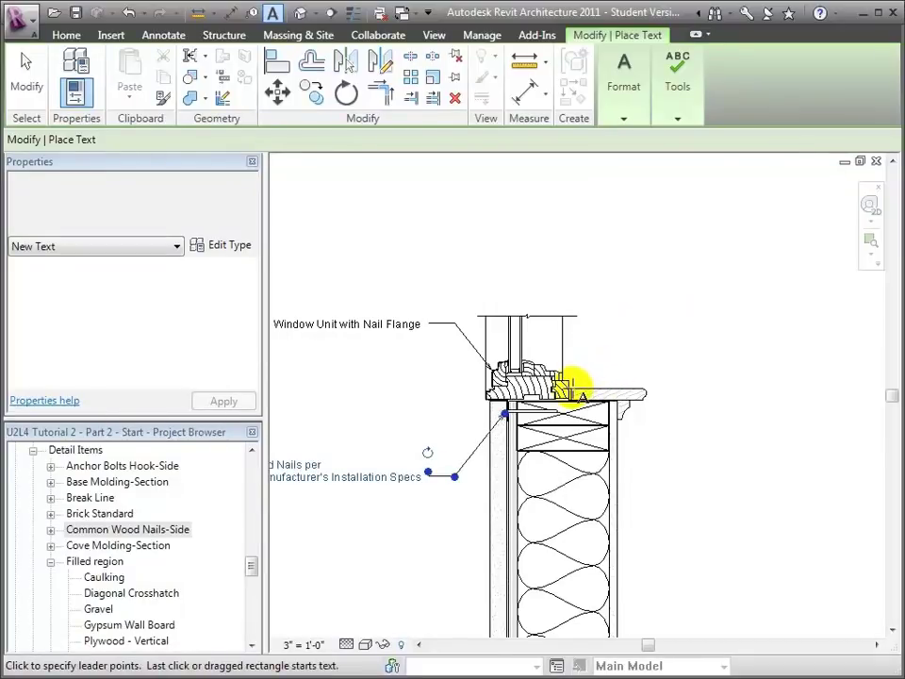
Step: Add a leader note reading "Caulking" that points at the caulking strip between the window frame and the stool
{"action": "left_click", "coordinate": [572, 387]}
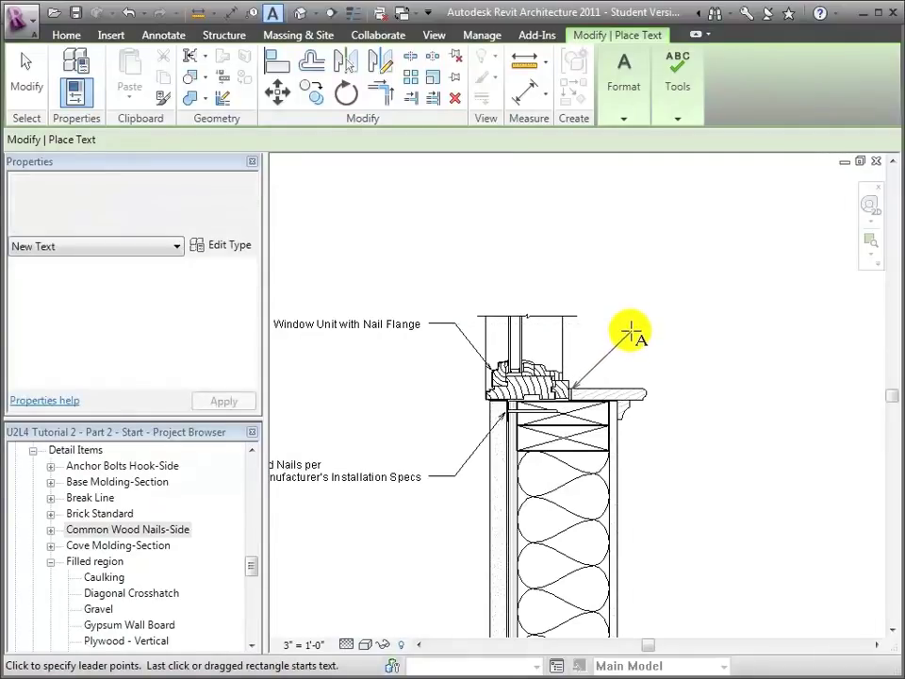
{"action": "left_click", "coordinate": [632, 332]}
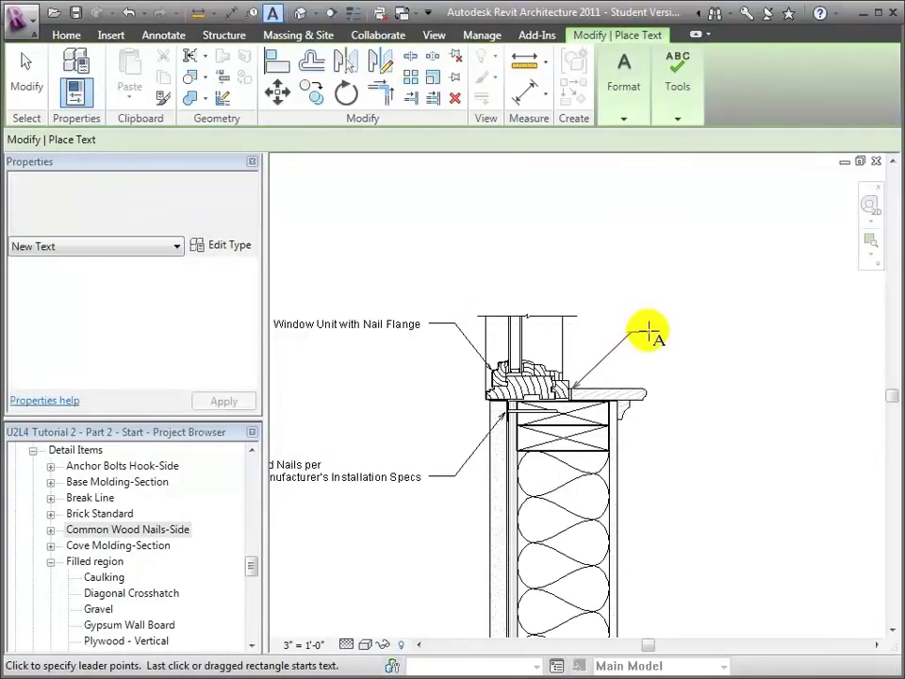
{"action": "left_click", "coordinate": [669, 332]}
{"action": "type", "text": "Caulking"}
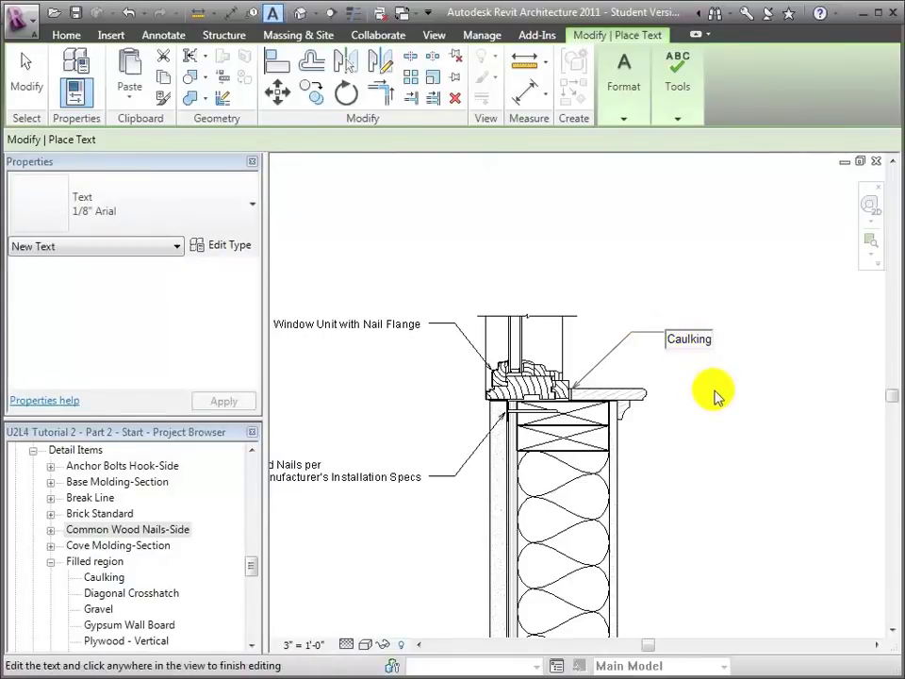
Step: Add leader notes "4 1/2" Window Stool" at the stool's nose and "1 1/8" Cove Molding" at the cove, aligned under the caulking note
{"action": "left_click", "coordinate": [660, 396]}
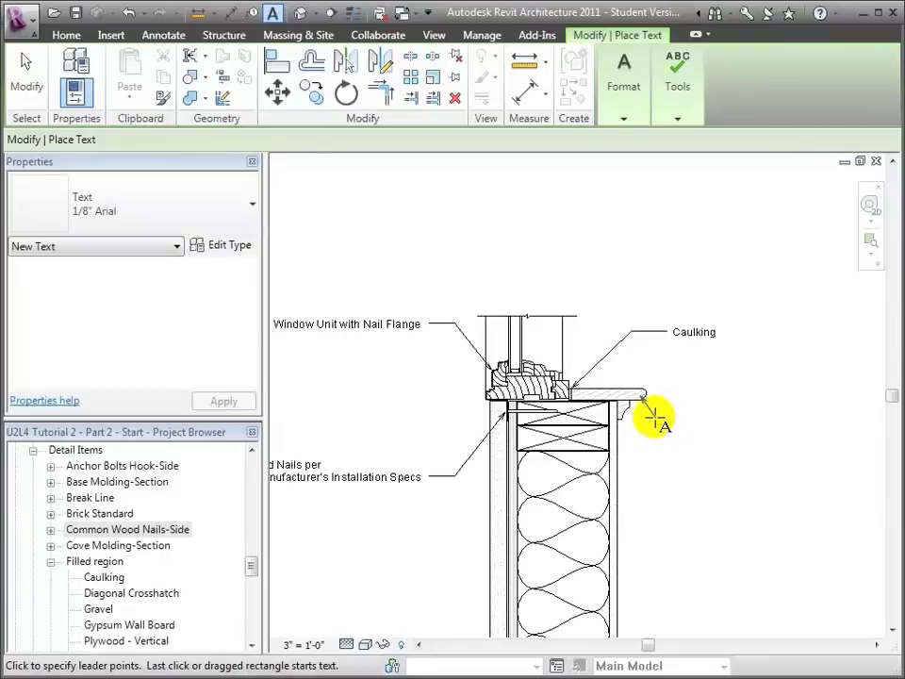
{"action": "left_click", "coordinate": [665, 419]}
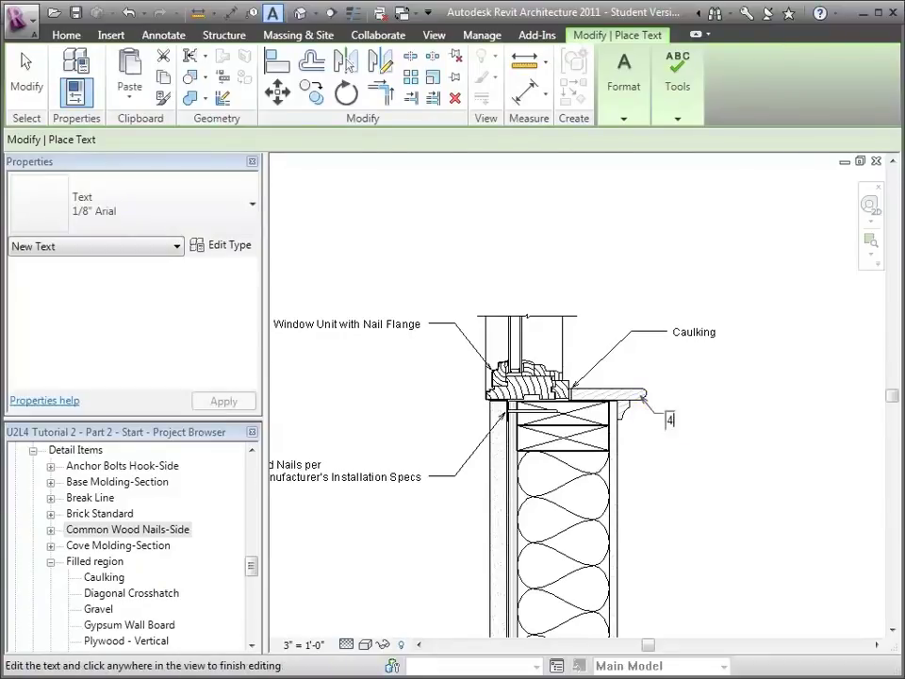
{"action": "type", "text": "4 1/2\" Window Stool"}
{"action": "left_click", "coordinate": [653, 426]}
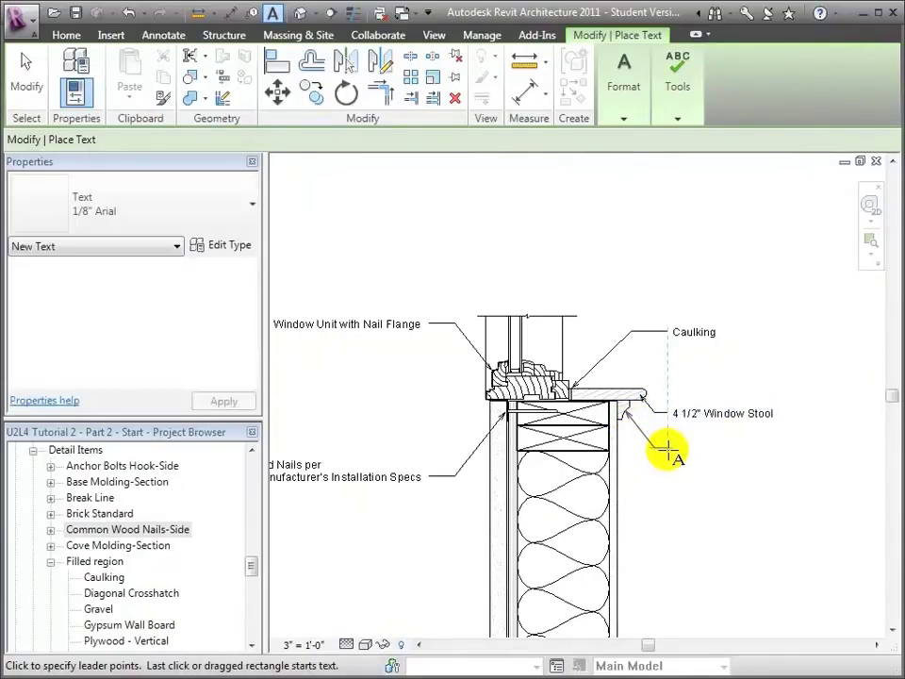
{"action": "left_click", "coordinate": [666, 453]}
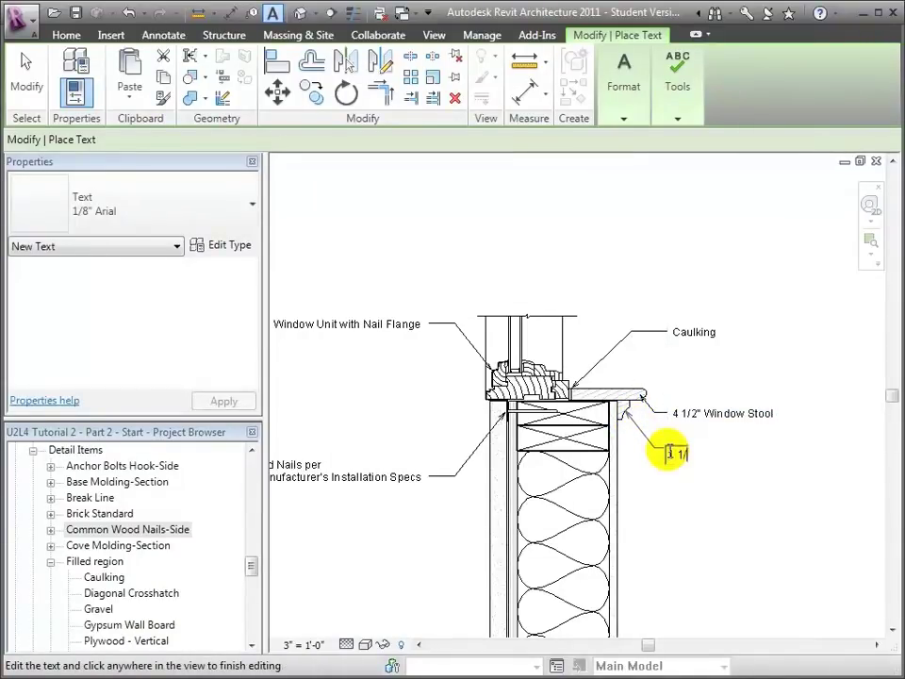
{"action": "type", "text": "1 1/8\" Cove Molding"}
Step: Place a Break Line detail component across the top of the window, on the imported drawing's own break line
{"action": "left_click_drag", "start_coordinate": [647, 645], "coordinate": [640, 647]}
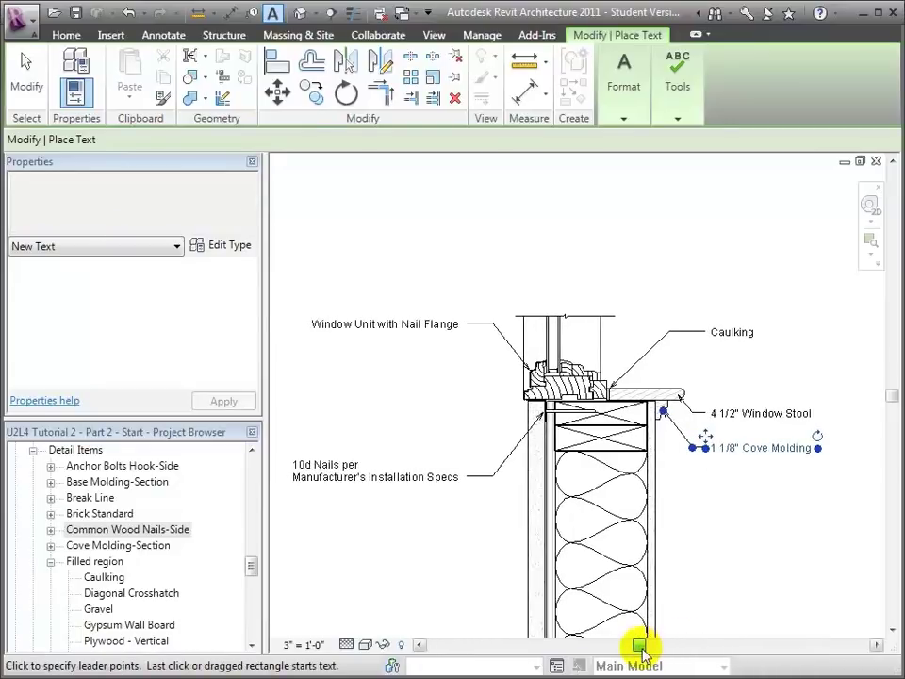
{"action": "left_click", "coordinate": [892, 630]}
{"action": "left_click", "coordinate": [892, 629]}
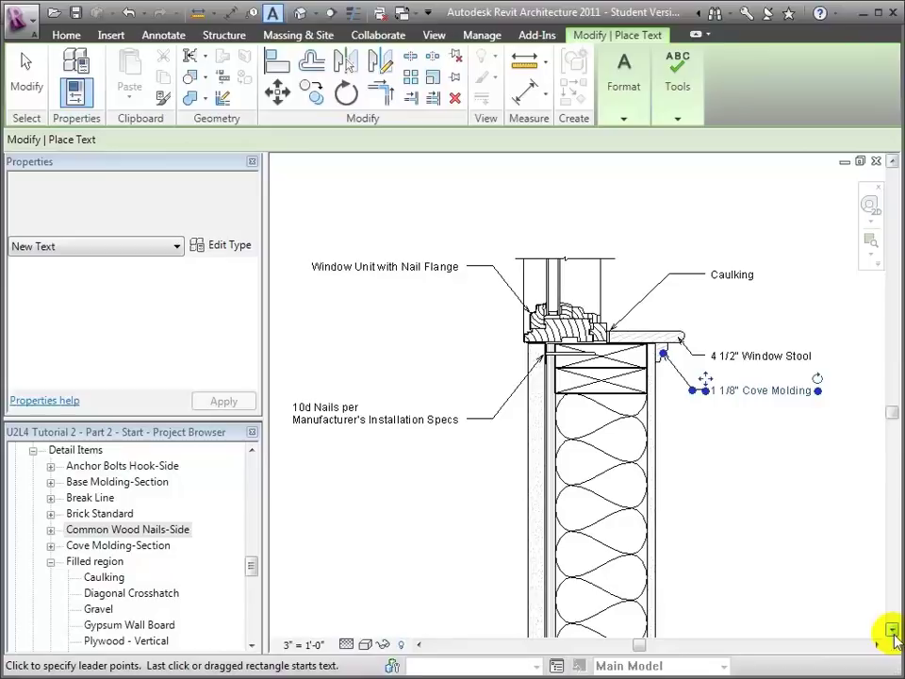
{"action": "left_click", "coordinate": [166, 37]}
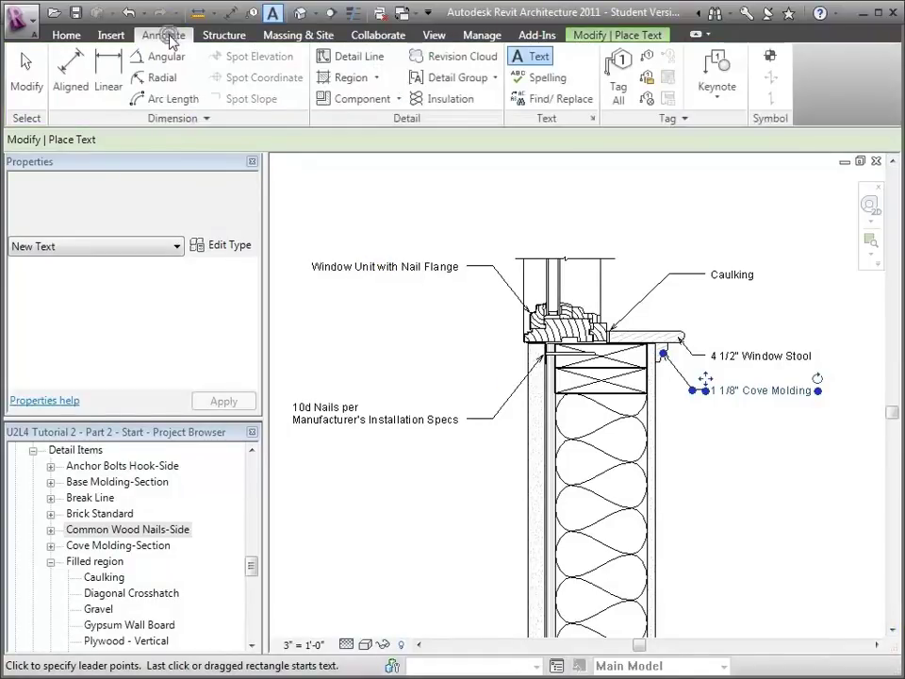
{"action": "left_click", "coordinate": [359, 100]}
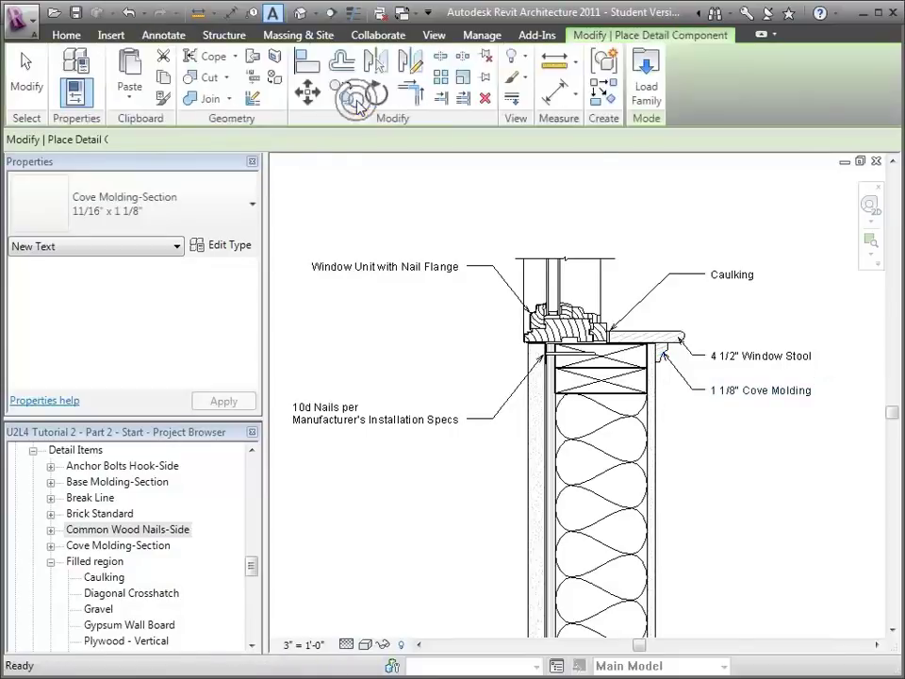
{"action": "left_click", "coordinate": [252, 207]}
{"action": "left_click_drag", "start_coordinate": [247, 359], "coordinate": [249, 306]}
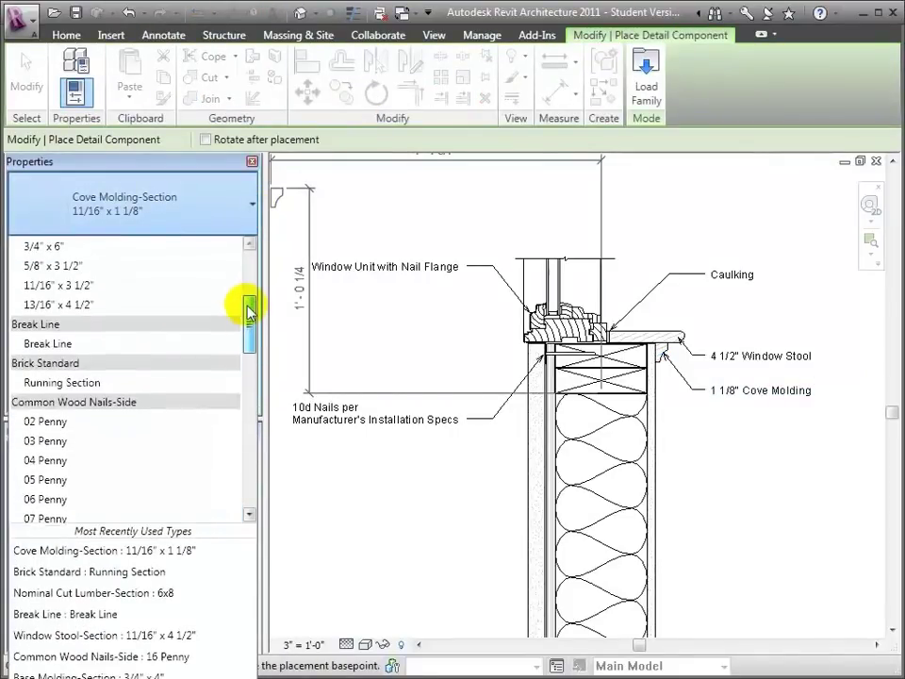
{"action": "left_click", "coordinate": [113, 347]}
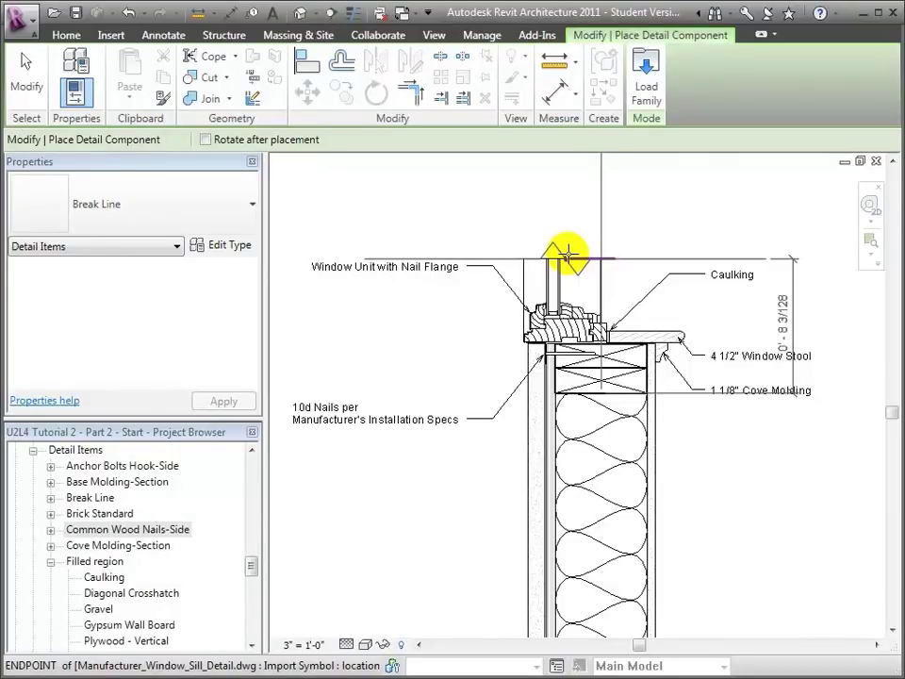
{"action": "left_click", "coordinate": [569, 255]}
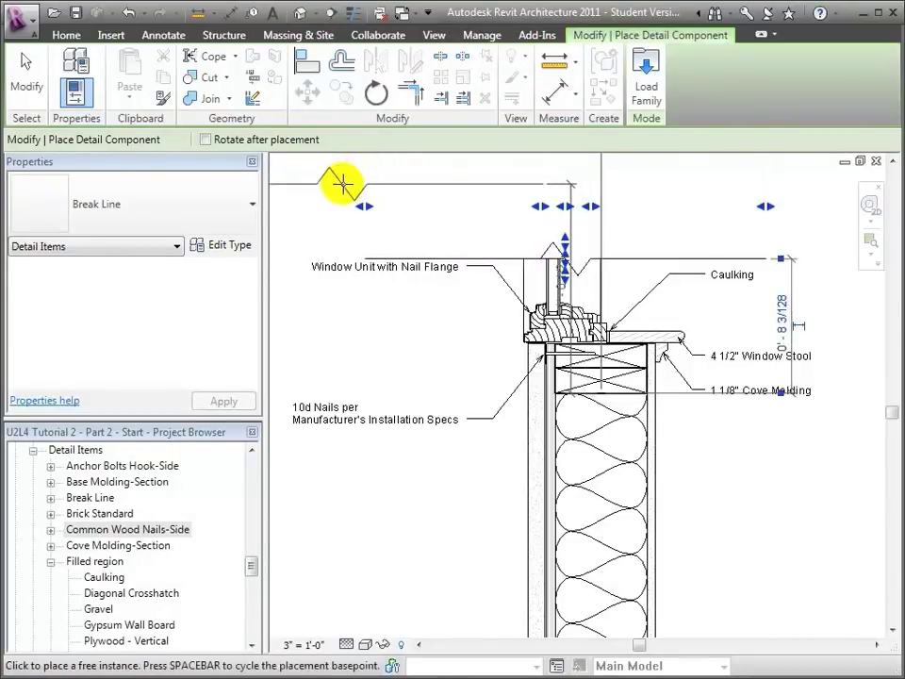
{"action": "left_click", "coordinate": [25, 83]}
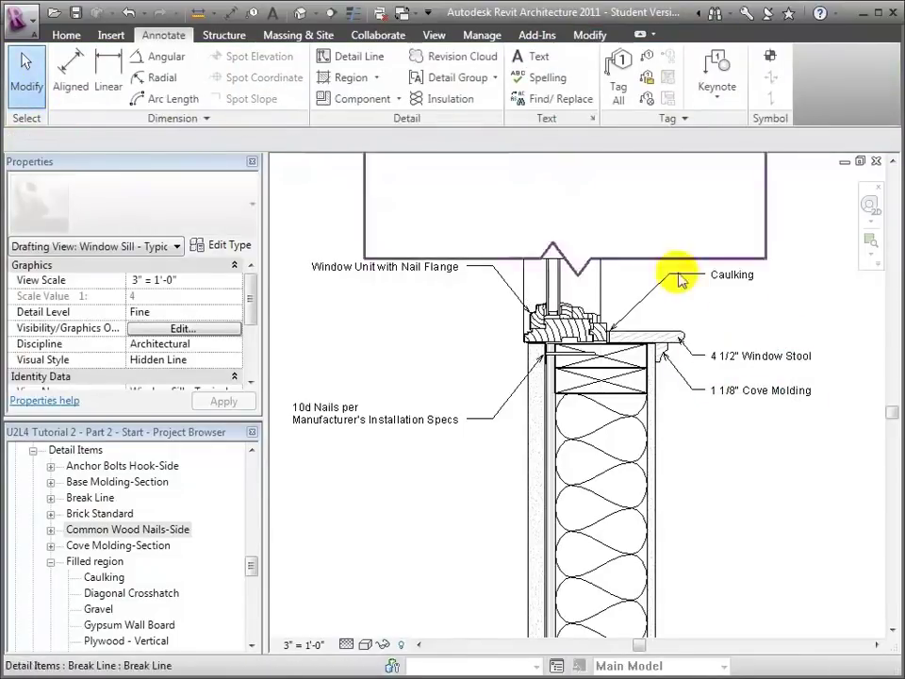
Step: Move the break line at the window's top slightly downward so its mask covers the imported break line
{"action": "left_click", "coordinate": [660, 265]}
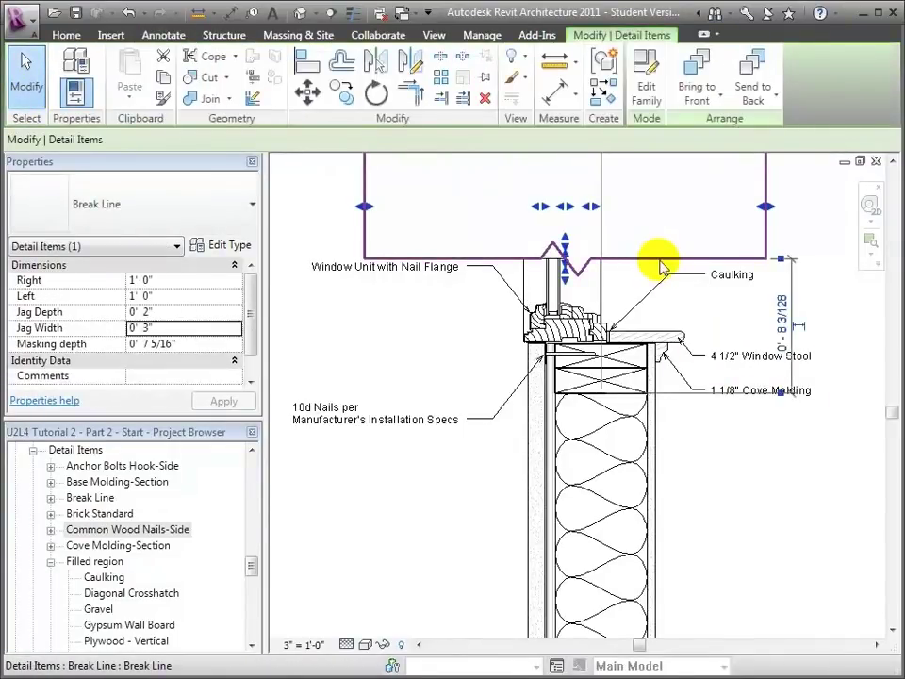
{"action": "left_click_drag", "start_coordinate": [660, 264], "coordinate": [660, 261]}
{"action": "left_click", "coordinate": [471, 194]}
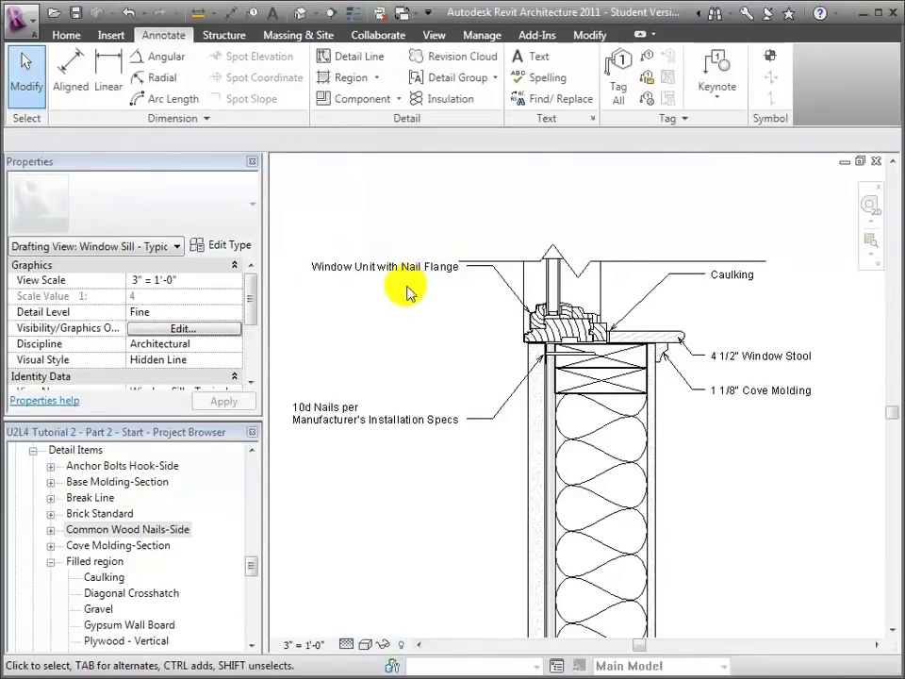
Step: Move the "Window Unit with Nail Flange" note below the upper break line, and nudge that break line slightly down
{"action": "left_click", "coordinate": [303, 264]}
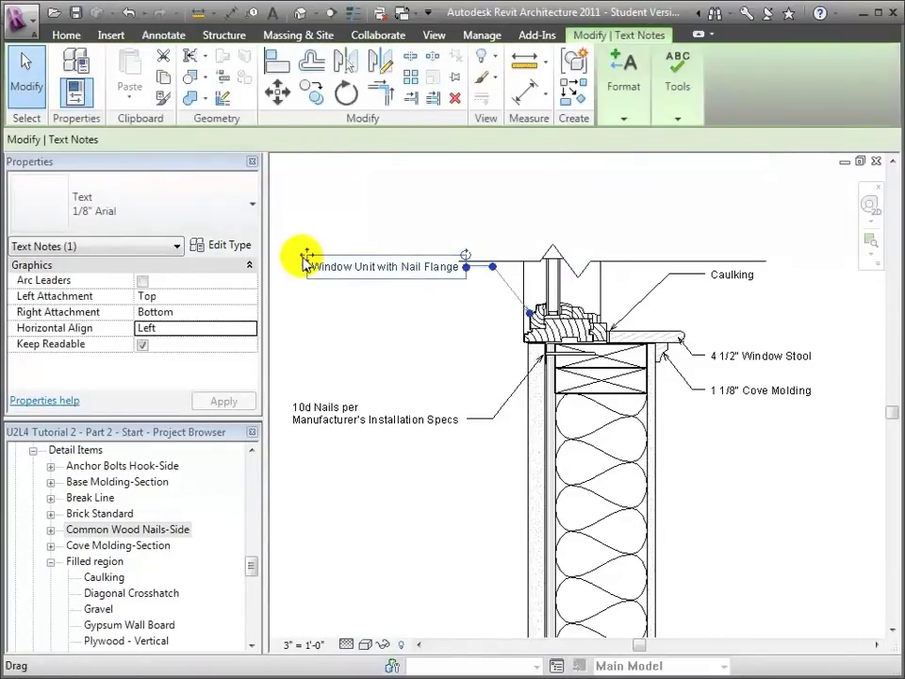
{"action": "left_click_drag", "start_coordinate": [305, 256], "coordinate": [304, 276]}
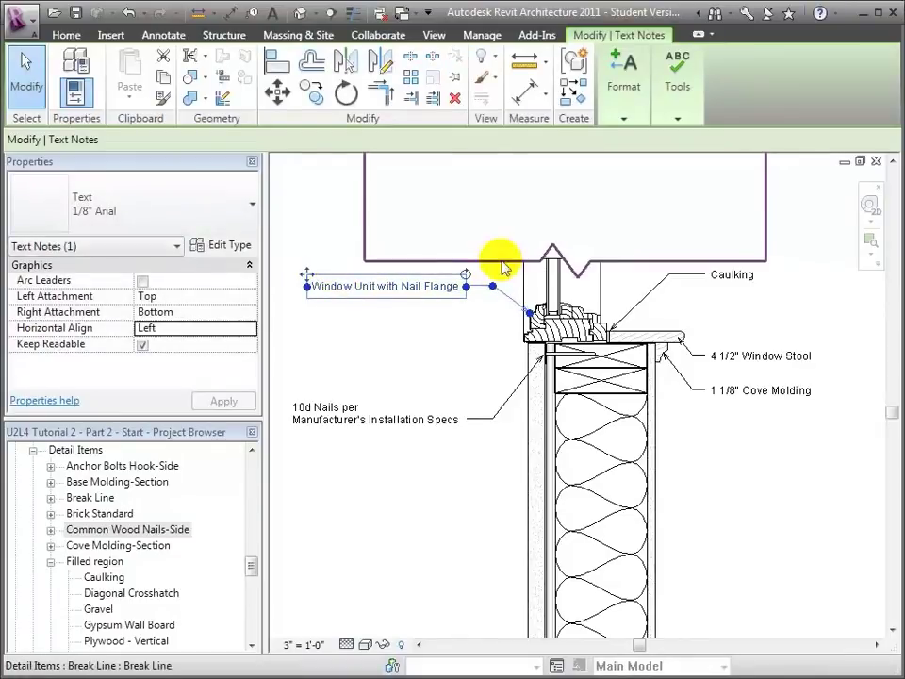
{"action": "left_click", "coordinate": [510, 262]}
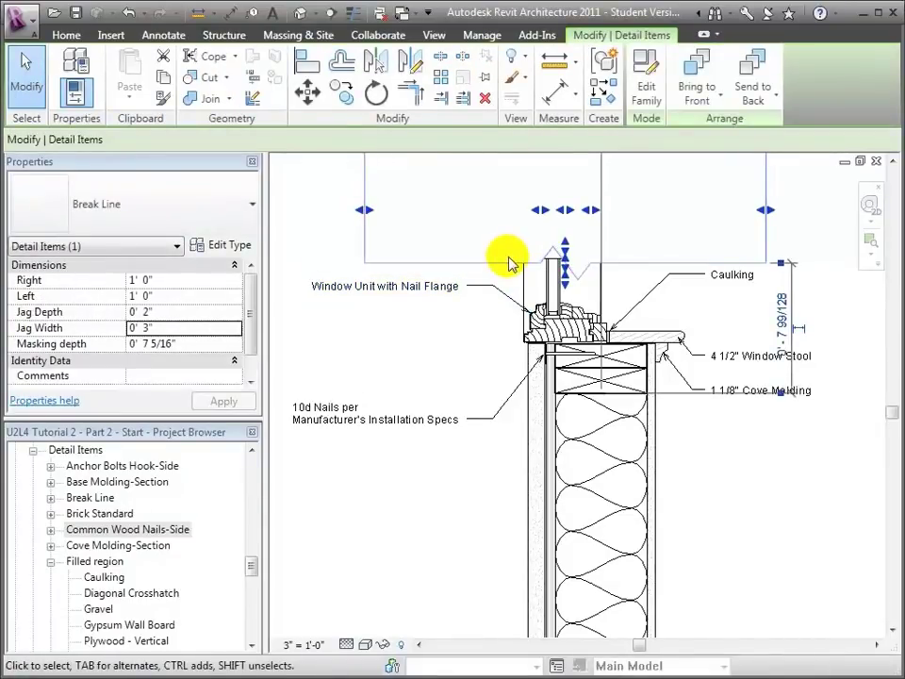
{"action": "left_click", "coordinate": [394, 374]}
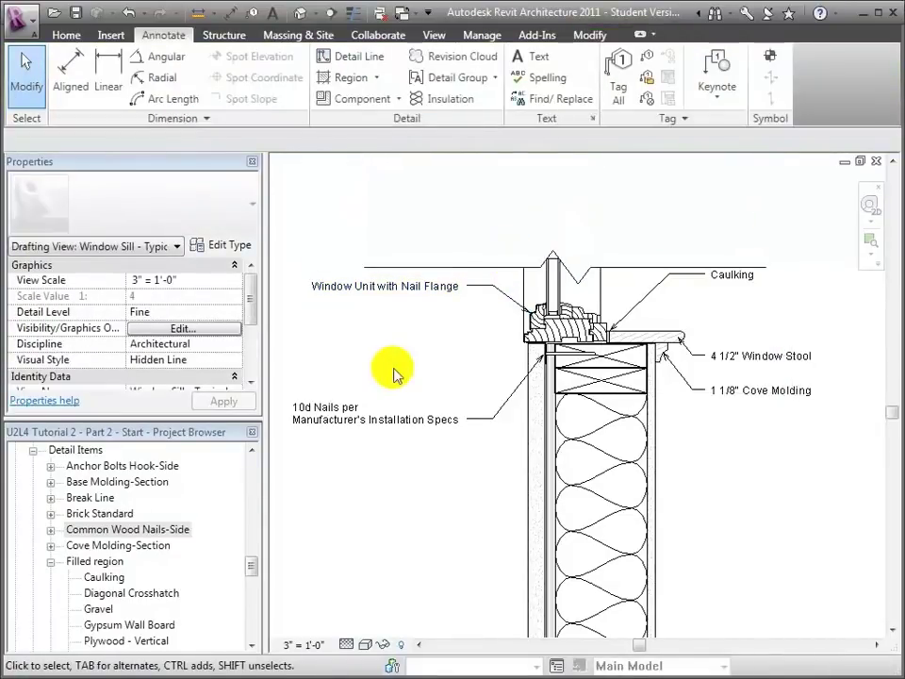
Step: Place a second Break Line detail component across the insulated wall below the sill, centred on the first break line
{"action": "left_click", "coordinate": [892, 630]}
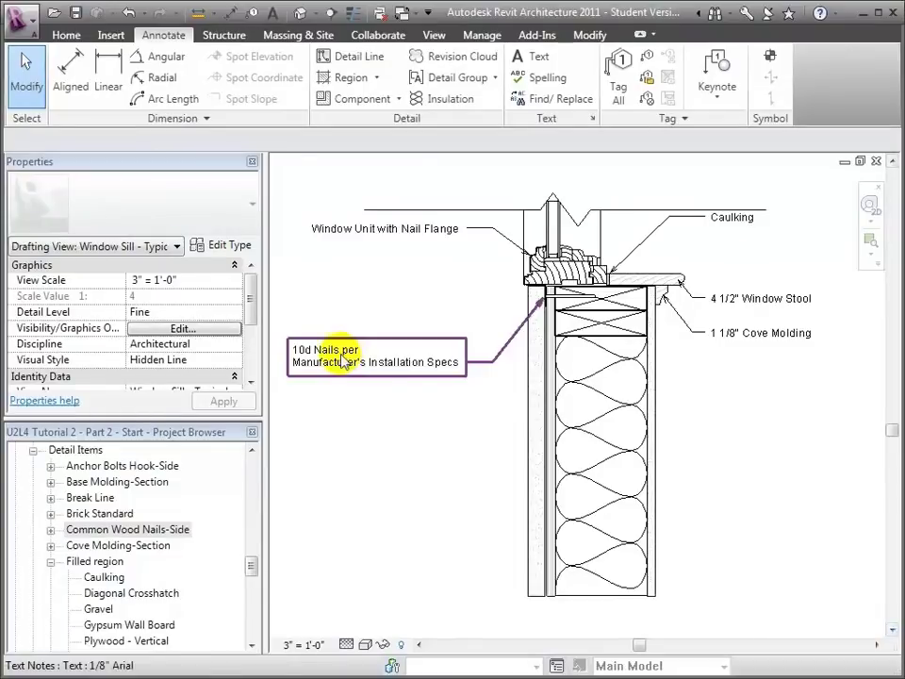
{"action": "left_click", "coordinate": [349, 100]}
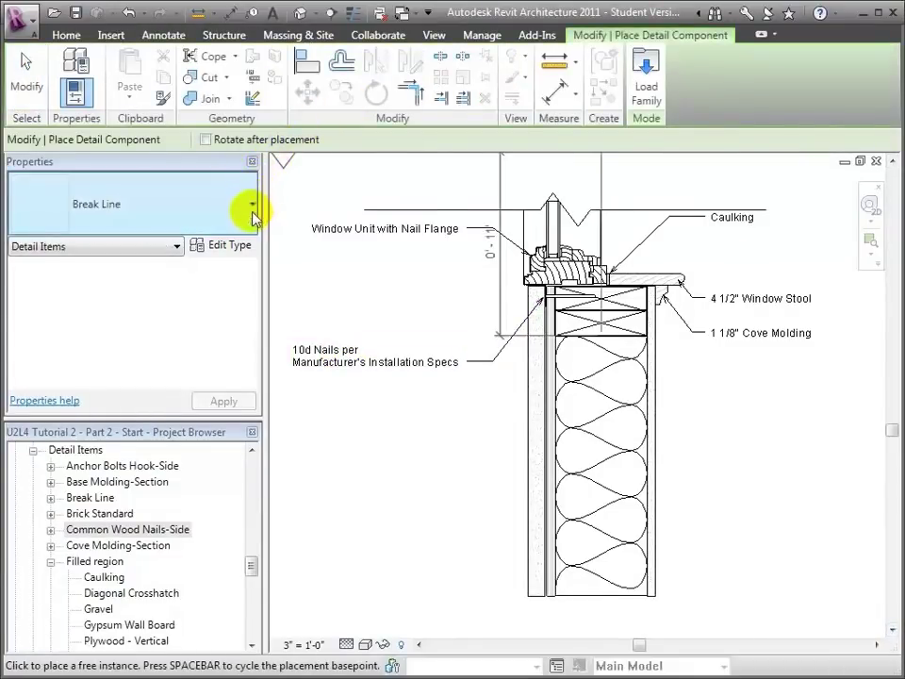
{"action": "left_click", "coordinate": [566, 470]}
{"action": "left_click", "coordinate": [565, 470]}
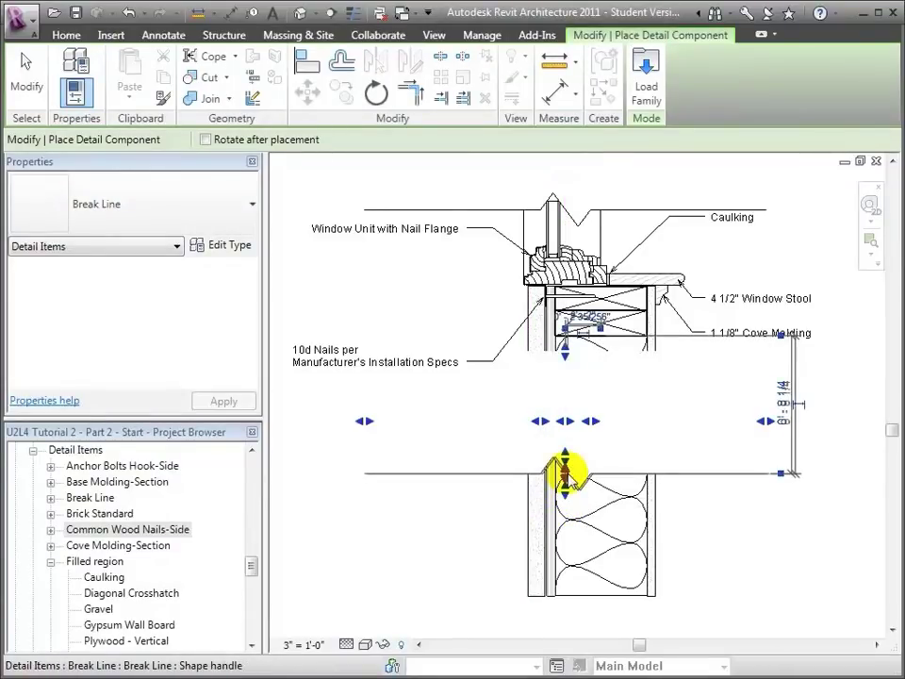
{"action": "left_click", "coordinate": [21, 62]}
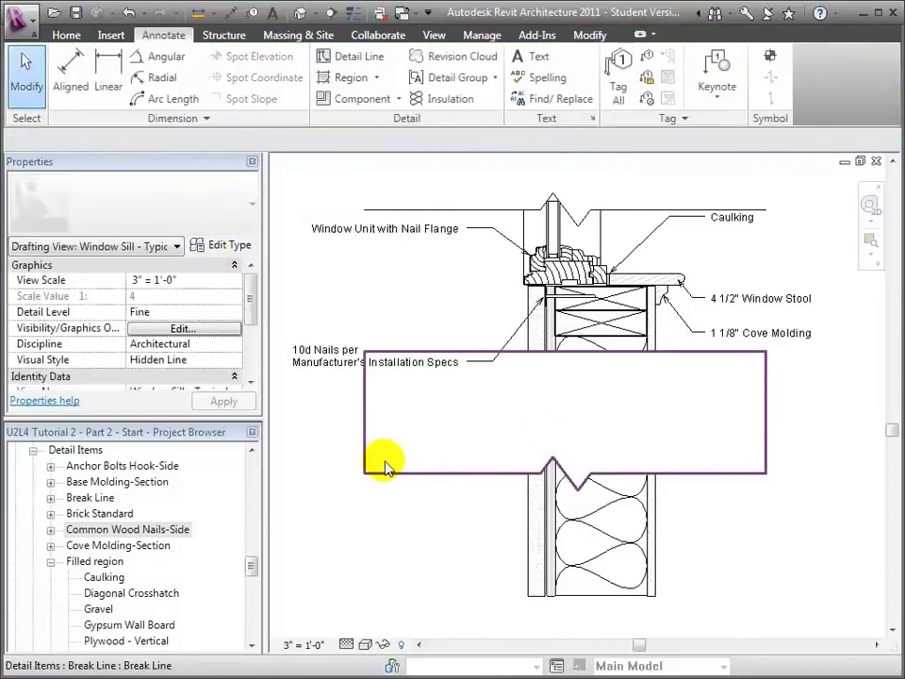
Step: Rotate the lower break line 180 degrees so that its mask faces the bottom of the wall
{"action": "left_click", "coordinate": [387, 464]}
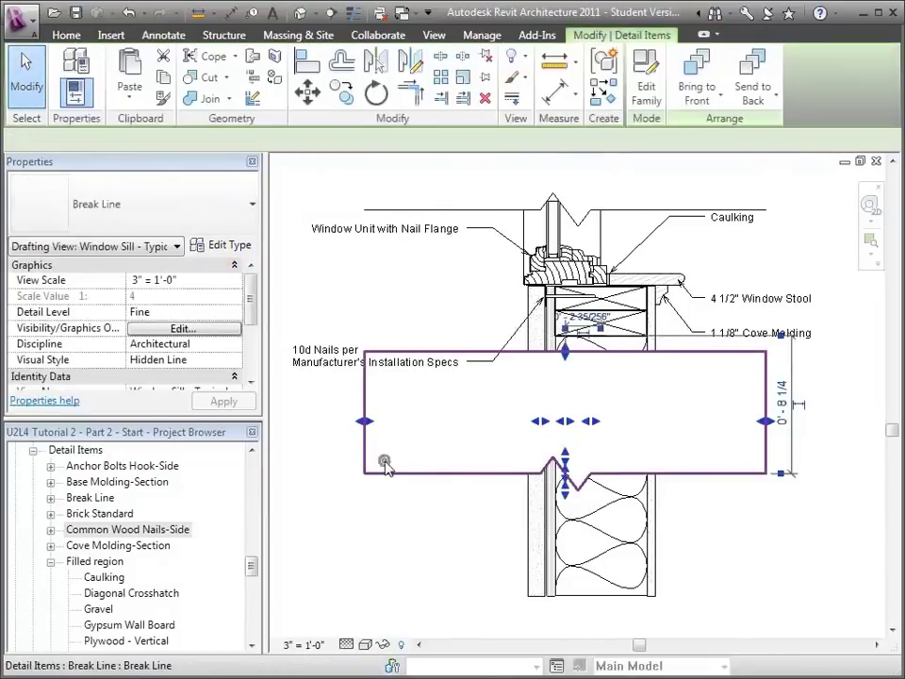
{"action": "left_click", "coordinate": [376, 93]}
{"action": "left_click", "coordinate": [826, 419]}
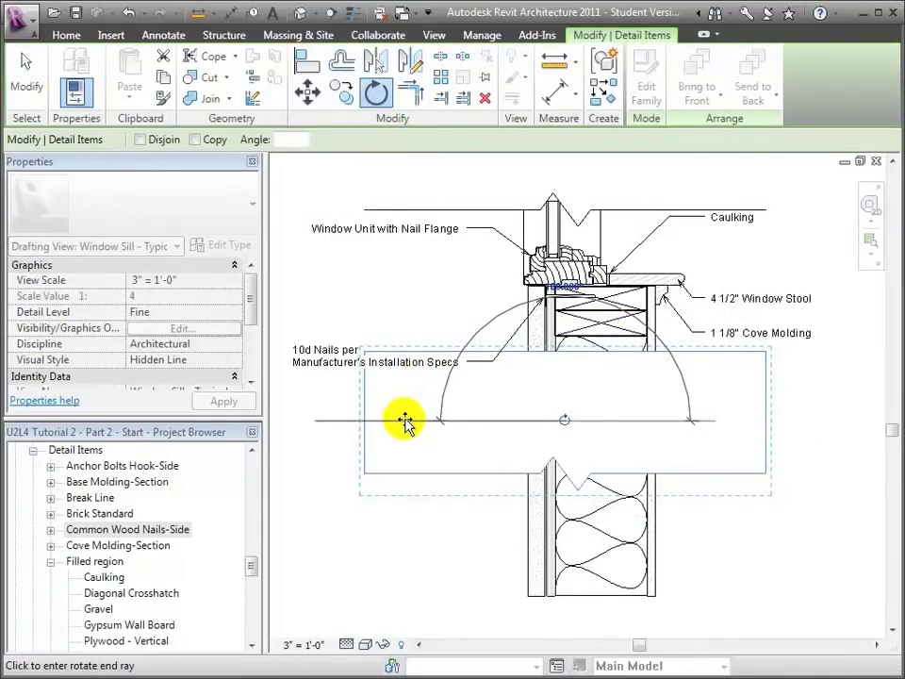
{"action": "left_click", "coordinate": [405, 422]}
Step: Shift the lower break line down and stretch its masking depth to about 1' 0 9/16", covering the wall's bottom end
{"action": "left_click", "coordinate": [578, 427]}
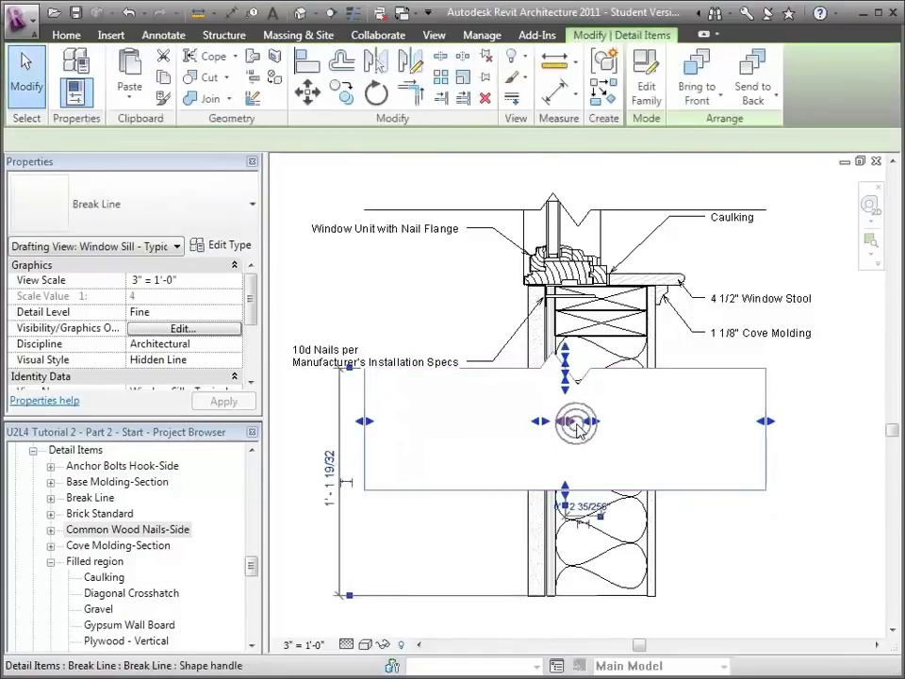
{"action": "left_click_drag", "start_coordinate": [578, 426], "coordinate": [576, 436]}
{"action": "left_click", "coordinate": [571, 519]}
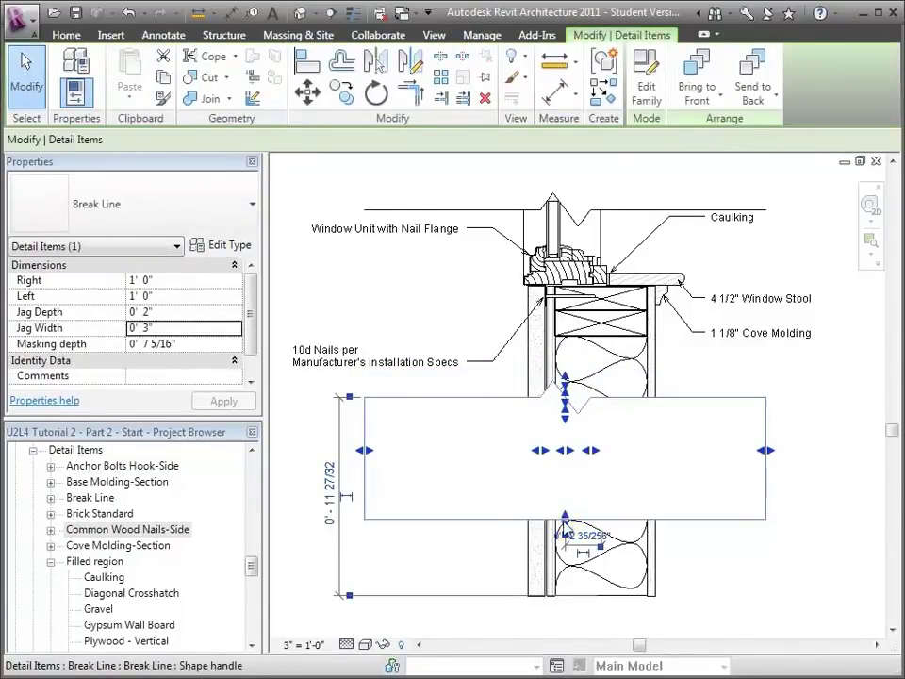
{"action": "left_click_drag", "start_coordinate": [566, 524], "coordinate": [565, 607]}
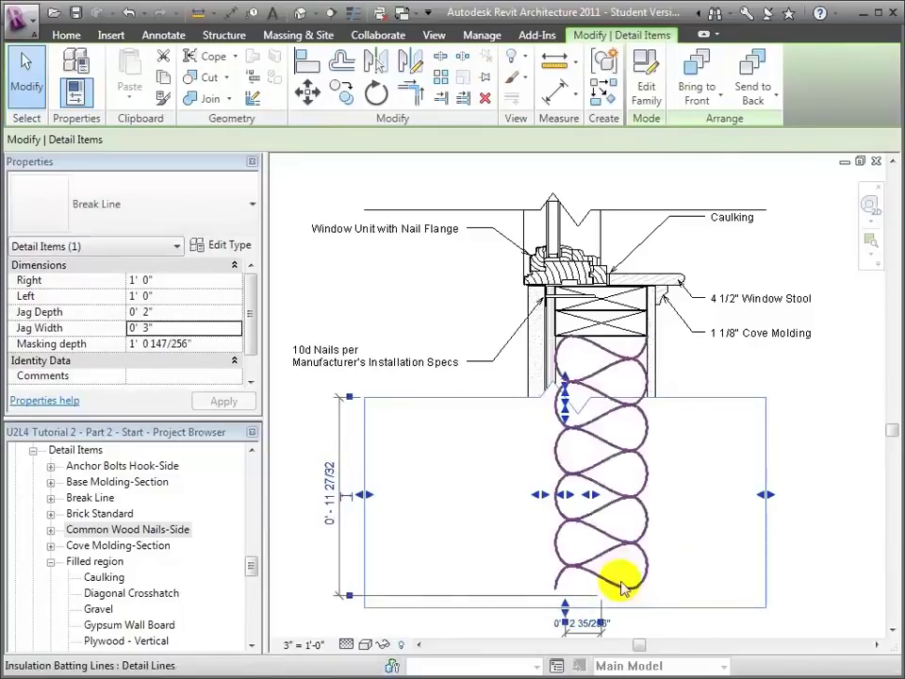
{"action": "left_click", "coordinate": [809, 530]}
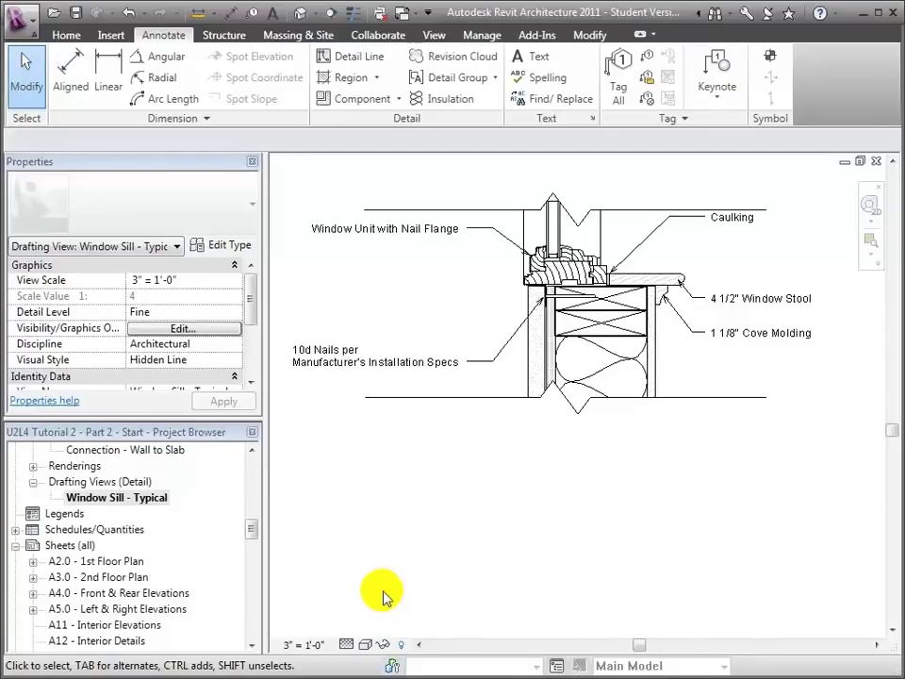
Step: Open the Wall Section A view
{"action": "left_click", "coordinate": [251, 527]}
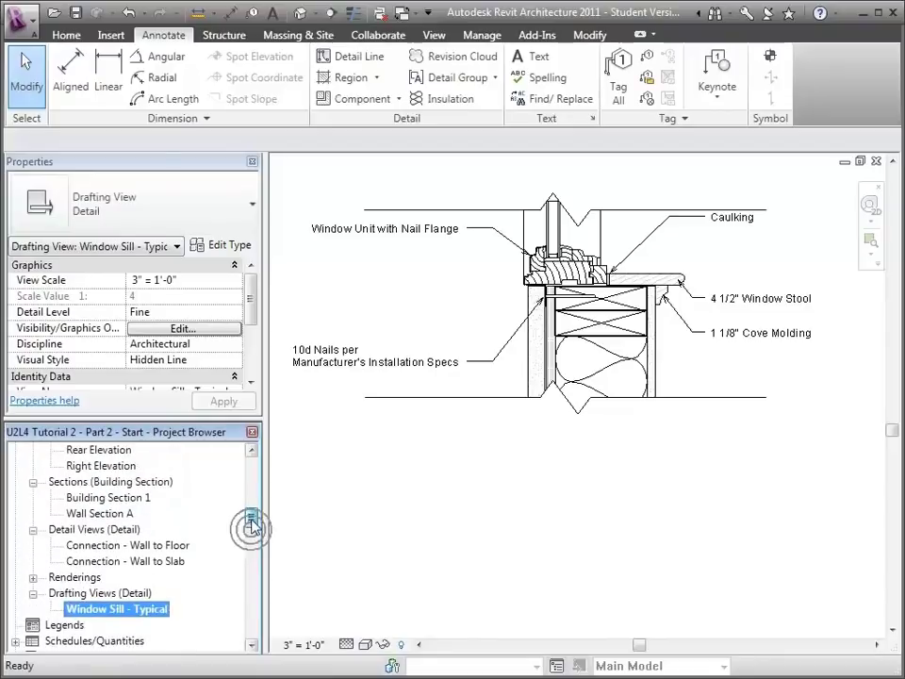
{"action": "left_click_drag", "start_coordinate": [250, 527], "coordinate": [250, 516]}
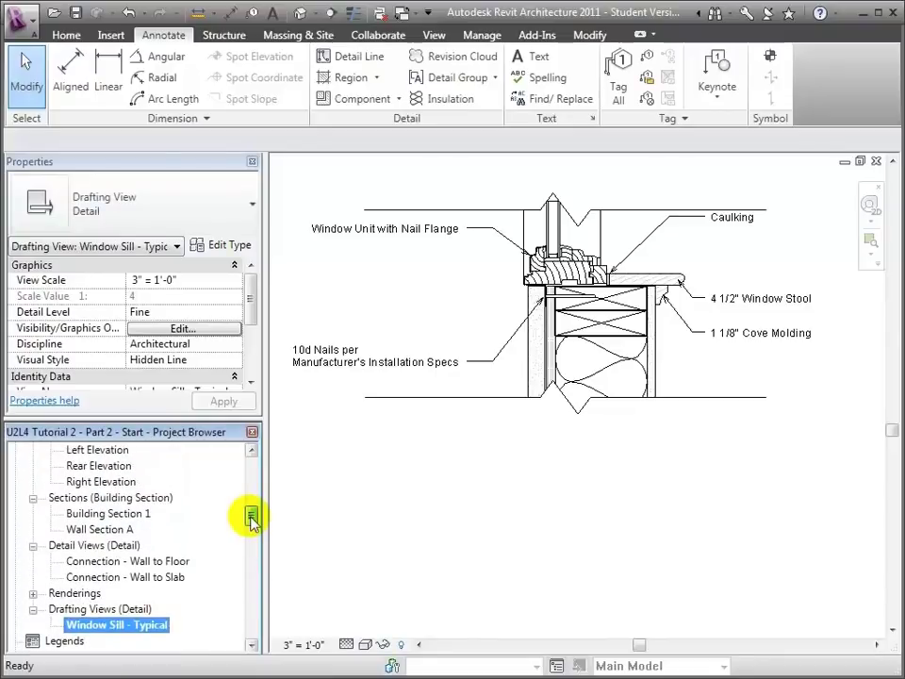
{"action": "double_click", "coordinate": [121, 531]}
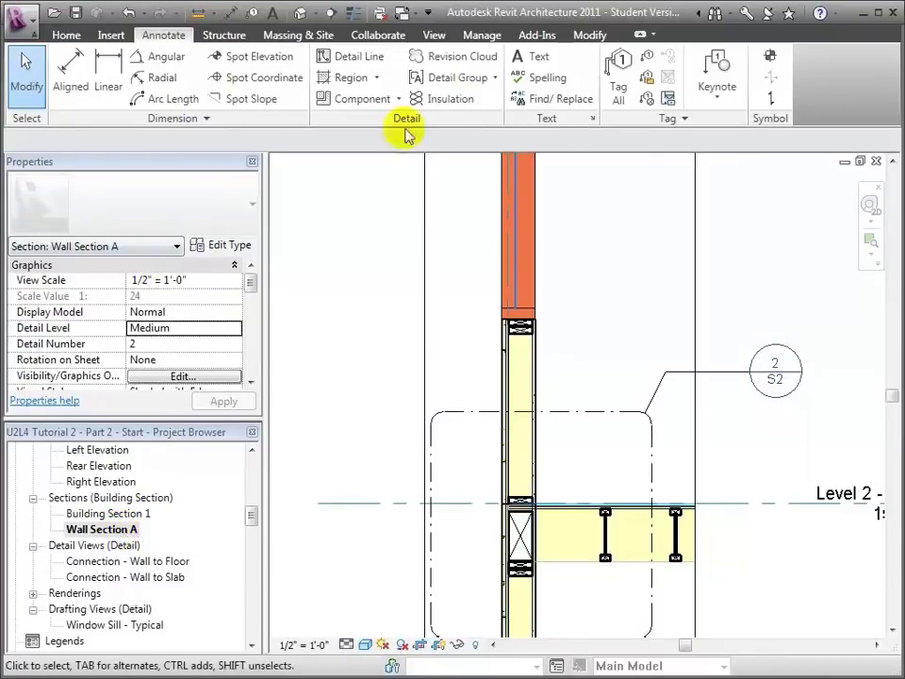
Step: Draw a callout around the window sill above Level 2 that references the existing drafting view Window Sill - Typical
{"action": "left_click", "coordinate": [434, 36]}
{"action": "left_click", "coordinate": [311, 83]}
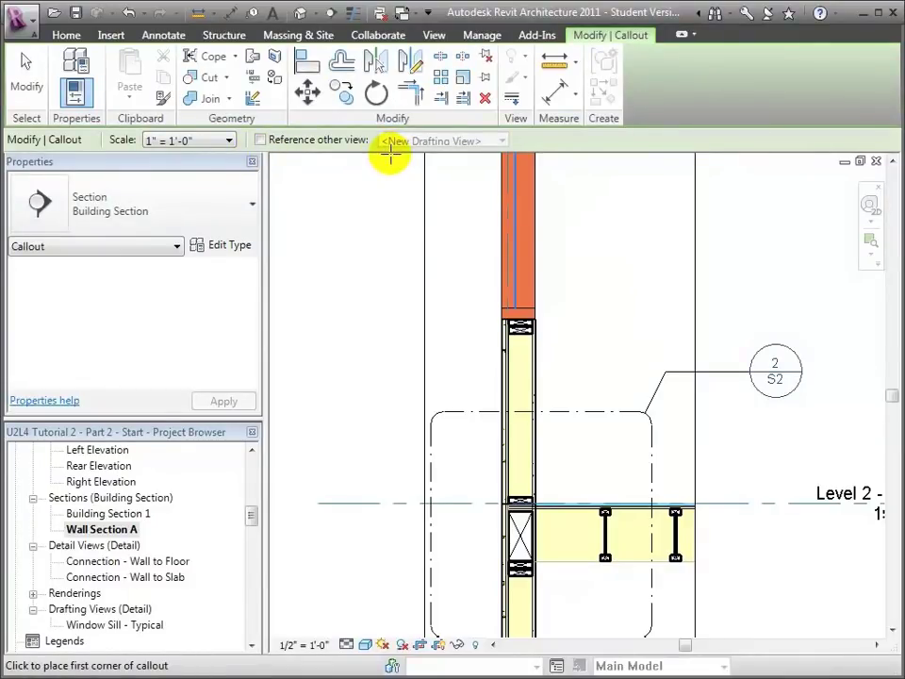
{"action": "left_click", "coordinate": [295, 144]}
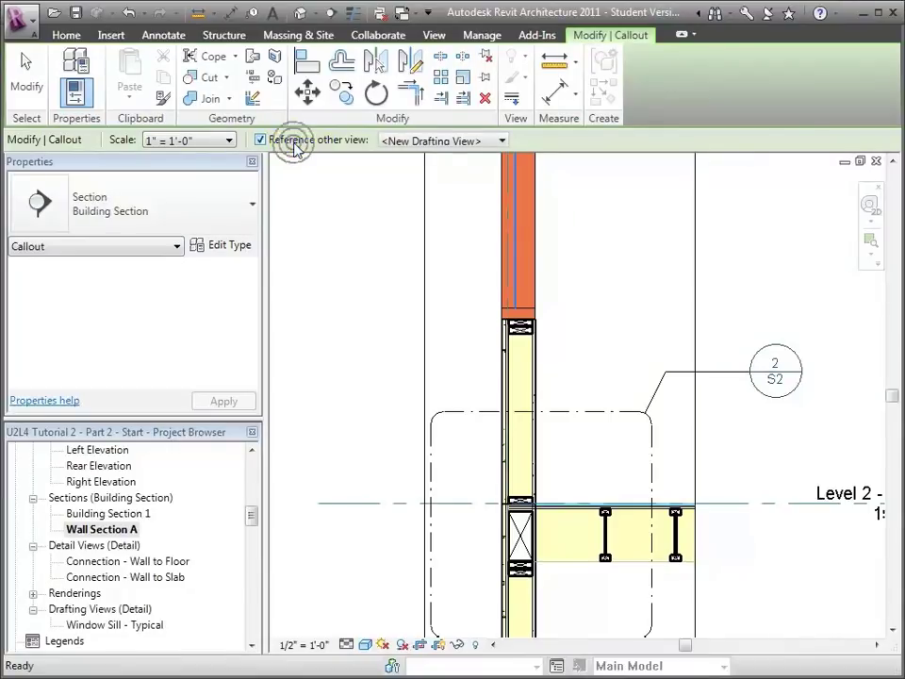
{"action": "left_click", "coordinate": [430, 143]}
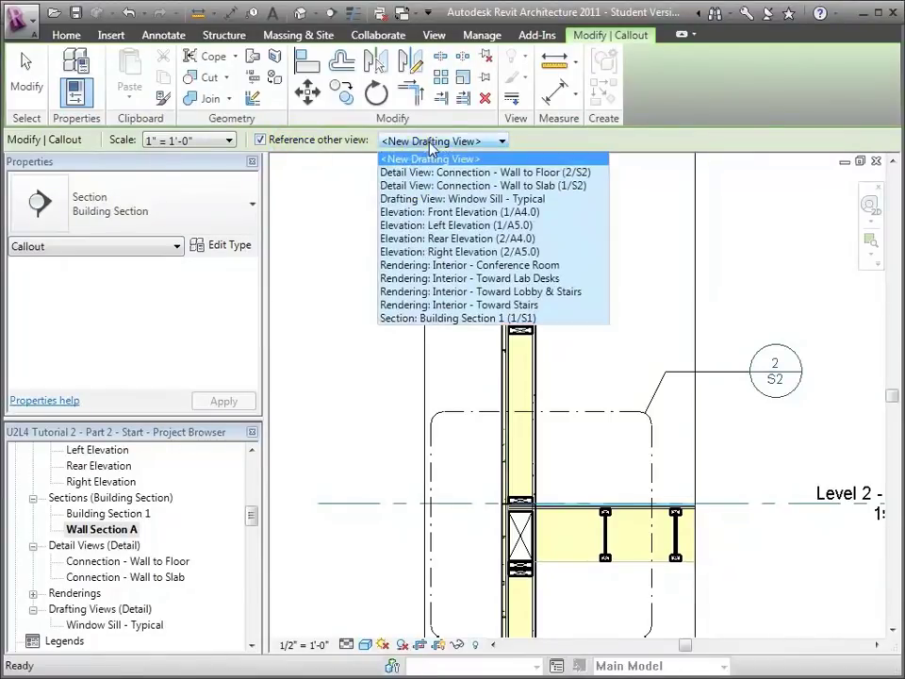
{"action": "left_click", "coordinate": [465, 199]}
{"action": "left_click", "coordinate": [425, 255]}
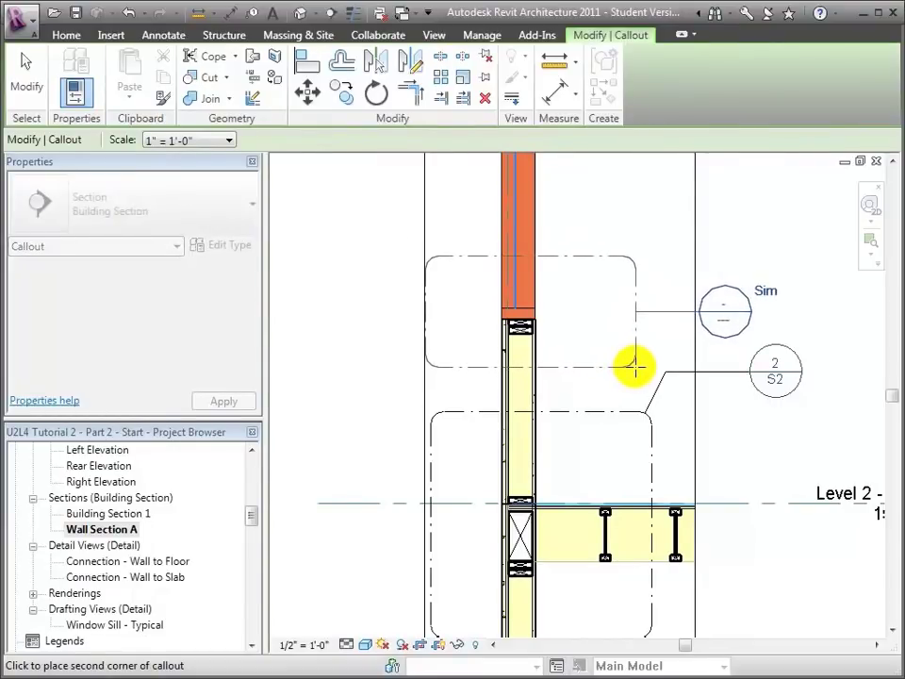
{"action": "left_click", "coordinate": [634, 366]}
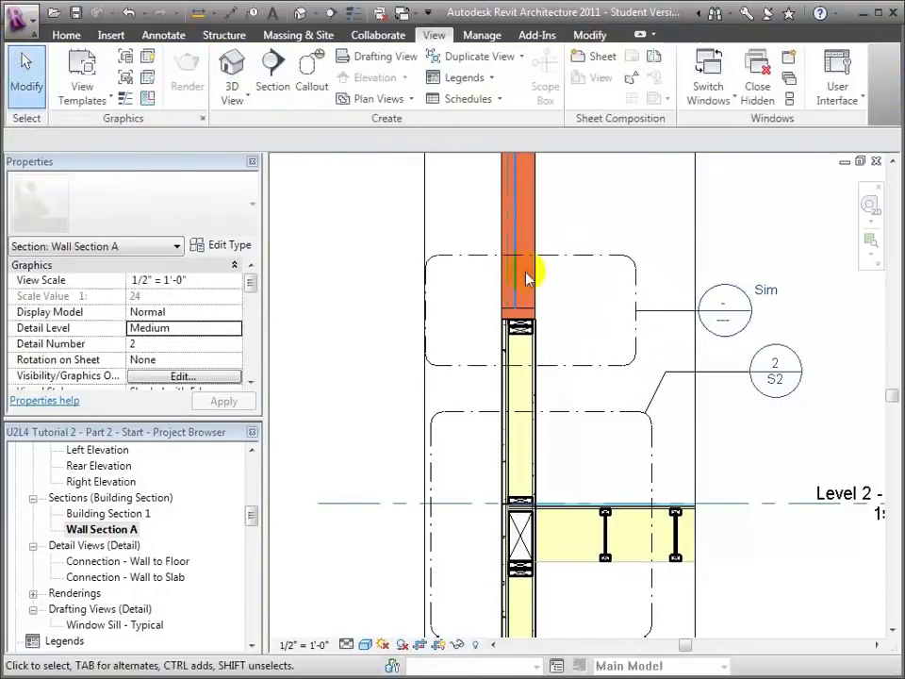
Step: Move the sill callout's head up and outward, and raise its leader elbow to keep it clear of the 2/S2 callout
{"action": "left_click", "coordinate": [698, 312]}
{"action": "left_click_drag", "start_coordinate": [698, 312], "coordinate": [749, 238]}
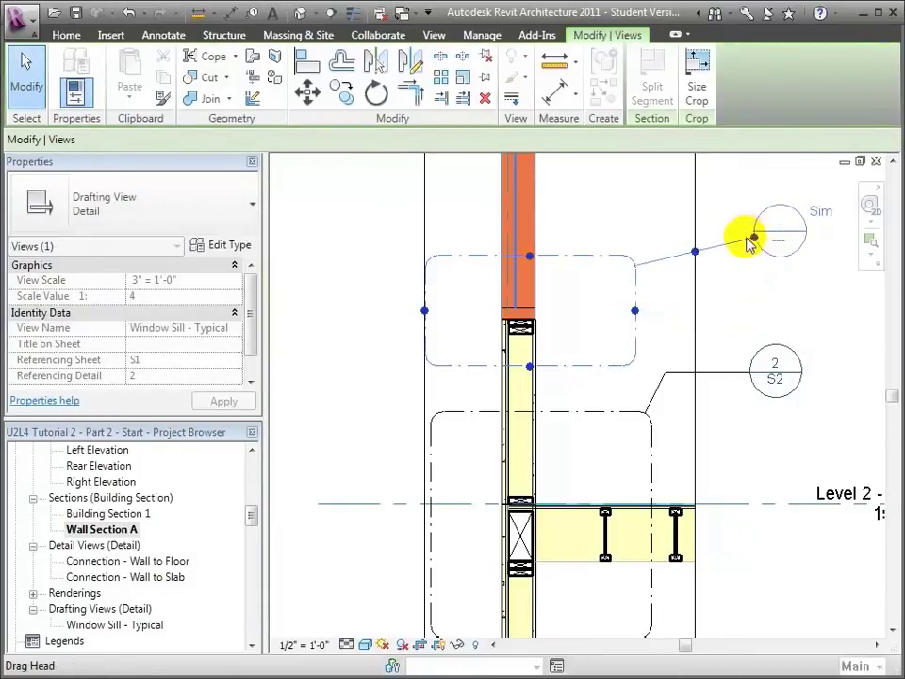
{"action": "left_click_drag", "start_coordinate": [693, 249], "coordinate": [695, 238]}
{"action": "left_click", "coordinate": [738, 311]}
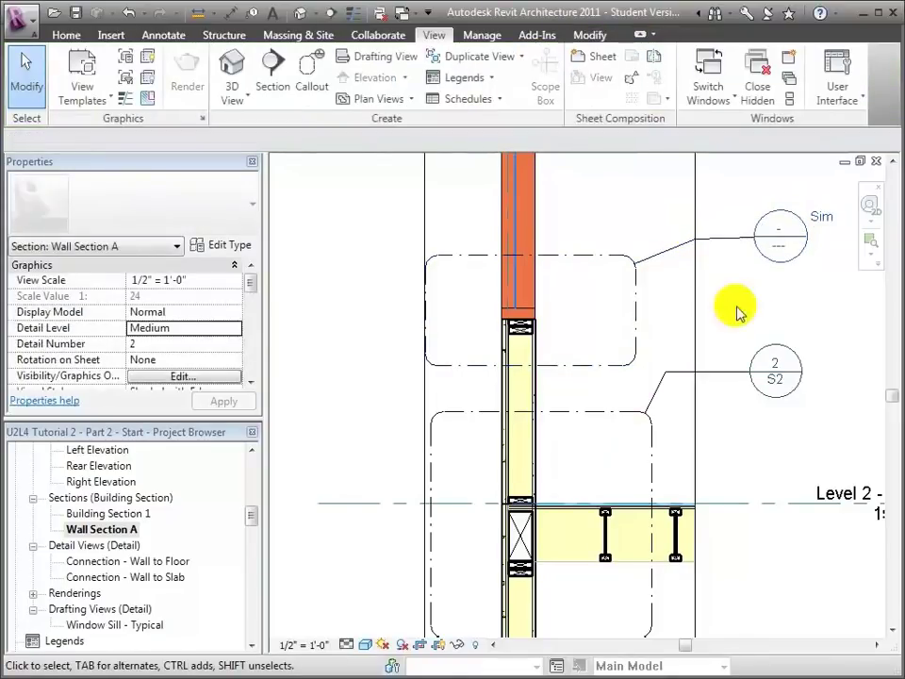
Step: Follow the sill callout to its referenced drafting view, and return to Wall Section A
{"action": "double_click", "coordinate": [778, 262]}
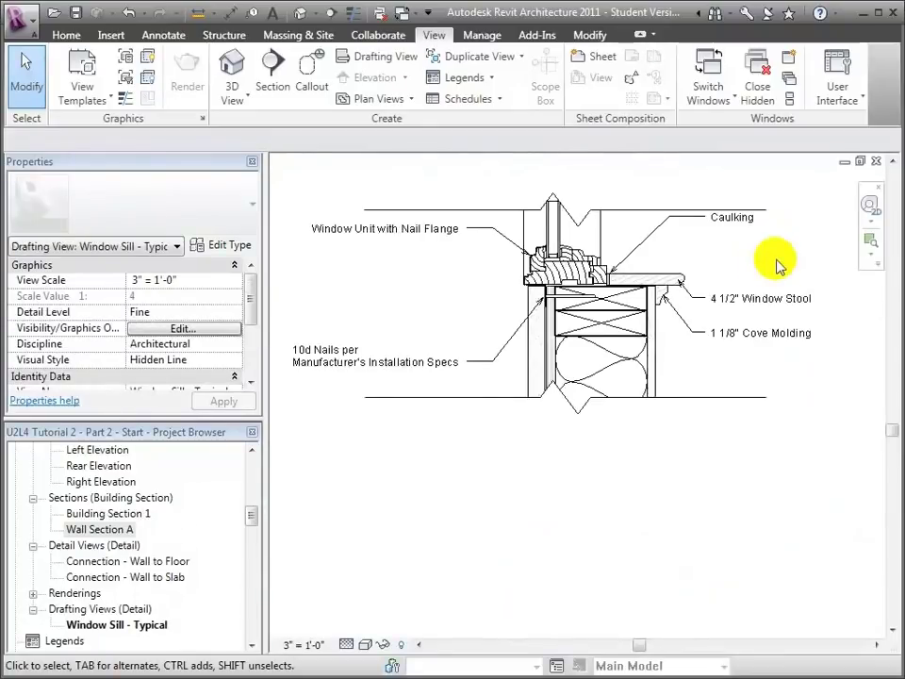
{"action": "double_click", "coordinate": [102, 529]}
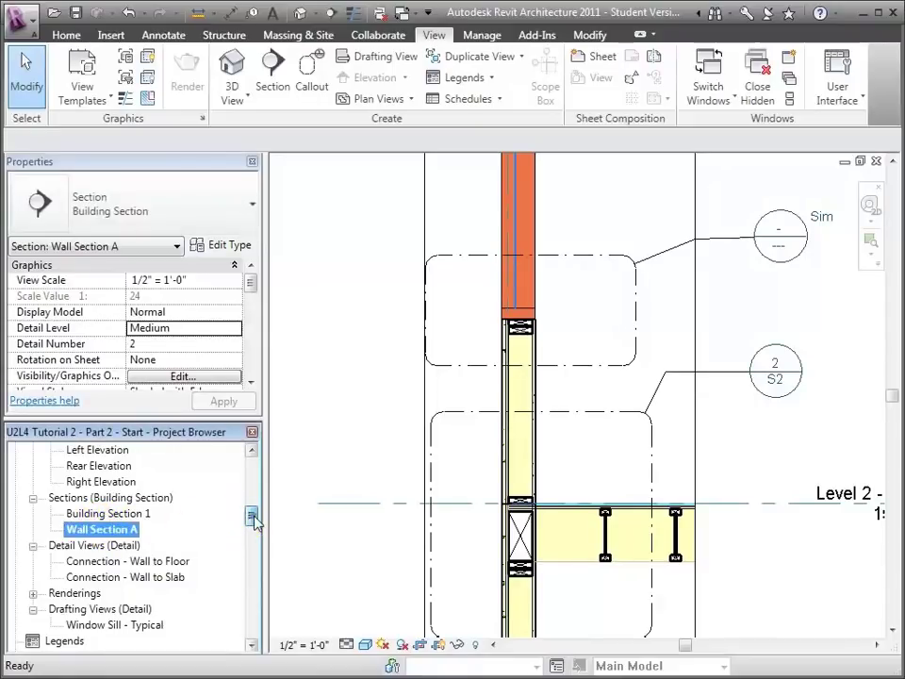
Step: Open sheet S2 - Wall Details and place the Window Sill - Typical view below the wall-to-slab detail
{"action": "left_click_drag", "start_coordinate": [254, 519], "coordinate": [255, 538]}
{"action": "double_click", "coordinate": [108, 627]}
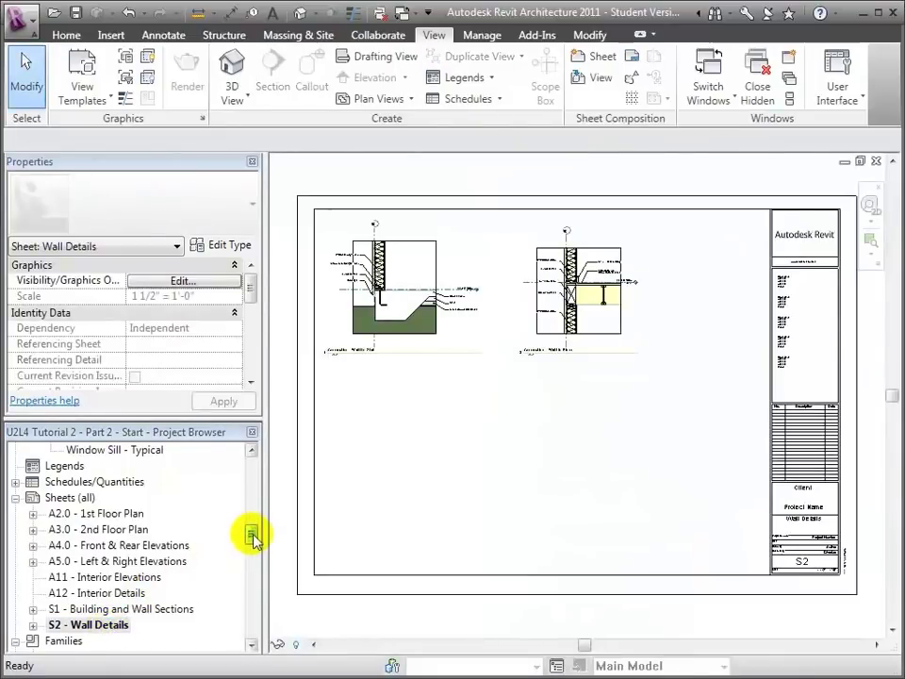
{"action": "left_click_drag", "start_coordinate": [253, 535], "coordinate": [252, 516]}
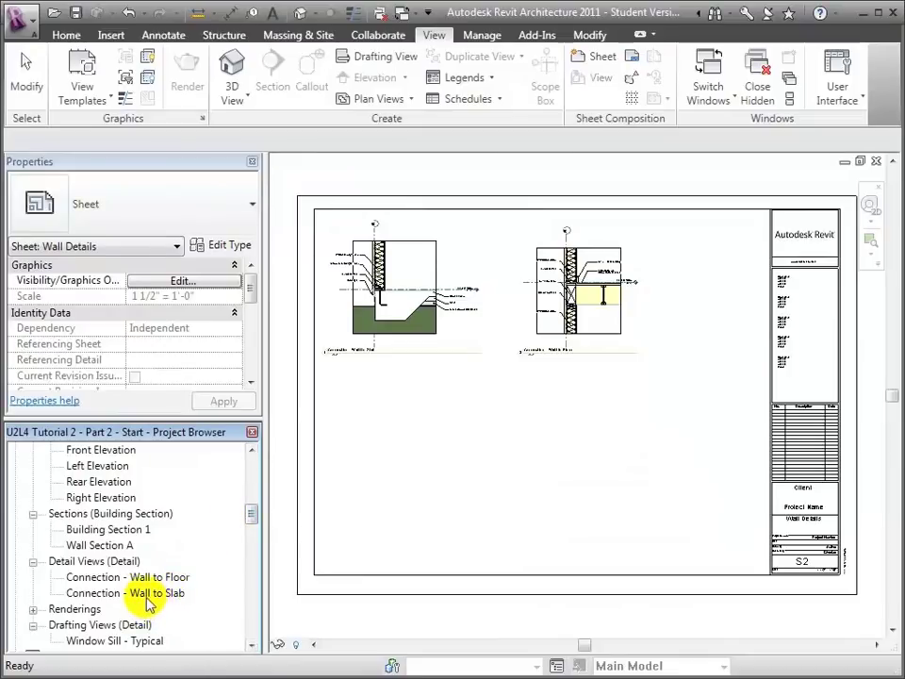
{"action": "left_click", "coordinate": [125, 642]}
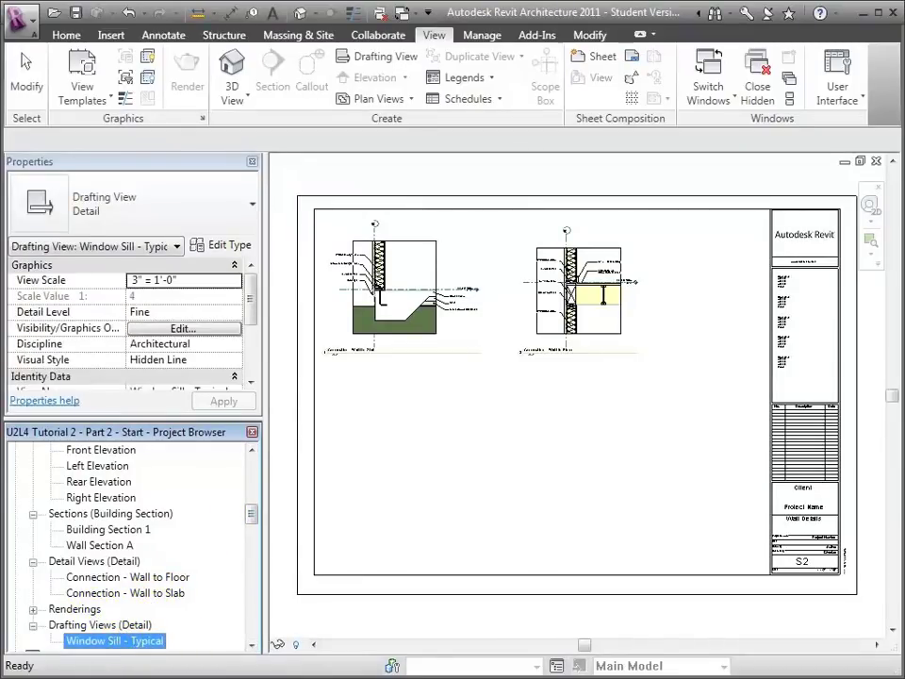
{"action": "left_click_drag", "start_coordinate": [115, 640], "coordinate": [279, 325]}
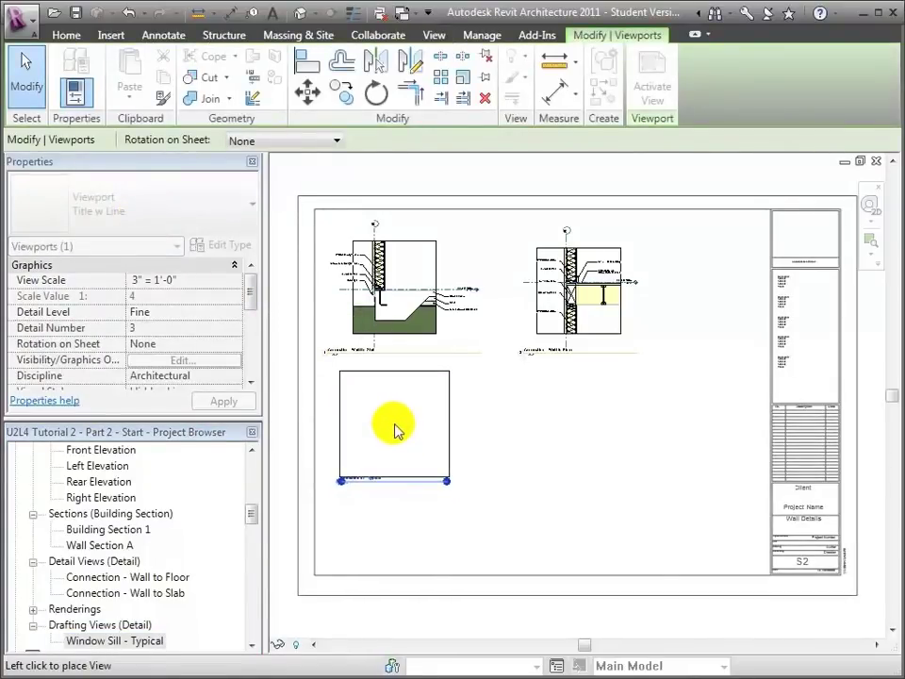
{"action": "left_click", "coordinate": [396, 429]}
{"action": "left_click", "coordinate": [398, 546]}
Step: Examine the sill detail placed on the sheet, and reopen Wall Section A to check the callout's sheet reference
{"action": "left_click", "coordinate": [869, 243]}
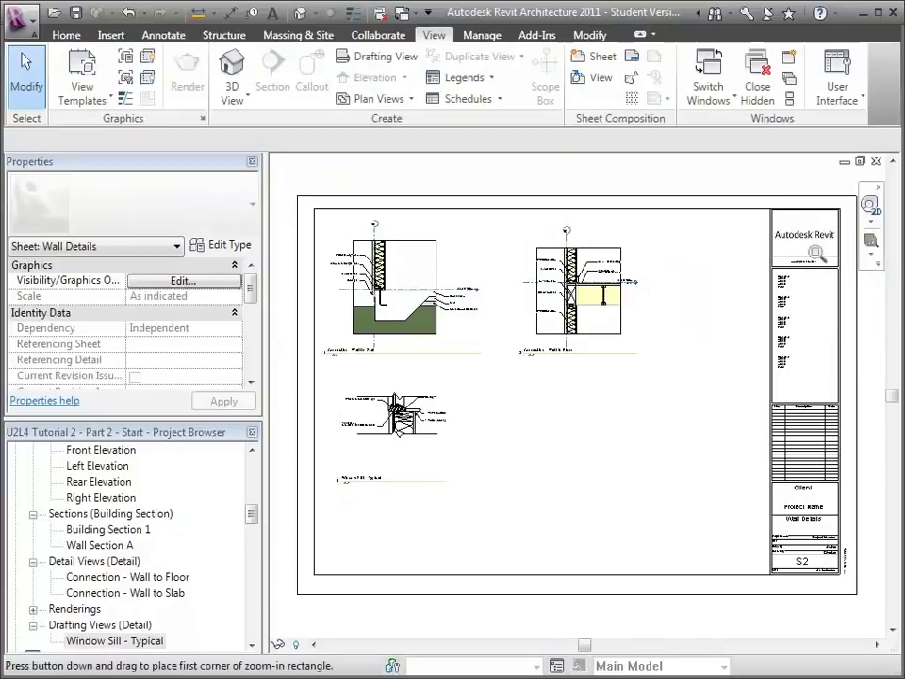
{"action": "left_click_drag", "start_coordinate": [332, 388], "coordinate": [472, 504]}
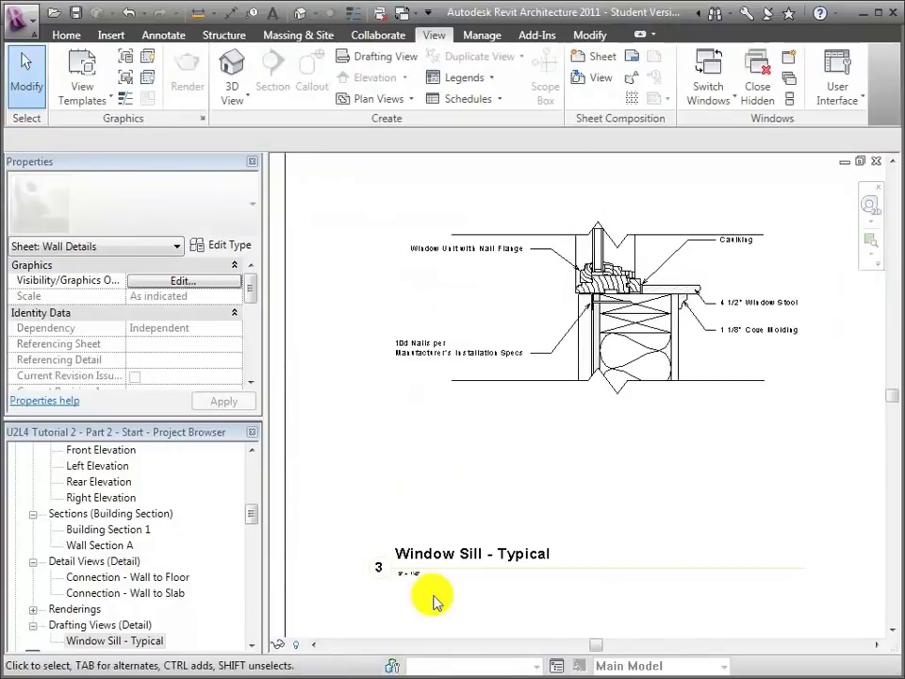
{"action": "double_click", "coordinate": [112, 545]}
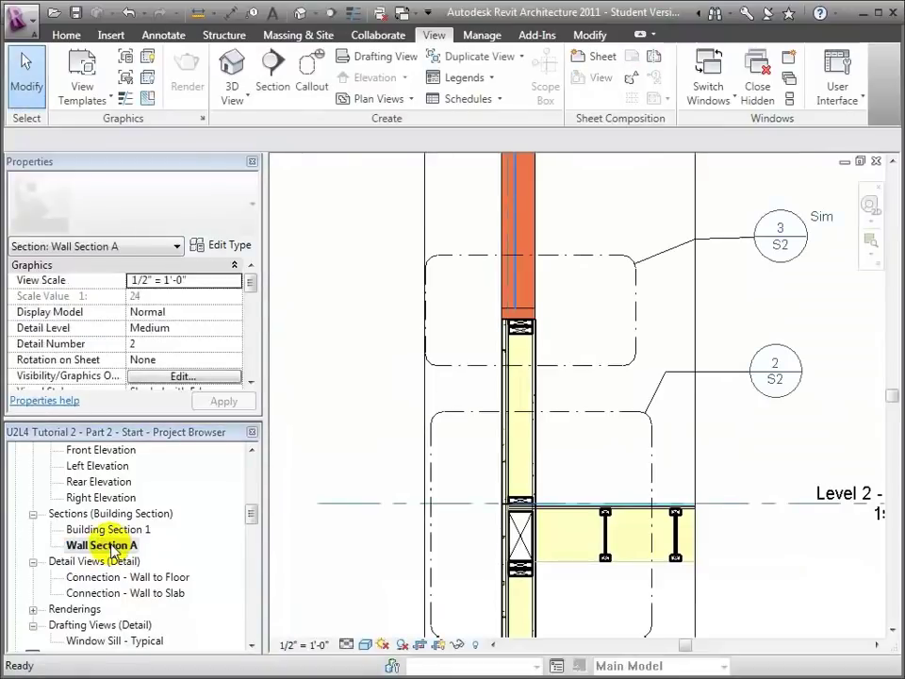